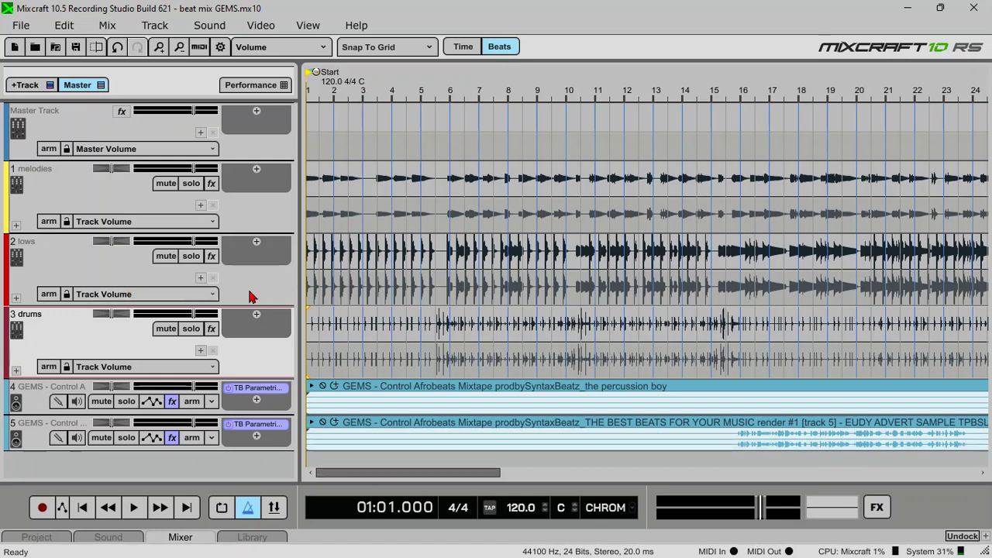
Play the beat mix from the start through bar 16, then stop playback
scroll(349, 297, "up", 2)
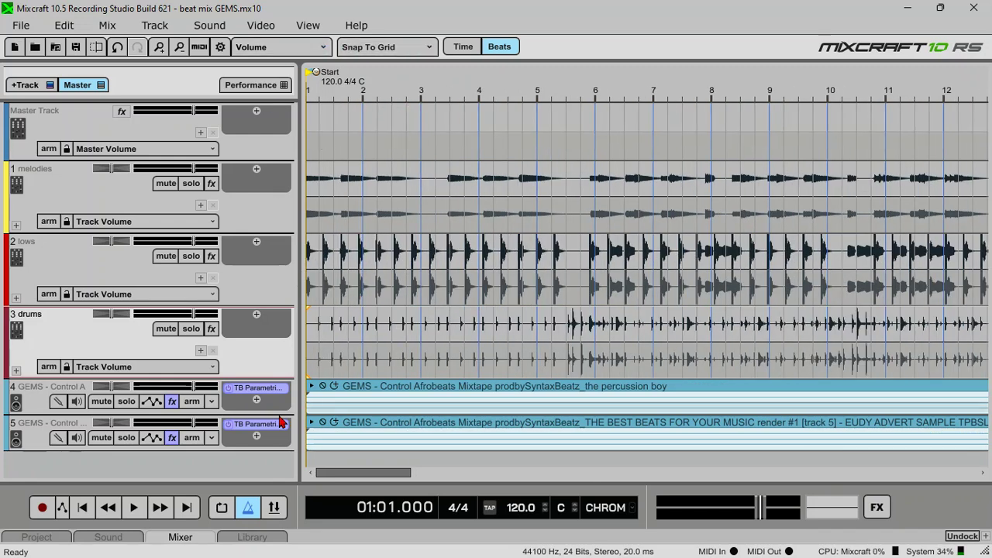
left_click(134, 507)
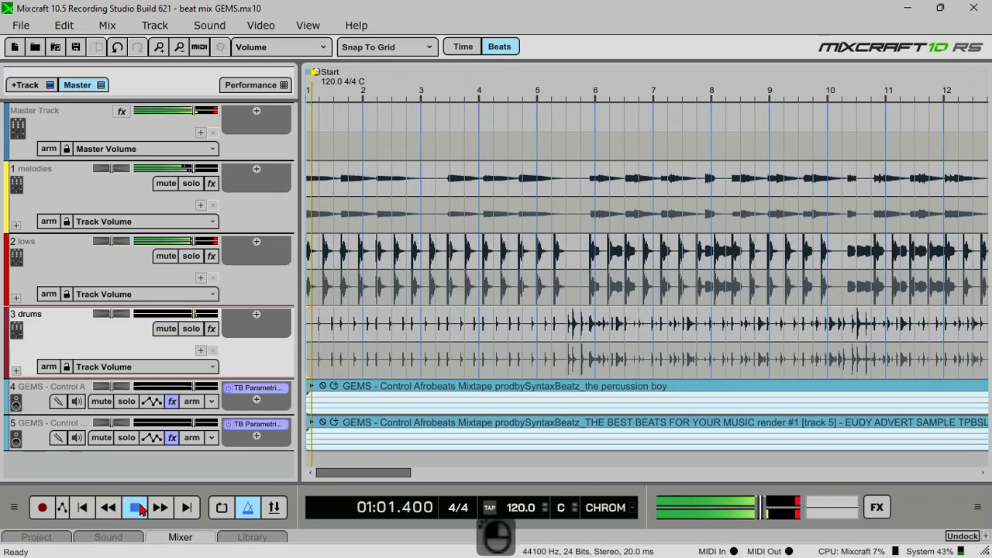
scroll(408, 83, "down", 1)
scroll(408, 84, "down", 2)
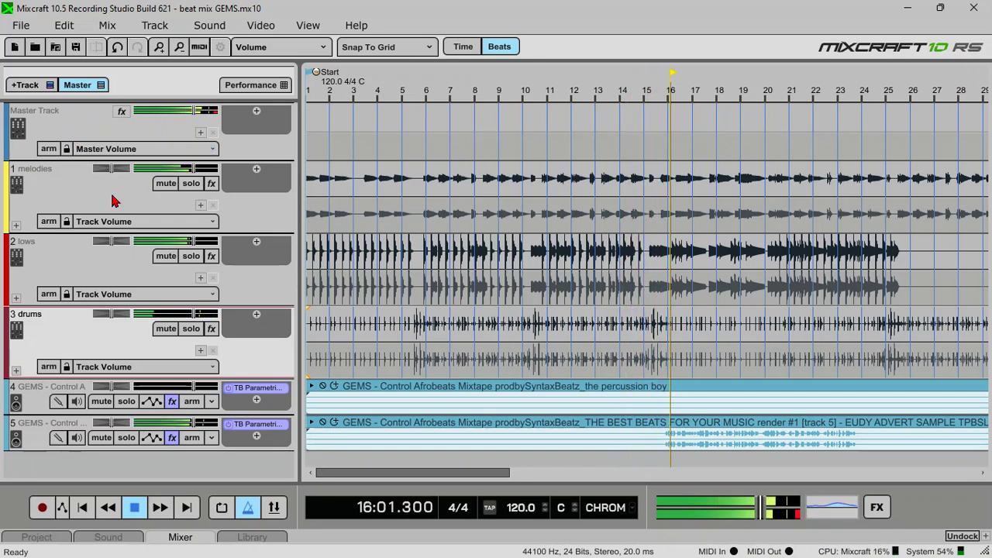
key("space")
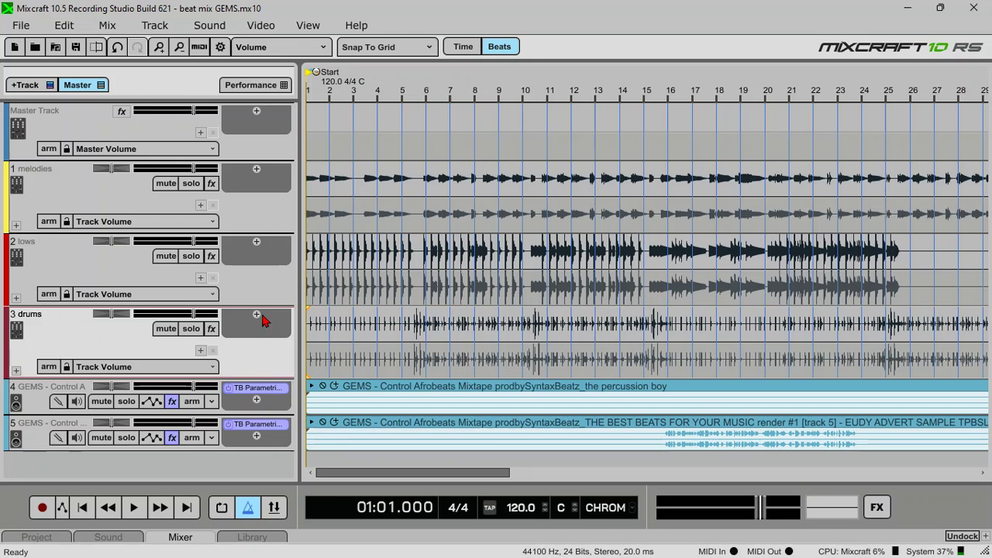
Expand the drums submix and look over its individual tracks
left_click(15, 372)
scroll(118, 371, "down", 5)
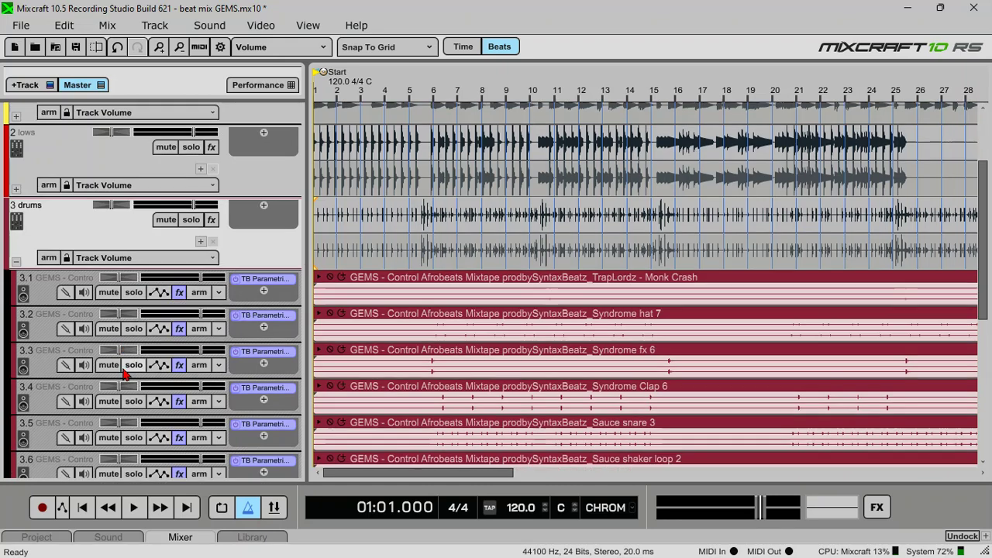
scroll(118, 372, "down", 1)
scroll(120, 364, "up", 4)
scroll(186, 348, "down", 2)
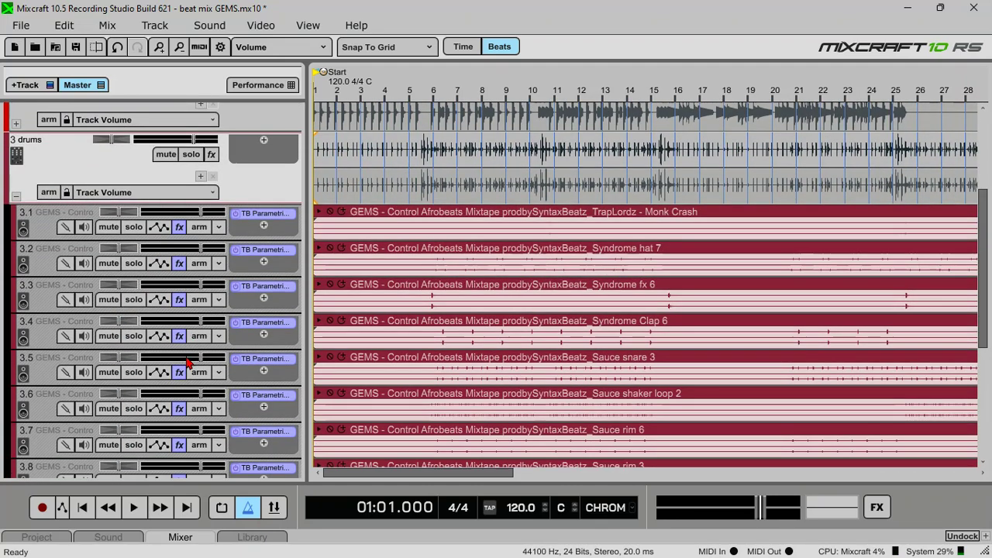
scroll(186, 341, "up", 2)
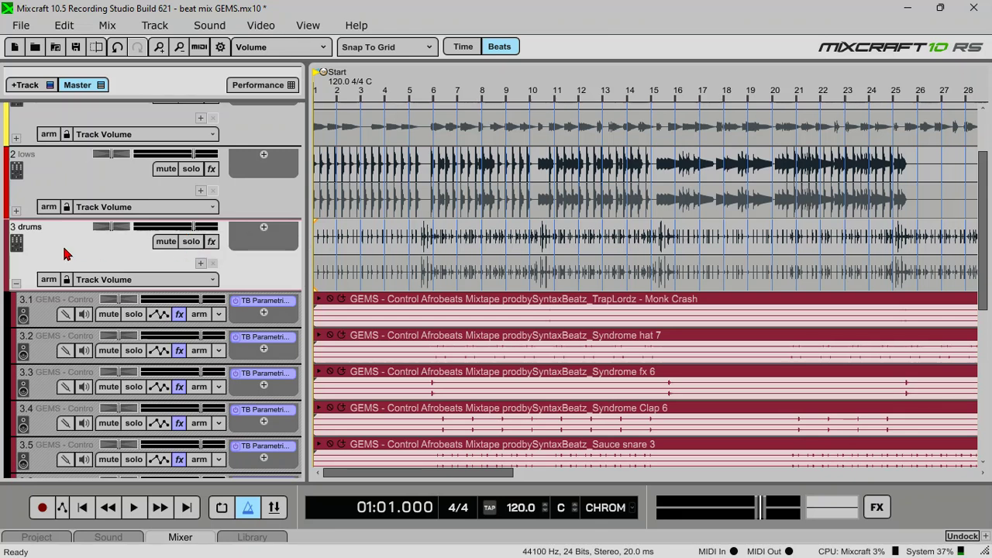
scroll(56, 192, "up", 1)
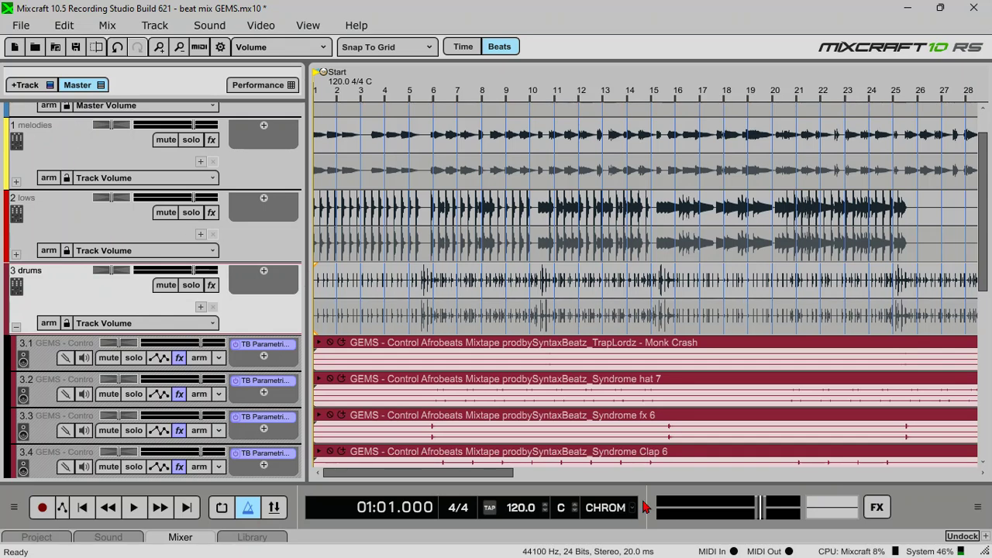
Undock the mixer and toggle the Channels section in the mixer panel preferences
key("u")
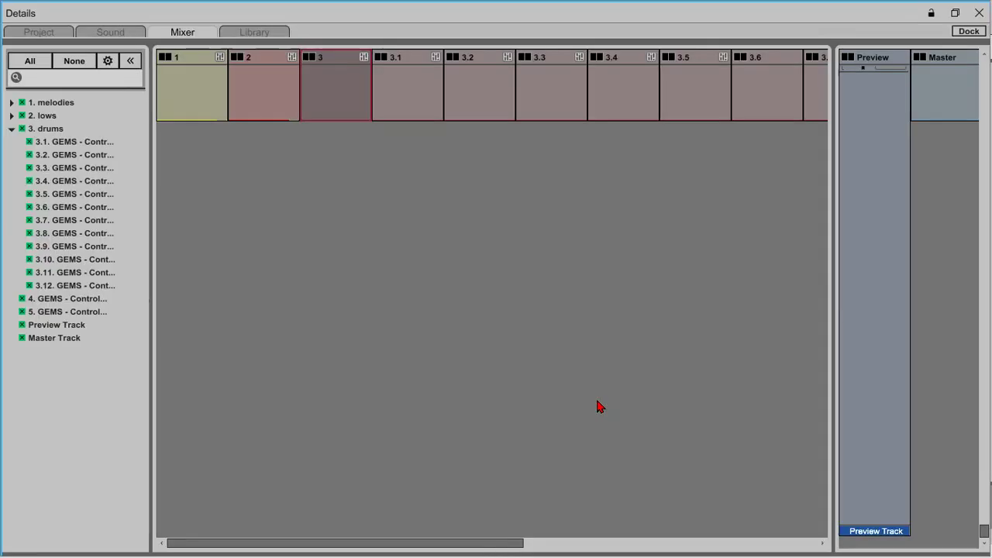
left_click(107, 61)
scroll(117, 245, "down", 4)
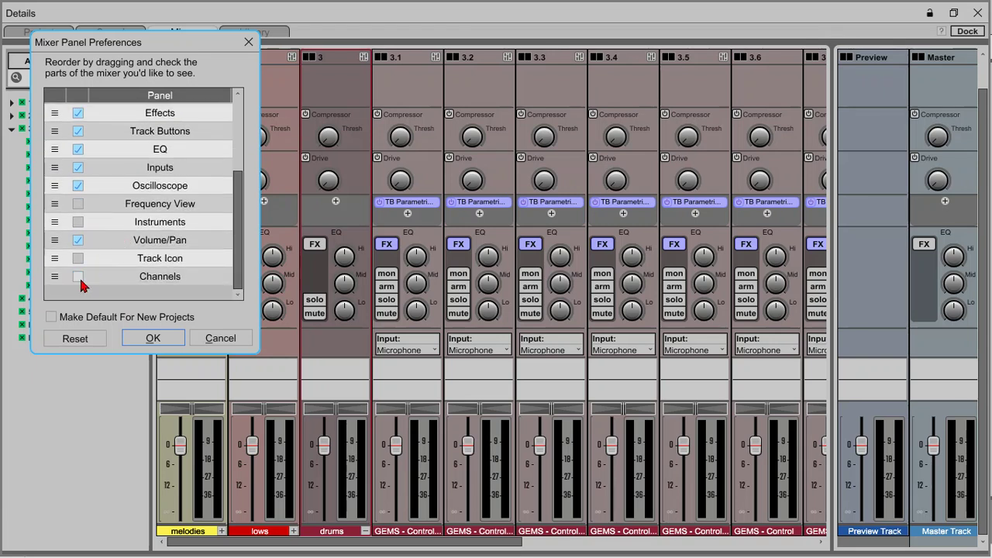
left_click(77, 277)
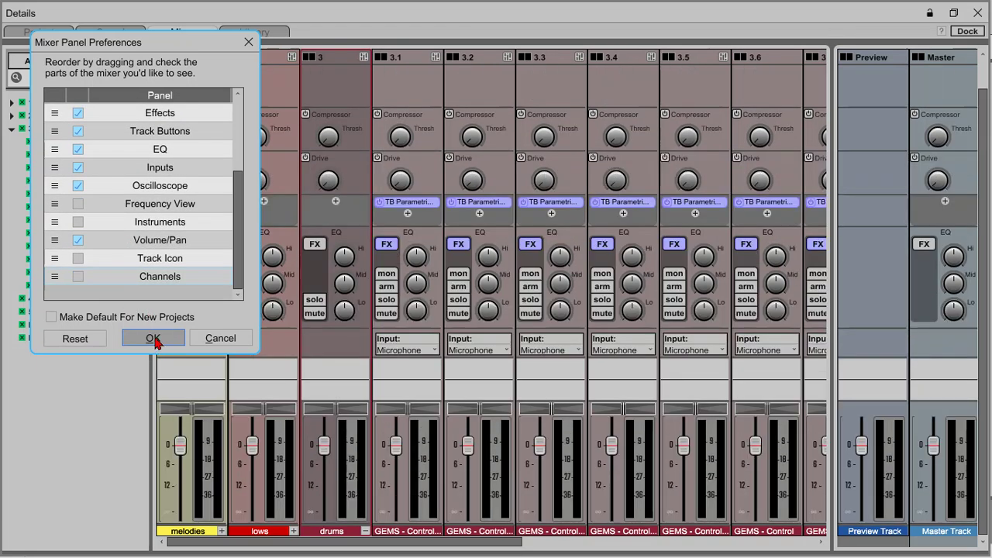
left_click(152, 338)
left_click(106, 59)
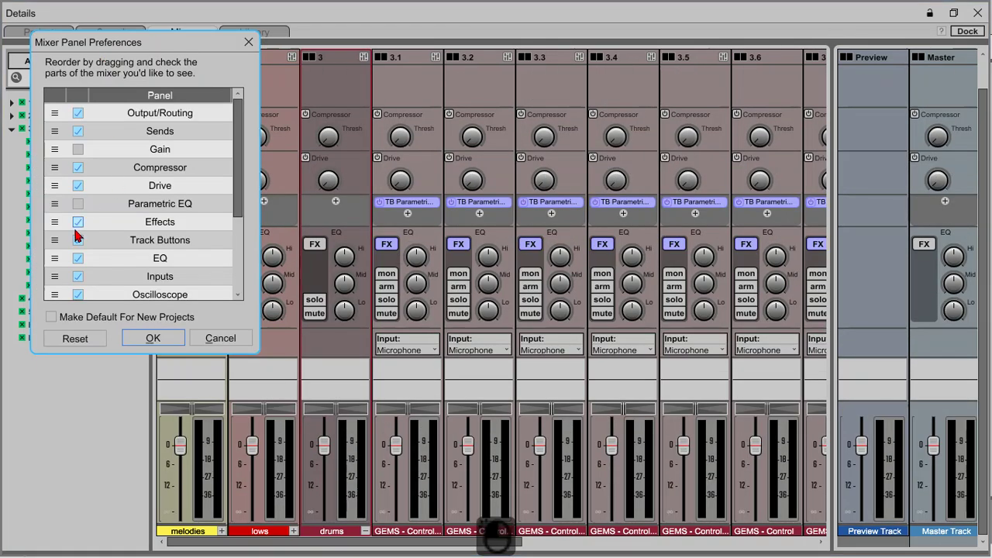
scroll(78, 248, "down", 4)
left_click(78, 296)
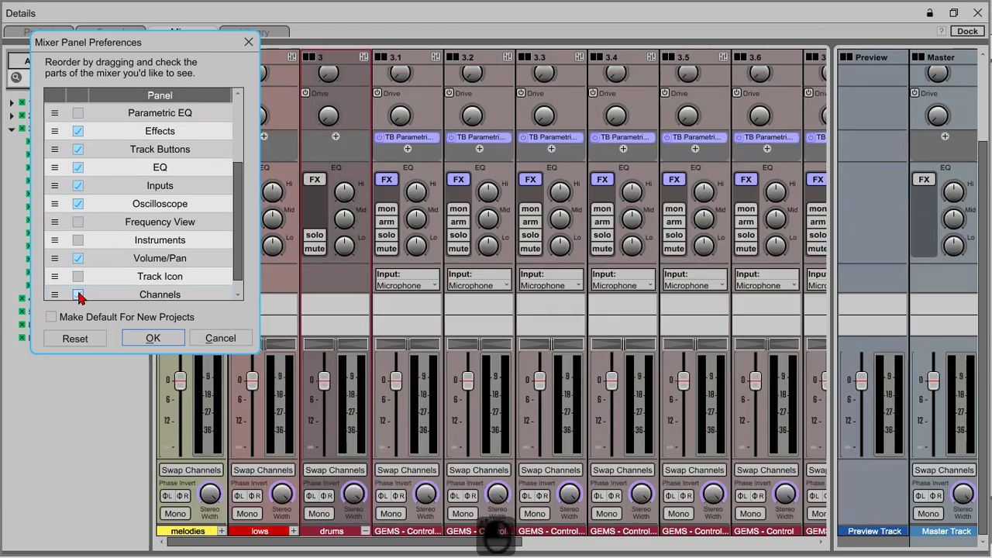
left_click(171, 343)
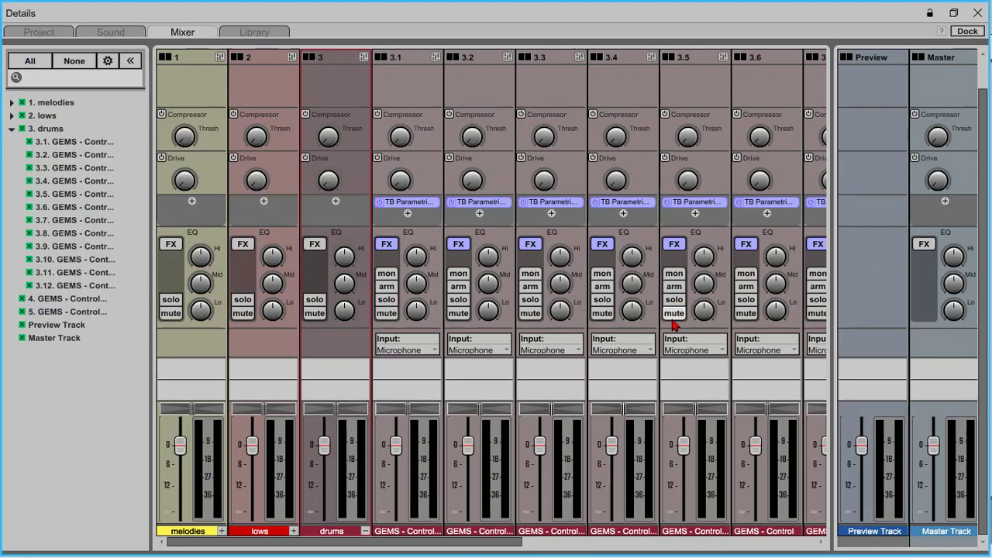
Show the Channels section on the mixer strips through the mixer panel preferences
left_click(107, 60)
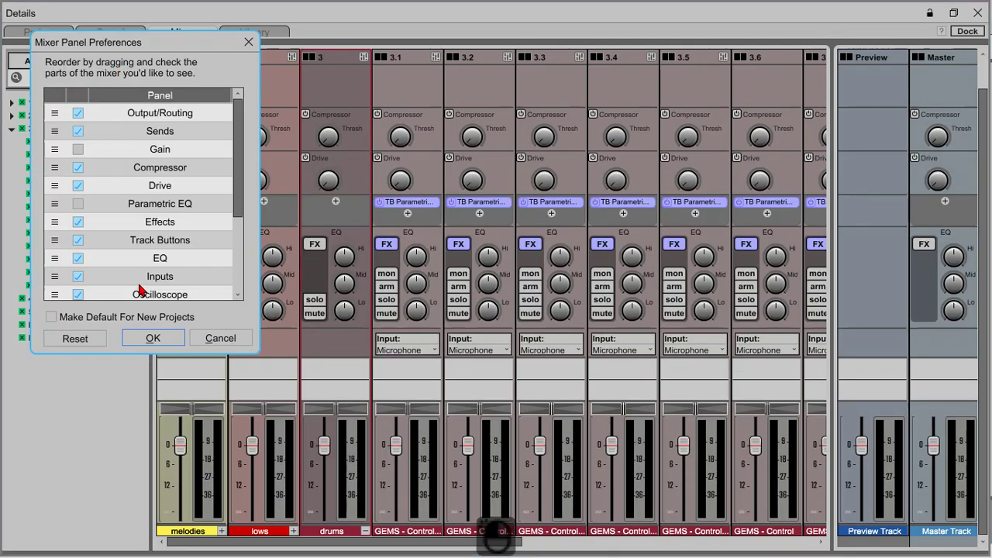
scroll(142, 283, "down", 4)
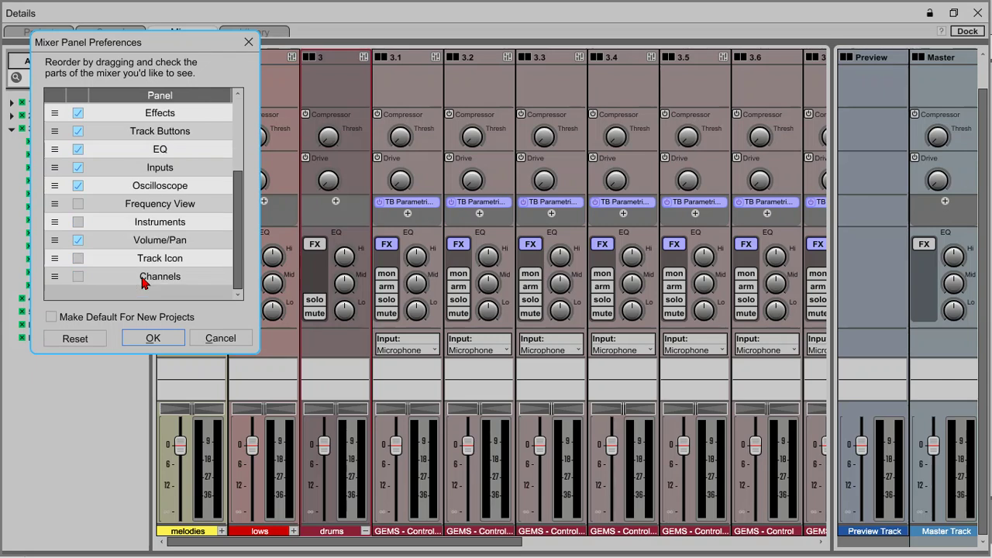
left_click(78, 277)
left_click(77, 277)
left_click(153, 338)
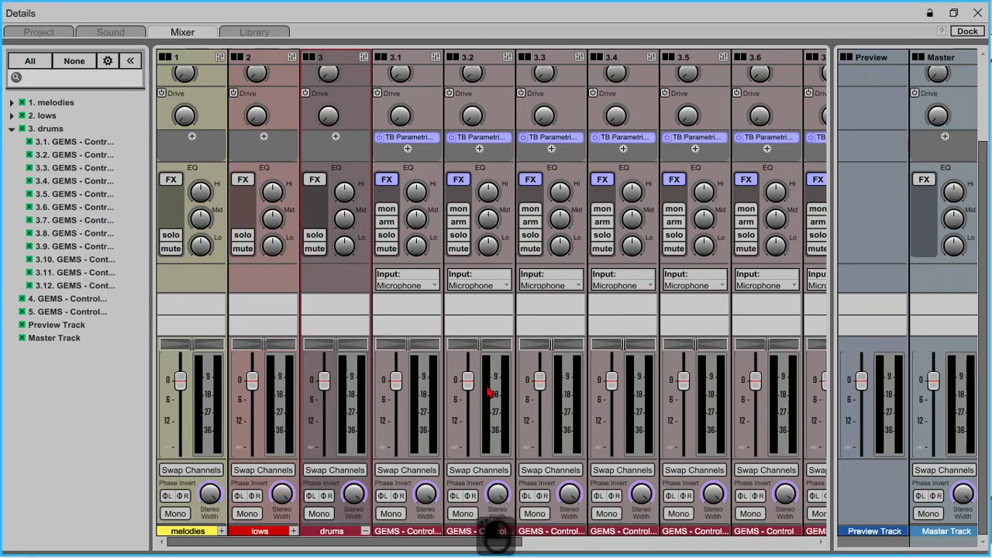
Switch the lows submix and its tracks 2.1 to 2.4 to mono, close the mixer and collapse the submix
left_click(293, 530)
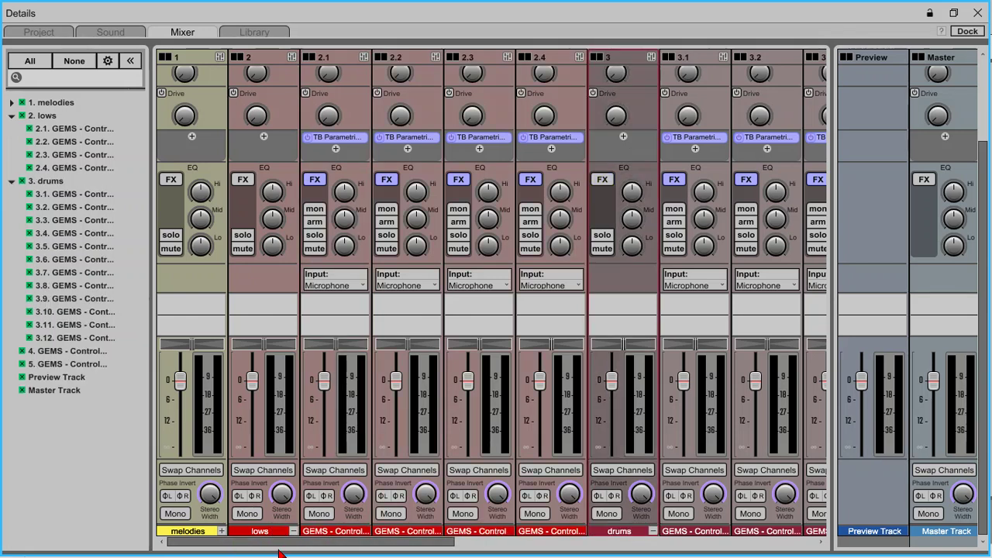
left_click(253, 515)
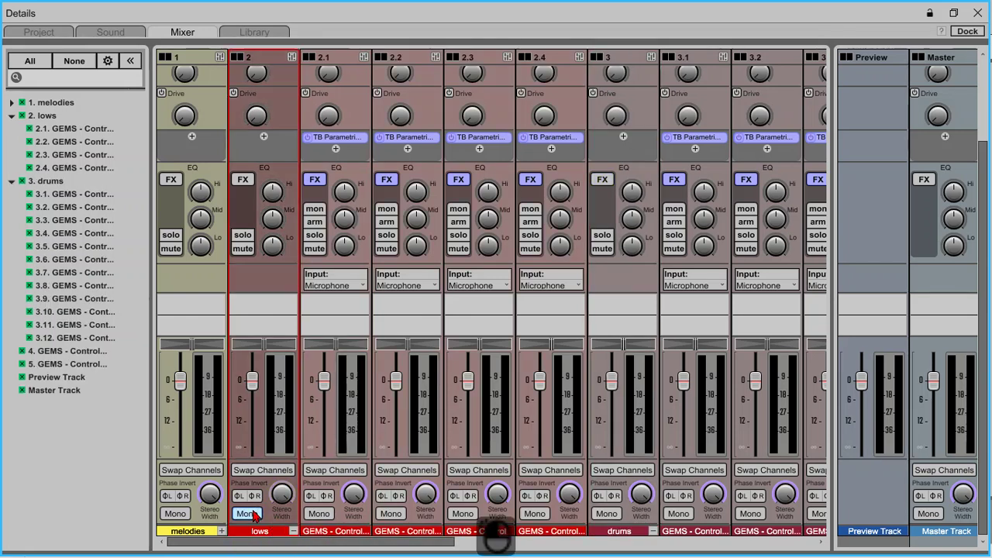
left_click(319, 514)
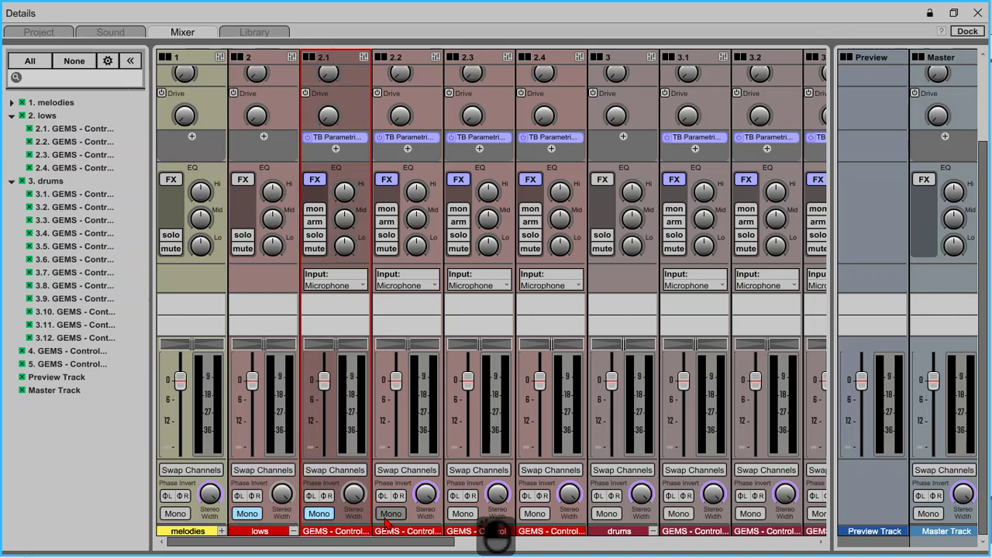
left_click(389, 515)
left_click(460, 515)
left_click(533, 515)
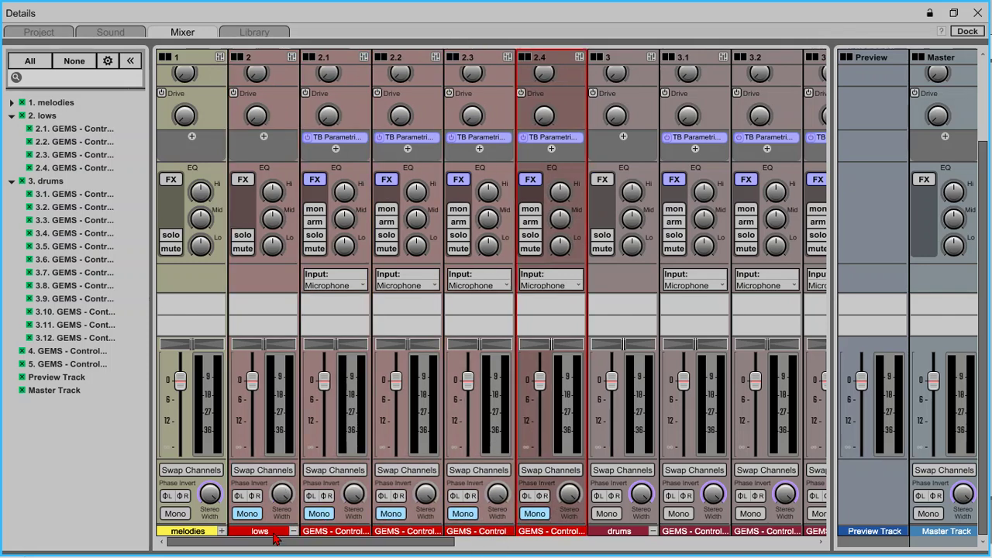
left_click(980, 14)
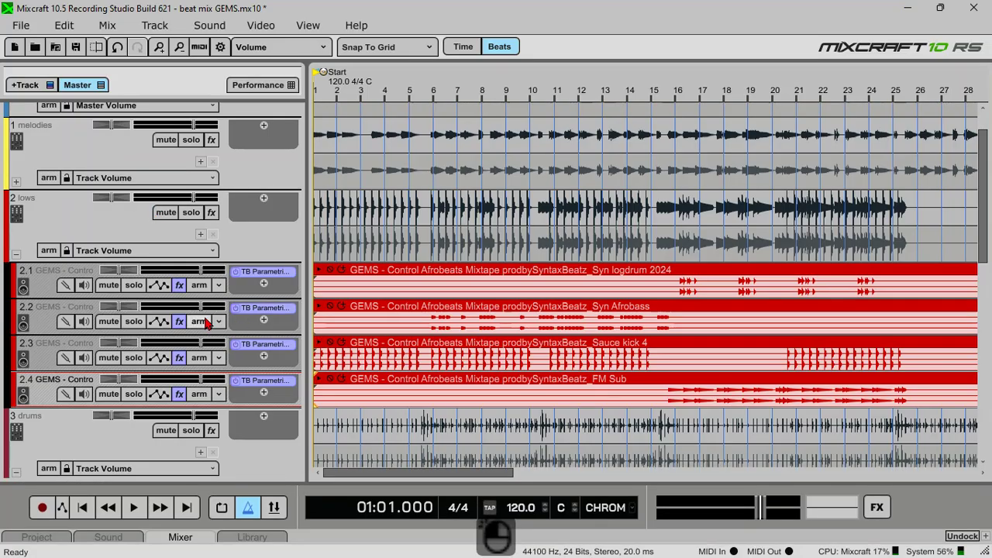
left_click(16, 255)
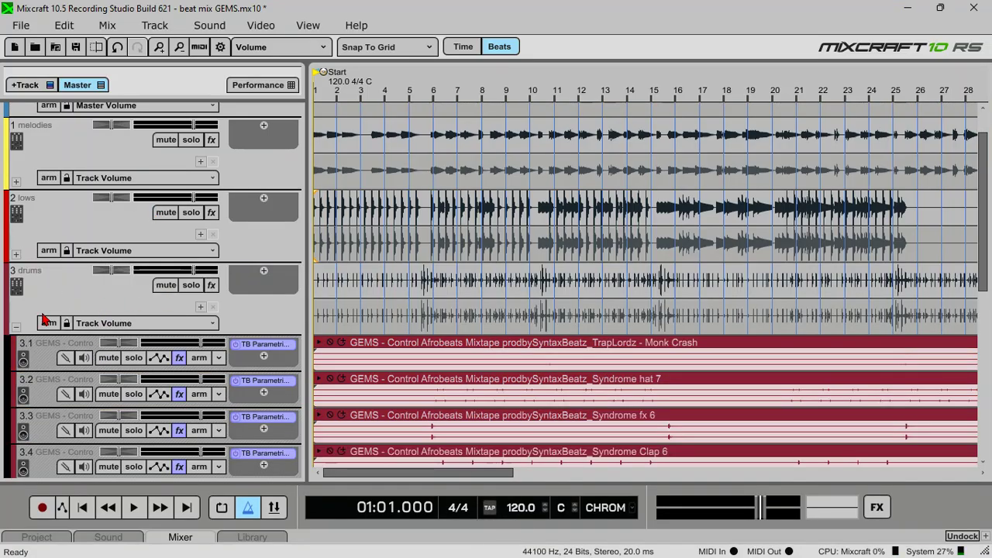
Solo the drums submix and play it back to audition its tracks
left_click(191, 285)
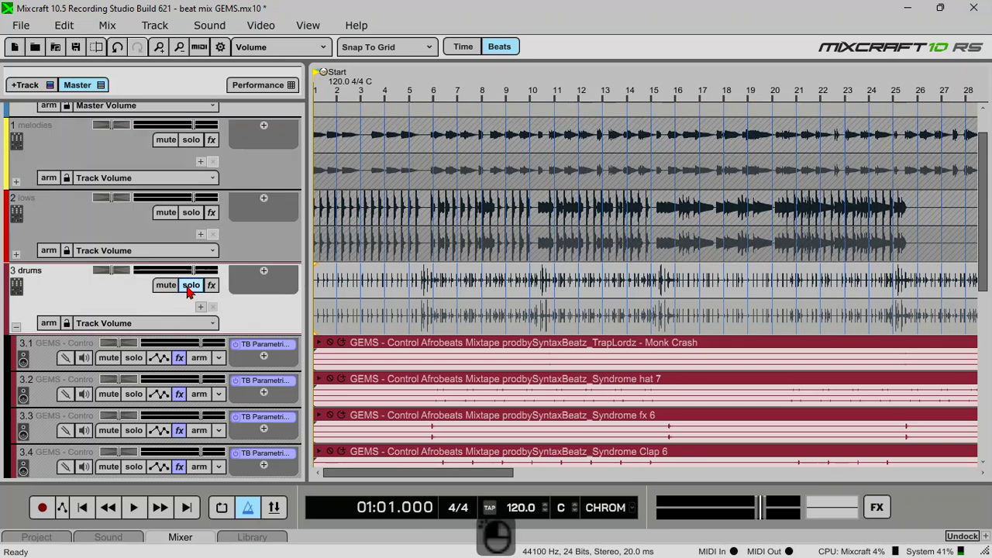
key("space")
scroll(283, 334, "down", 5)
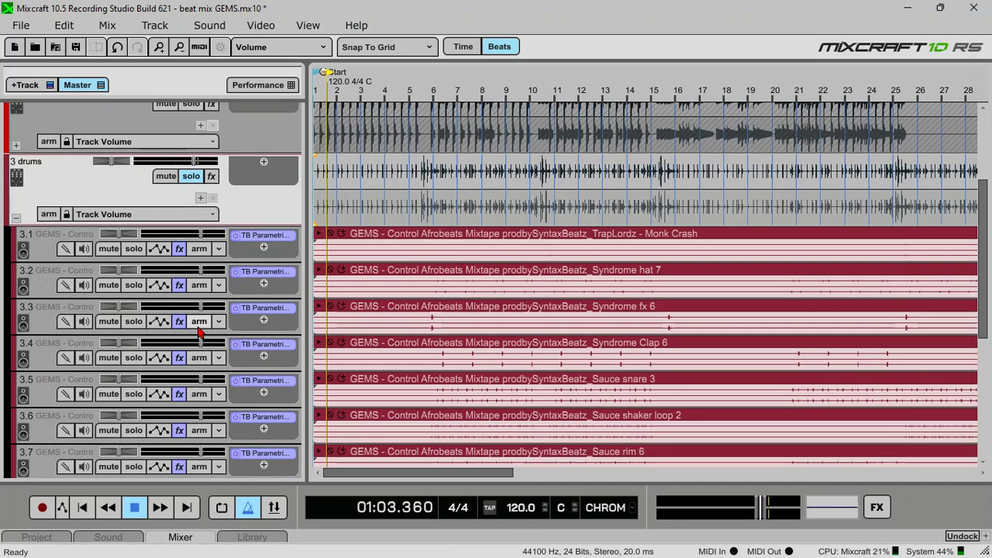
scroll(233, 325, "down", 5)
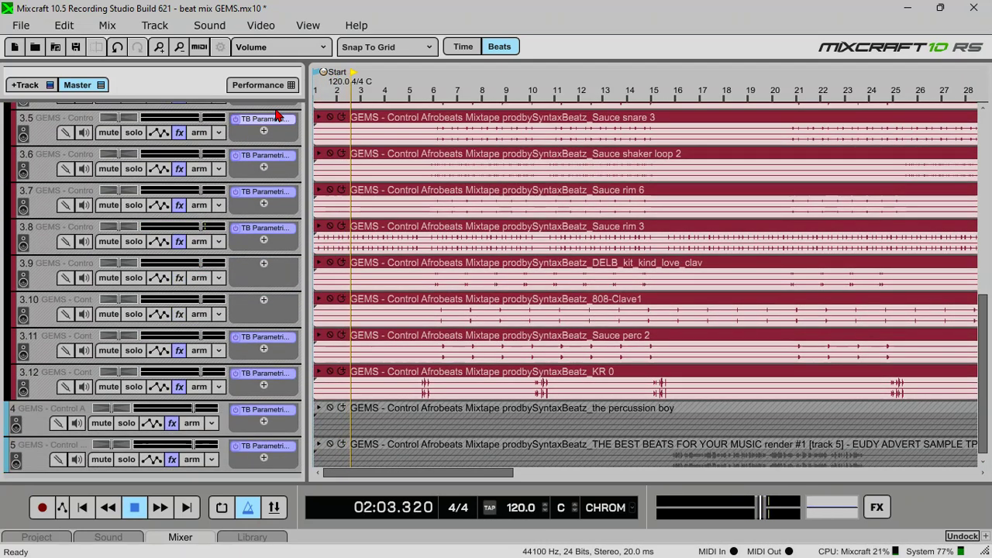
key("space")
key("space")
scroll(259, 227, "up", 5)
key("space")
key("space")
key("space")
key("space")
key("space")
Solo the Sauce rim 3 track (3.8) inside the drums submix and play it back
left_click(133, 241)
key("space")
scroll(61, 242, "up", 8)
key("space")
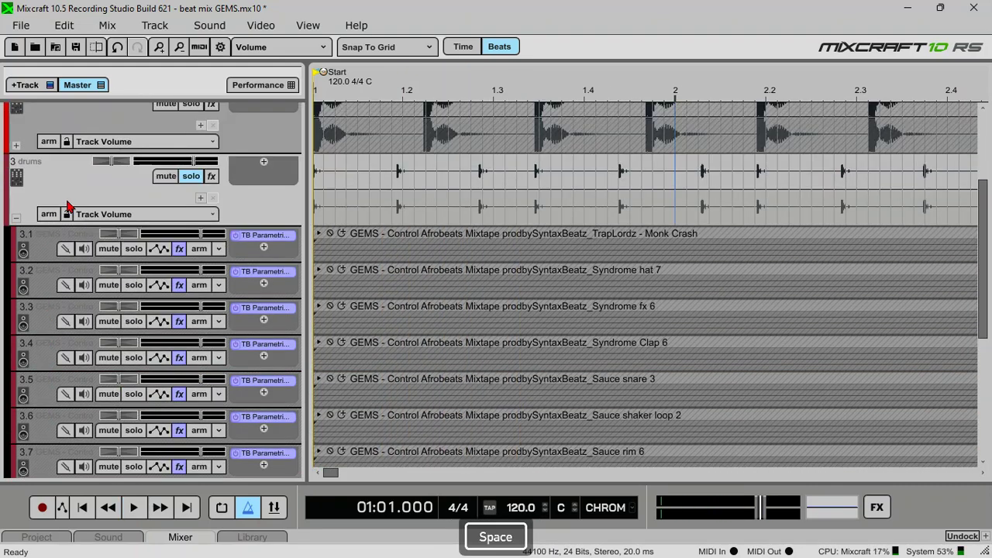
Select the drum tracks 3.1 to 3.12 and enlarge their track height
scroll(43, 250, "down", 7)
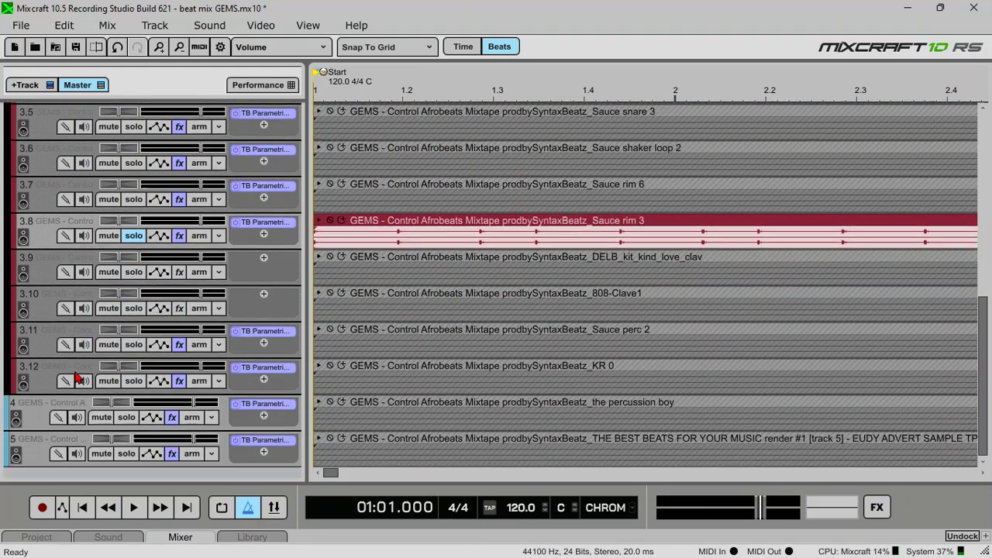
left_click(40, 378, "shift")
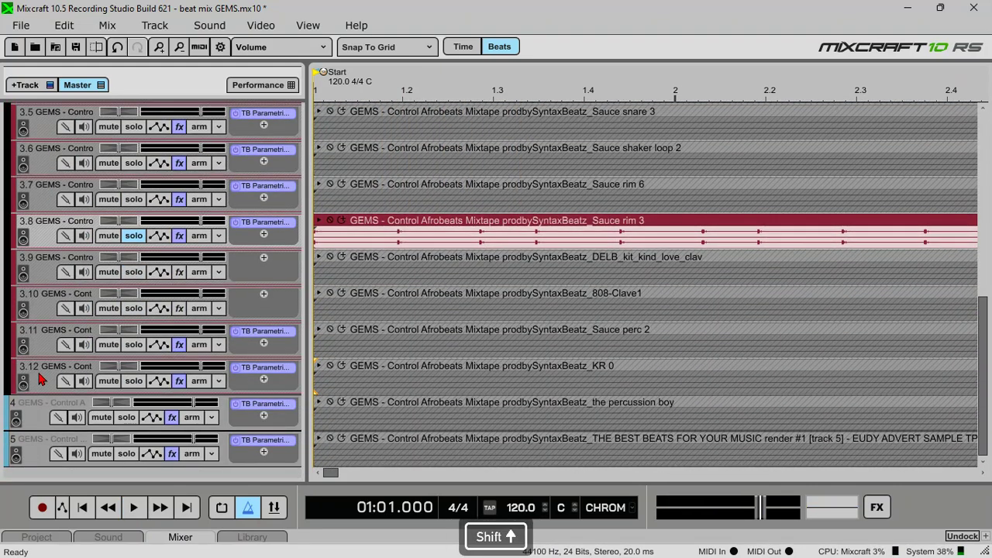
key("v")
scroll(134, 295, "down", 5)
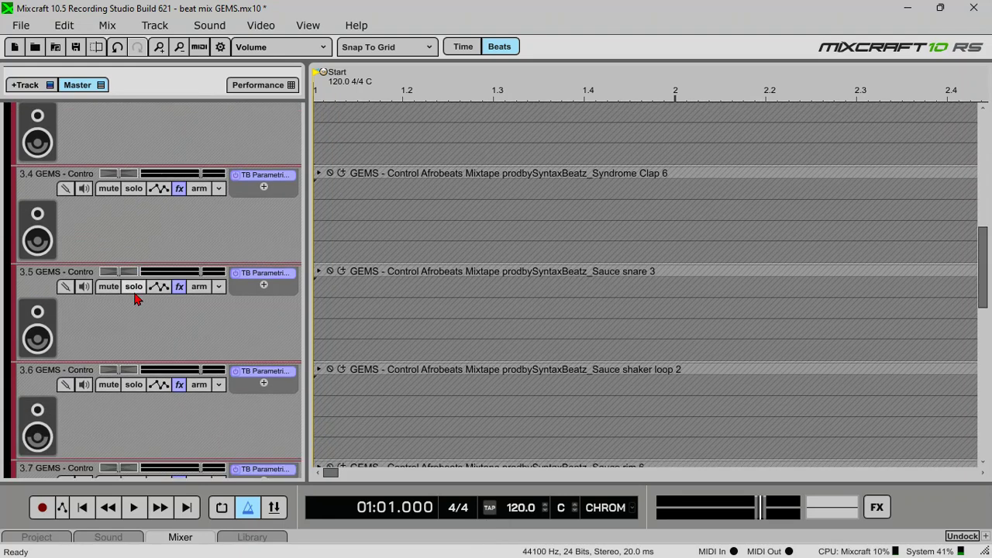
scroll(132, 288, "down", 4)
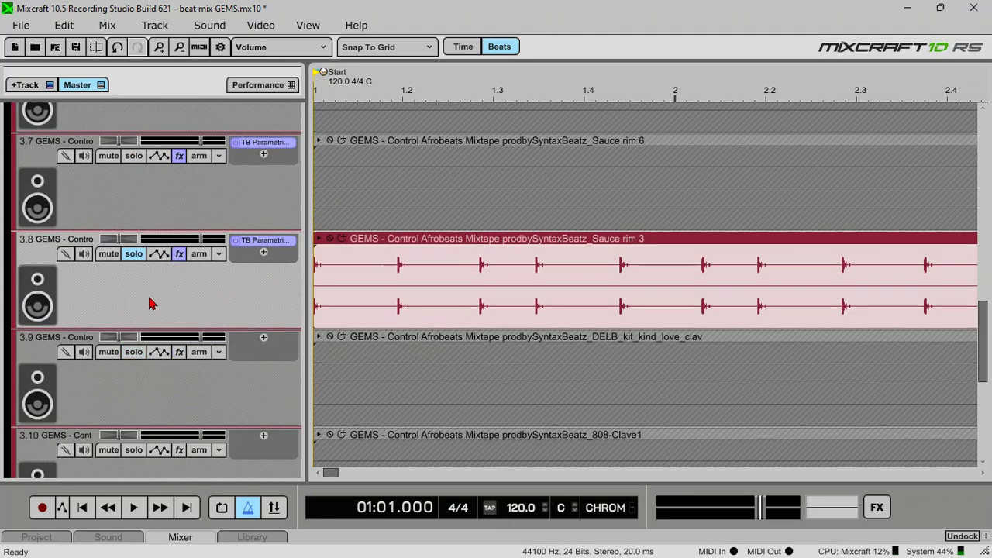
Select the Sauce rim 3 track alone and audition it from the start
left_click(151, 303)
key("space")
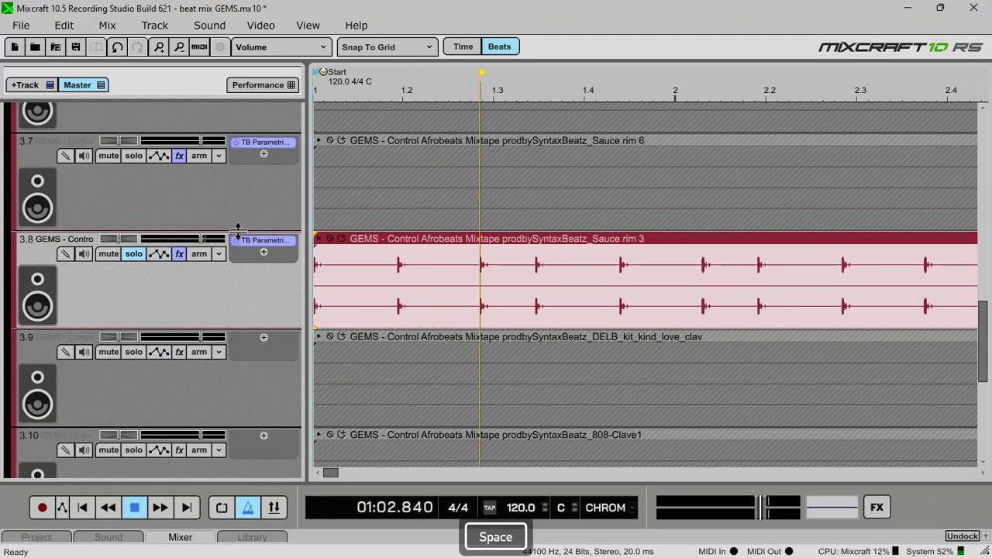
key("space")
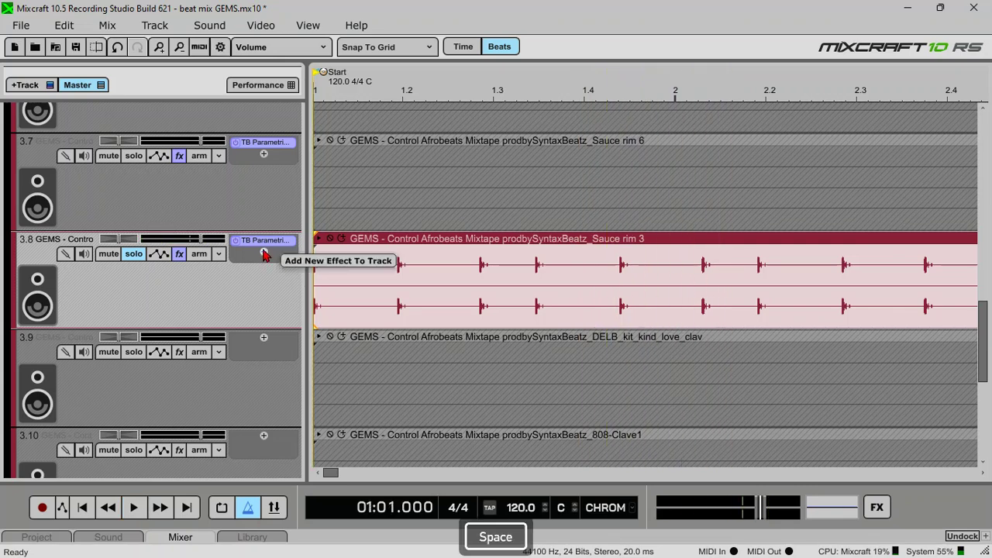
Add the SAUSAGE FATTENER effect to the Sauce rim 3 track (3.8)
left_click(264, 254)
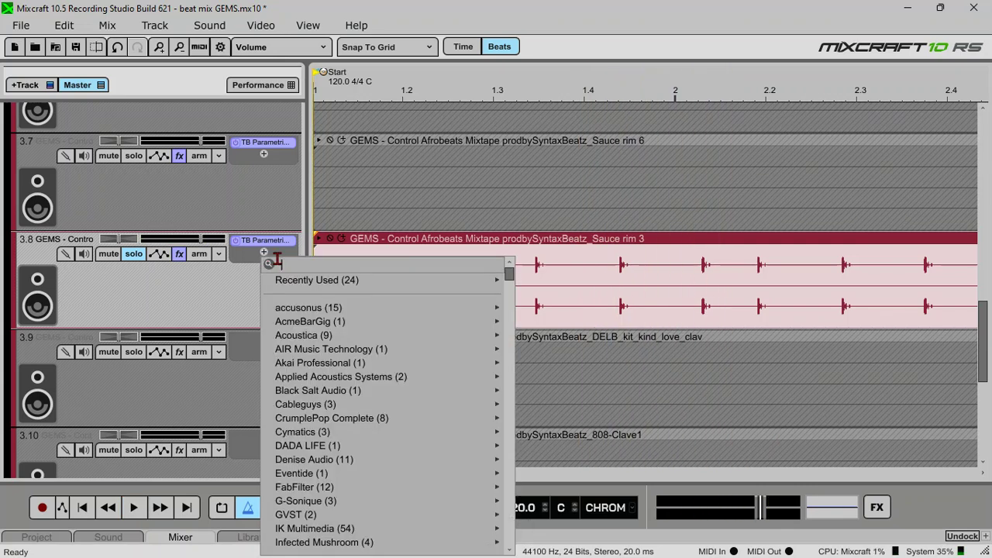
type("sa")
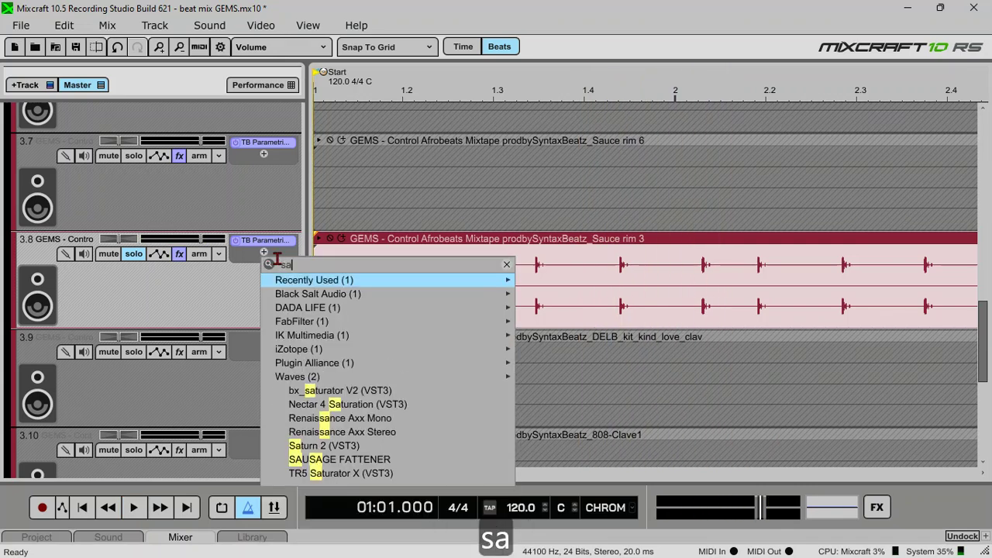
type("u")
left_click(379, 309)
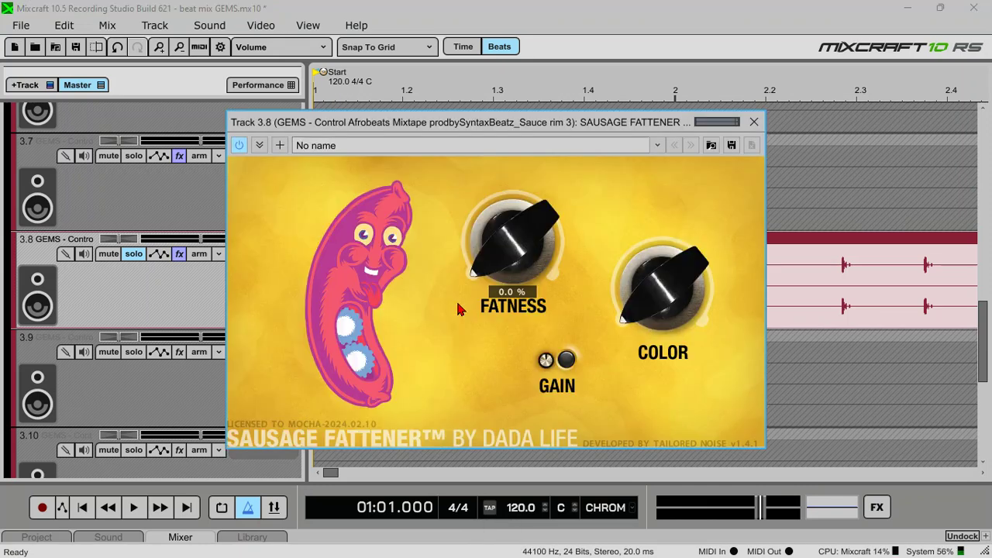
Raise Sausage Fattener's Fatness slightly with Color at 3.0%, and place the effect ahead of the track's TB Parametric equalizer
left_click_drag(494, 247, 496, 201)
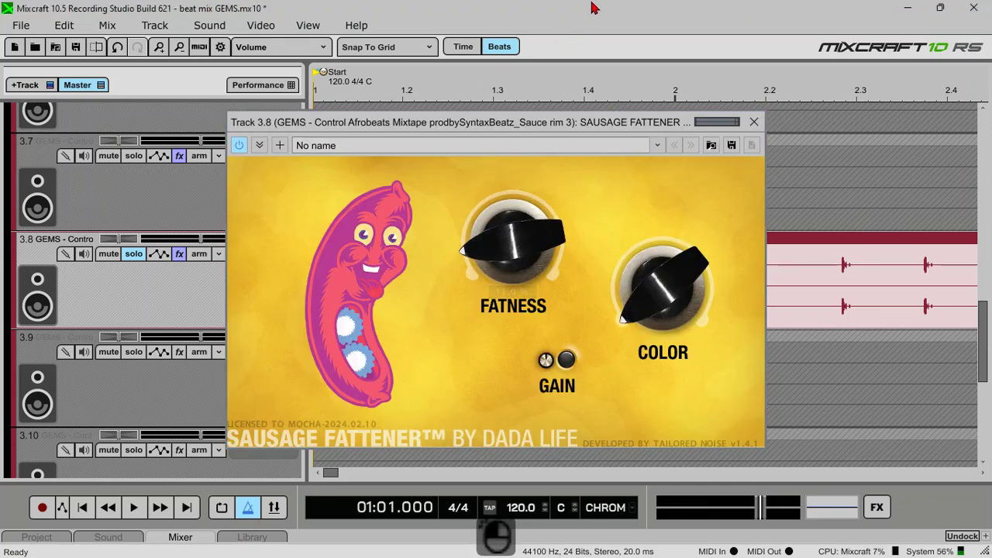
key("space")
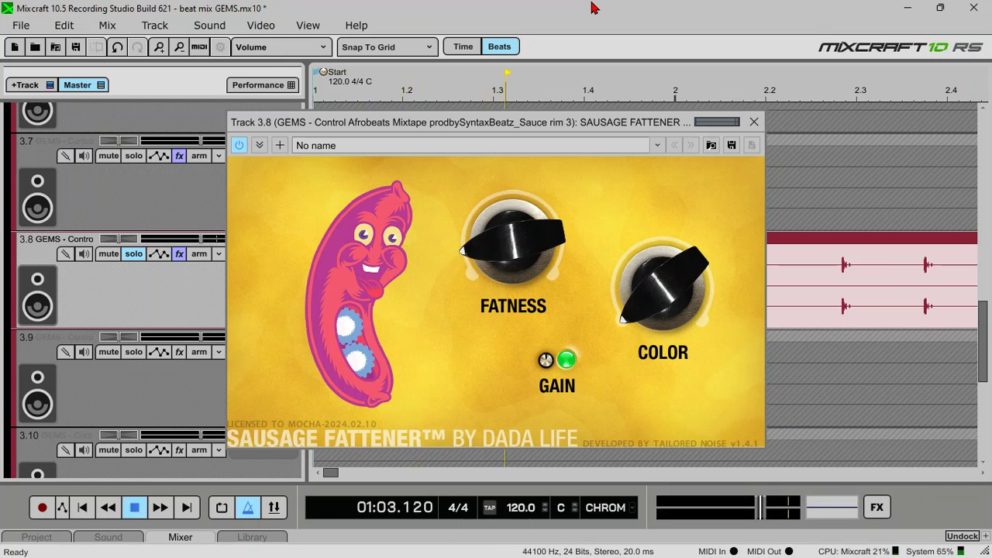
left_click_drag(632, 304, 639, 309)
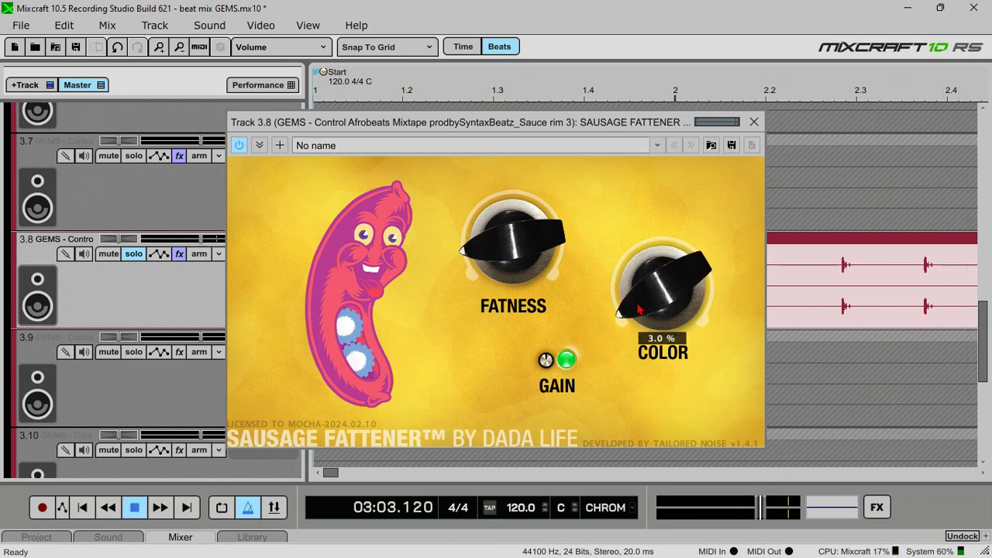
left_click(754, 122)
mouse_move(261, 250)
left_mouse_down()
mouse_move(326, 260)
mouse_move(263, 240)
left_mouse_up()
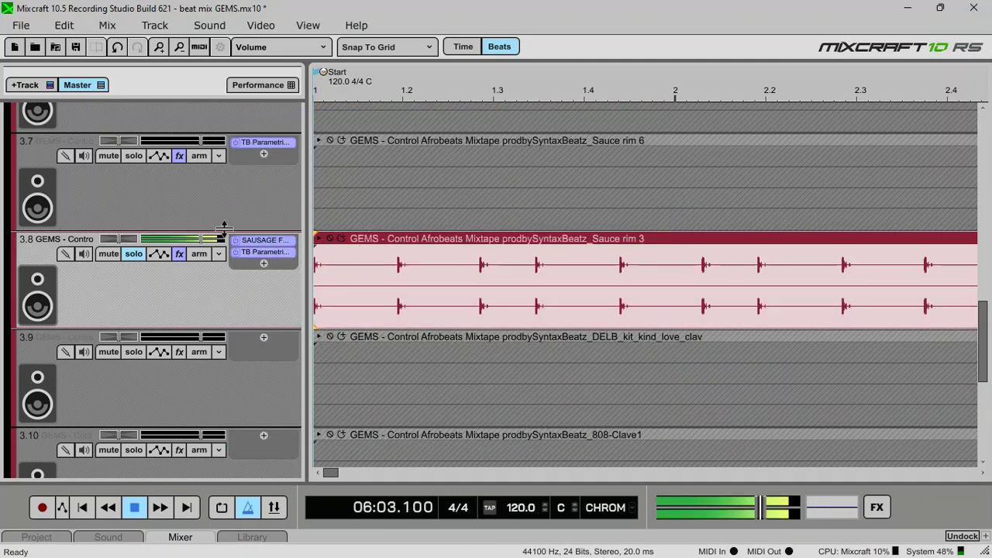
Load the Snare Low cut preset in Sauce rim 3's equalizer and set its low cut to 95 Hz with 0.0 dB gain
double_click(263, 252)
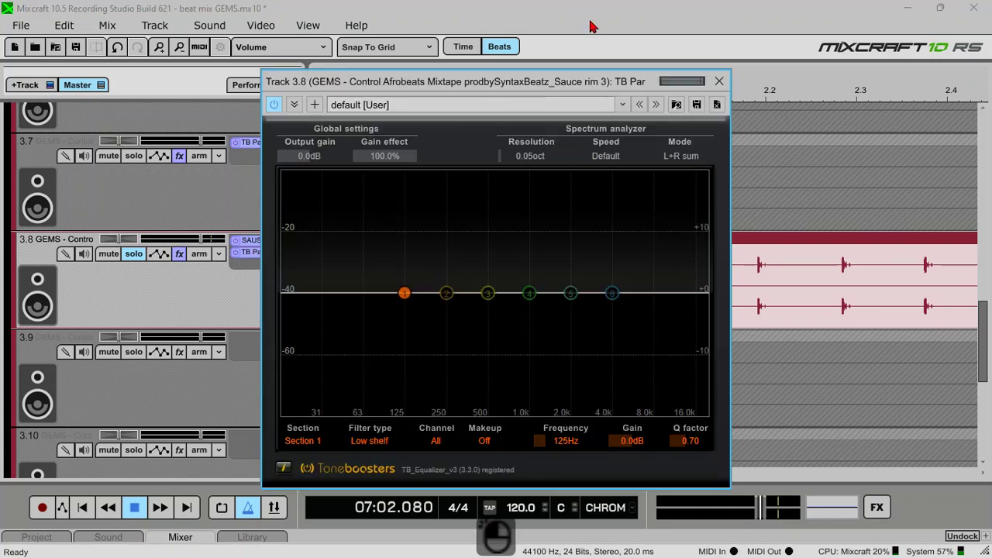
left_click(656, 103)
mouse_move(394, 302)
left_mouse_down()
mouse_move(379, 298)
mouse_move(388, 295)
left_mouse_up()
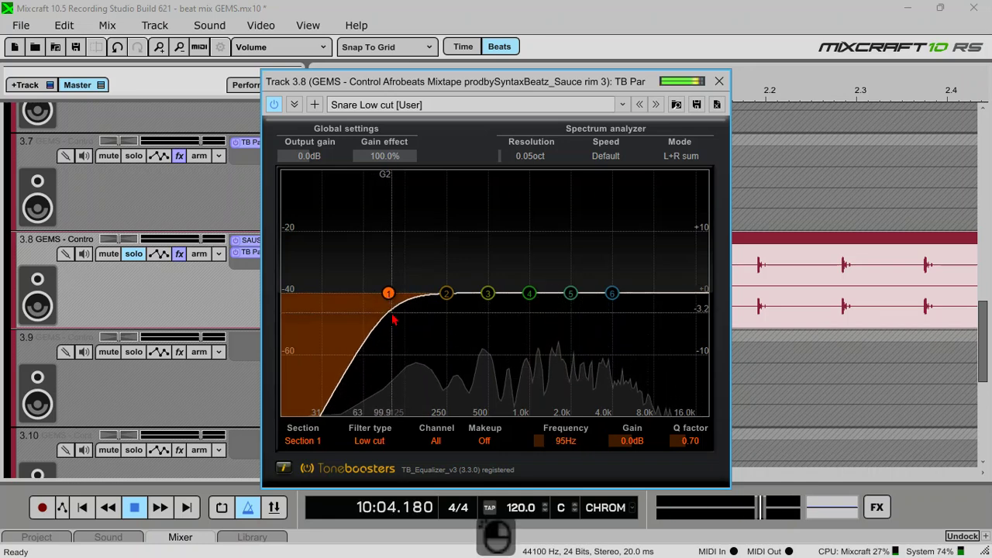
left_click(719, 81)
key("space")
key("space")
Turn off solo on the Sauce rim 3 track and play the tracks together before stopping playback
scroll(250, 360, "down", 4)
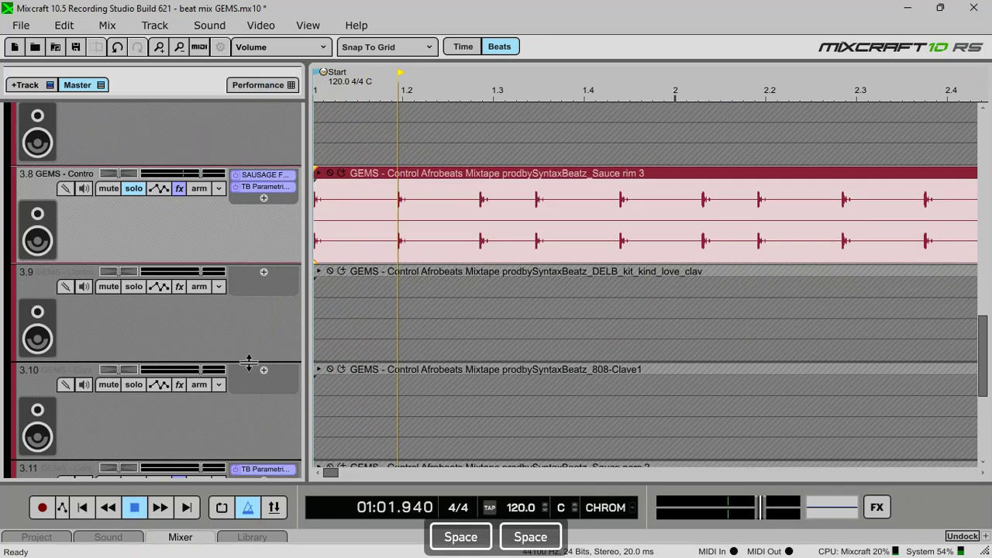
scroll(250, 366, "down", 1)
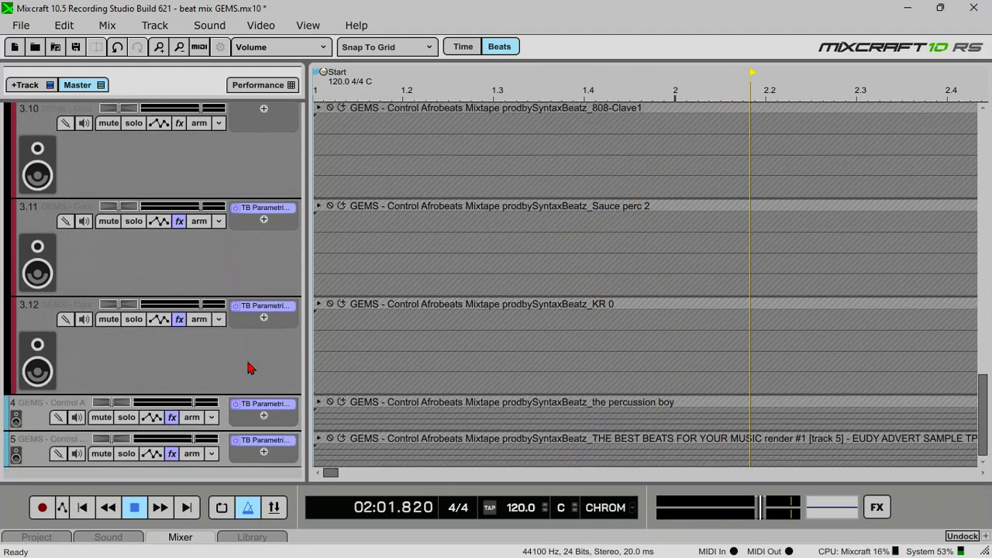
scroll(250, 366, "up", 3)
scroll(251, 367, "up", 3)
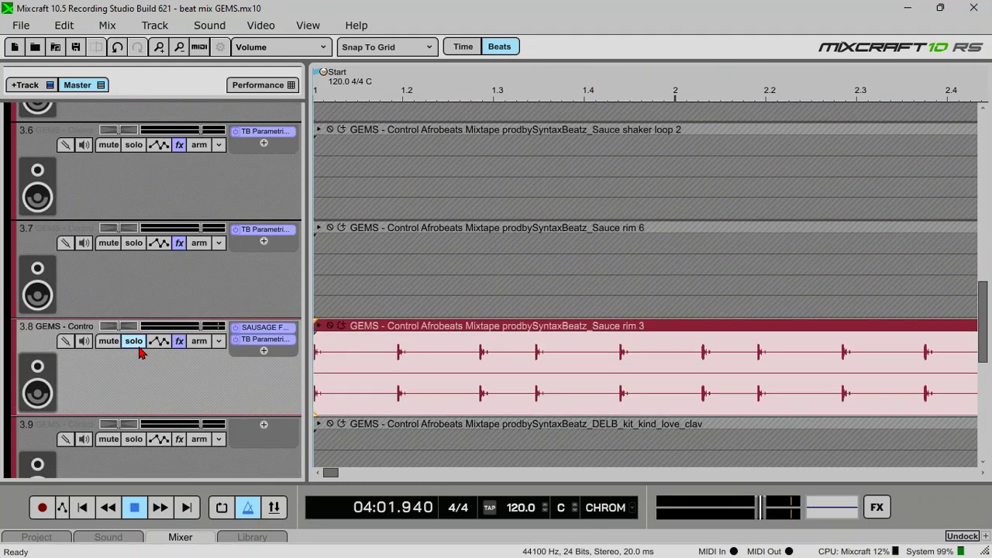
left_click(138, 346)
scroll(463, 93, "down", 1)
key("space")
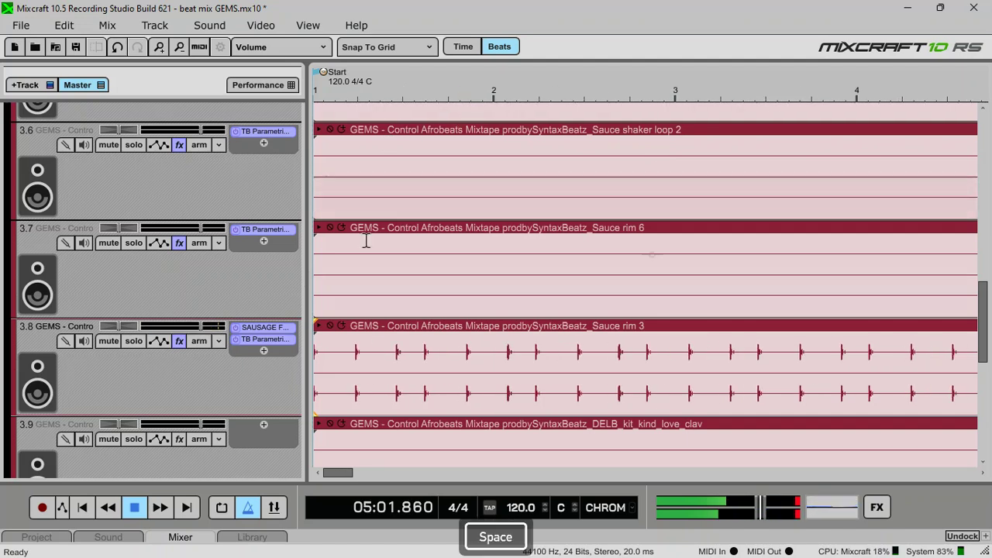
key("space")
Place the playhead at 05:03.000, just before bar 6
scroll(640, 257, "up", 3)
scroll(639, 255, "down", 6)
key("space")
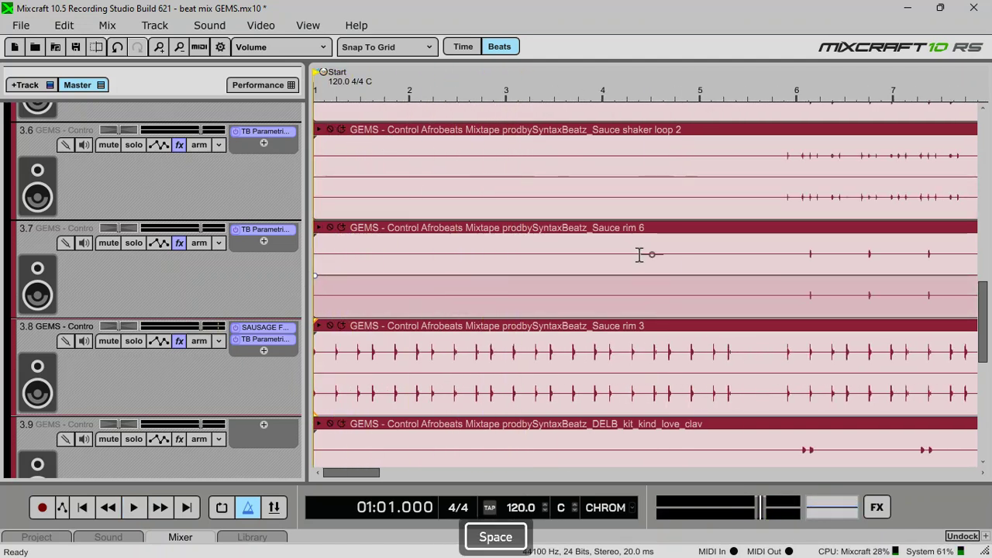
scroll(643, 255, "down", 2)
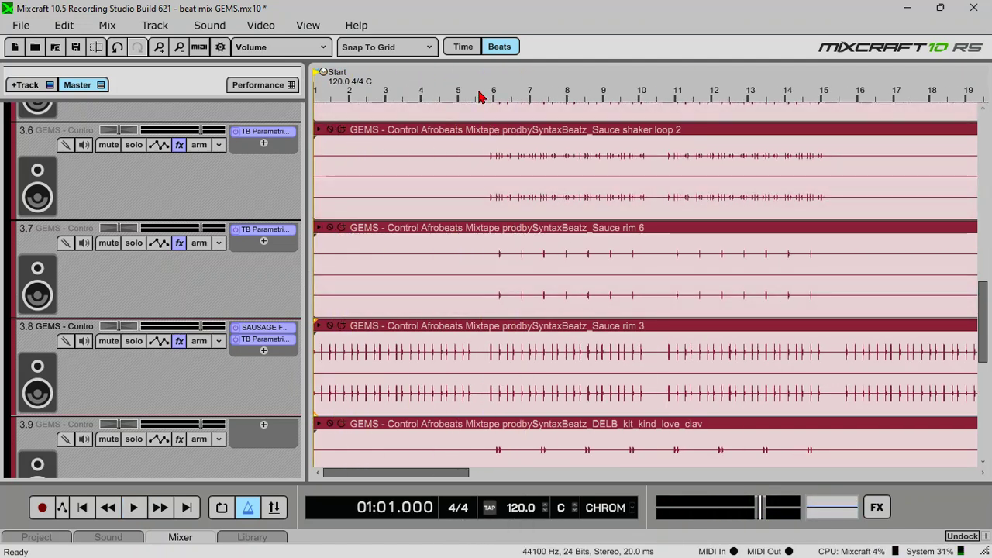
left_click(481, 96)
scroll(416, 239, "up", 2)
scroll(416, 240, "down", 1)
scroll(147, 258, "up", 1)
Solo the drums submix and its KR 0 track (3.12), and audition KR 0 from 05:03.000
scroll(149, 257, "up", 6)
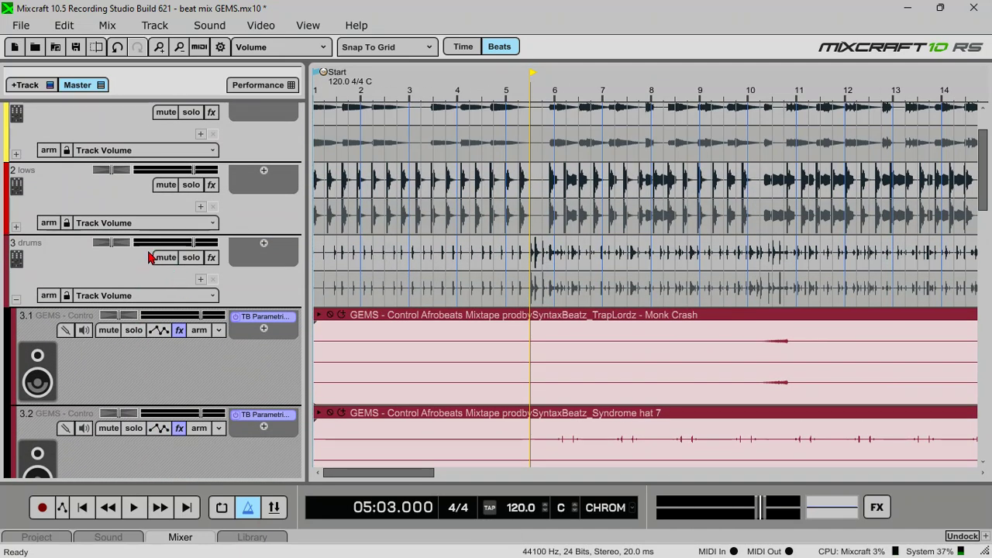
left_click(190, 258)
scroll(170, 338, "down", 1)
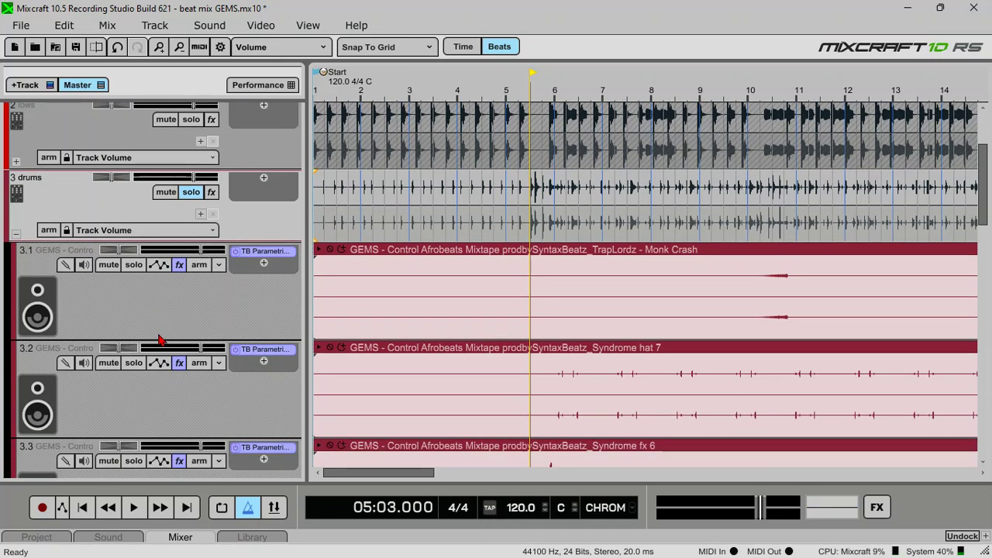
scroll(173, 285, "down", 2)
scroll(180, 283, "down", 4)
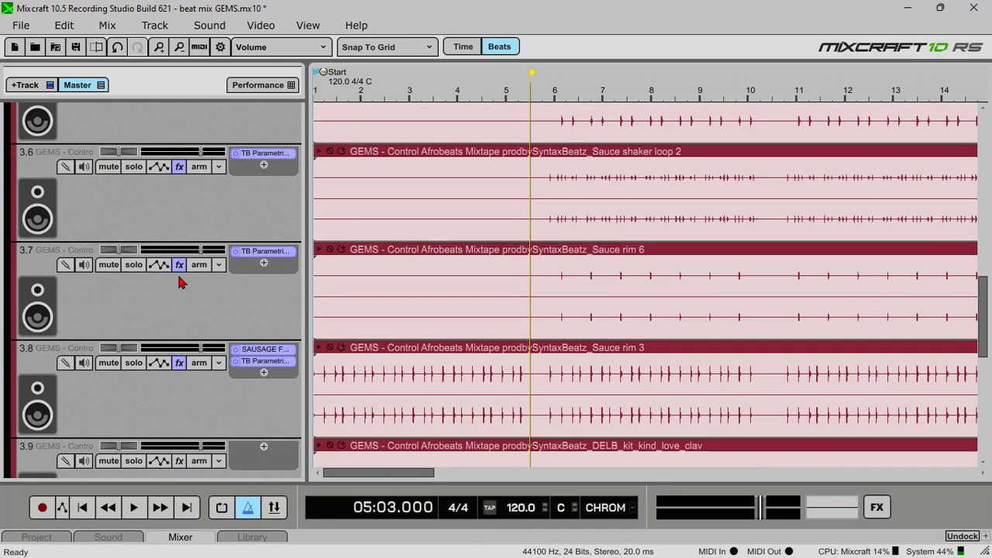
scroll(180, 284, "down", 5)
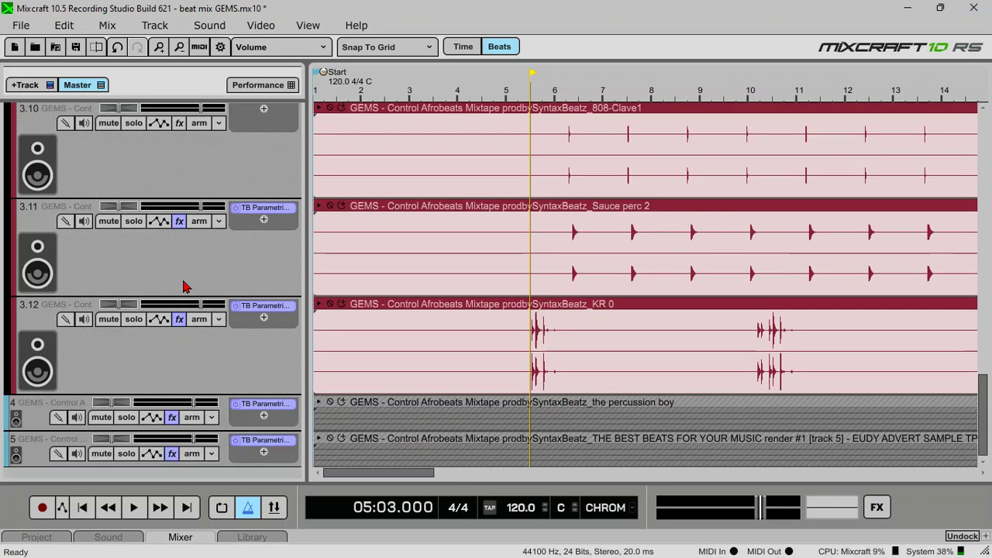
left_click(132, 353)
left_click(135, 321)
key("space")
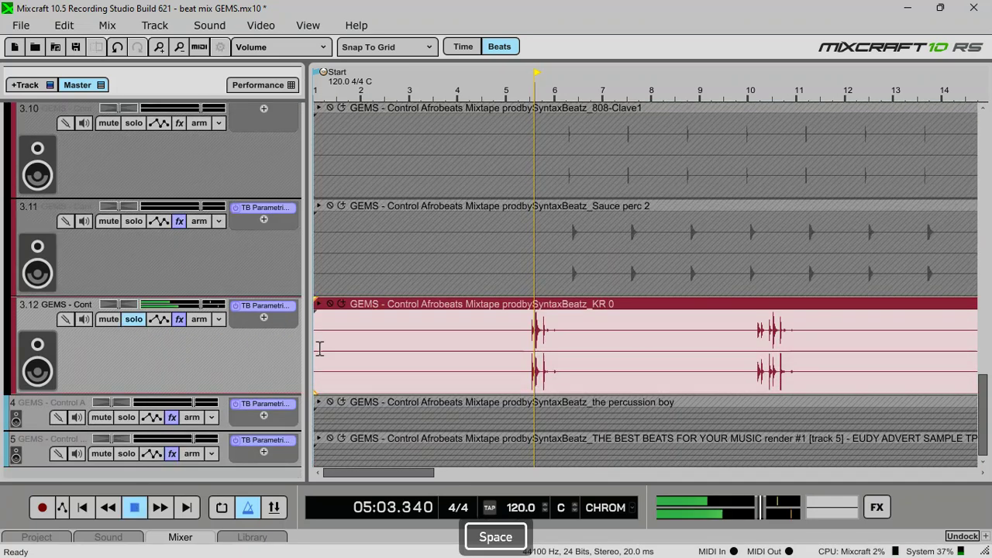
key("space")
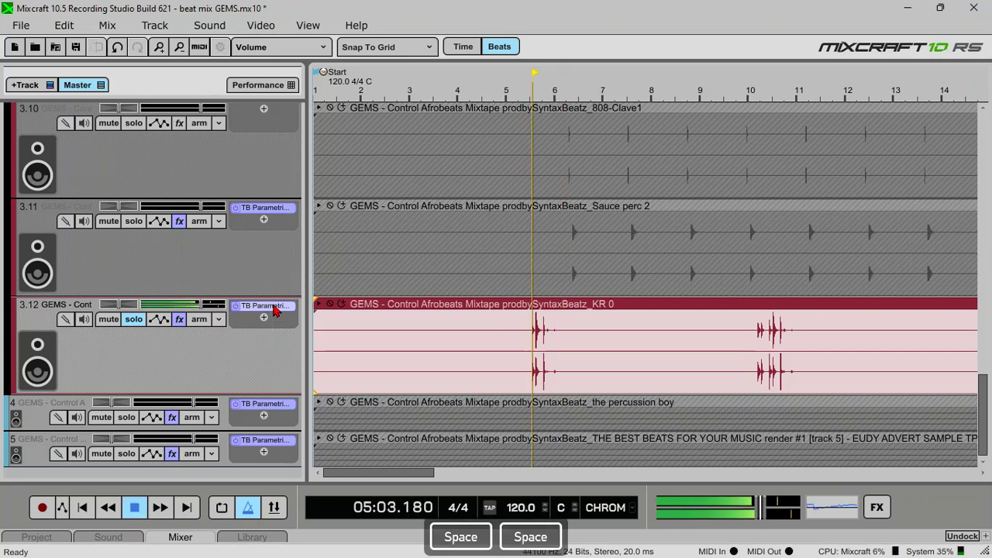
key("space")
Add the TB Reverb effect to the KR 0 track and shift its window clear of the track's effect list
left_click(263, 317)
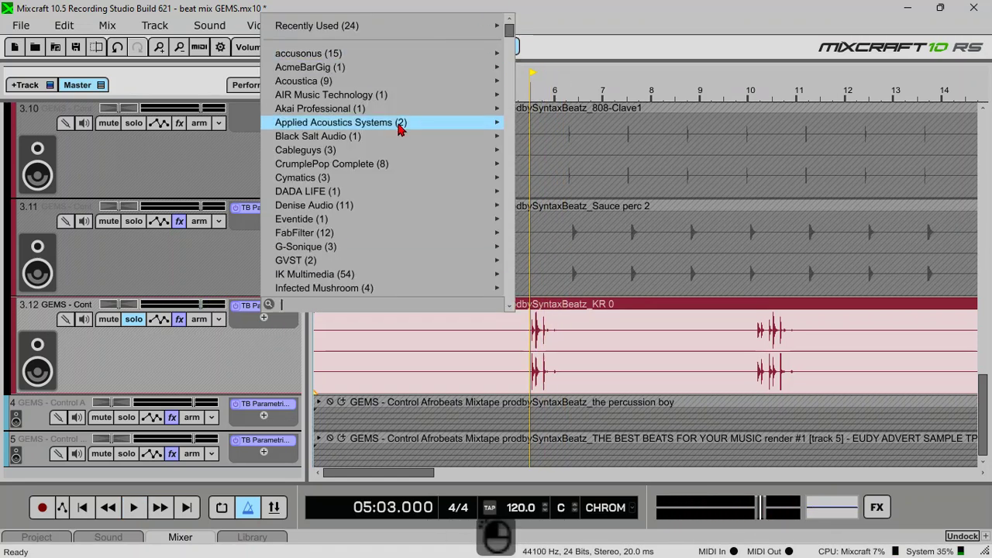
type("t")
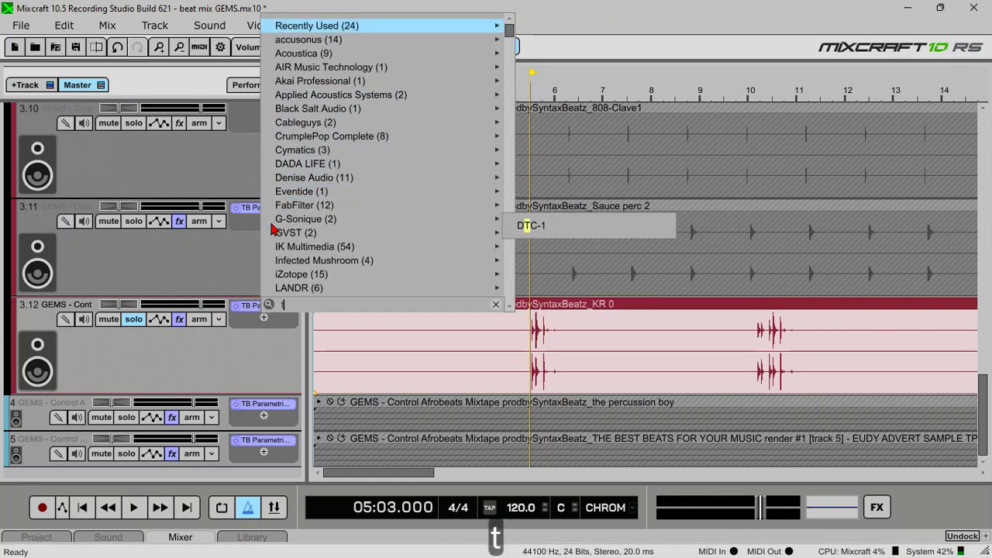
type("b reve")
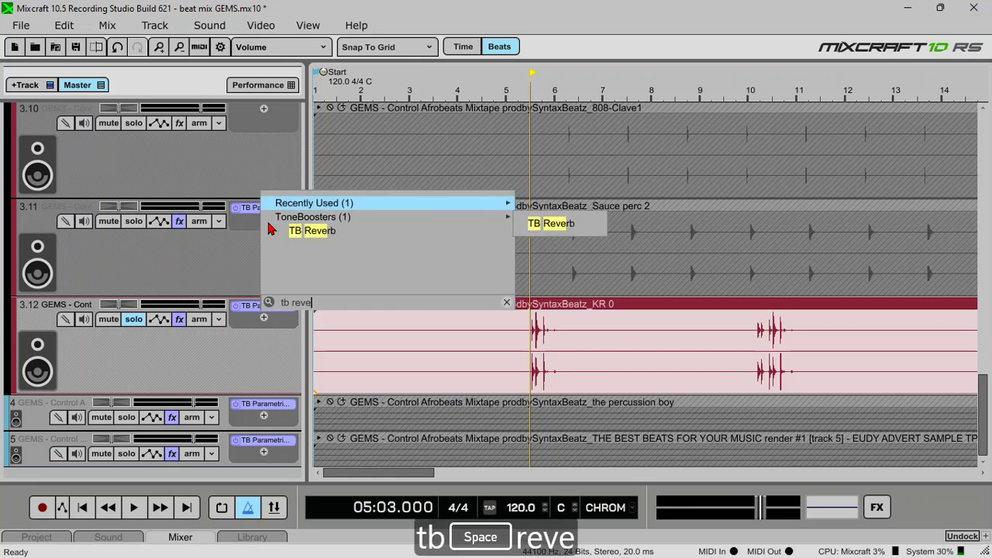
left_click(331, 231)
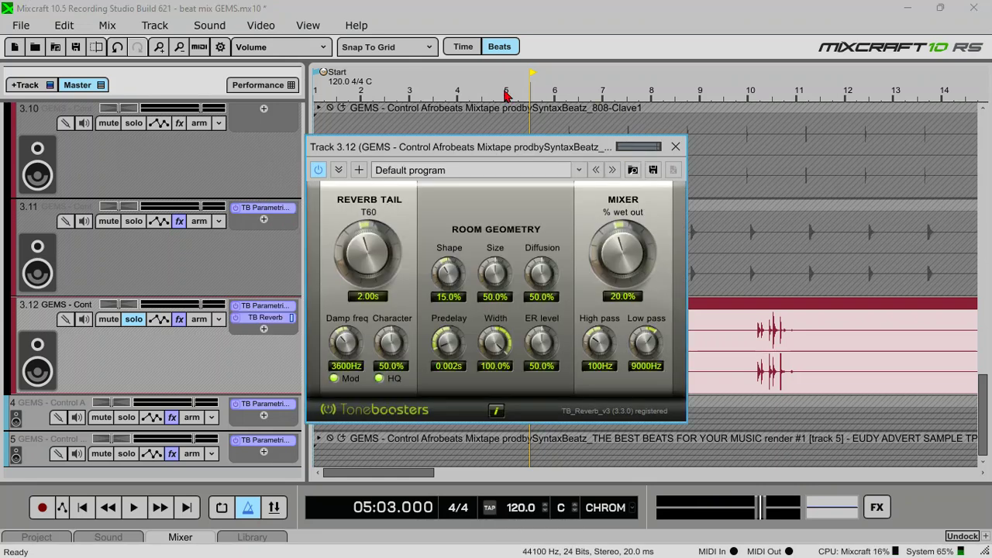
left_click_drag(485, 155, 692, 110)
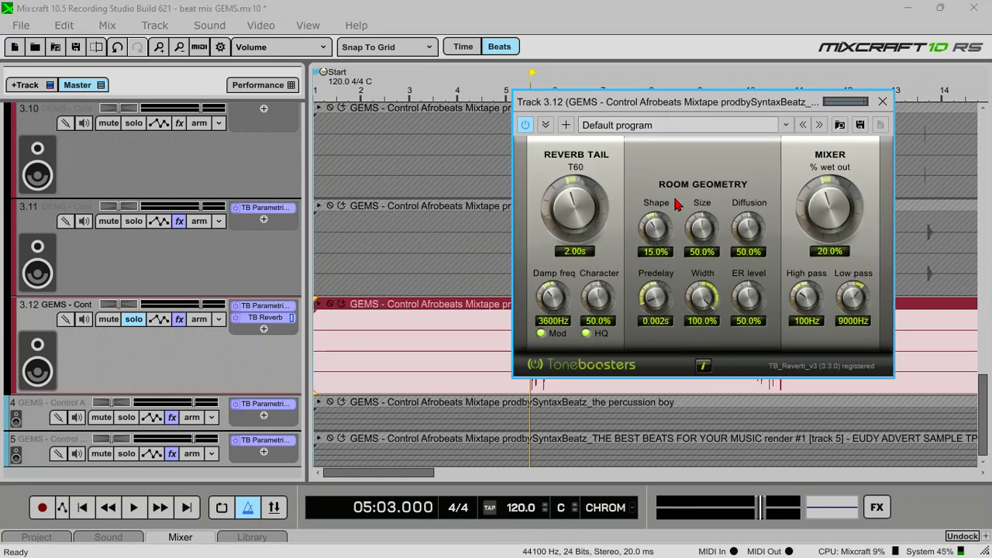
Lower KR 0's reverb wet output to 8.8%, place TB Reverb ahead of the TB Parametric equalizer, and audition the track
key("space")
left_click_drag(832, 205, 824, 237)
key("space")
key("space")
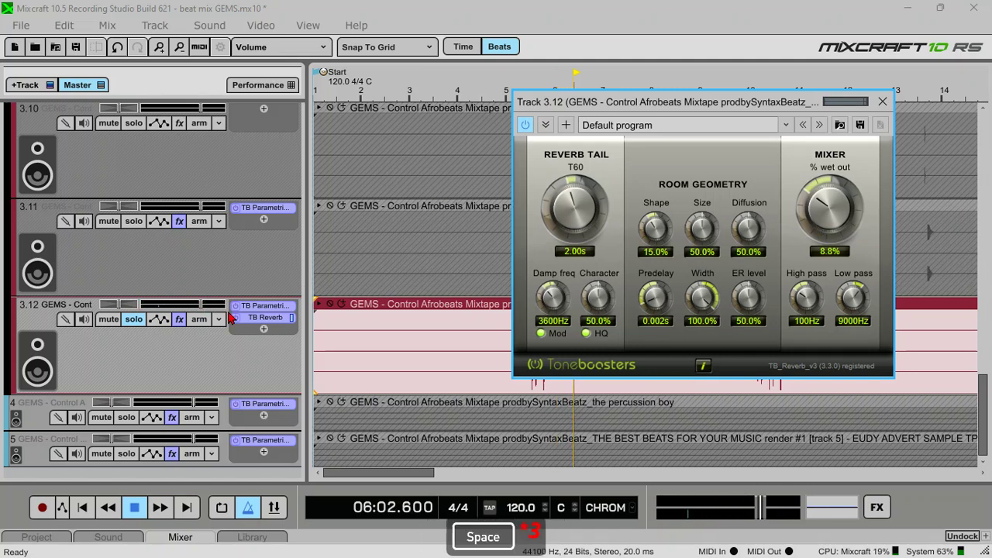
left_click_drag(261, 312, 261, 319)
key("space")
key("space")
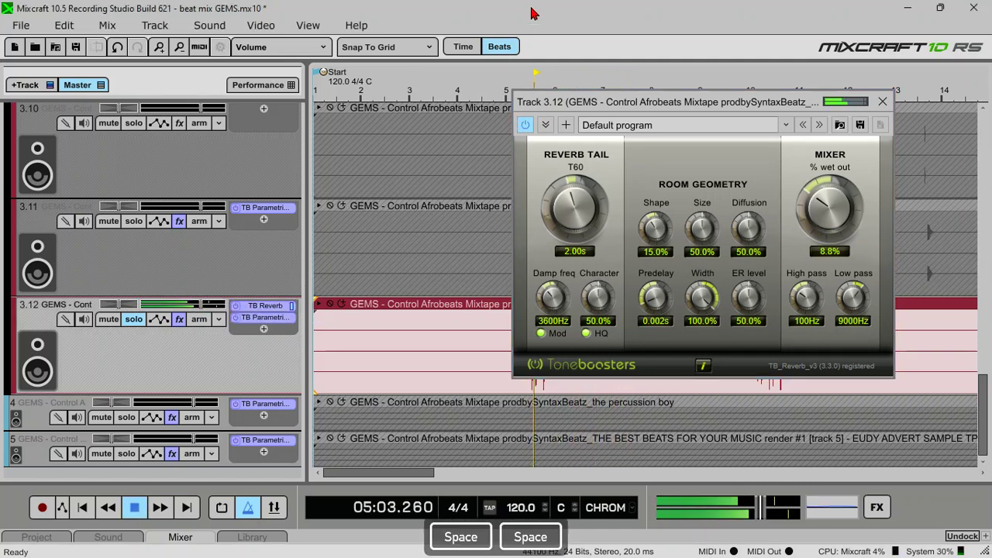
Load the Snare Low cut preset in the KR 0 track's TB Parametric equalizer
left_click(266, 317)
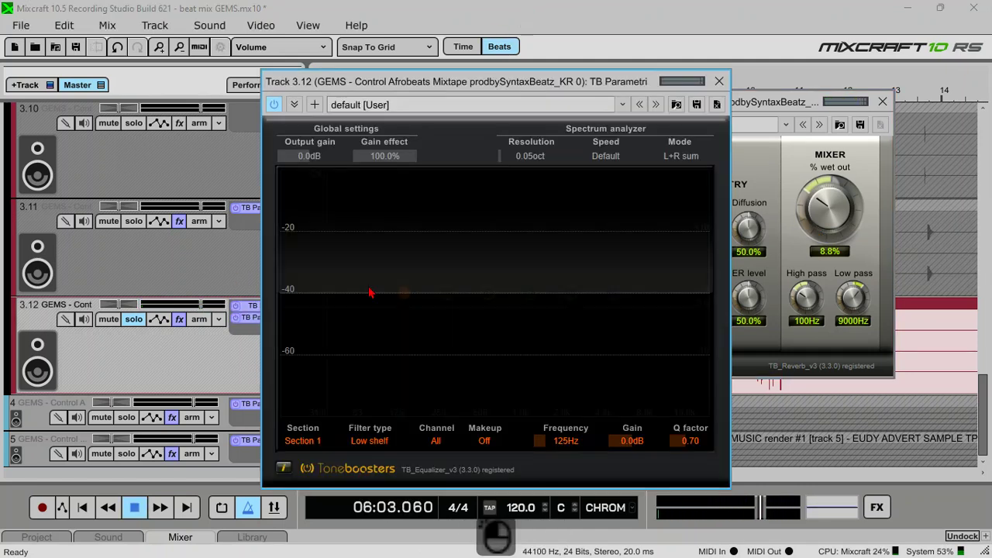
left_click(675, 106)
key("space")
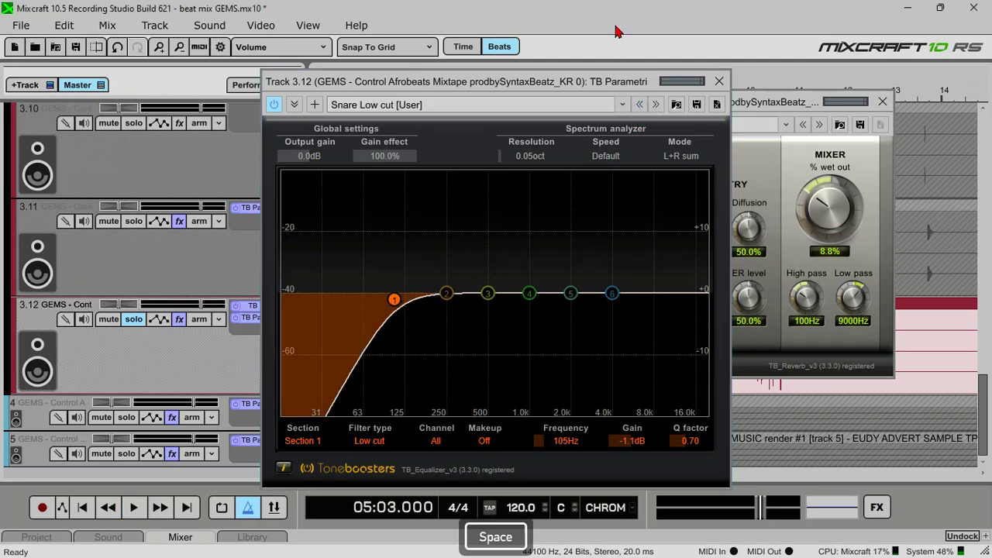
Reduce TB Reverb's wet output on KR 0 to 6.4% while auditioning, and close both effect windows
key("space")
left_click_drag(816, 209, 812, 219)
key("space")
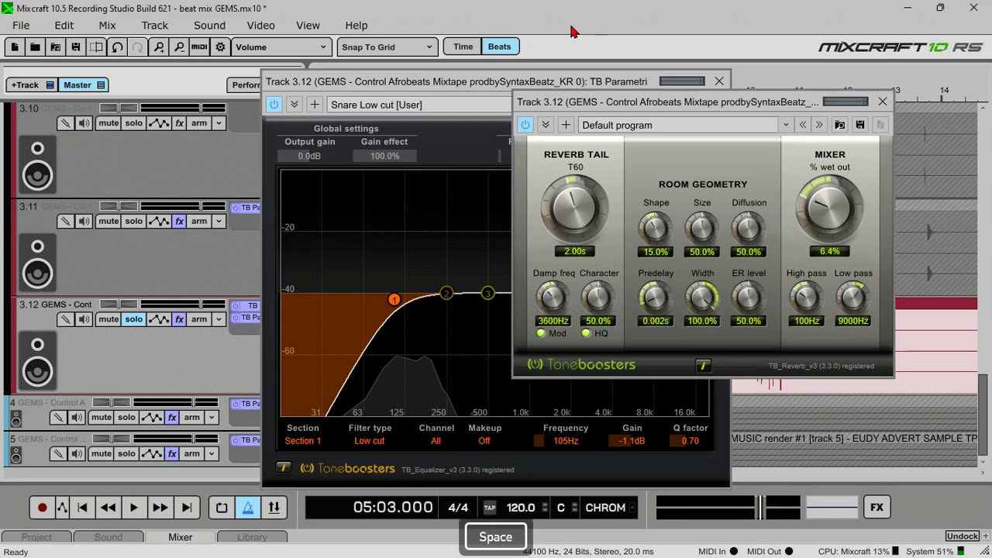
key("space")
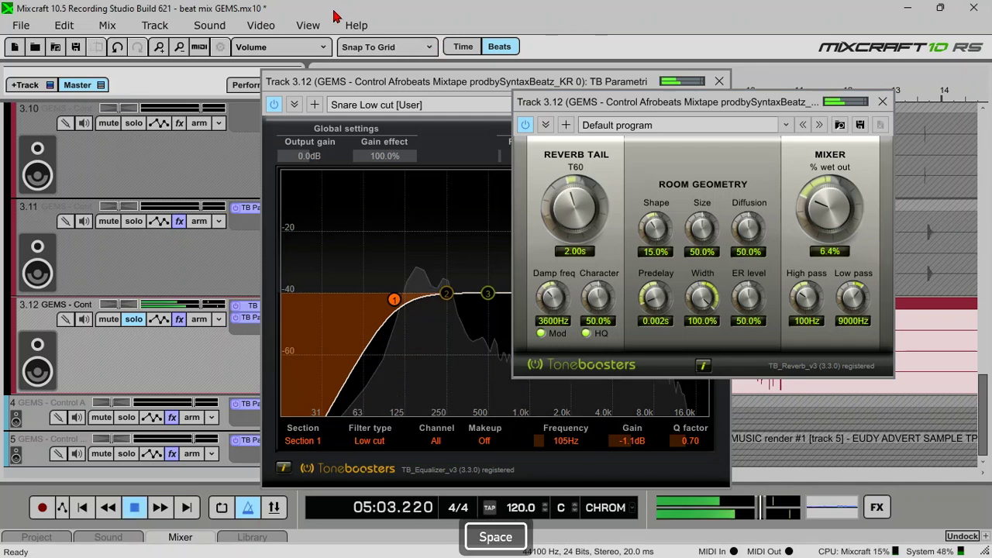
left_click(883, 101)
left_click(719, 81)
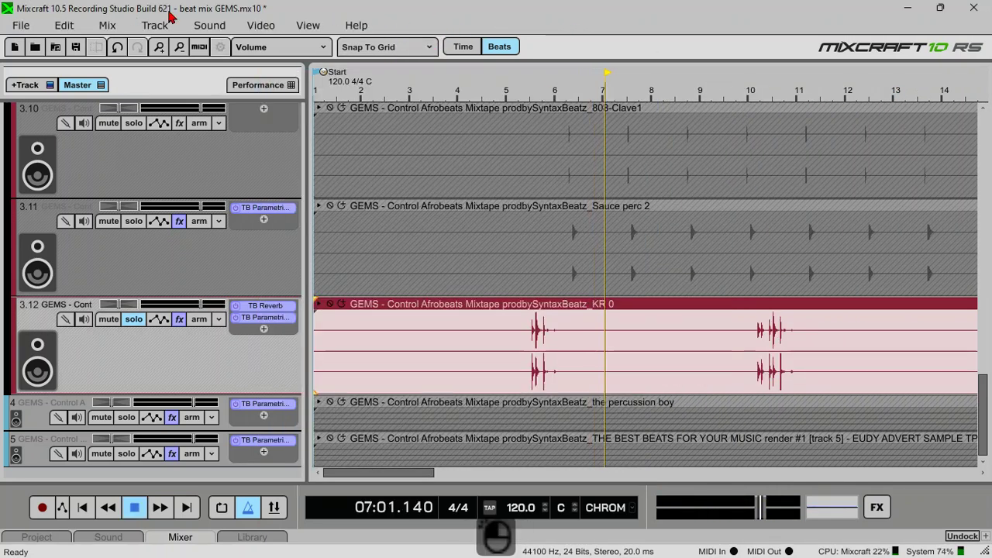
Save the project and replay the soloed KR 0 track from 05:03.000
key("ctrl+s")
key("space")
key("space")
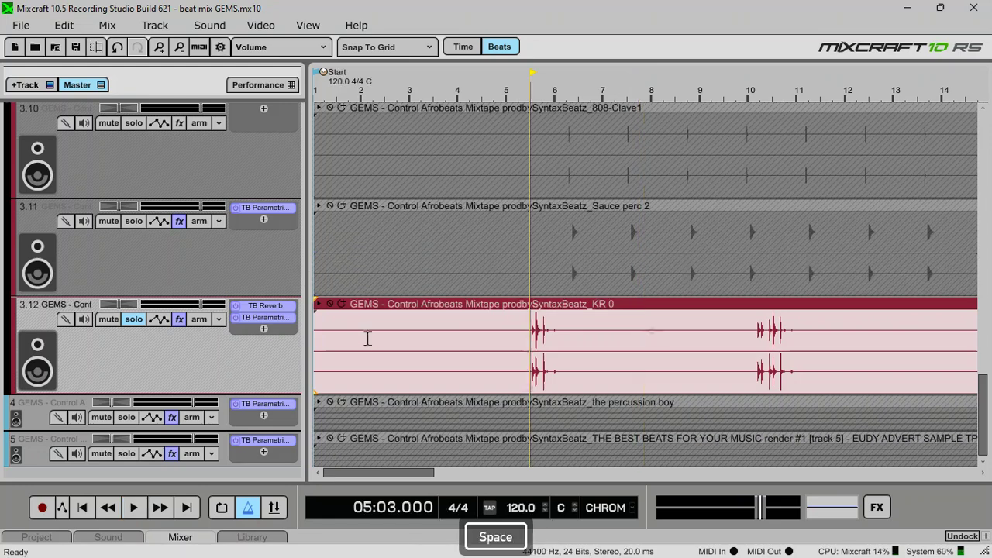
key("space")
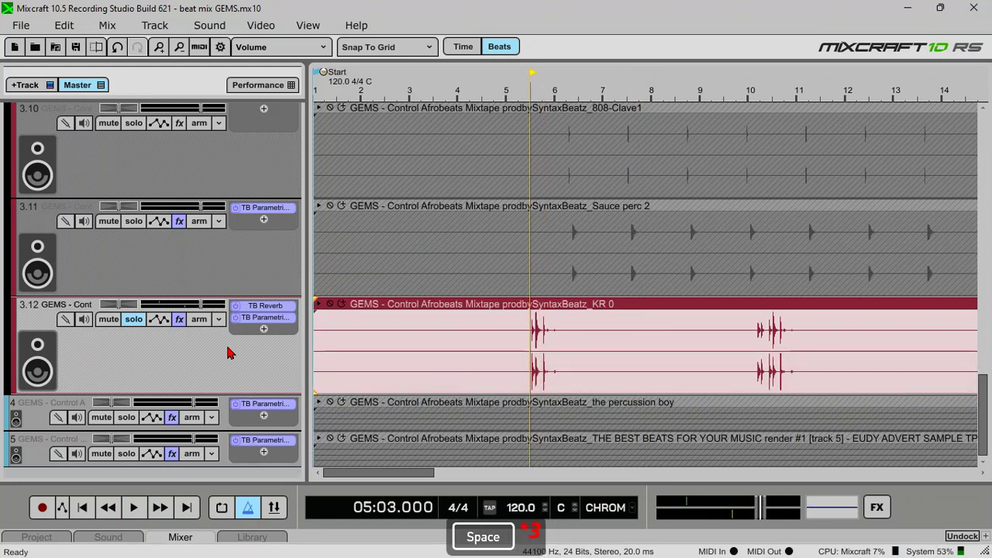
Solo Sauce rim 3 alongside KR 0 and audition both tracks from 05:01.000
scroll(133, 417, "up", 1)
scroll(148, 413, "down", 1)
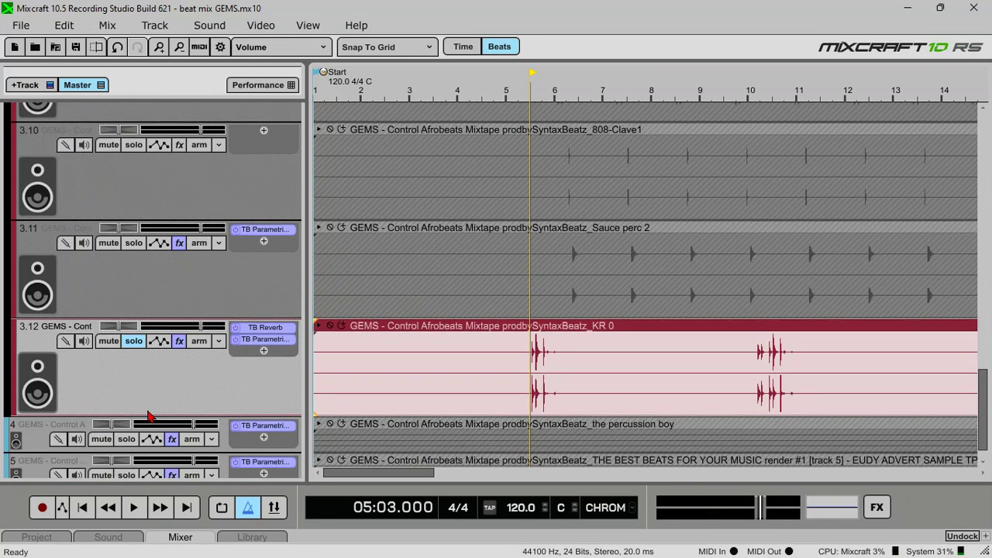
scroll(151, 403, "up", 4)
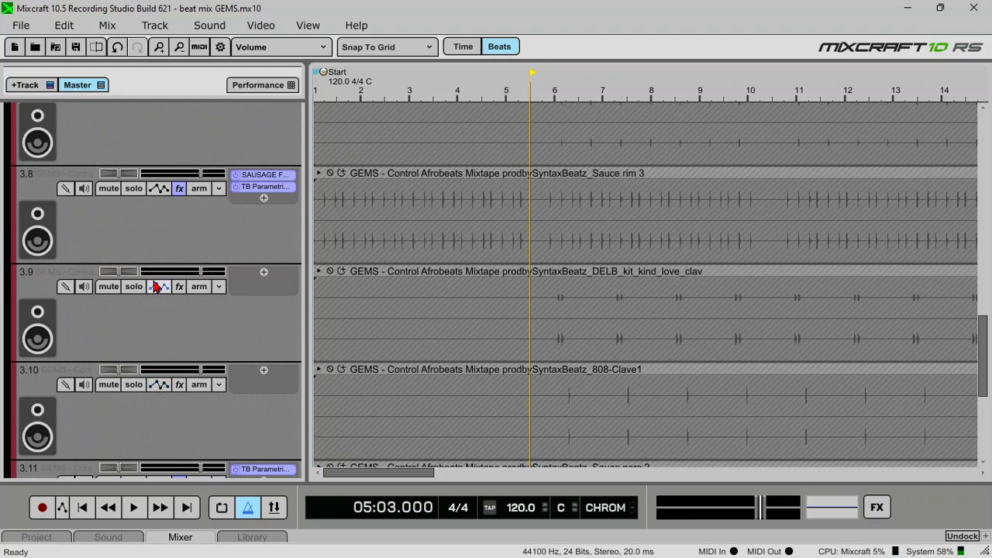
left_click(133, 189)
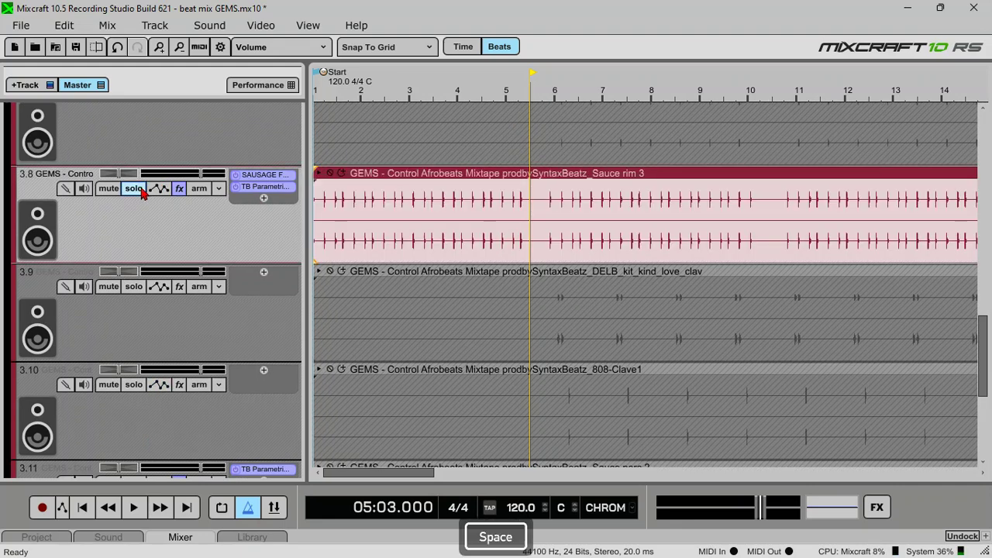
key("space")
left_click(547, 92)
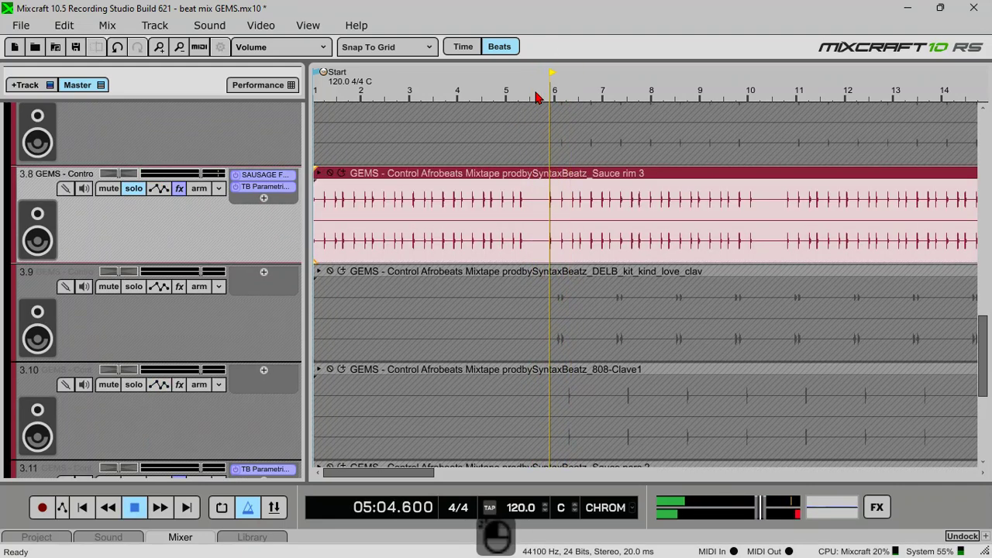
left_click(499, 93)
scroll(132, 303, "down", 4)
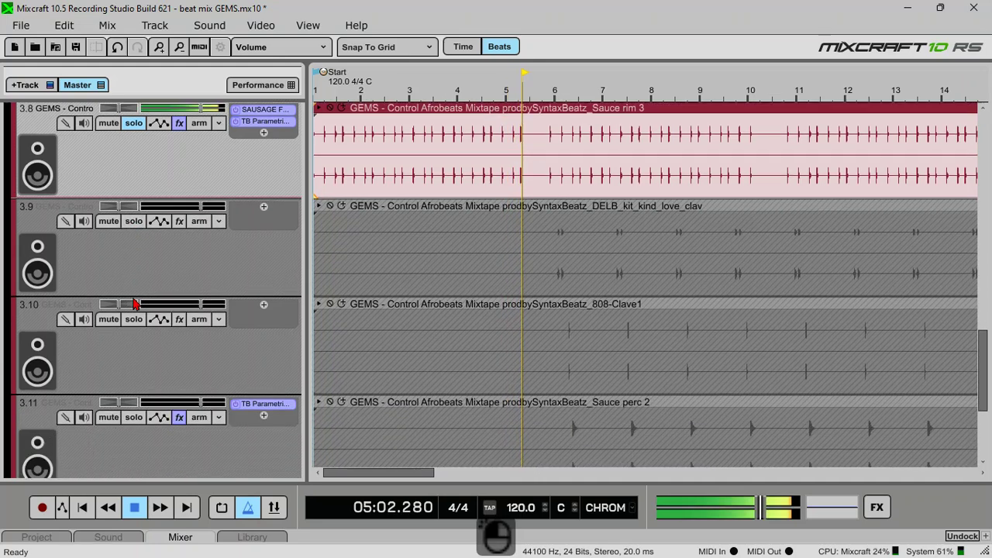
key("space")
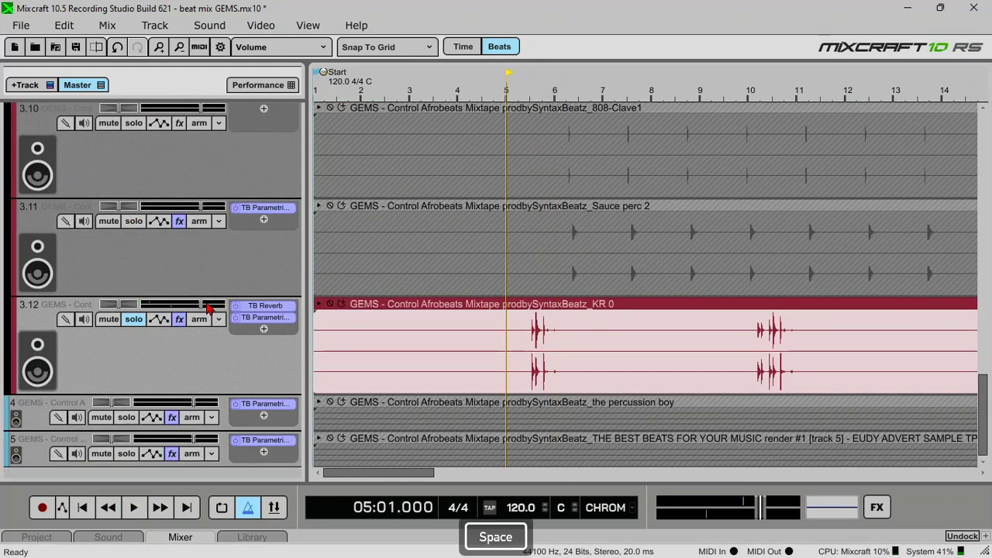
Lower the KR 0 track's volume to -2.9 dB and audition it against Sauce rim 3
left_click(199, 304)
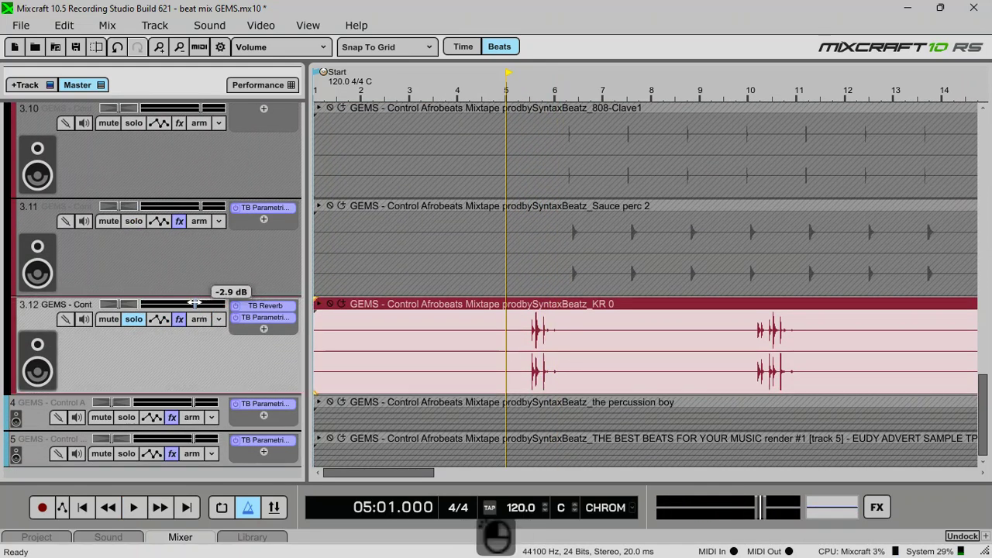
key("space")
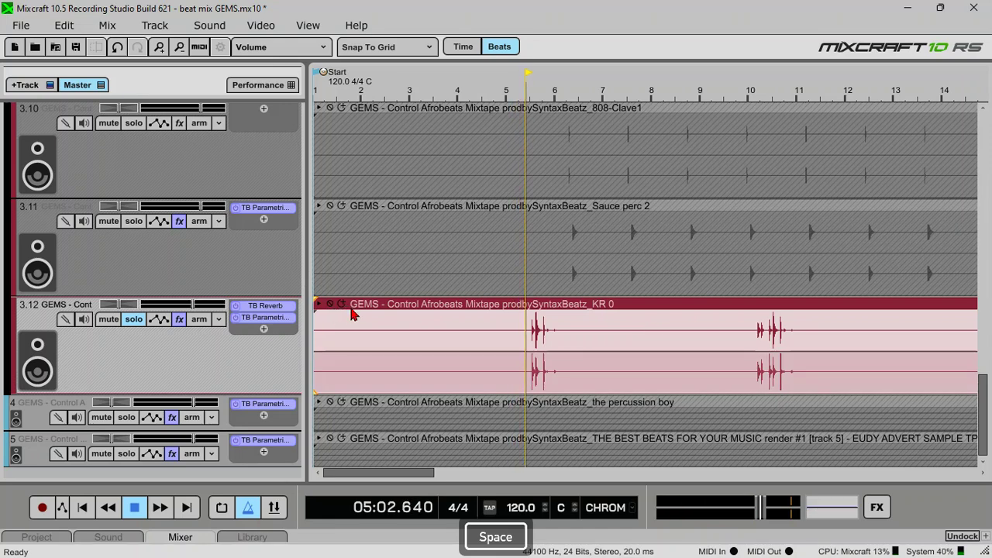
key("space")
key("space")
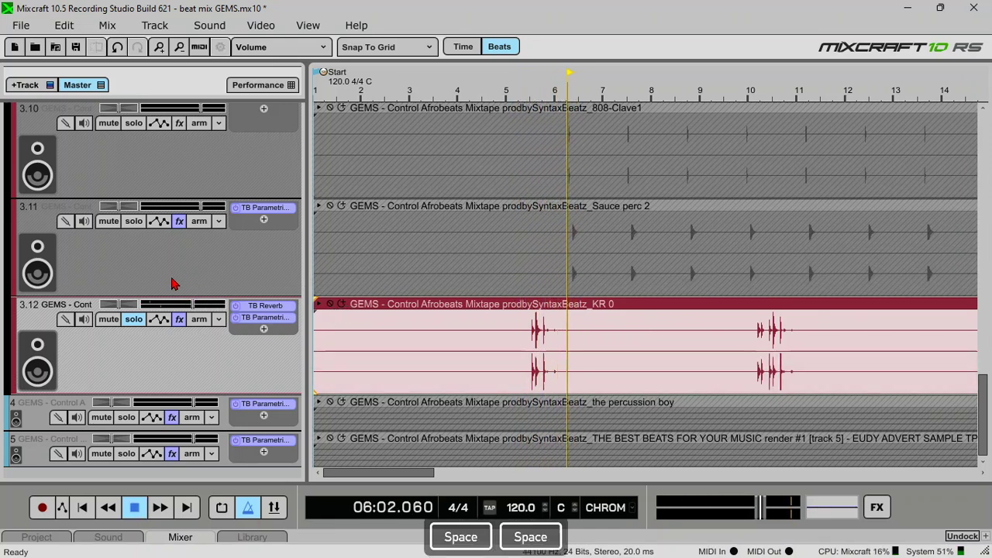
key("space")
Solo Sauce perc 2 as well and toggle mono for Sauce rim 3 in the mixer while auditioning from 06:01.000
left_click(134, 221)
key("space")
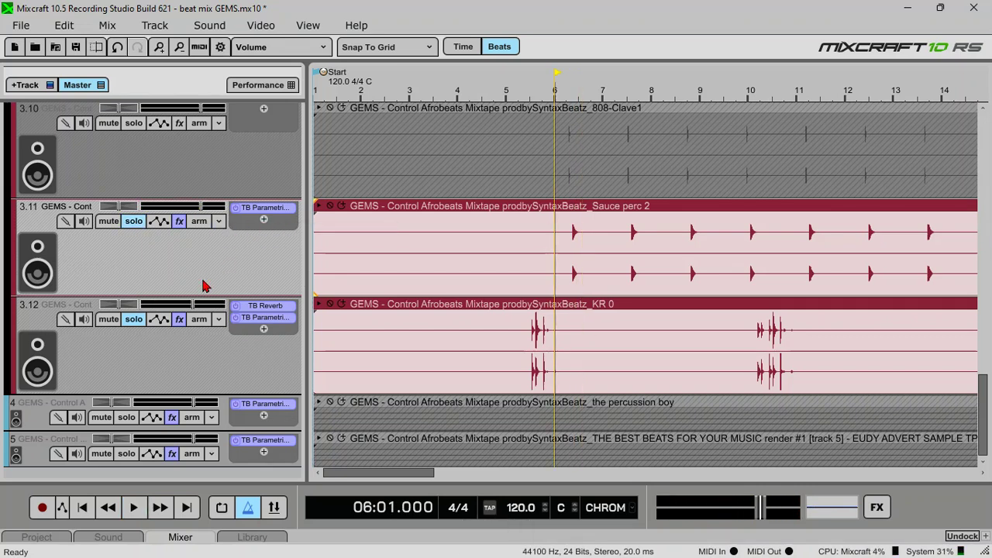
key("u")
key("space")
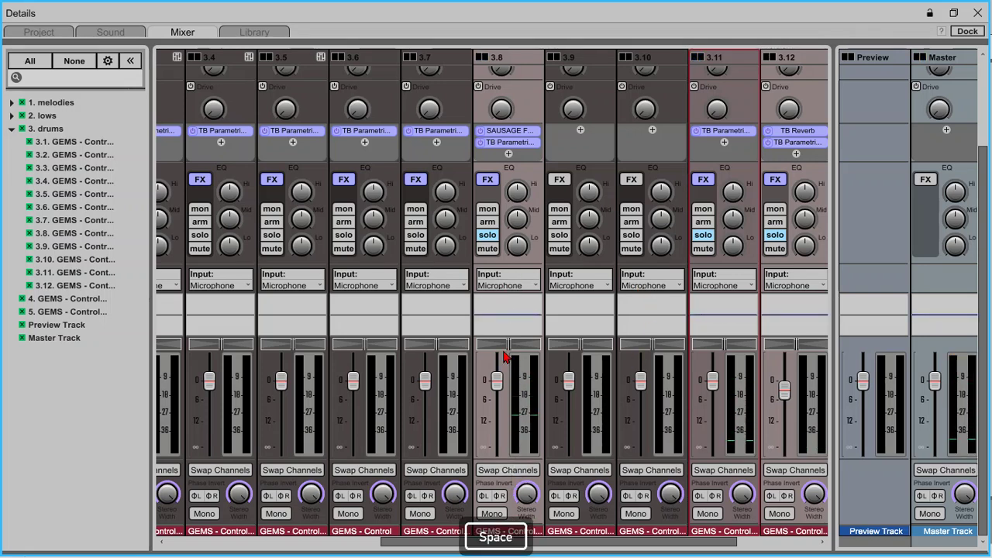
left_click(491, 514)
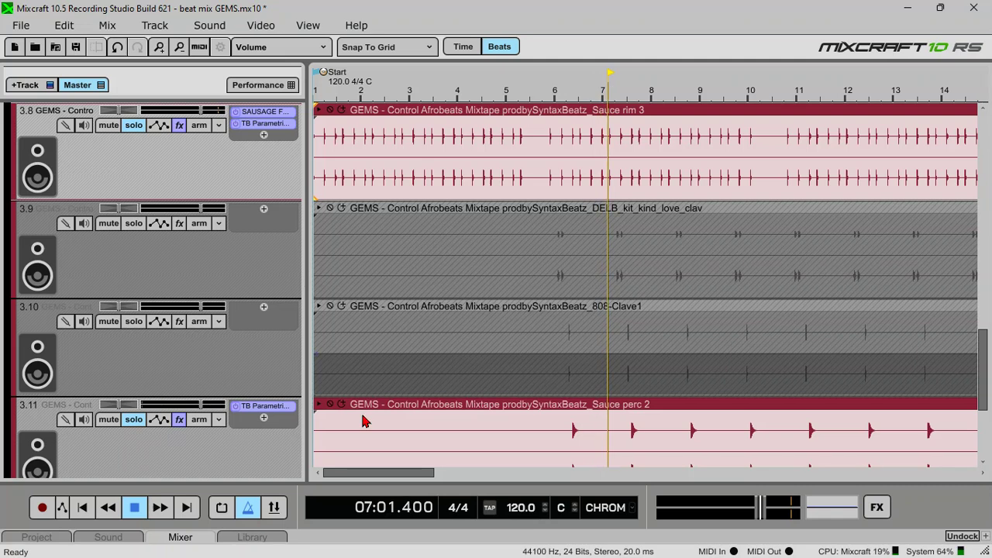
key("space")
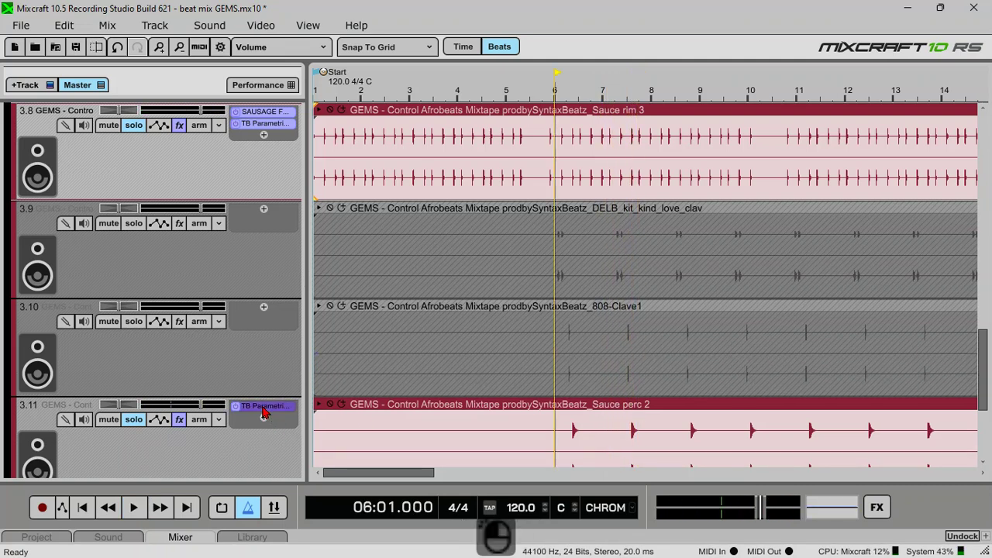
Load the Snare Low cut preset in the Sauce perc 2 track's TB Parametric equalizer and move its window clear of the tracks
left_click(262, 409)
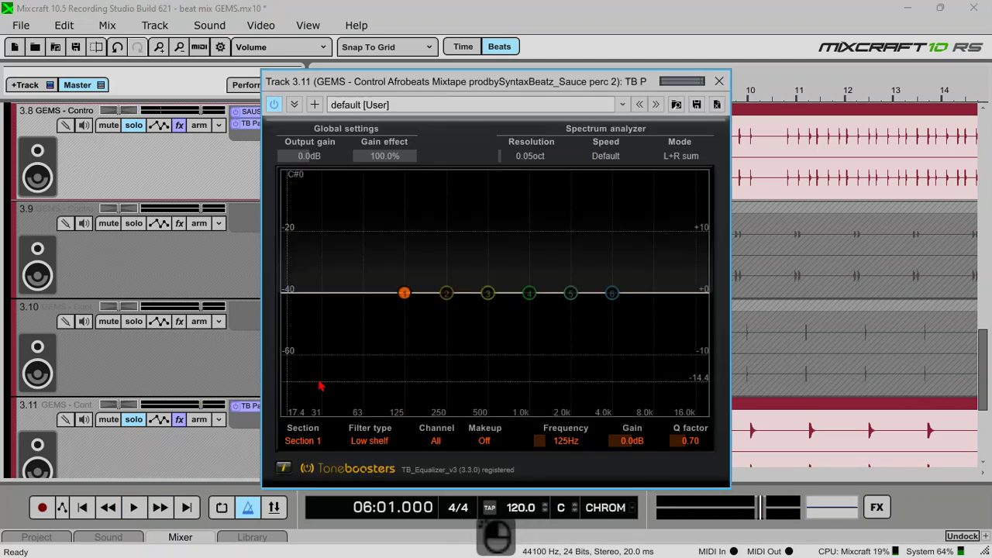
left_click(657, 104)
left_click_drag(540, 77, 568, 30)
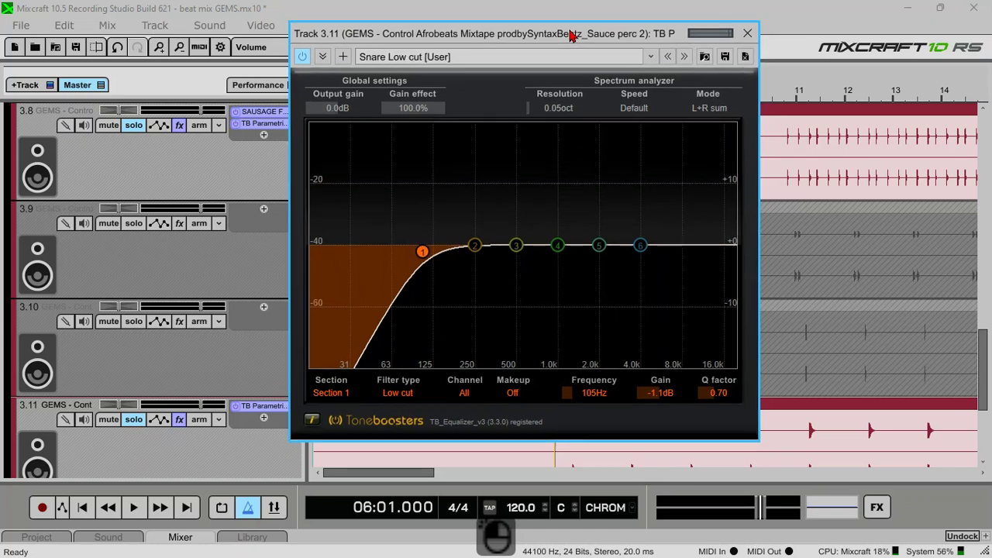
Try Sauce perc 2's low cut at 74 Hz and at 101 Hz while auditioning the soloed tracks
key("space")
left_click_drag(431, 256, 409, 256)
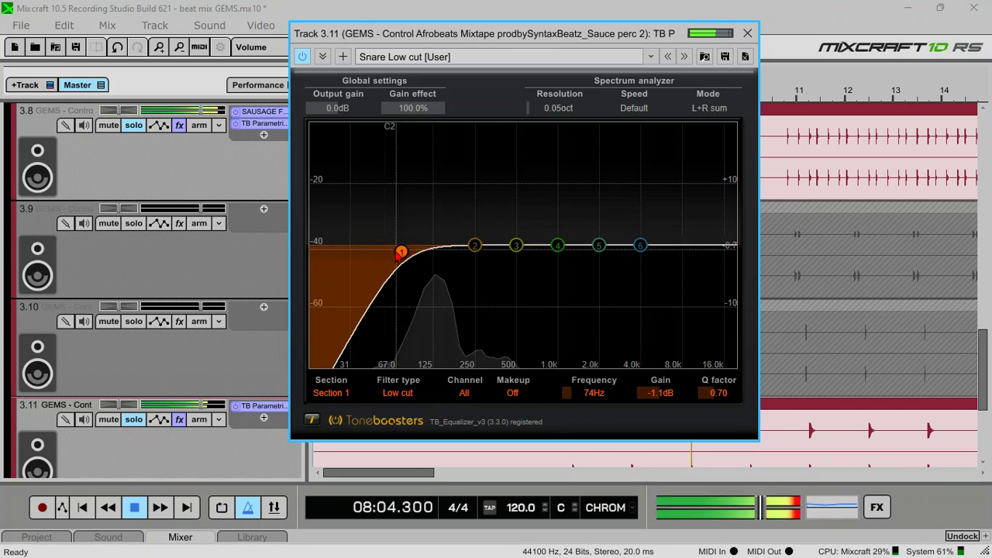
left_click(504, 253)
left_click_drag(400, 251, 422, 252)
key("space")
key("space")
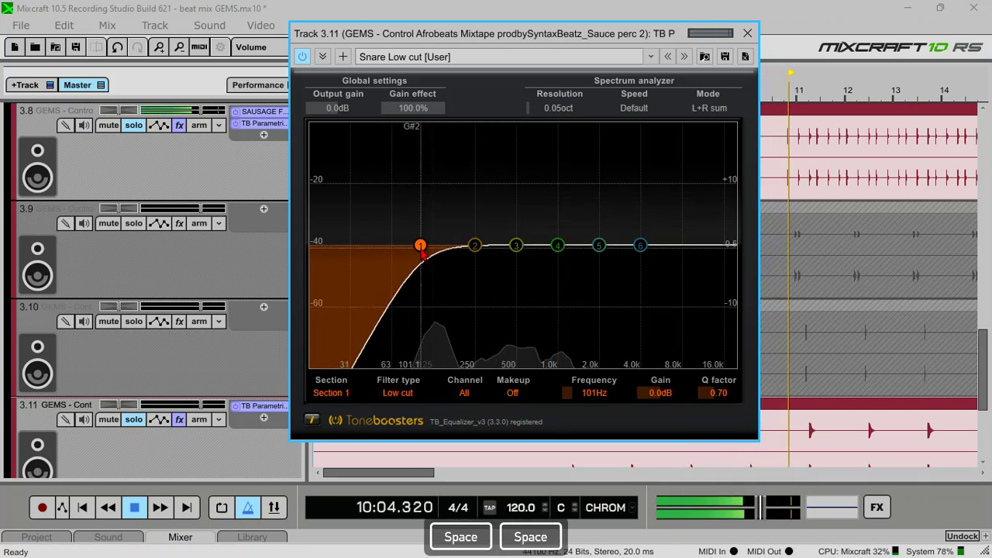
Set Sauce perc 2's low cut to 76 Hz with a -1.6 dB gain, close the equalizer, and replay from 06:01.000
key("space")
key("space")
left_click_drag(422, 246, 401, 256)
key("space")
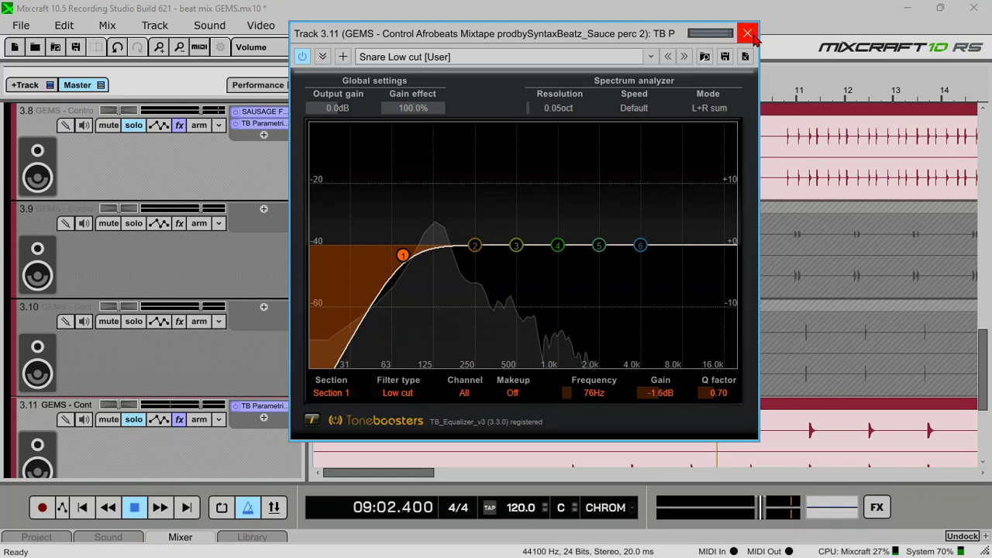
left_click(275, 295)
key("space")
key("space")
key("space")
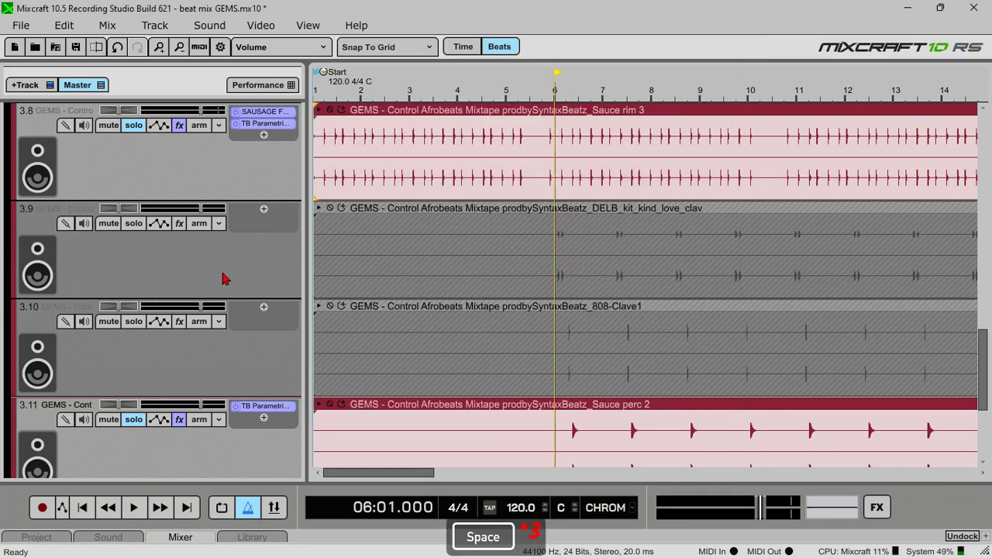
Solo the DELB_kit_kind_love_clav track along with the other soloed drums and audition it from 06:01.000
left_click(135, 223)
key("space")
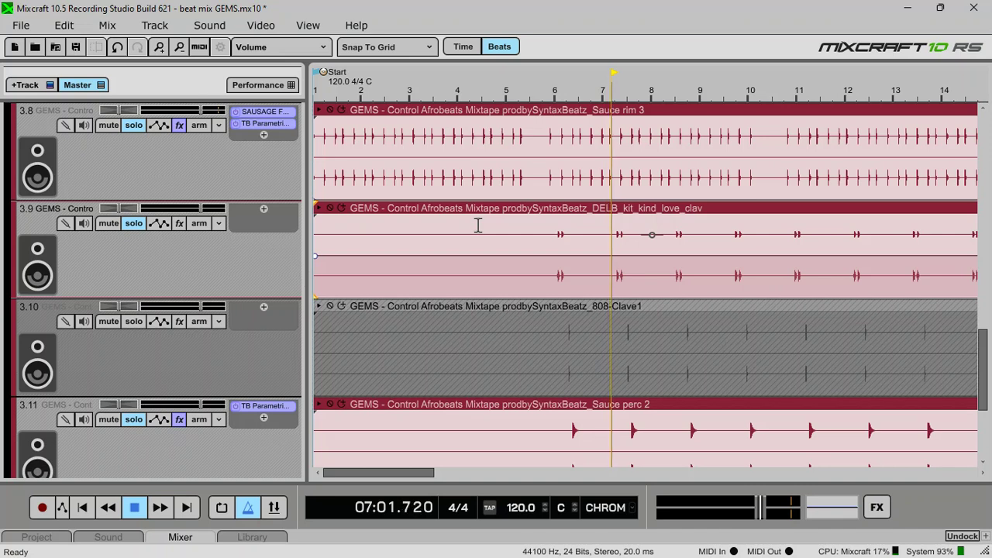
key("space")
Add a TB Parametric Equalizer to the DELB_kit_kind_love_clav track and load its Snare Low cut preset
left_click(263, 212)
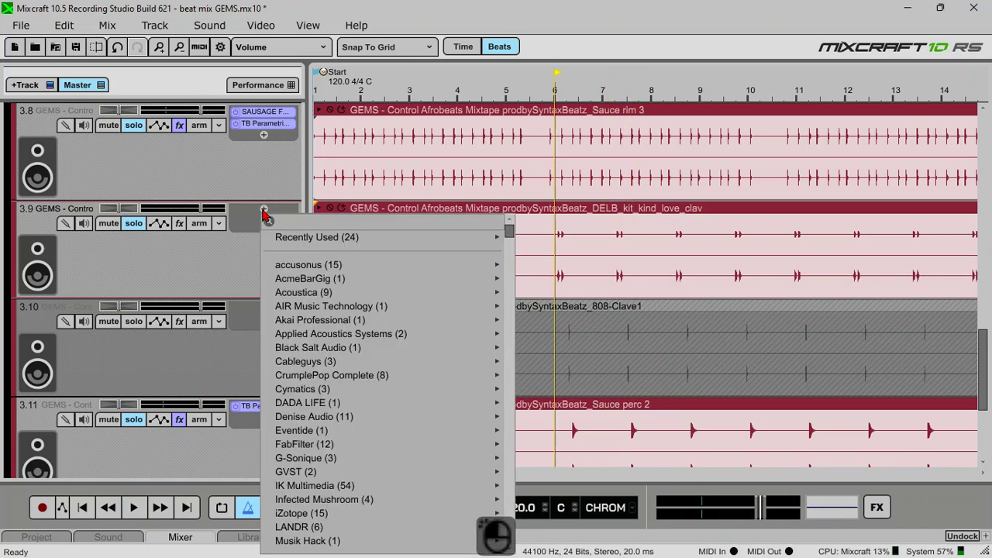
type("tb")
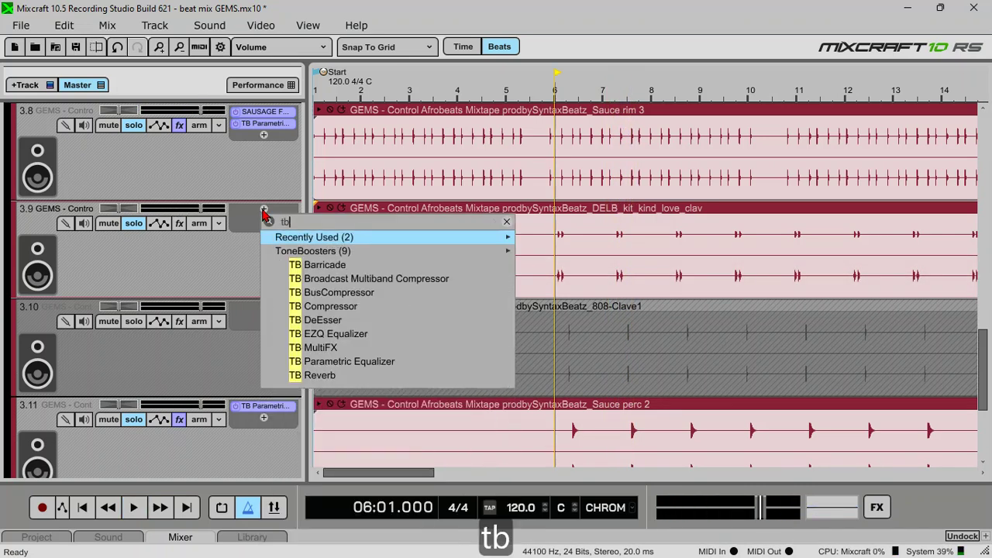
left_click(355, 370)
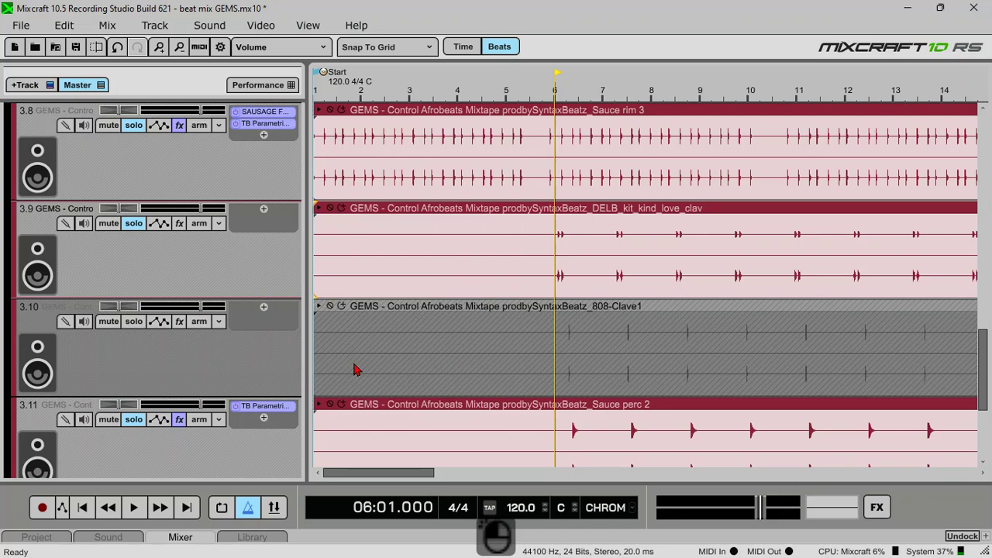
key("space")
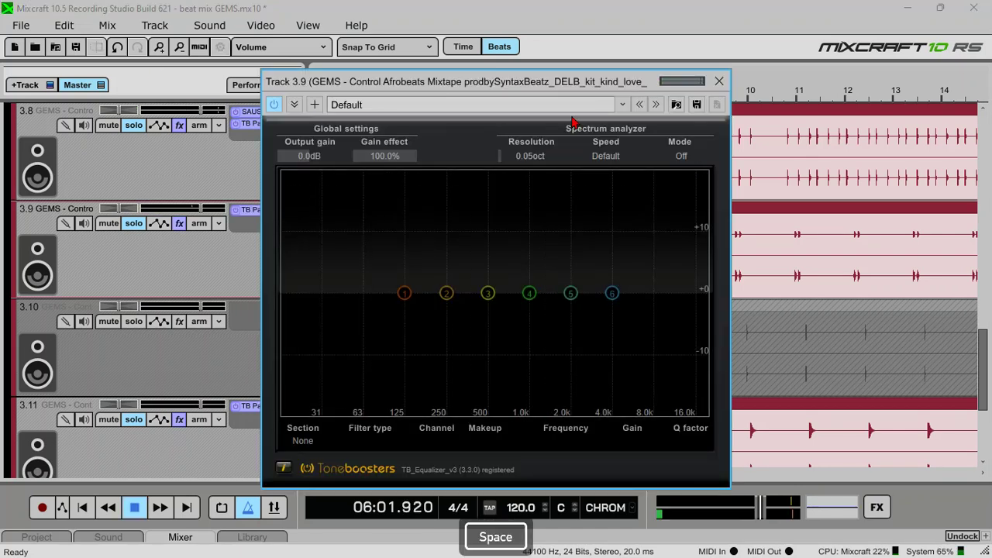
left_click(655, 105)
left_click(655, 104)
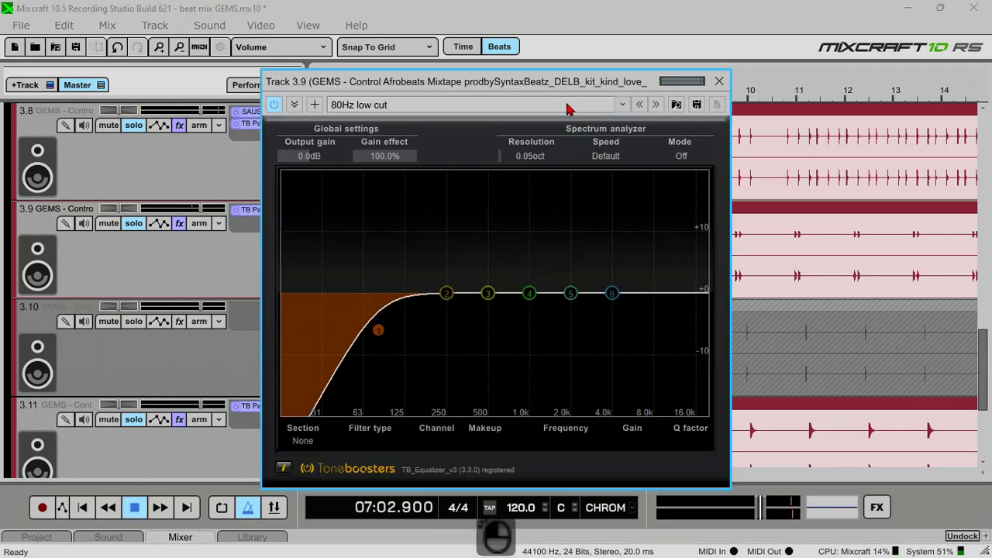
left_click(476, 104)
left_click(727, 183)
Set DELB_kit_kind_love_clav's low cut to 175 Hz with 0.0 dB gain while auditioning, and close the equalizer
left_click(424, 292)
key("space")
key("space")
key("space")
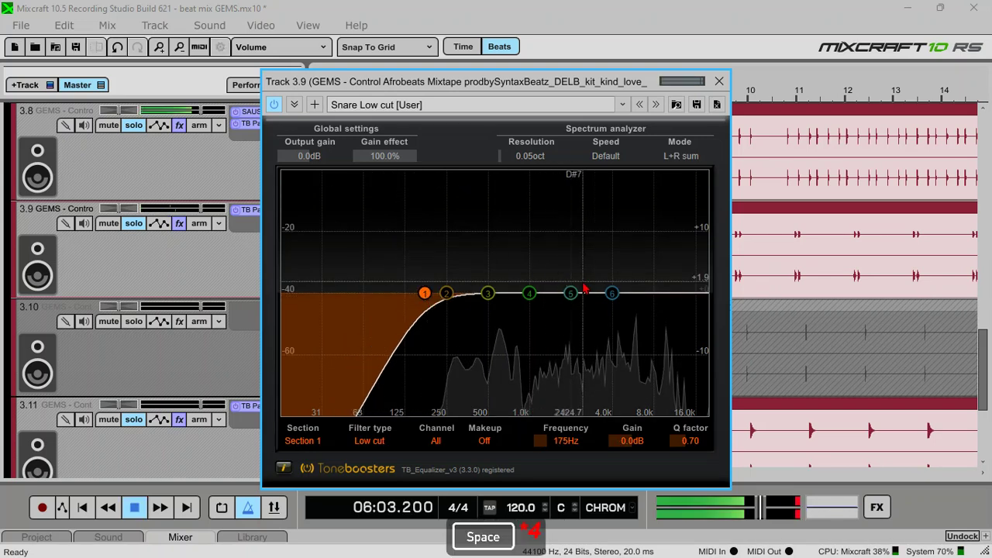
left_click_drag(570, 293, 599, 308)
left_click(719, 81)
key("space")
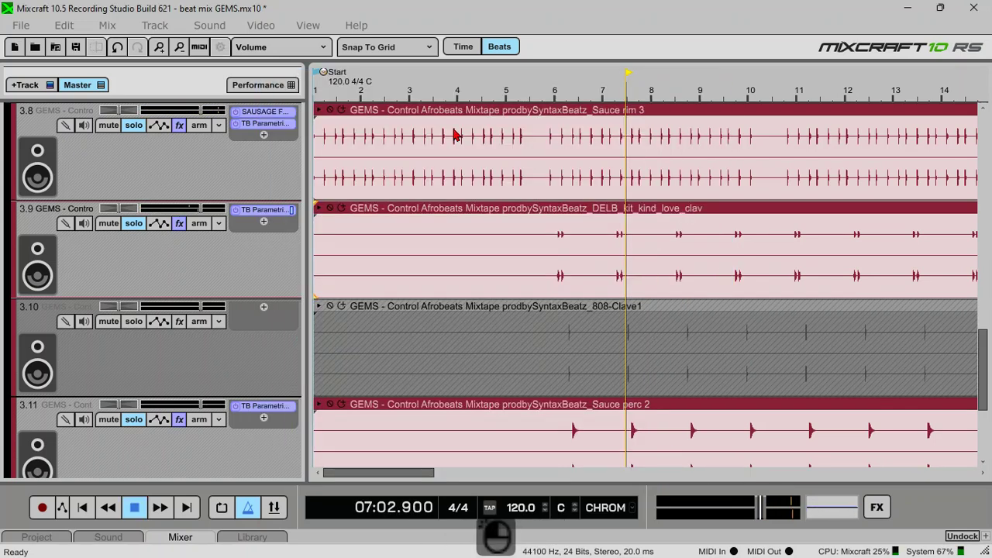
Add TB Reverb to the DELB_kit_kind_love_clav track and place it ahead of the TB Parametric equalizer
left_click(263, 222)
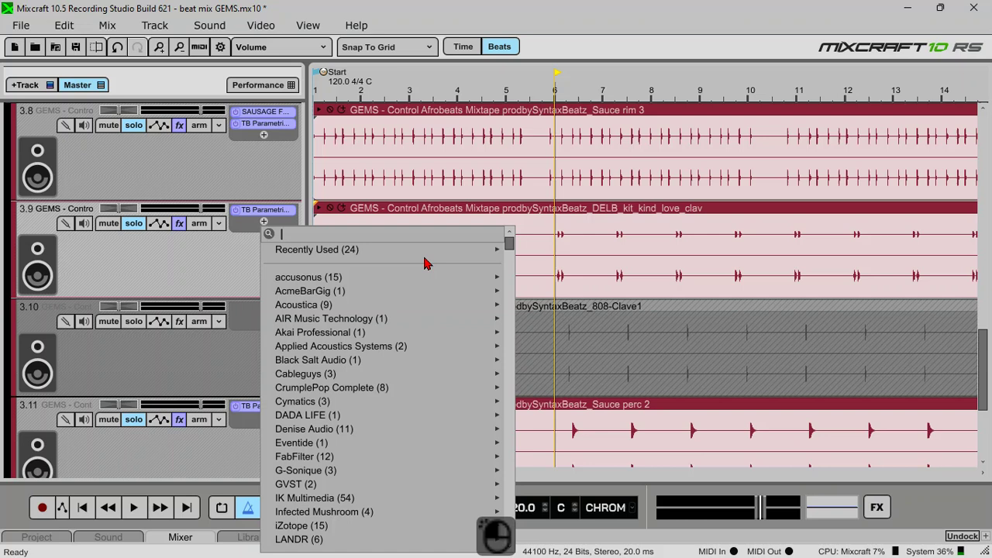
mouse_move(438, 250)
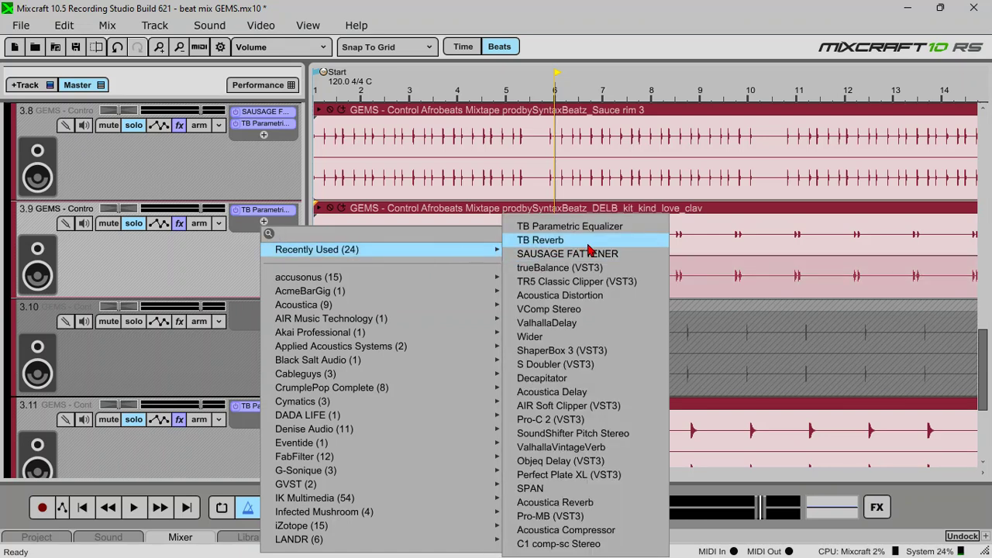
left_click(540, 240)
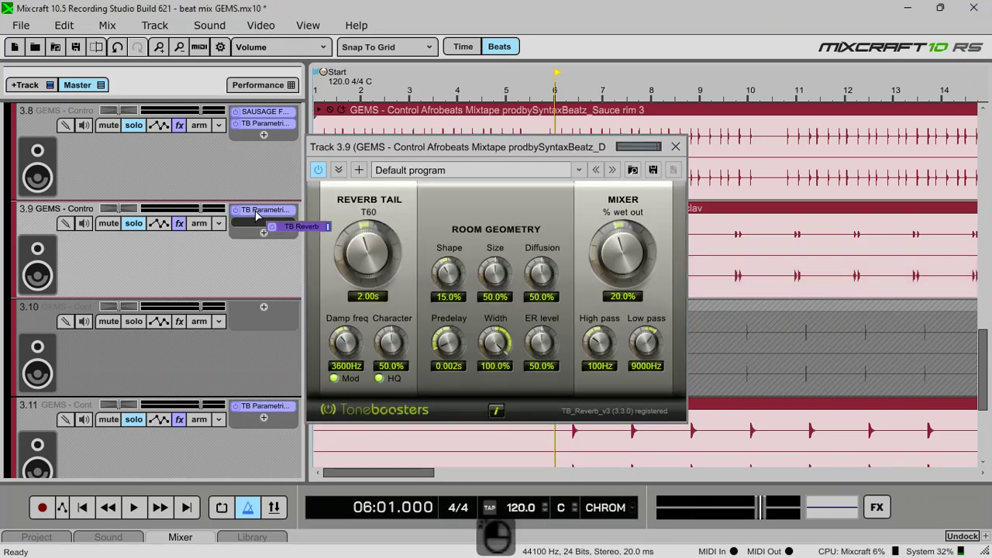
left_click_drag(257, 205, 258, 206)
Reduce TB Reverb's wet output on DELB_kit_kind_love_clav to 14.0% while auditioning, and close the effect window
key("space")
key("space")
key("space")
left_click_drag(628, 254, 629, 262)
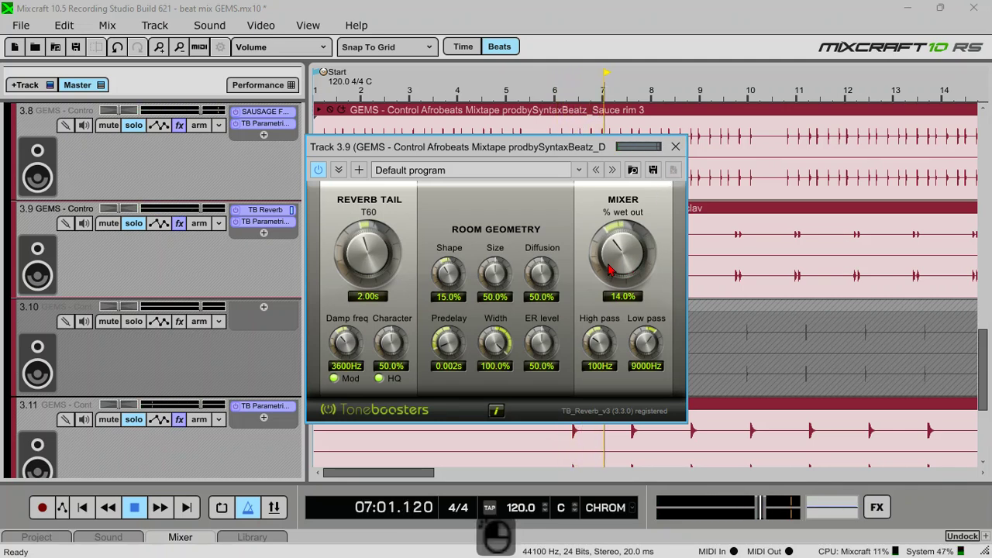
left_click(675, 146)
key("space")
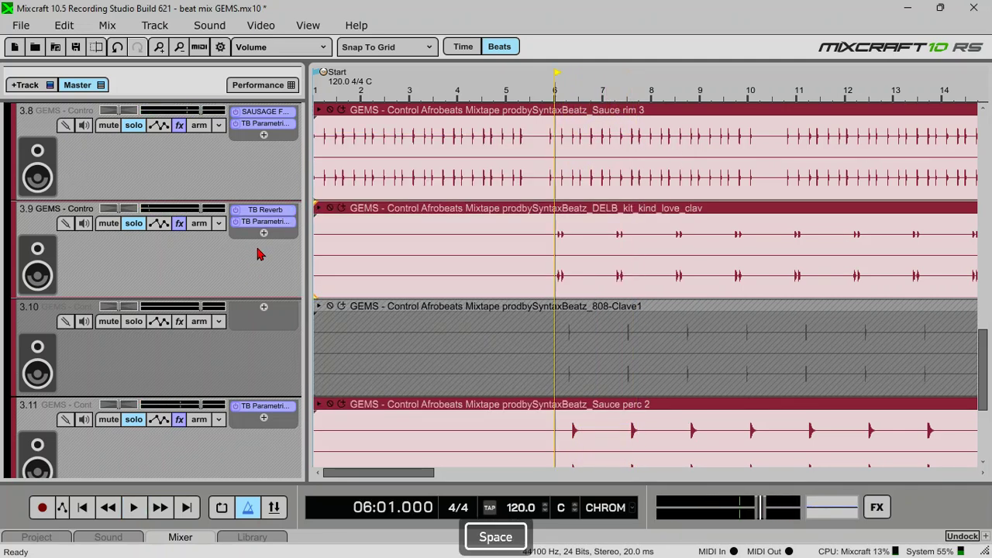
Add ValhallaDelay to the DELB_kit_kind_love_clav track
left_click(264, 234)
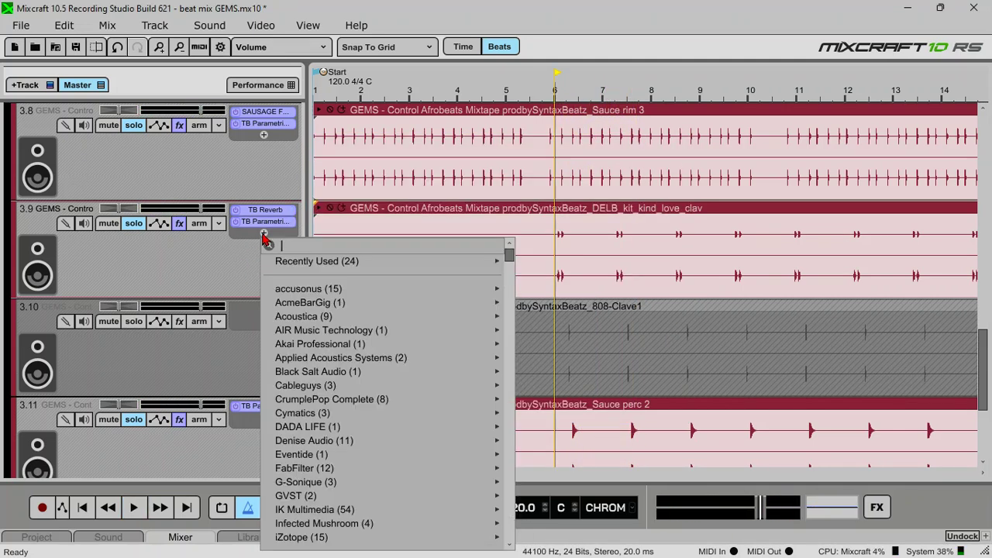
type("del")
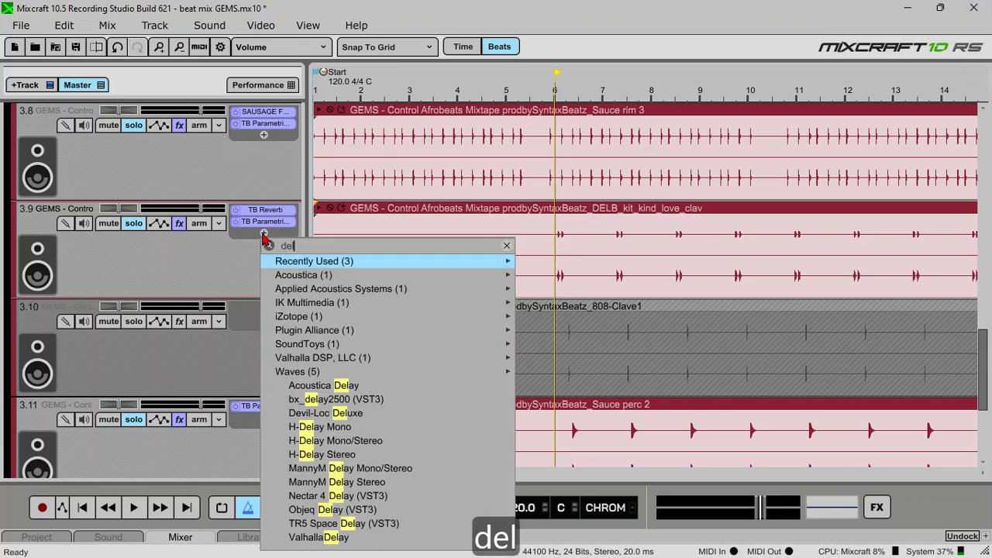
mouse_move(359, 291)
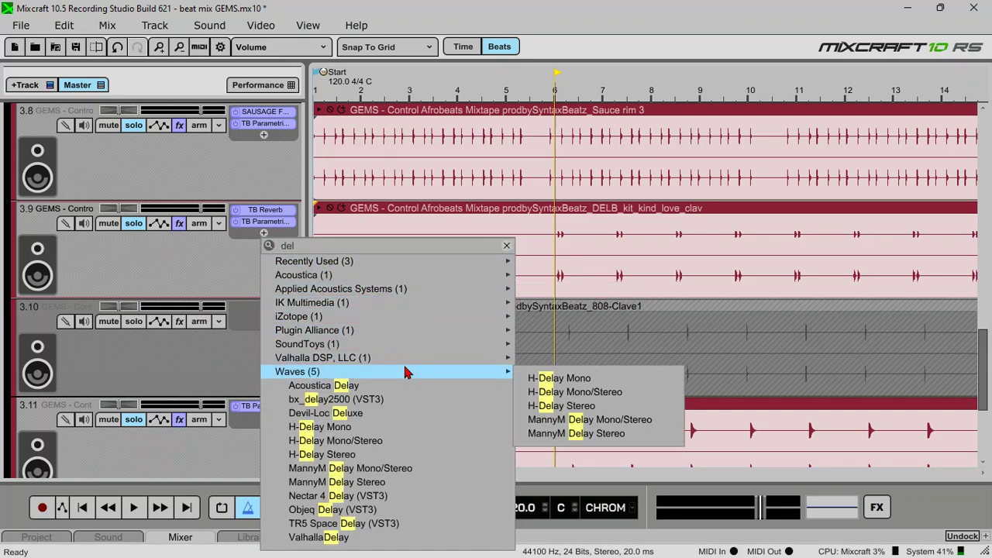
mouse_move(399, 358)
left_click(555, 365)
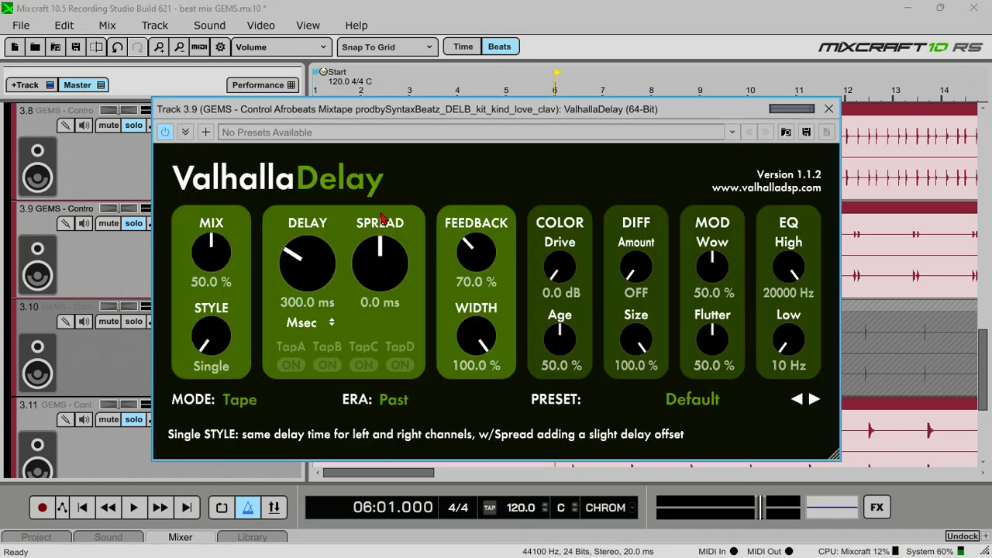
Set ValhallaDelay on DELB_kit_kind_love_clav to 22.0% mix and 49.0% feedback while auditioning, and close the effect window
scroll(486, 245, "up", 3)
key("space")
scroll(220, 260, "down", 5)
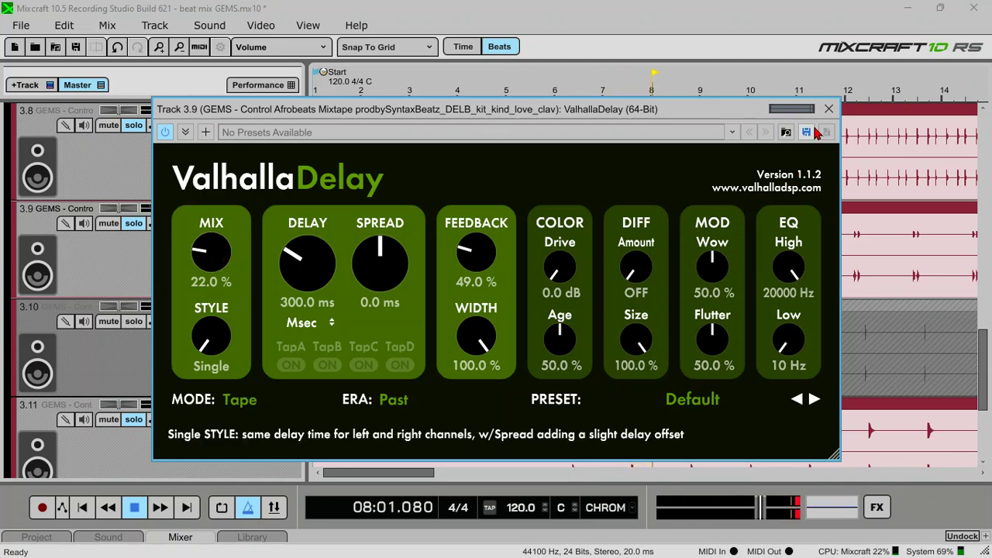
left_click(828, 109)
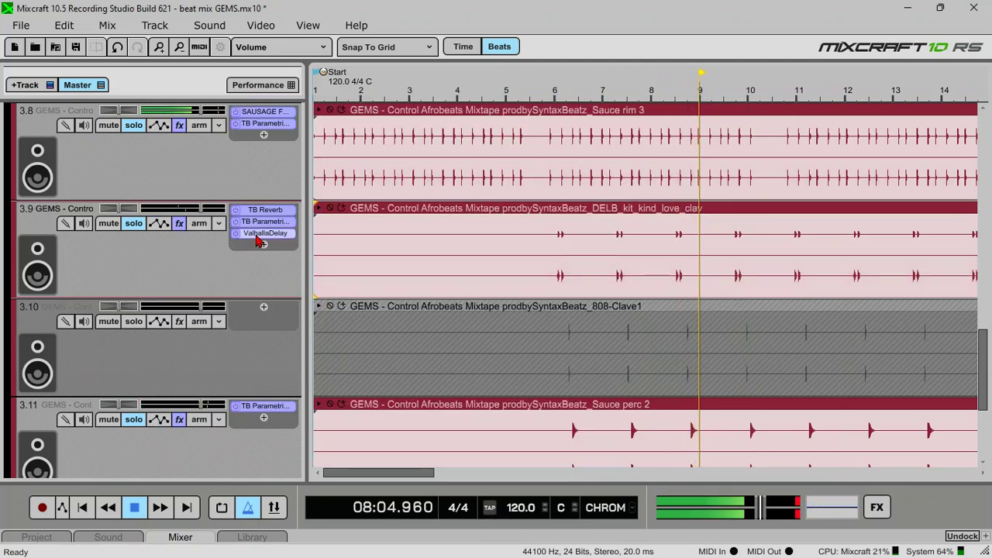
Place ValhallaDelay ahead of the TB Parametric equalizer on the DELB_kit_kind_love_clav track and restart playback
left_click_drag(259, 230, 277, 249)
key("space")
key("space")
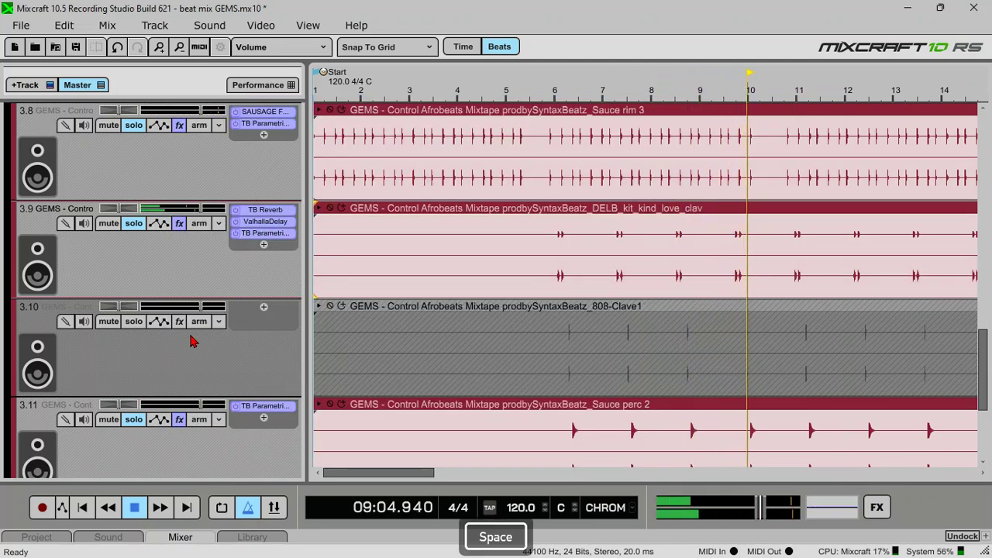
Solo the 808-Clave1 track and add a TB Parametric Equalizer to it while auditioning
left_click(134, 321)
key("space")
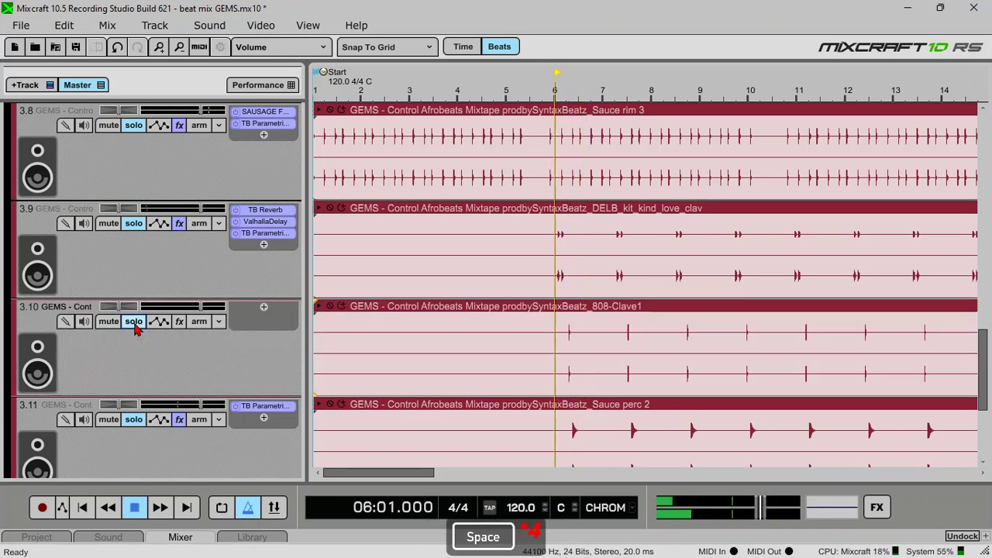
left_click(264, 308)
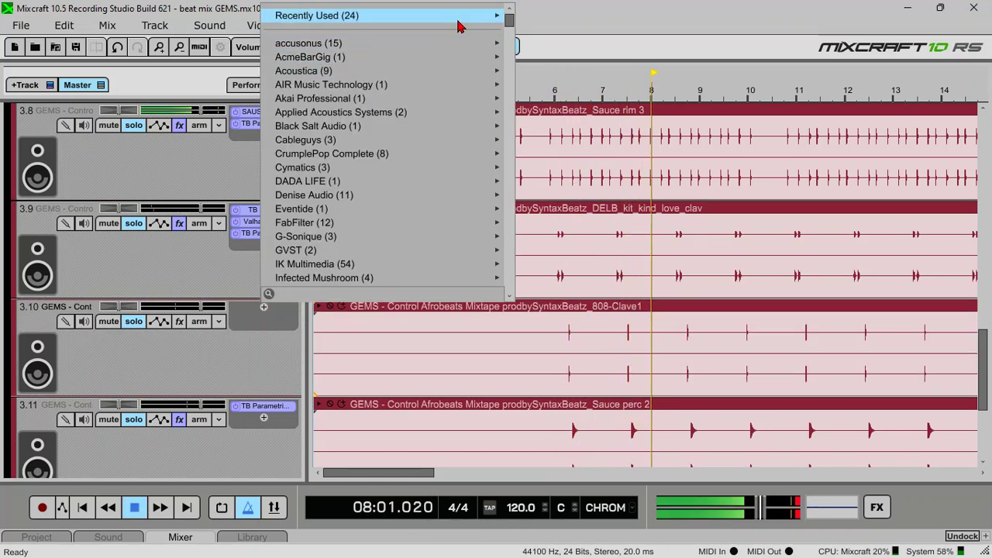
mouse_move(465, 16)
left_click(569, 49)
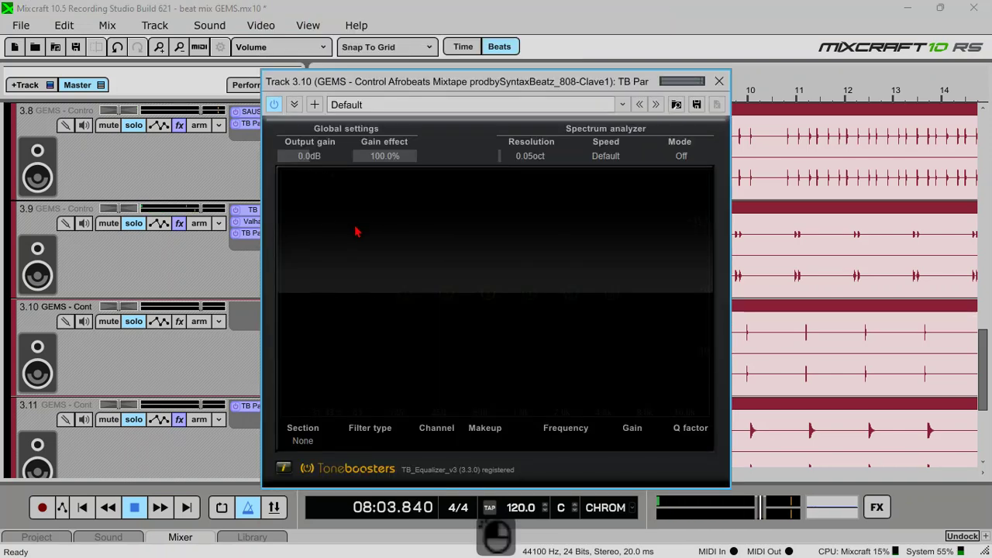
key("space")
key("space")
Load the Snare Low cut preset on 808-Clave1's equalizer and set the low cut to 139 Hz with -1.3 dB gain while auditioning
left_click(639, 105)
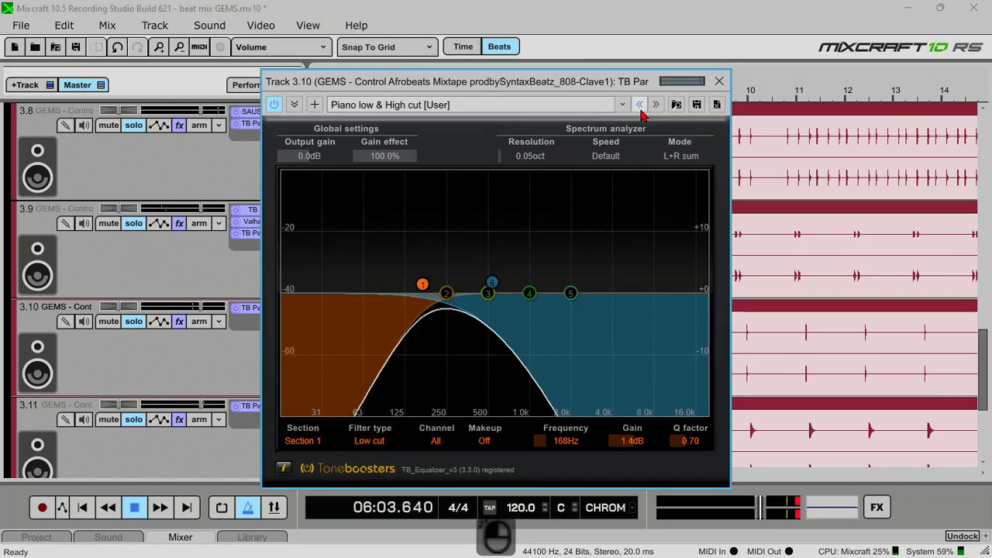
left_click(639, 104)
left_click(639, 104)
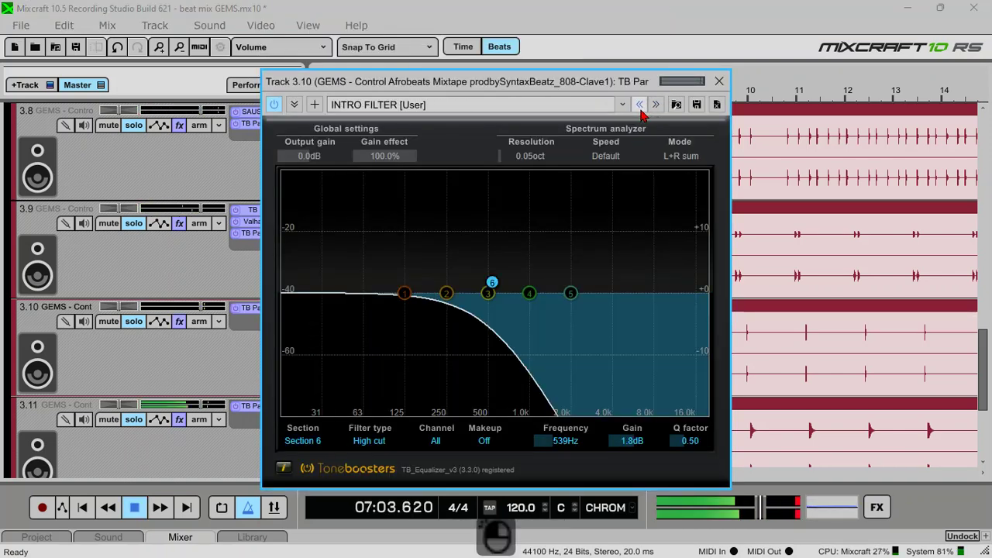
left_click(639, 105)
left_click_drag(395, 302, 411, 304)
key("space")
key("space")
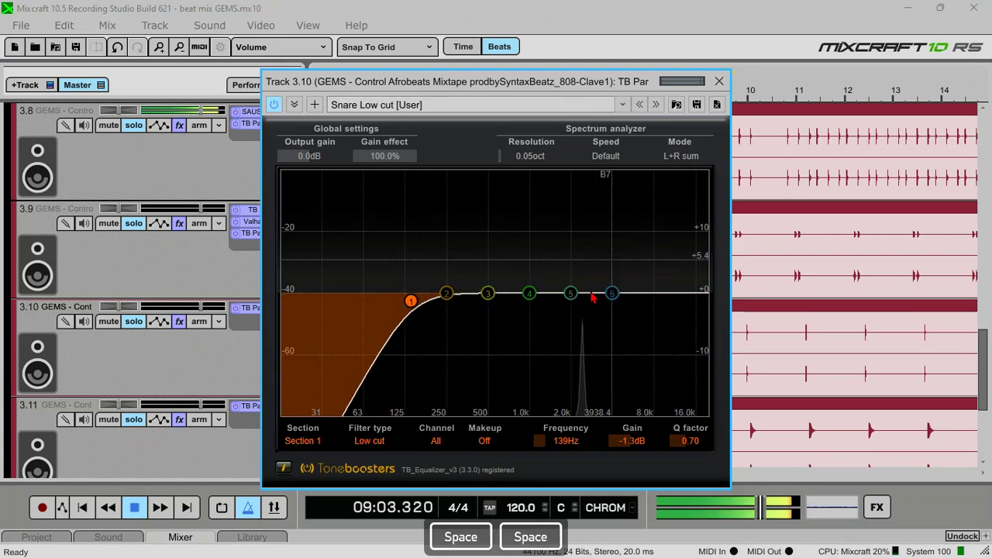
Set section 5 of 808-Clave1's equalizer to 2640 Hz with -1.4 dB gain, close the equalizer and stop playback
mouse_move(572, 295)
left_mouse_down()
mouse_move(596, 302)
mouse_move(587, 302)
left_mouse_up()
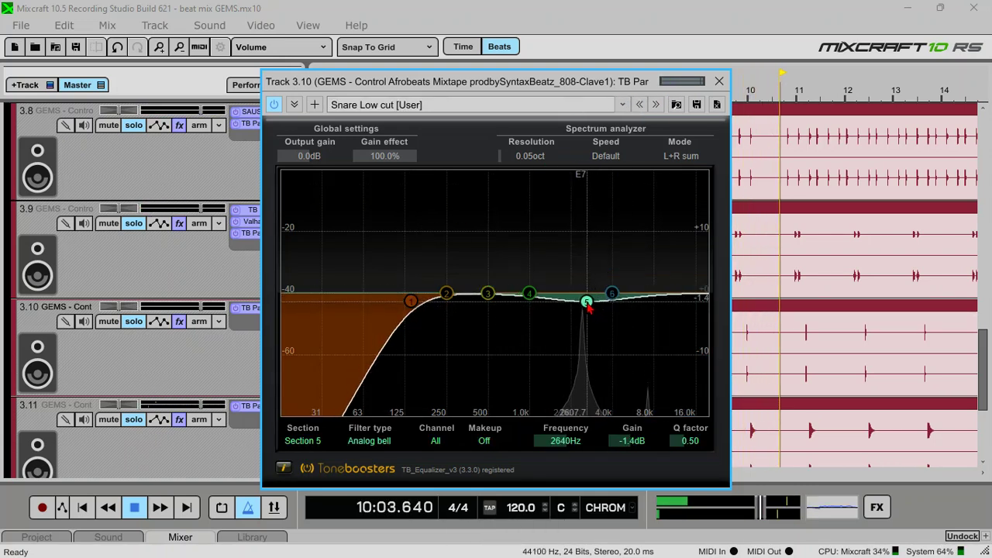
left_click(204, 314)
key("space")
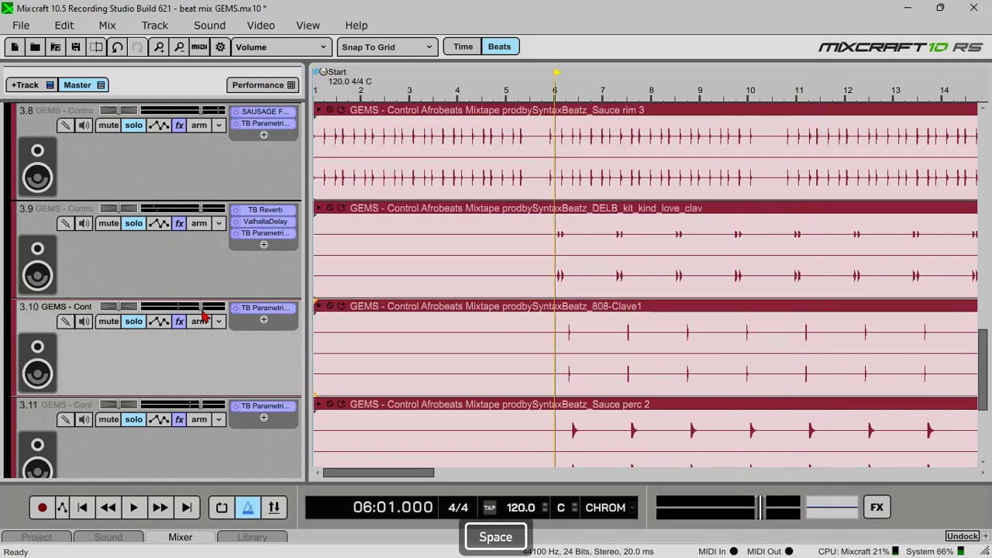
Add ValhallaDelay to the 808-Clave1 track
left_click(263, 321)
mouse_move(454, 18)
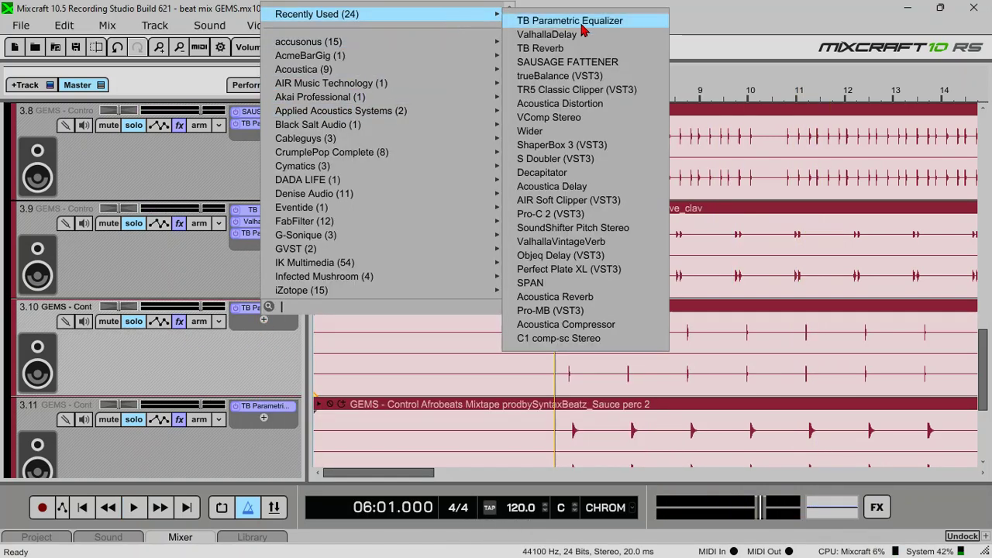
left_click(565, 35)
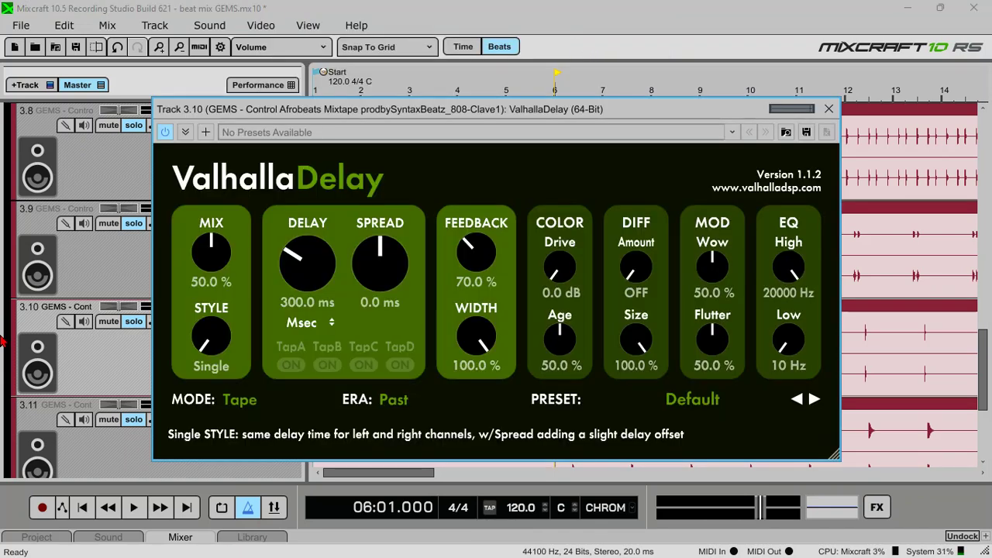
Set ValhallaDelay on 808-Clave1 to 4.5% mix, 125.0 ms delay and 7.6% feedback while auditioning, and close the effect window
left_click_drag(207, 265, 210, 273)
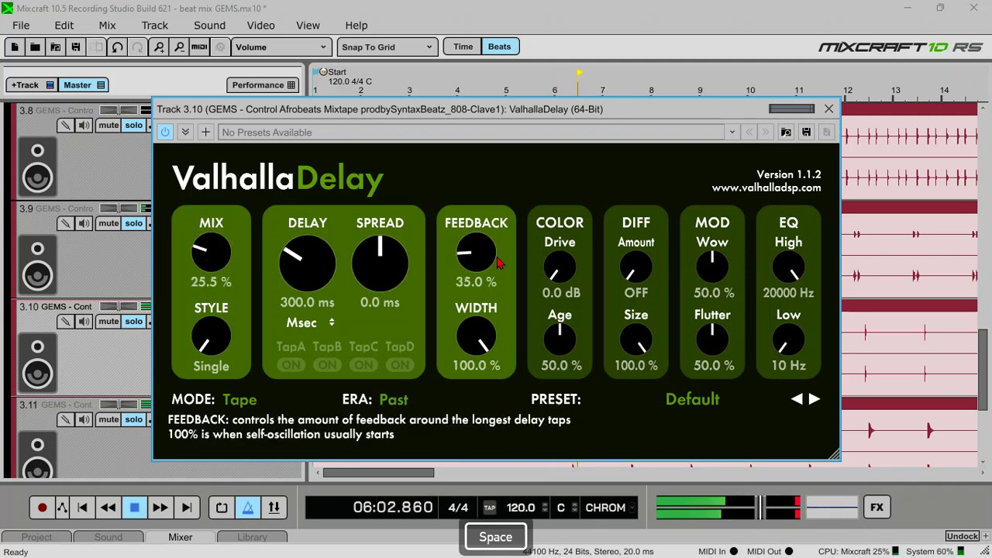
key("space")
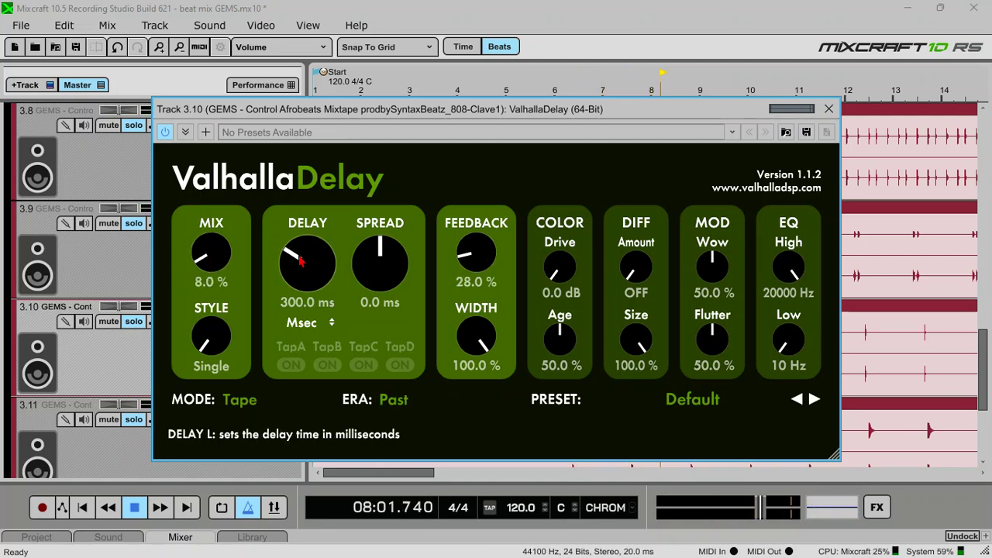
scroll(301, 262, "down", 1)
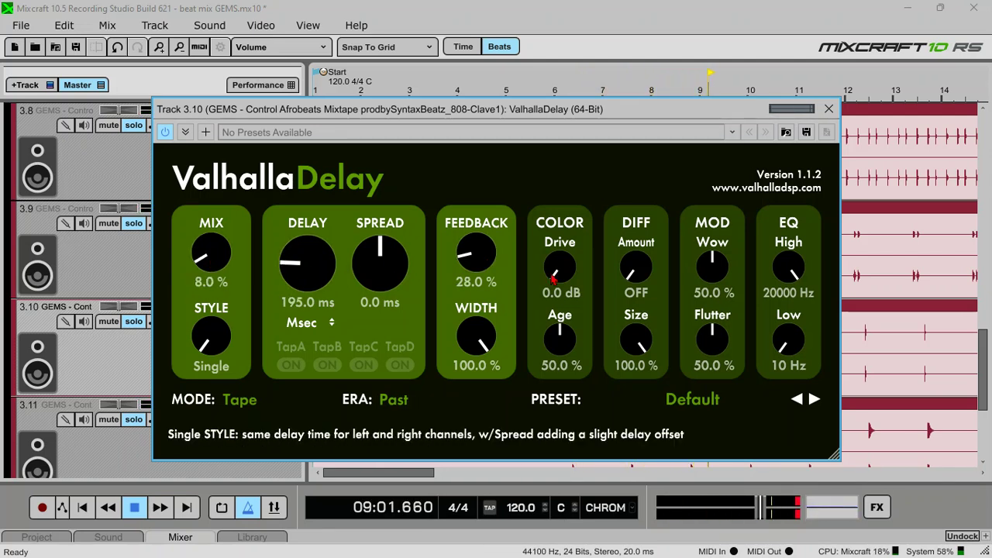
scroll(478, 267, "down", 2)
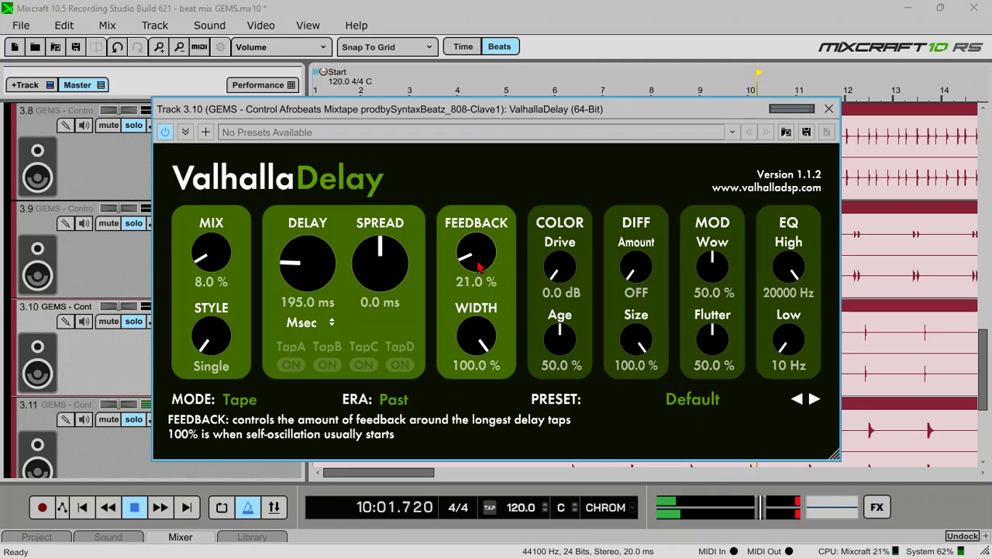
key("space")
key("space")
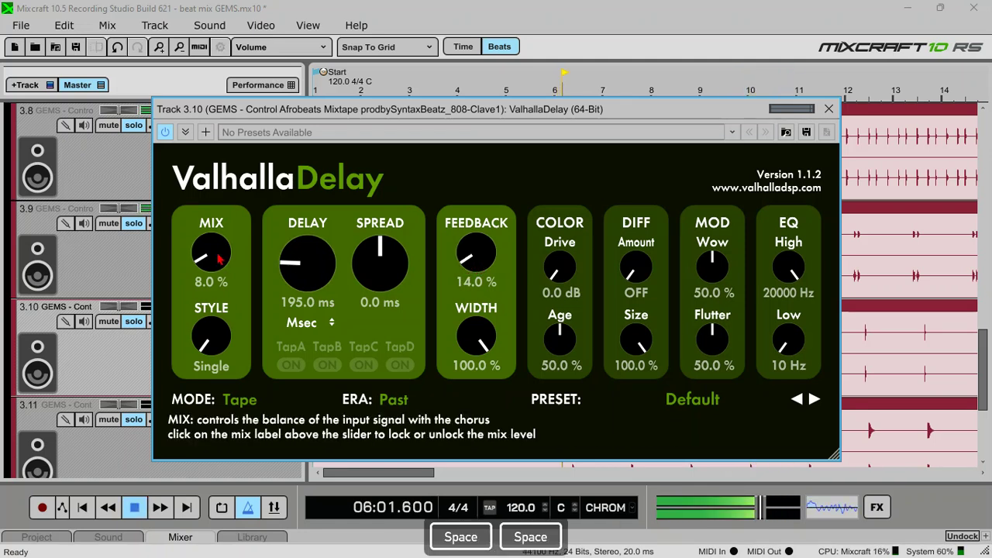
key("space")
key("space")
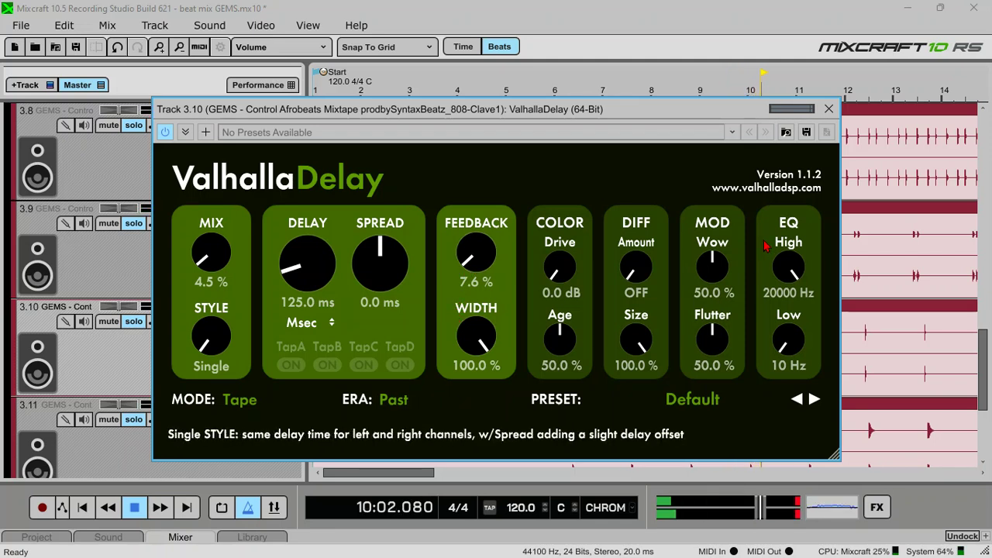
left_click(828, 109)
key("space")
key("space")
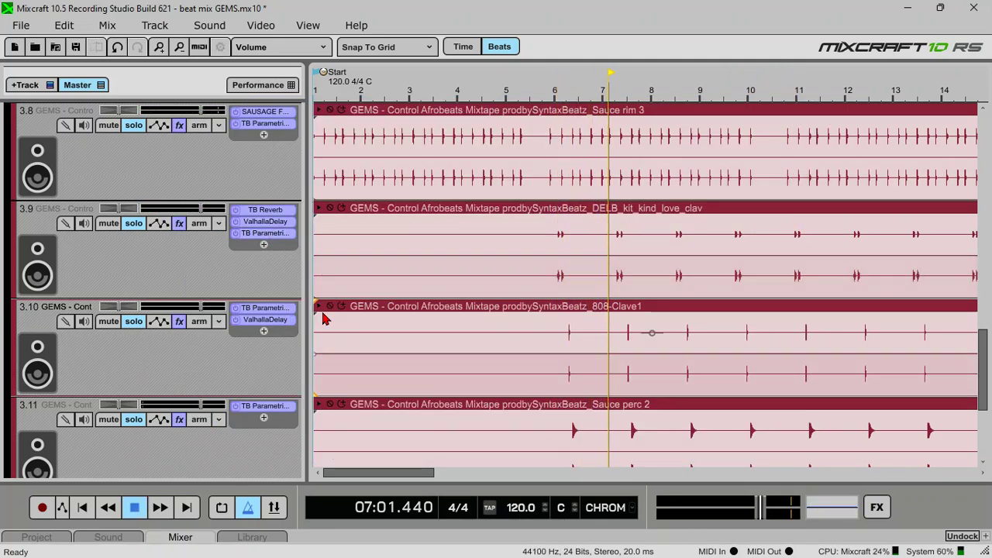
Solo the Sauce rim 6 track and audition it with the other soloed drums from bar 6
scroll(252, 325, "down", 5)
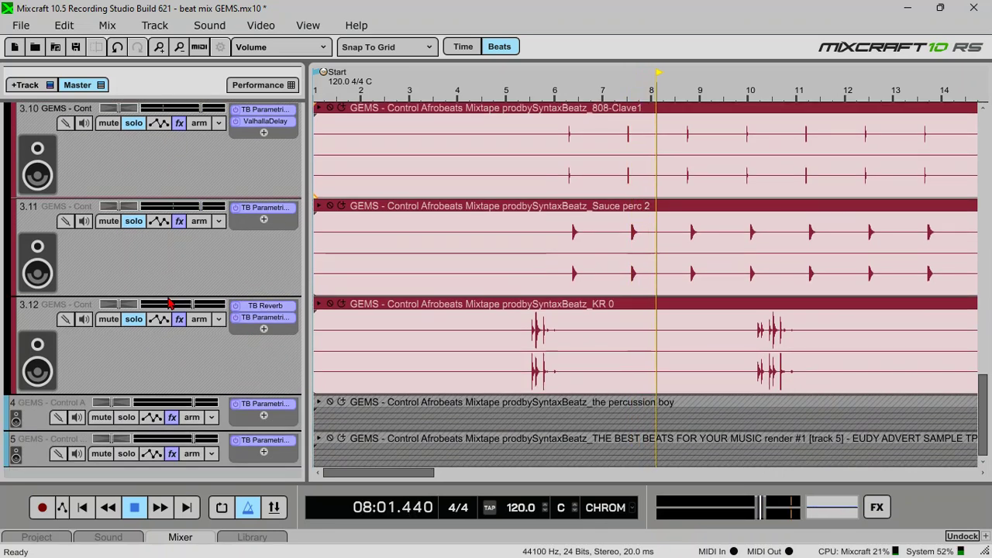
scroll(169, 304, "up", 7)
key("space")
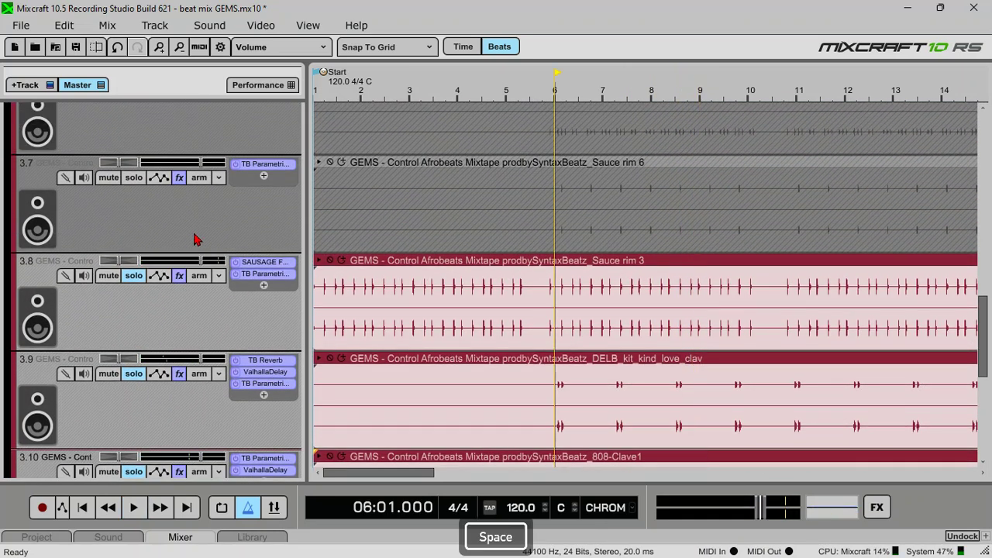
key("space")
left_click(133, 178)
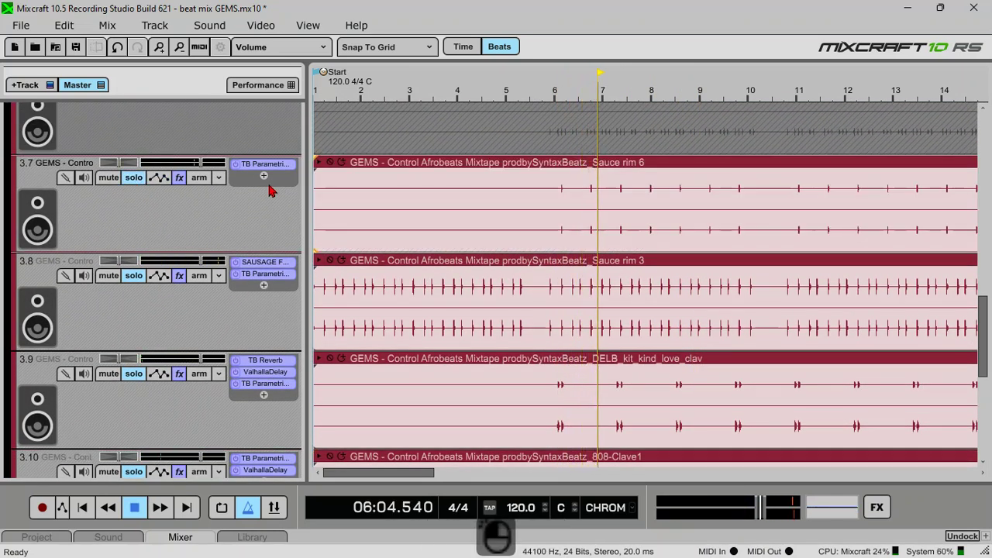
key("space")
key("space")
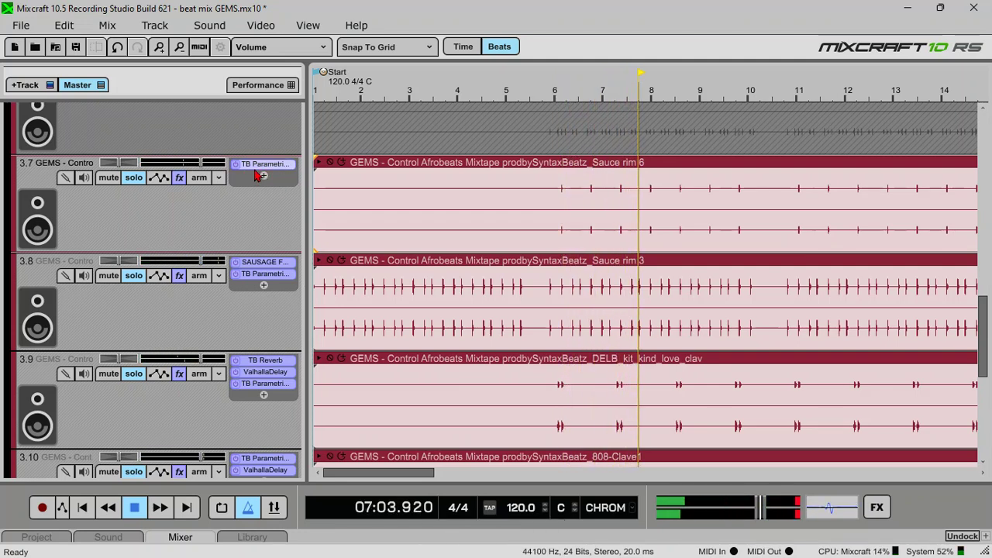
key("space")
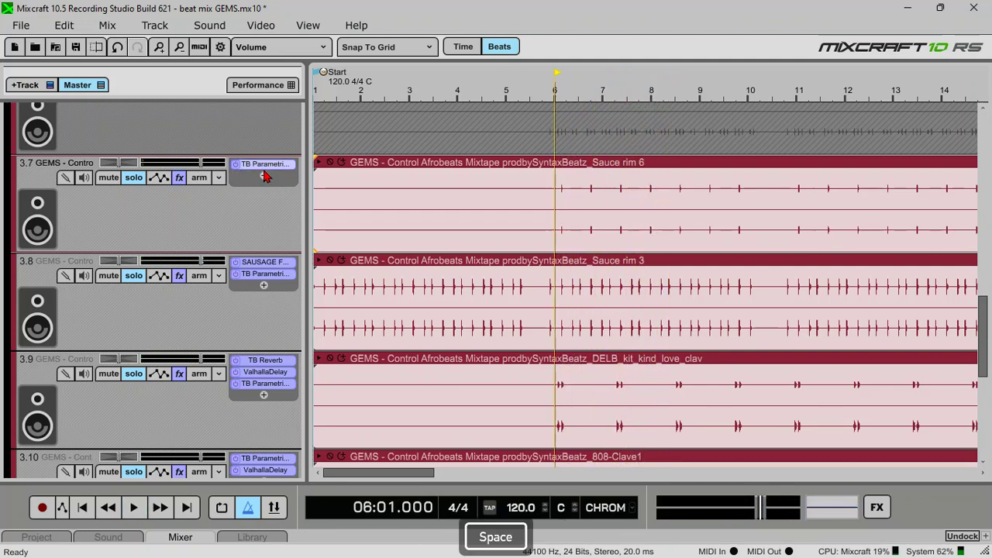
Add TB Reverb to the Sauce rim 6 track and place it ahead of the TB Parametric equalizer
left_click(264, 177)
mouse_move(442, 204)
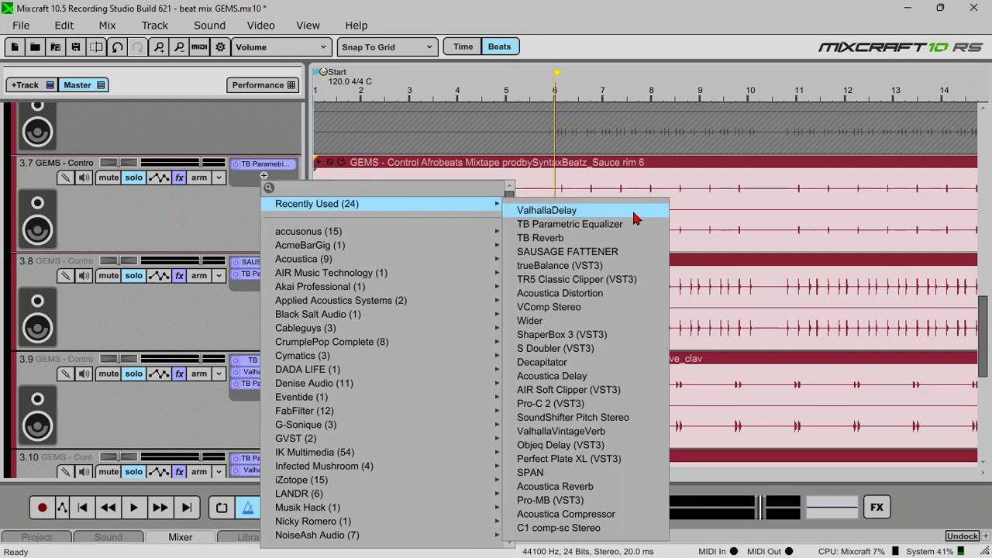
left_click(588, 242)
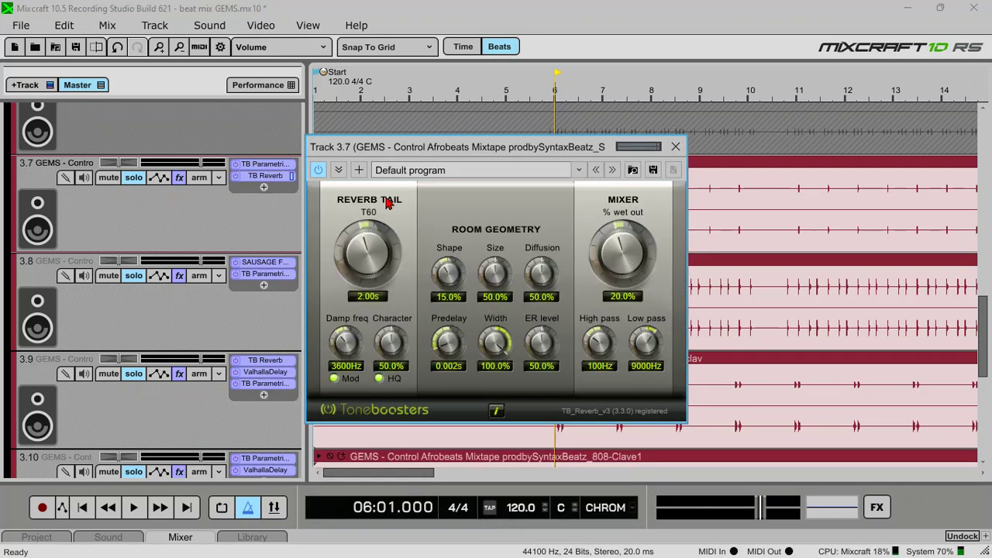
left_click_drag(260, 180, 266, 180)
Load the Drum Room 2 preset in TB Reverb on Sauce rim 6 and close the effect window
left_click(475, 175)
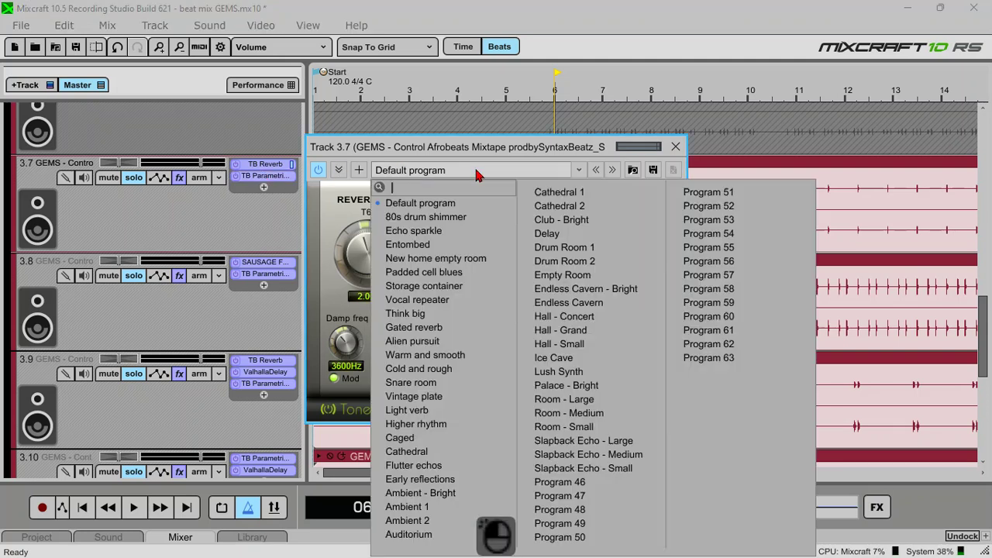
left_click(577, 263)
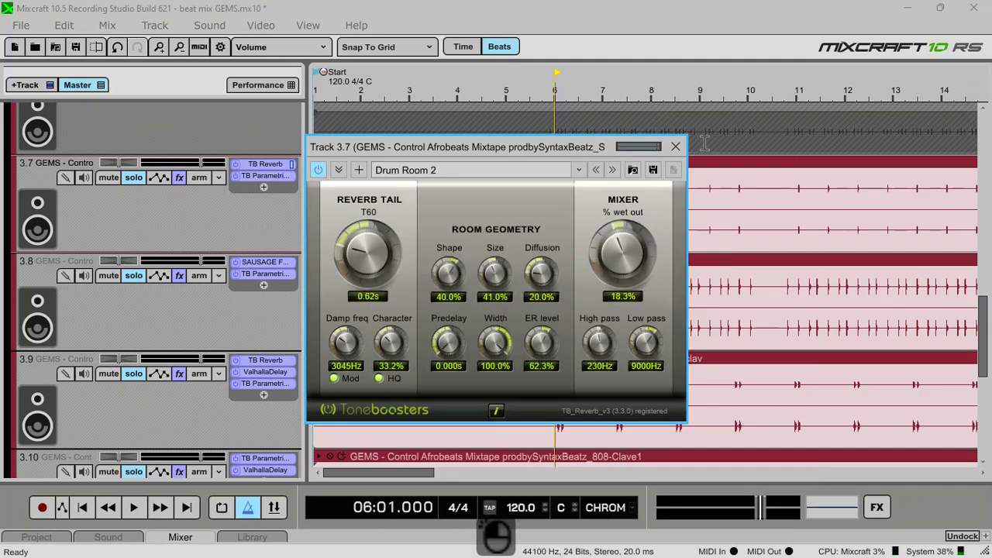
left_click(675, 146)
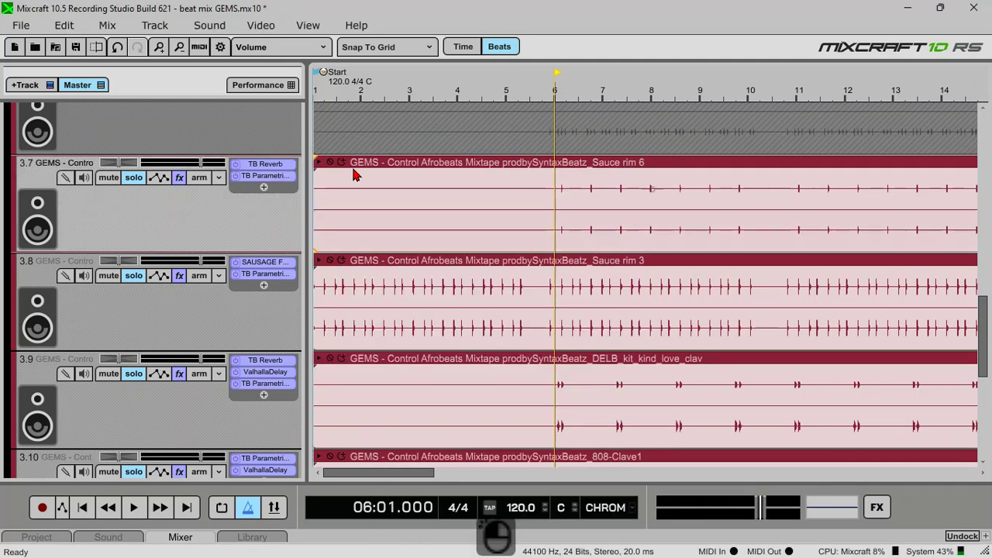
Load the Snare Low cut equalizer preset on Sauce rim 6, set the cut to 107 Hz, save the project and close the effect window
left_click(267, 176)
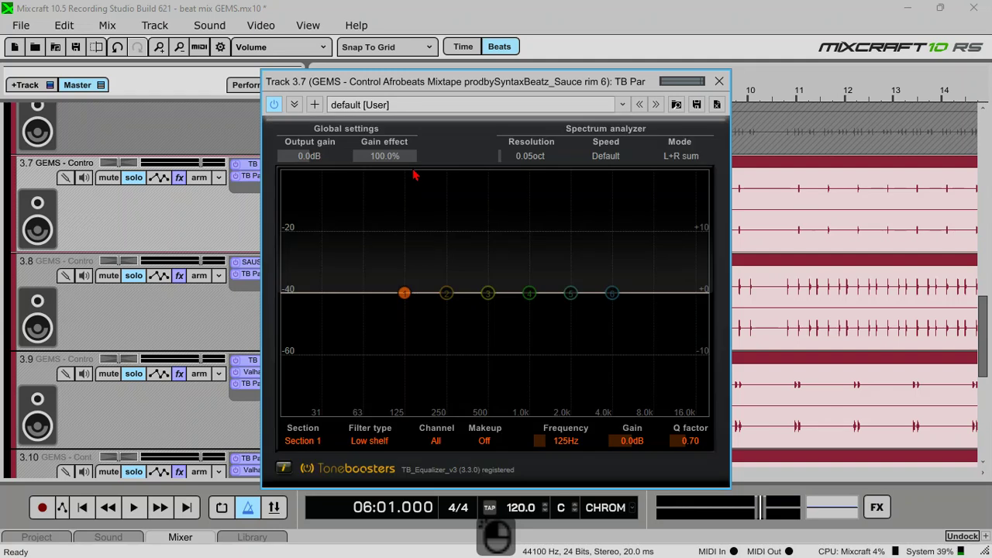
left_click(656, 105)
key("space")
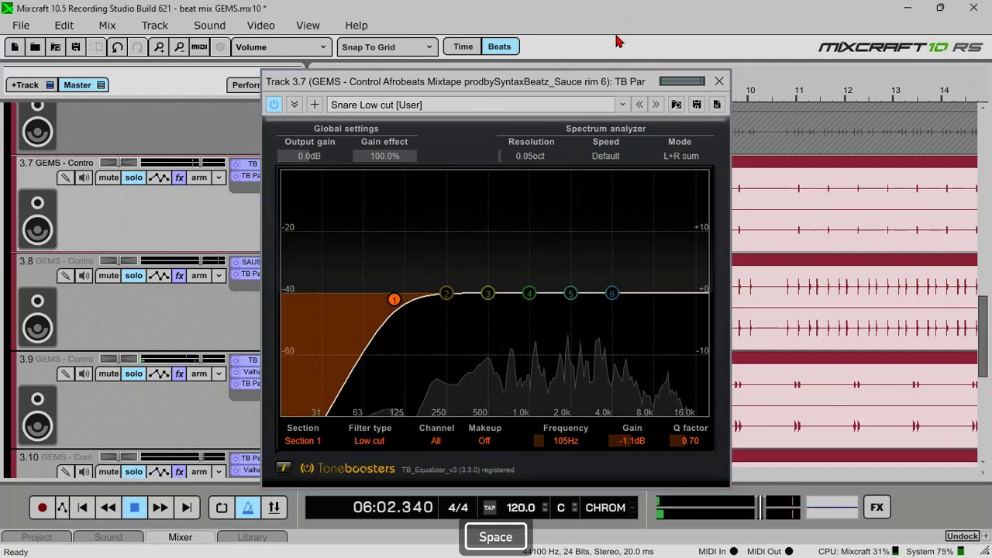
key("ctrl+s")
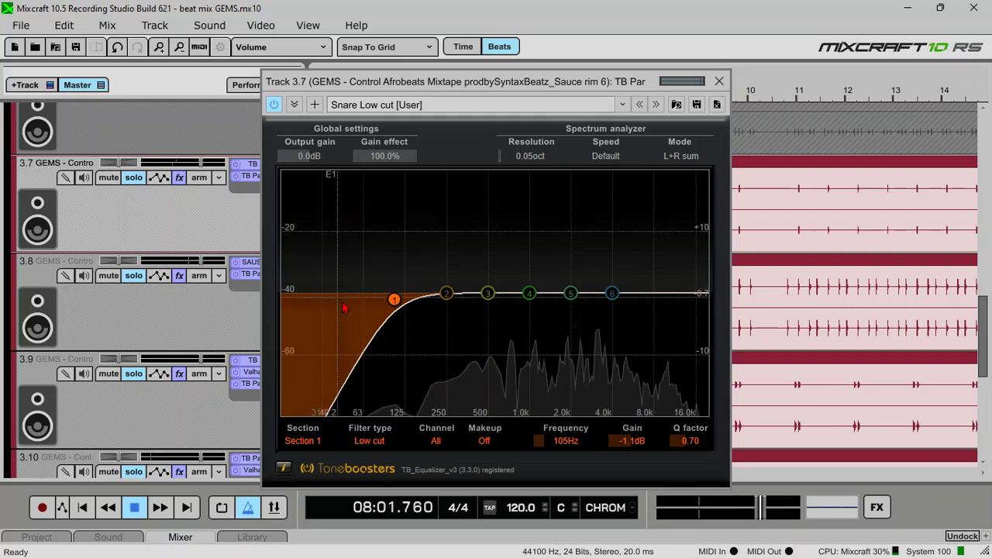
left_click(392, 305)
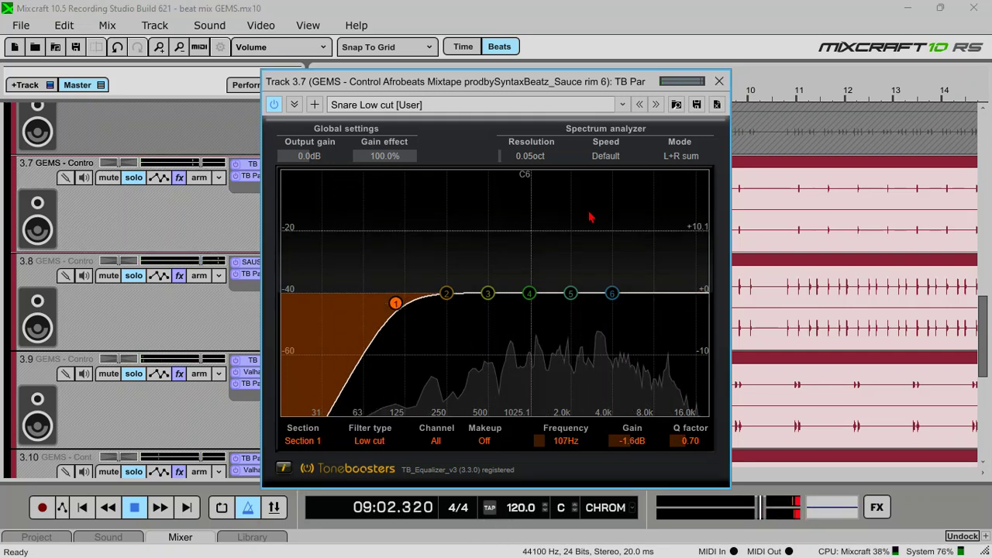
left_click(718, 82)
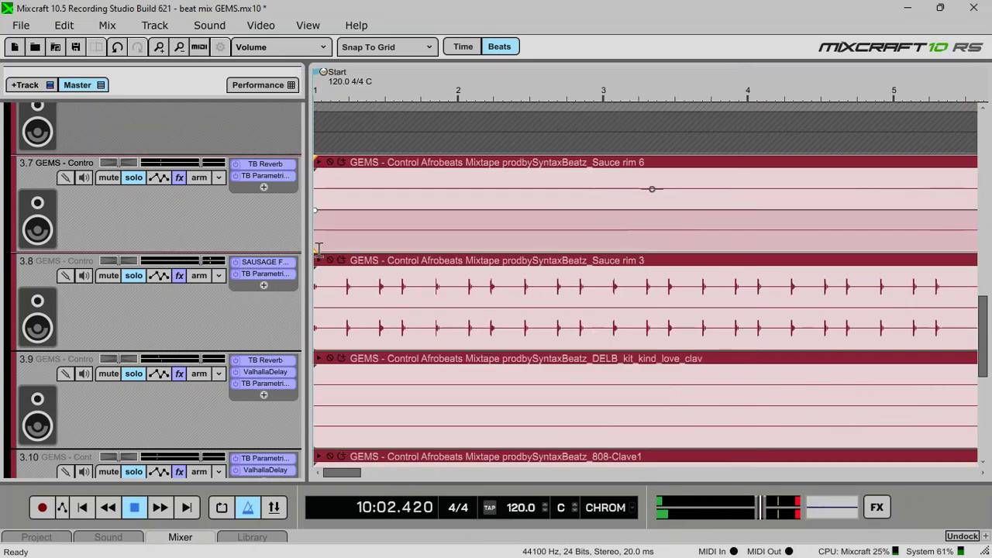
Solo the Sauce shaker loop 2 track and audition it with the other soloed drums from about bar 6
scroll(192, 360, "up", 2)
key("space")
key("space")
key("space")
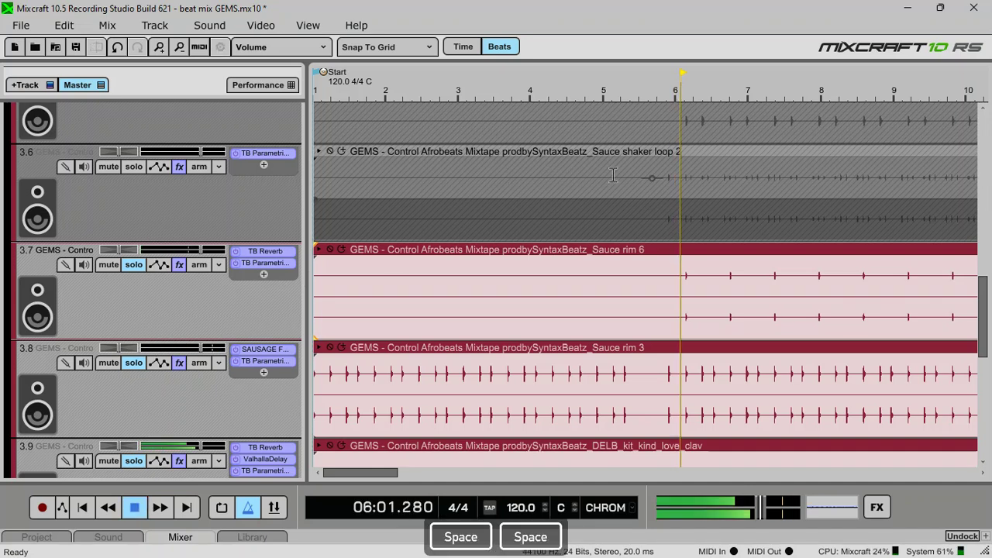
left_click(664, 96)
key("space")
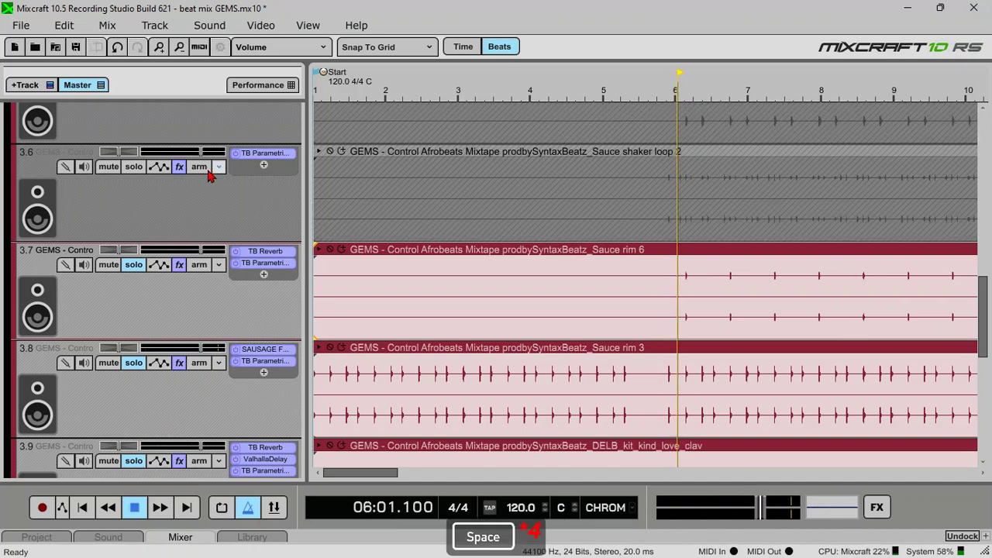
key("space")
left_click(120, 168)
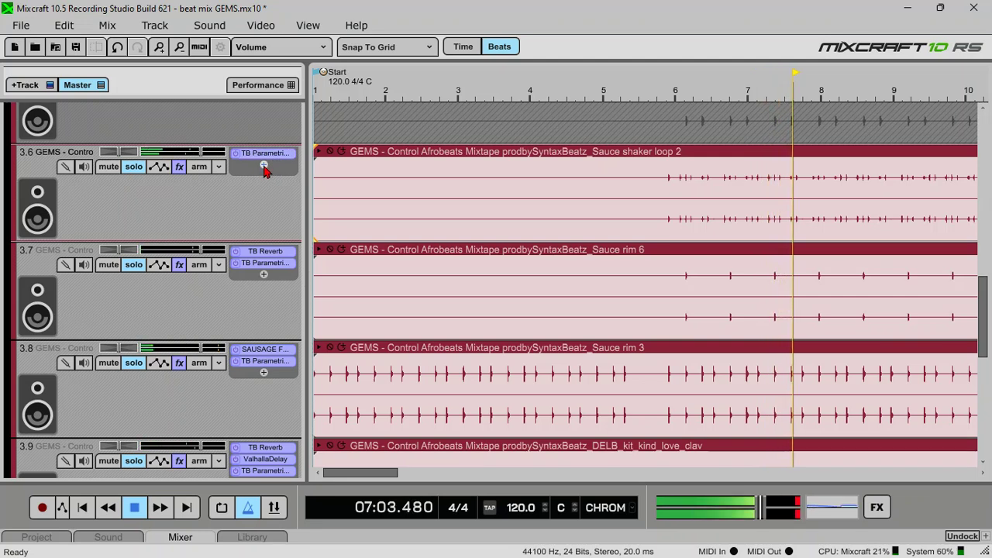
Add TB Reverb to the Sauce shaker loop 2 track with the Drum Room 2 preset and close the effect window
left_click(263, 165)
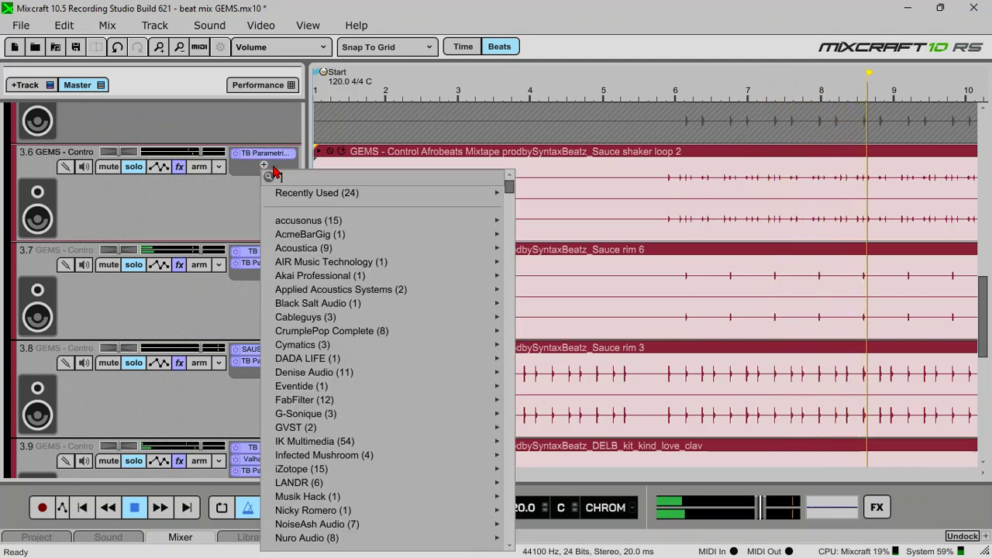
type("tb")
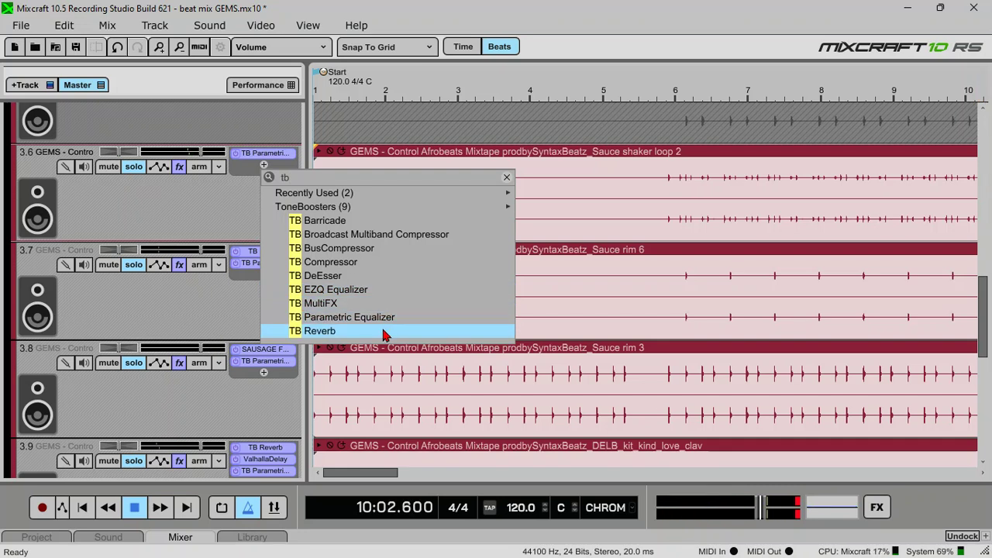
left_click(385, 333)
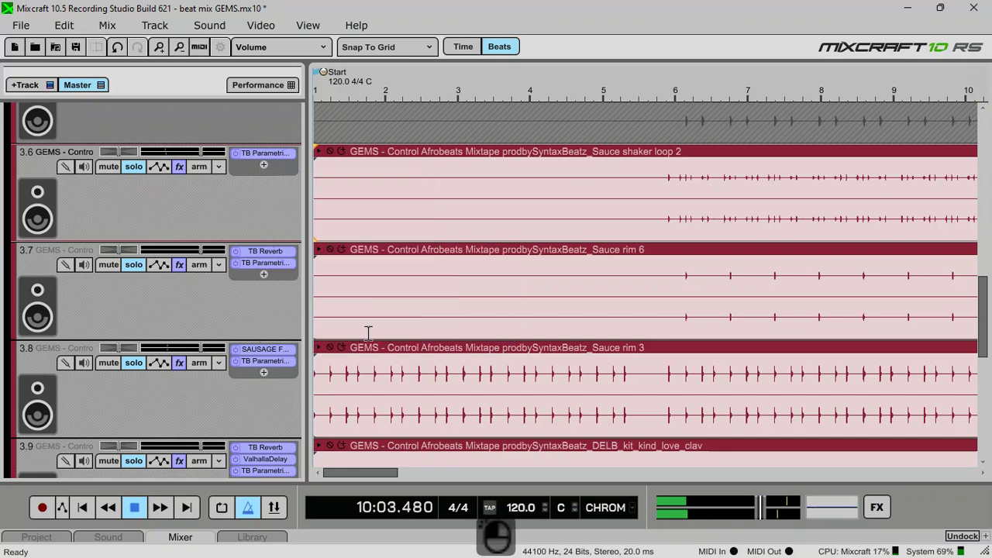
key("space")
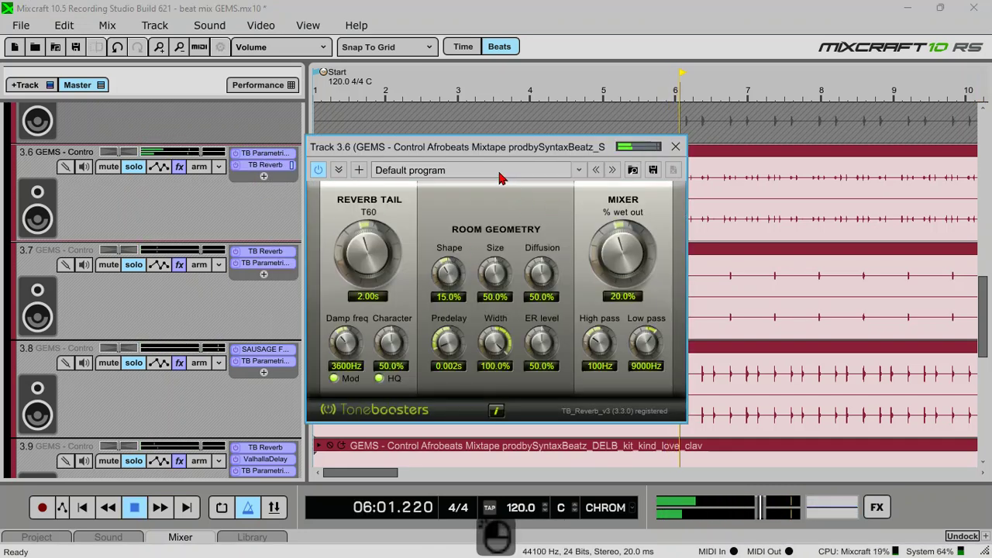
left_click(498, 172)
left_click(579, 263)
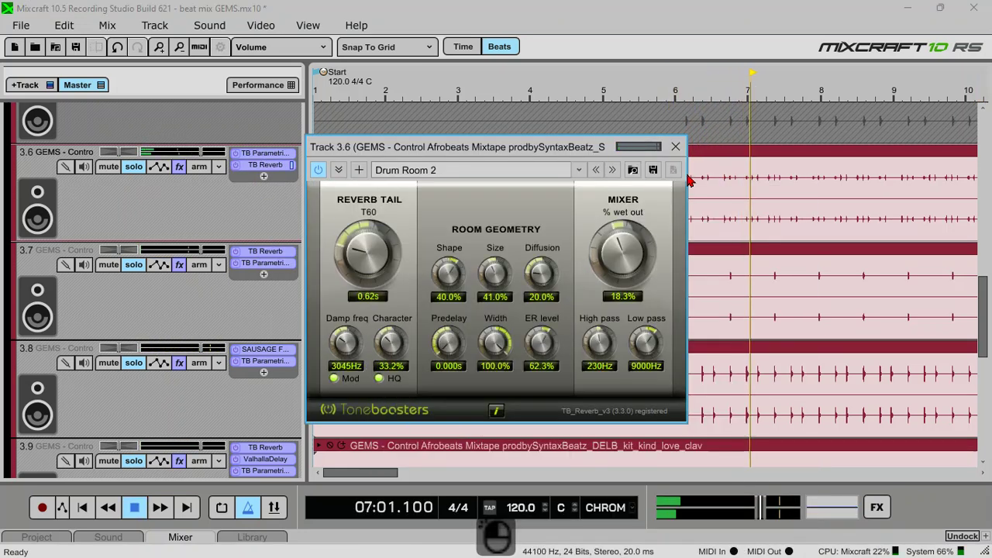
left_click(675, 146)
Normalize the Sauce shaker loop 2 clip and play it back with the soloed drums
key("space")
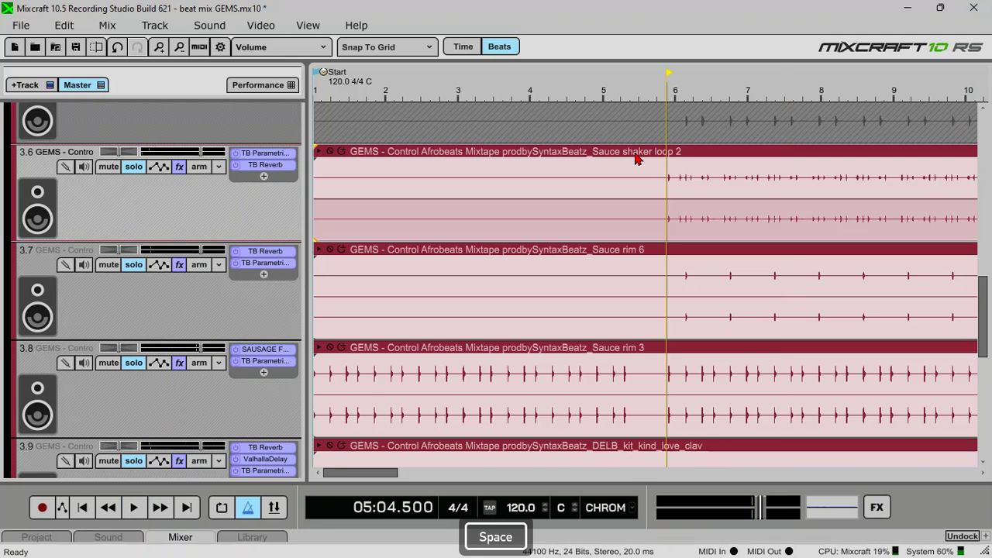
left_click(635, 158)
key("ctrl+k")
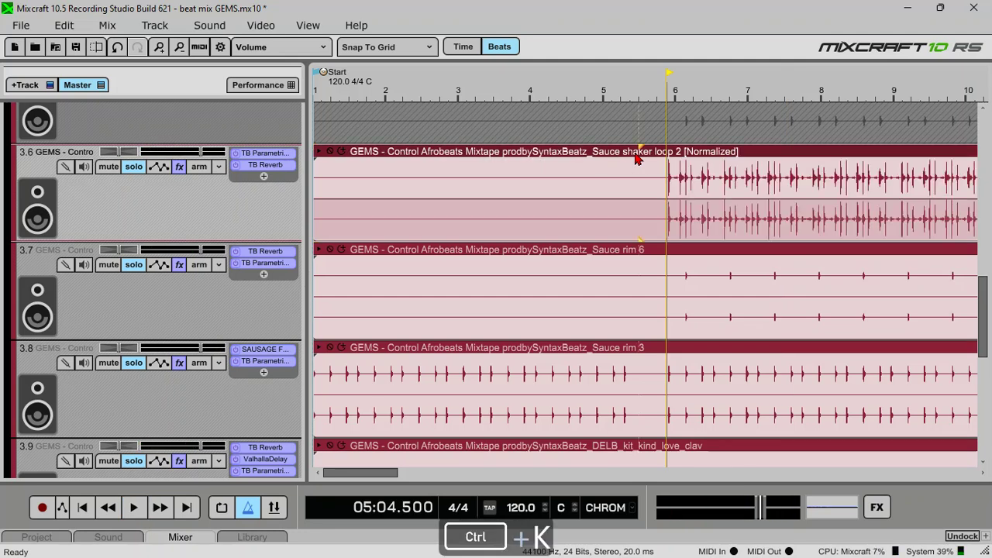
key("space")
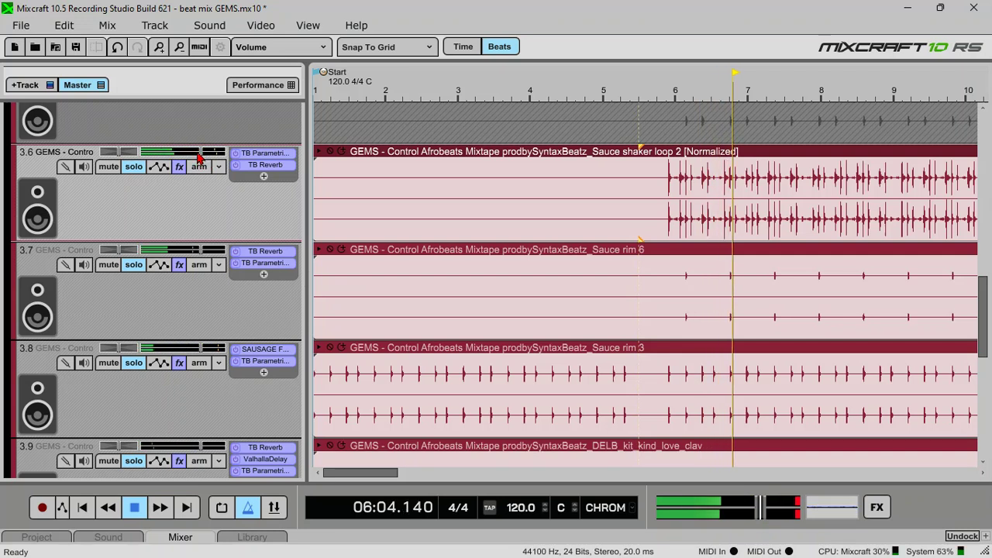
Lower the volume of the Sauce shaker loop 2 track and place its TB Parametric equalizer after TB Reverb
left_click_drag(199, 154, 175, 151)
left_click_drag(261, 154, 263, 172)
key("space")
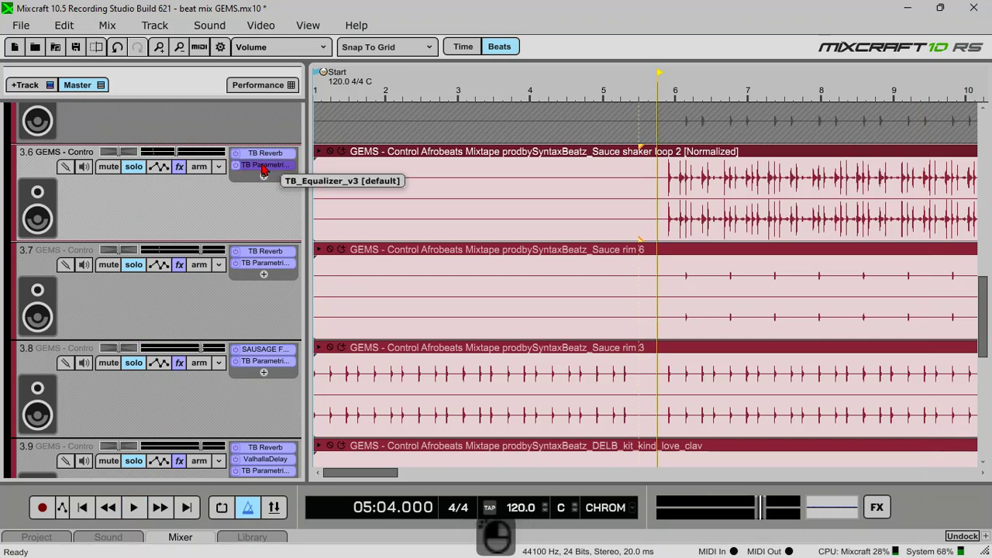
Load the Snare Low cut equalizer preset on Sauce shaker loop 2, raise its cutoff frequency and close the effect window
double_click(264, 171)
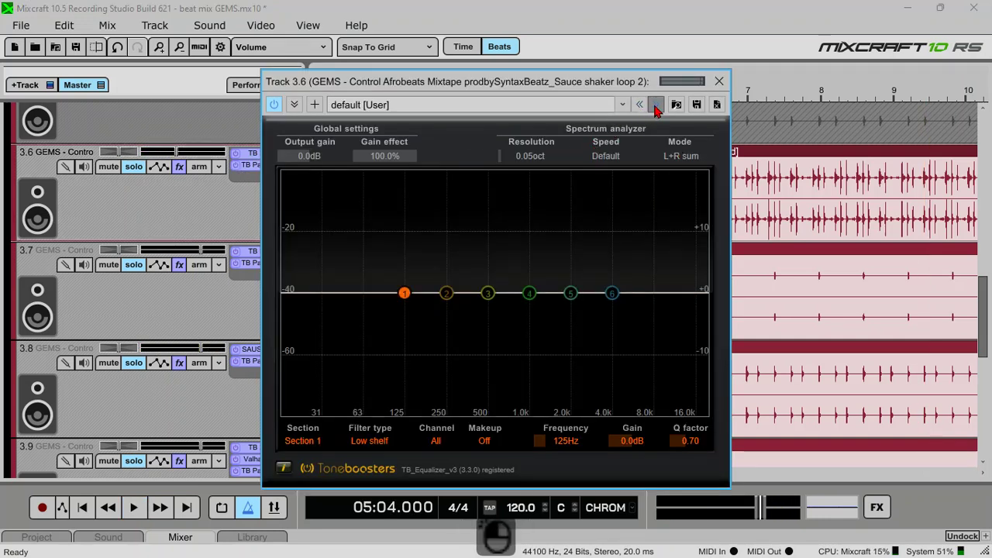
left_click(655, 104)
key("space")
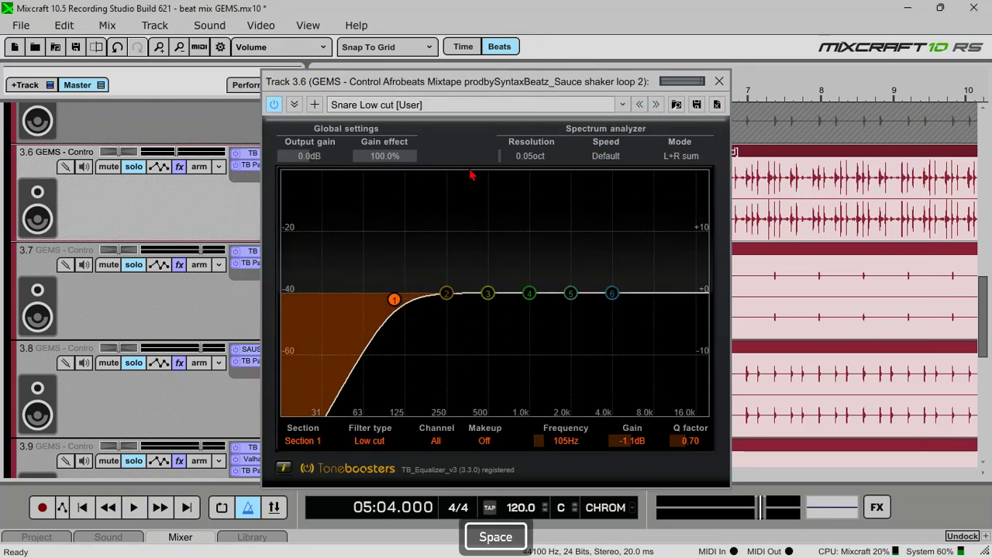
left_click_drag(395, 300, 449, 347)
left_click(719, 82)
Lower the Sauce rim 6 track volume to -3.6 dB while the soloed drums play
key("space")
key("space")
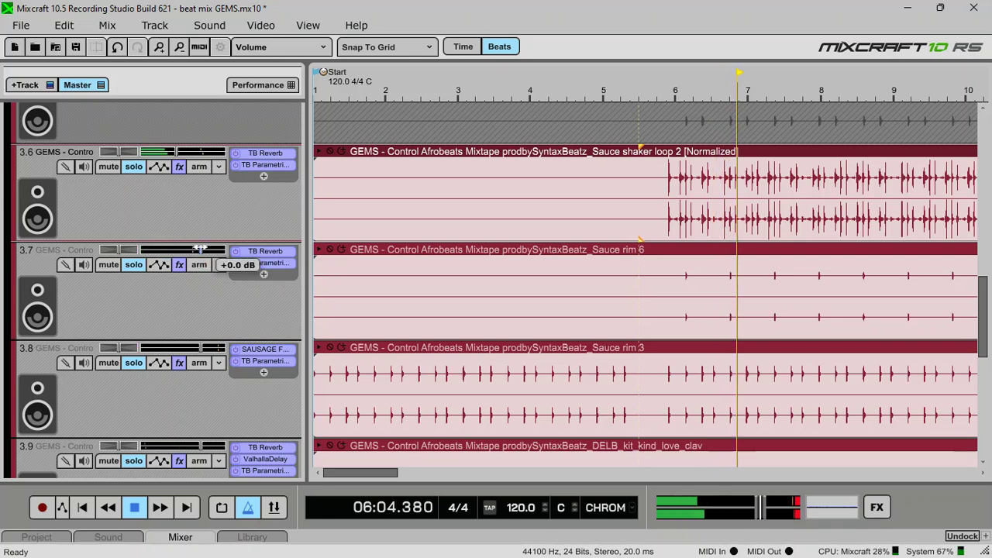
left_click_drag(200, 248, 192, 248)
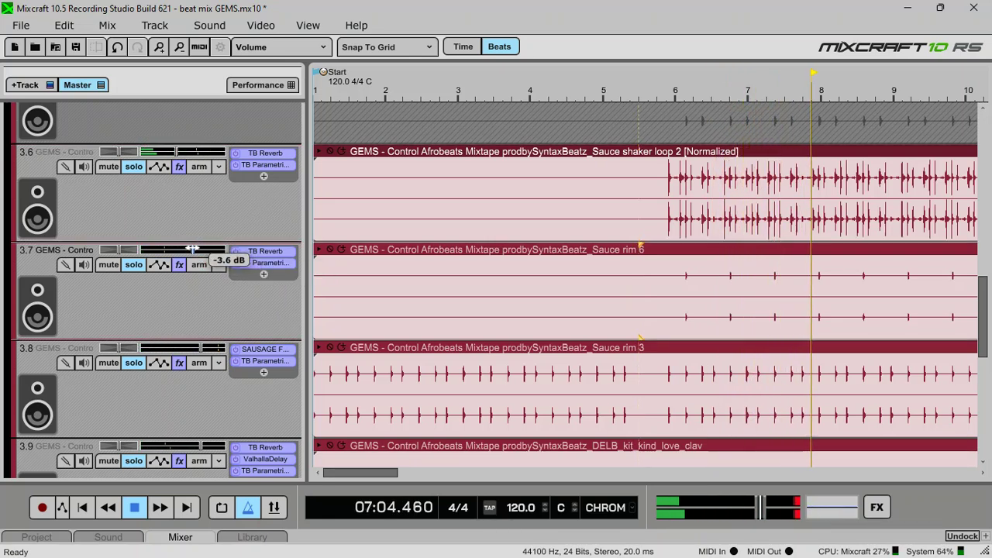
Lower the Sauce perc 2 track volume to -3.8 dB while the soloed drums play
scroll(184, 341, "down", 5)
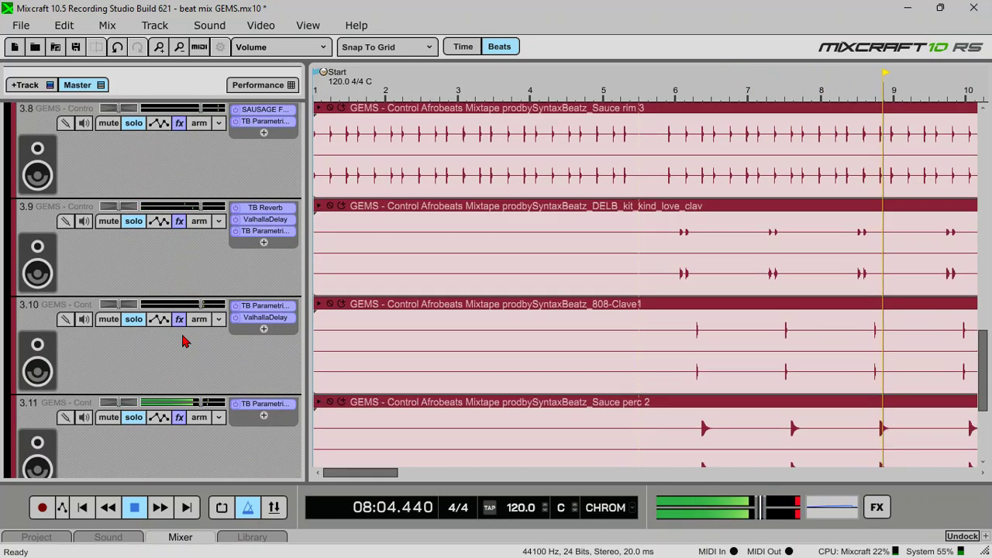
key("space")
scroll(184, 341, "down", 3)
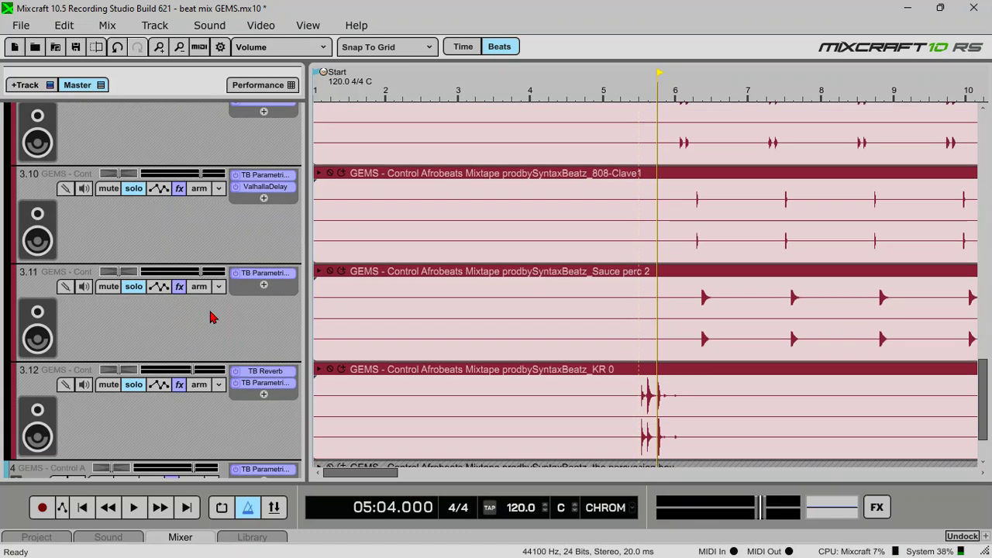
key("space")
left_click(200, 281)
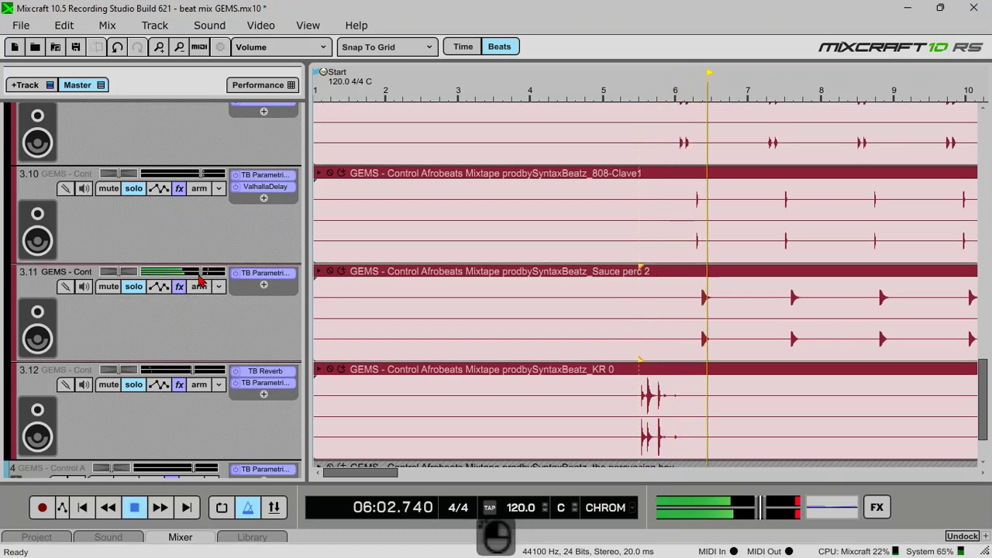
left_click_drag(199, 270, 193, 271)
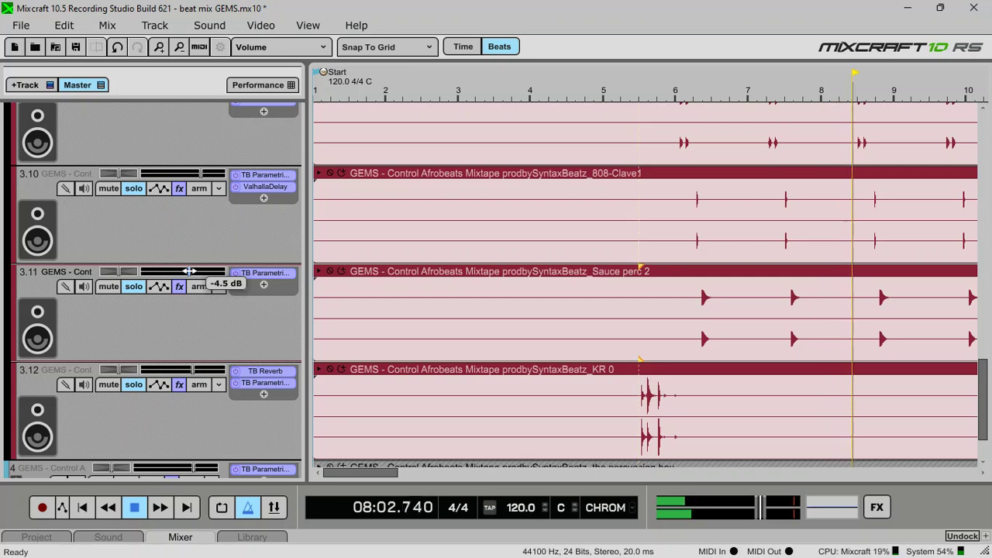
left_click_drag(189, 271, 194, 272)
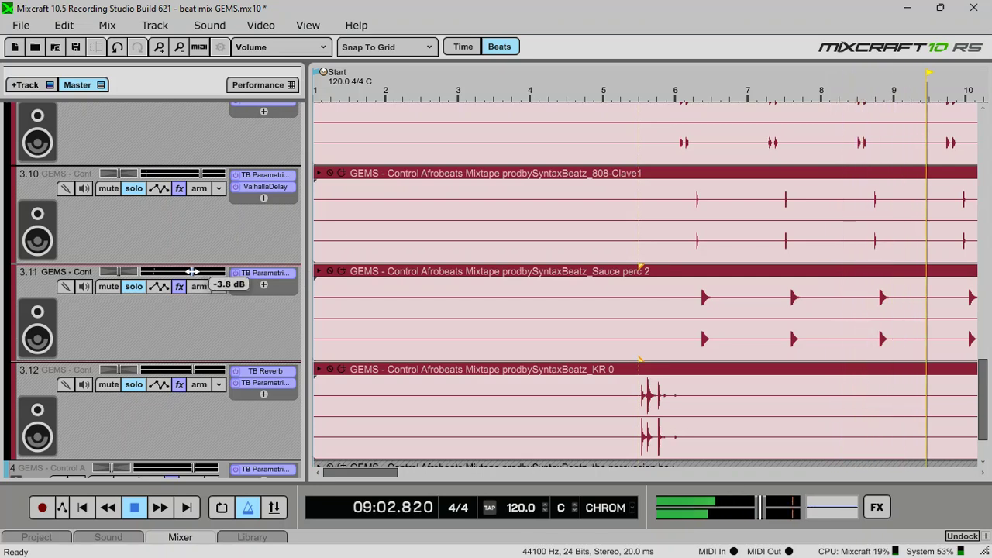
Listen to the soloed drum tracks with the new levels, stop playback and save the project
scroll(166, 240, "up", 4)
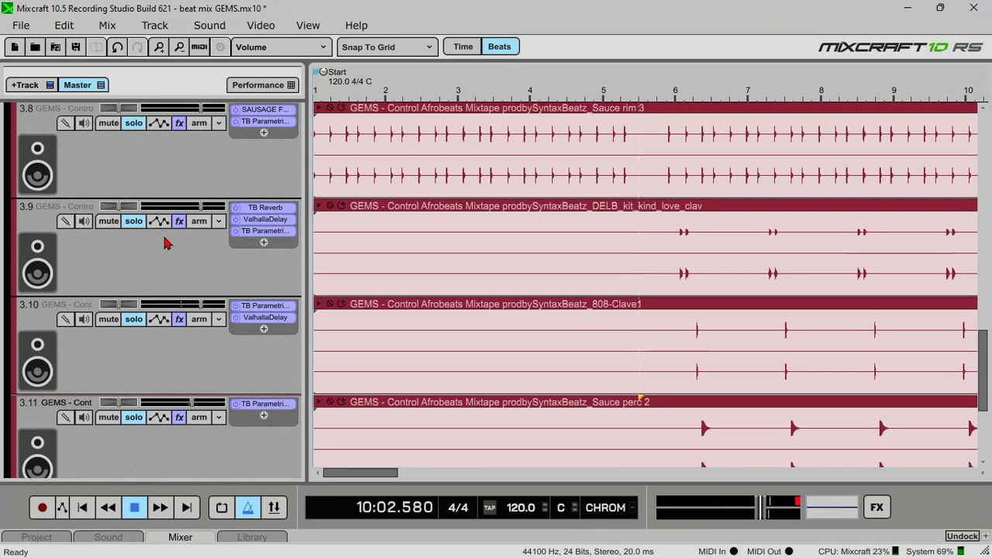
scroll(166, 243, "up", 3)
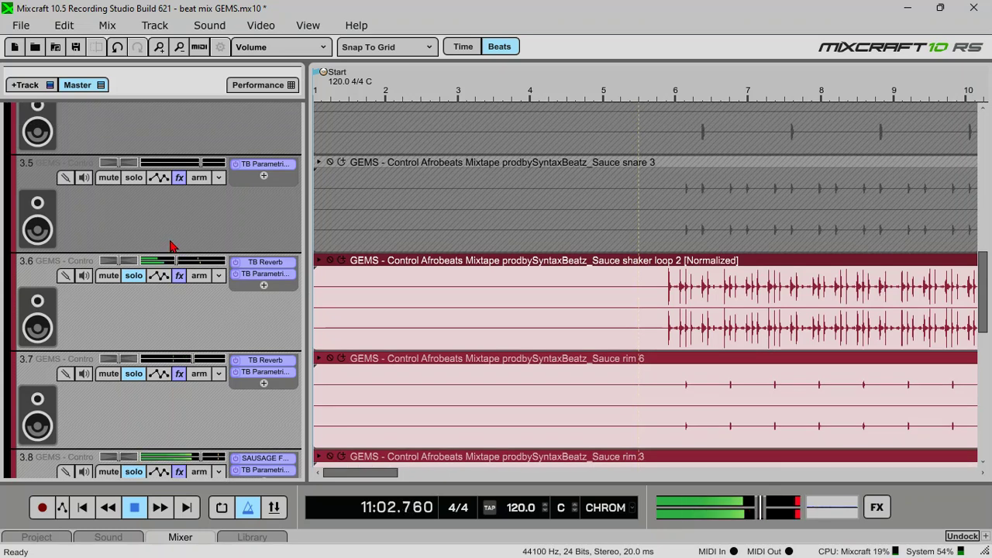
key("space")
key("ctrl+s")
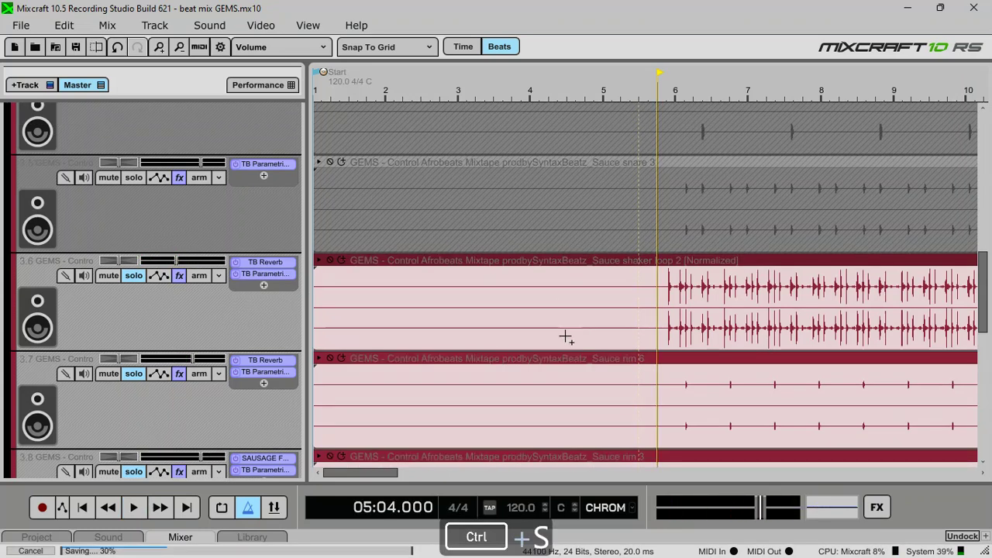
Add the ShaperBox 3 effect to the Sauce shaker loop 2 track
scroll(174, 378, "down", 3)
scroll(174, 379, "up", 2)
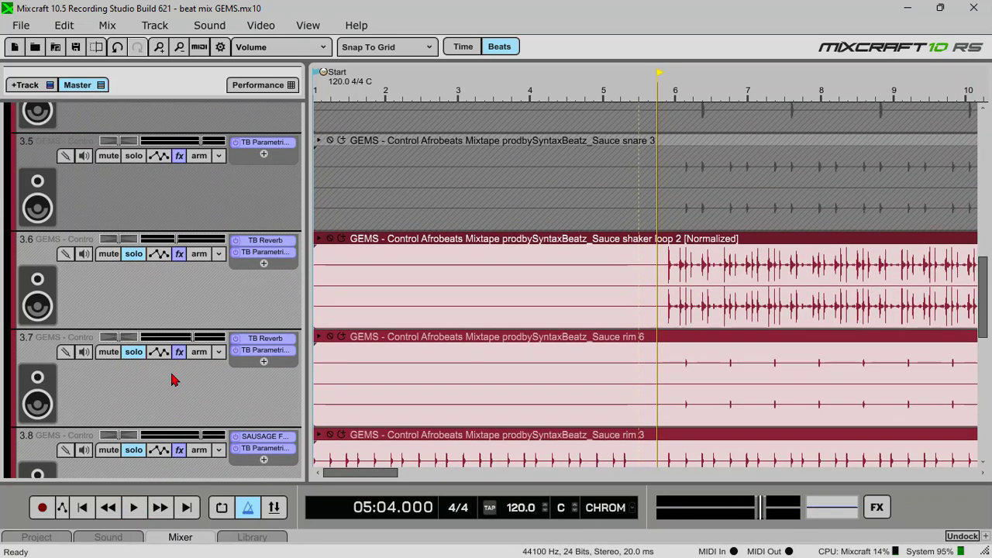
left_click(263, 265)
type("shap")
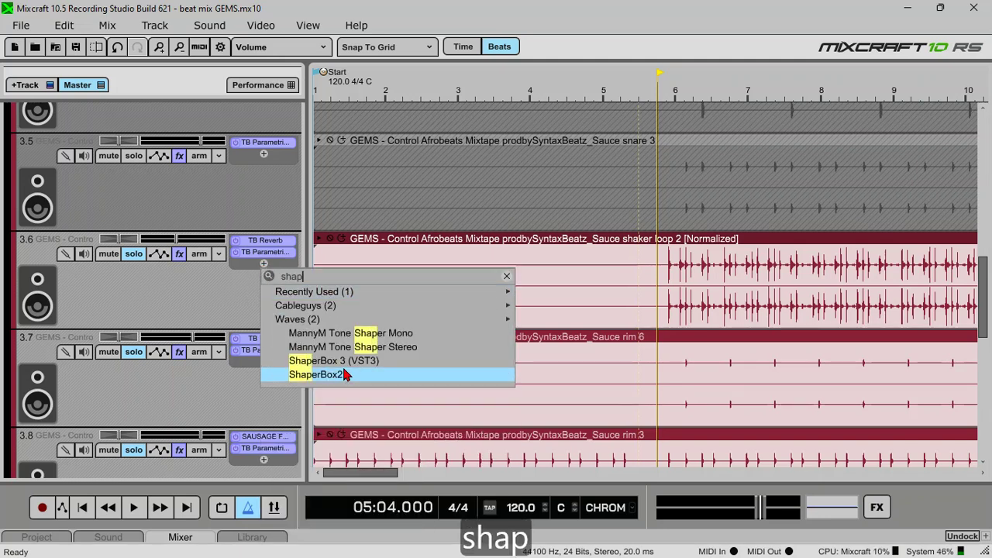
left_click(344, 374)
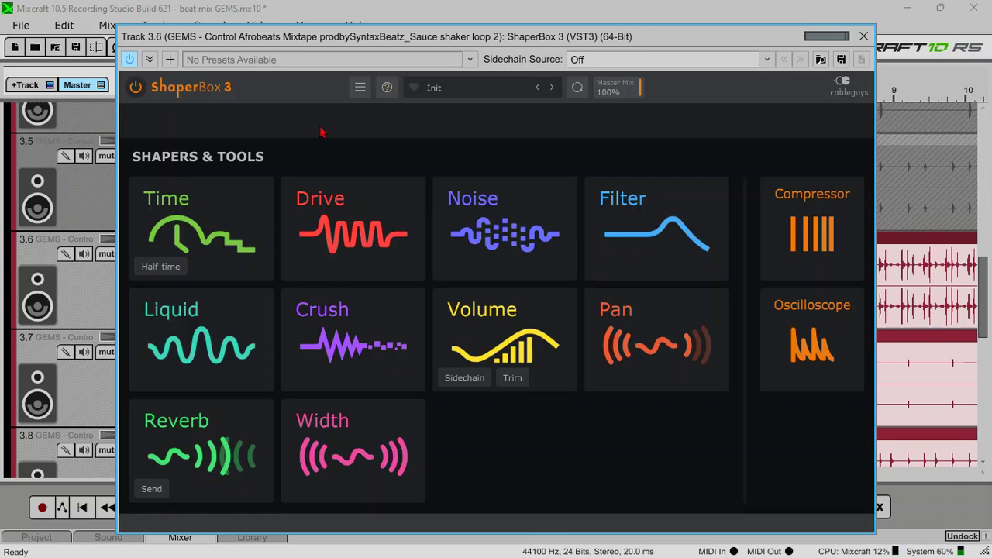
Add the Pan shaper in ShaperBox 3 with a basic sine wave at 51% mix while auditioning, and close the effect window
left_click(657, 330)
key("space")
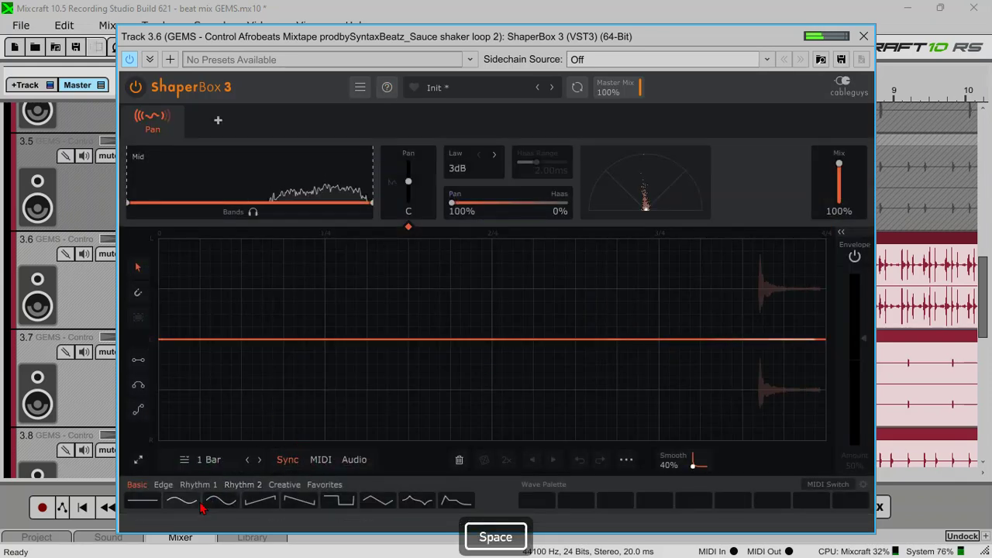
left_click(191, 504)
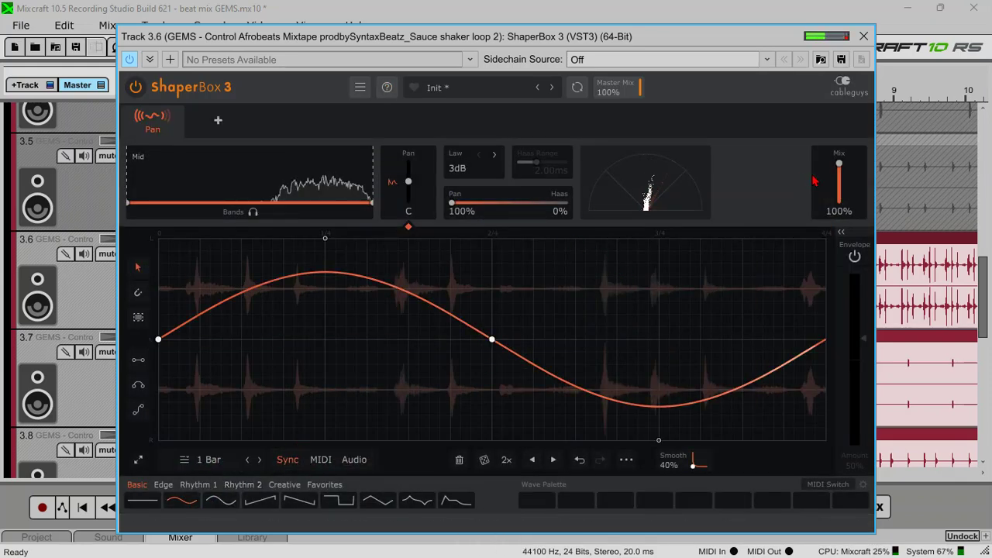
left_click_drag(838, 164, 838, 181)
left_click(863, 37)
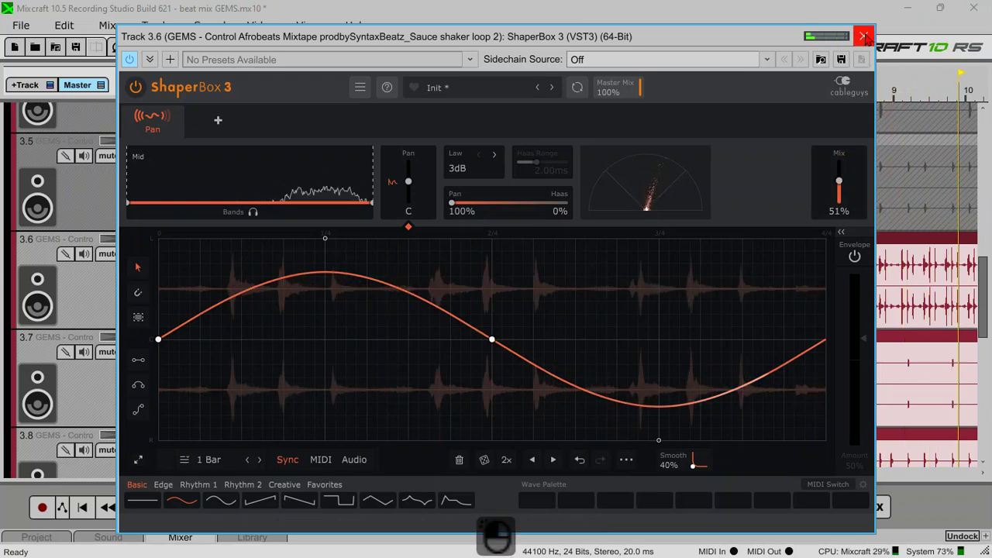
Move ShaperBox 3 to the start of the Sauce shaker loop 2 effect chain and audition the soloed drums
left_click_drag(265, 271, 273, 238)
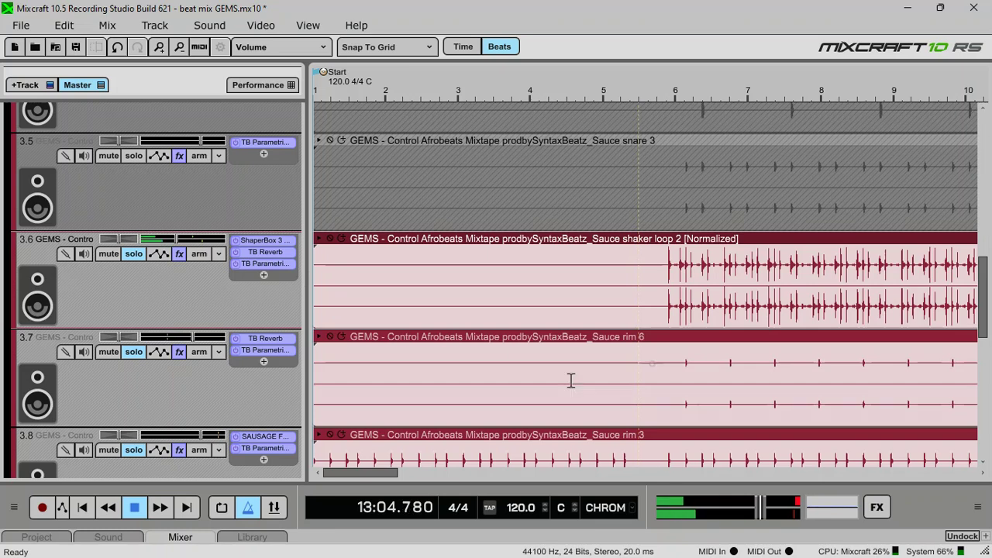
mouse_move(798, 502)
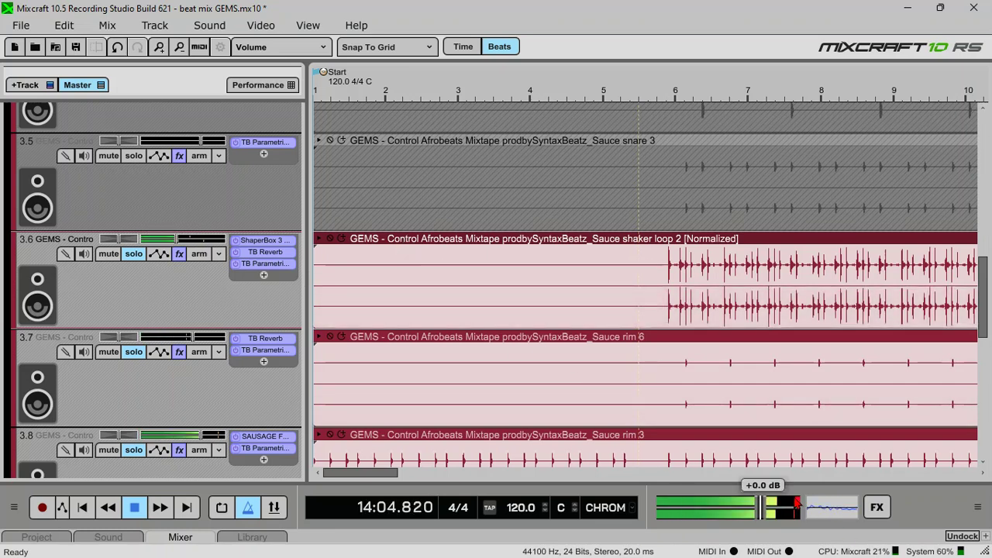
key("space")
key("space")
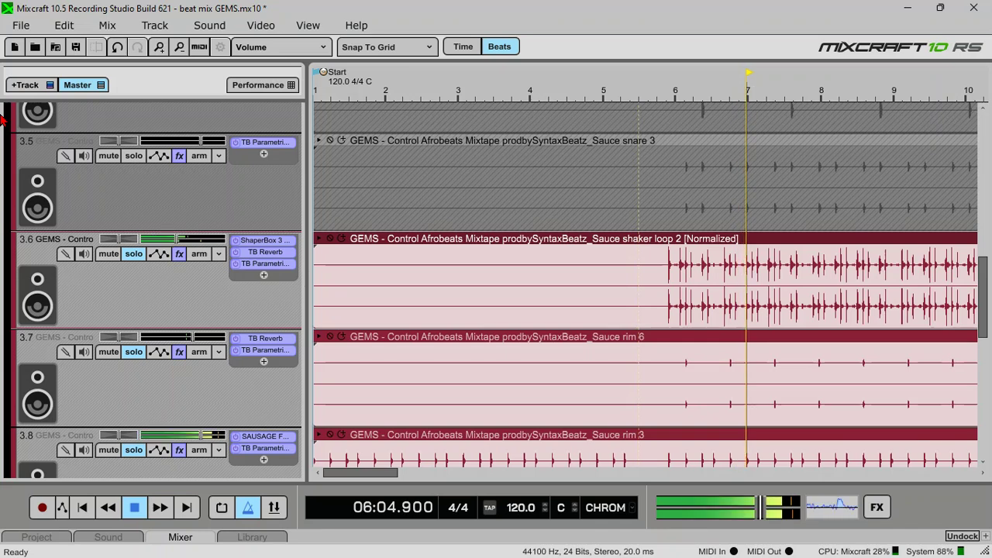
key("space")
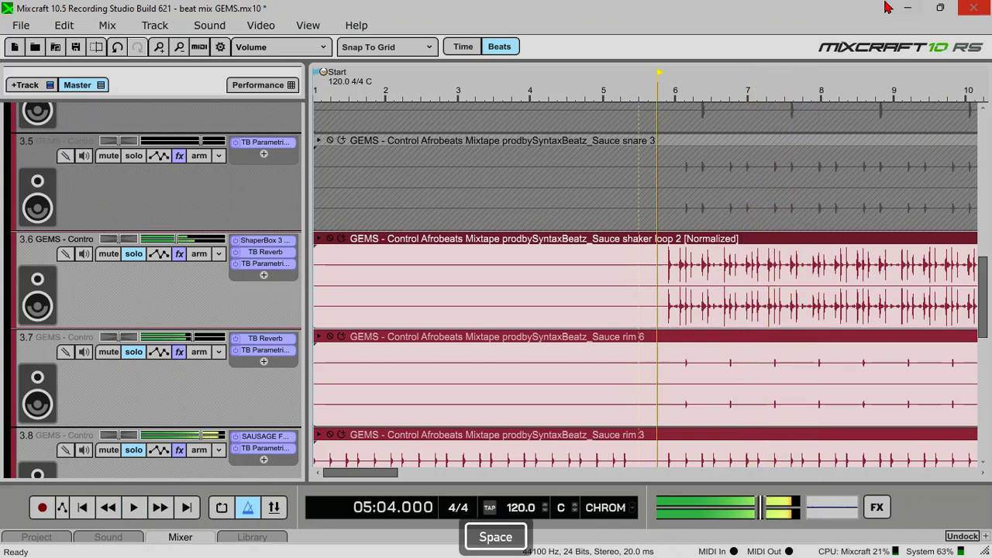
Solo the Sauce snare 3 track and add the TB Reverb effect to it during playback
left_click(138, 157)
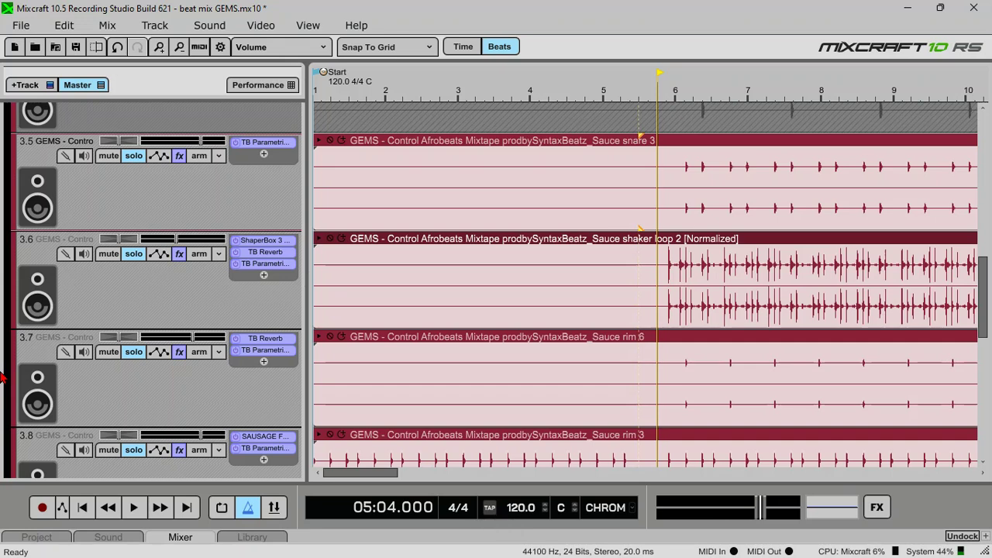
key("space")
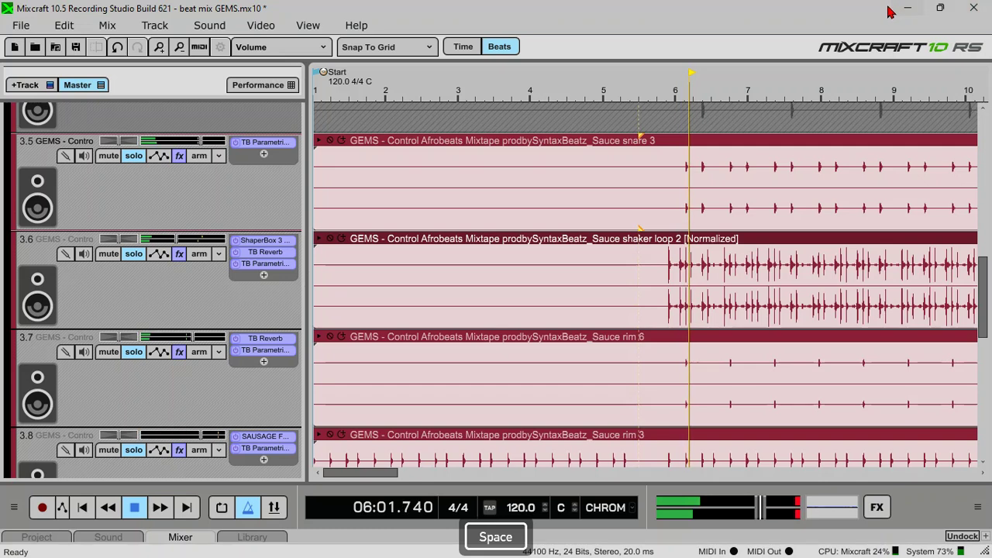
left_click(263, 155)
mouse_move(398, 182)
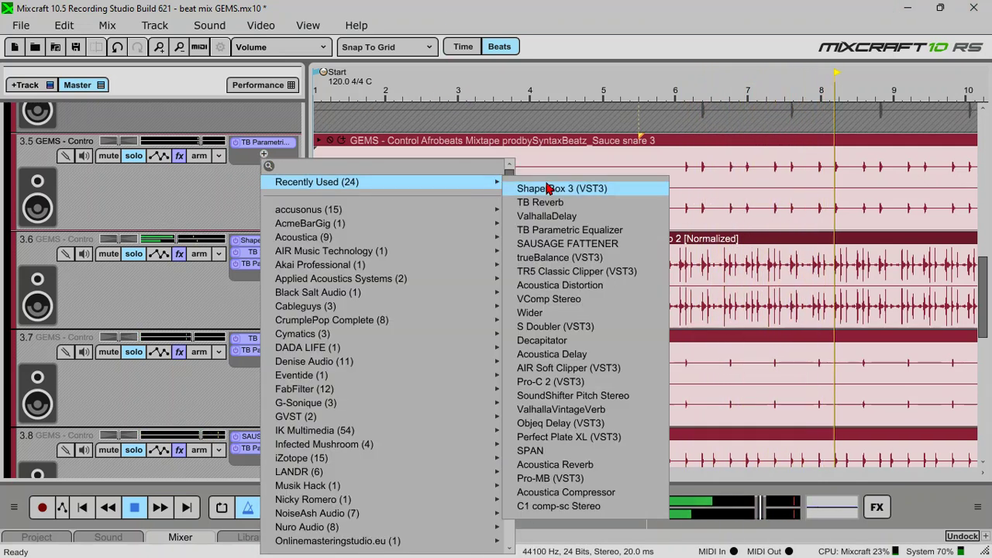
left_click(543, 202)
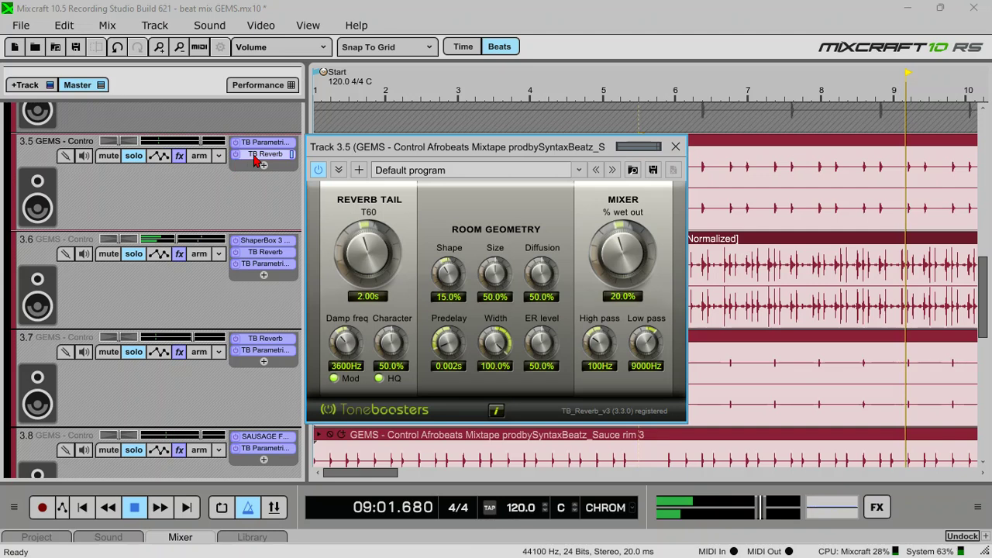
Load the Drum Room 2 preset in the Sauce snare 3 reverb and place the reverb ahead of the parametric equalizer
left_click(481, 172)
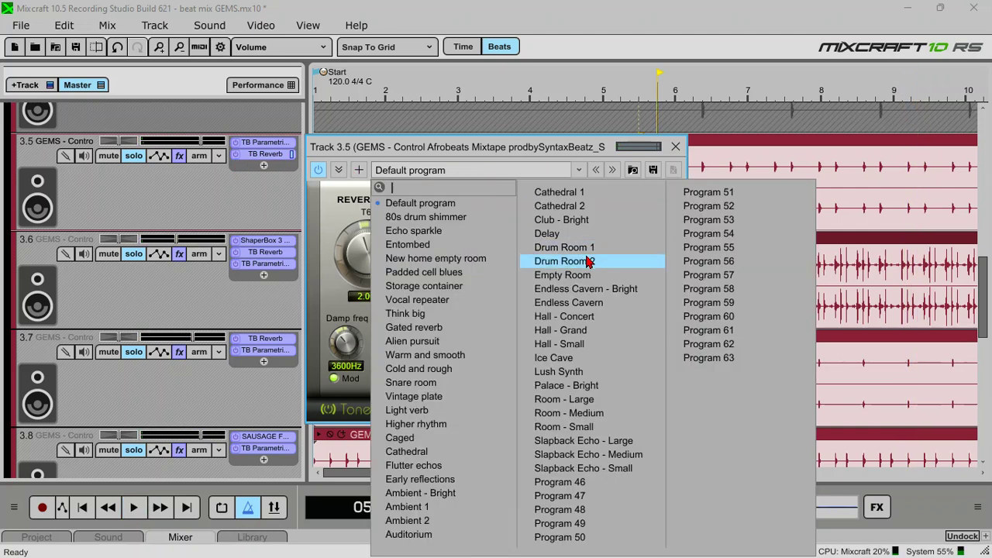
left_click(591, 262)
left_click(680, 147)
key("space")
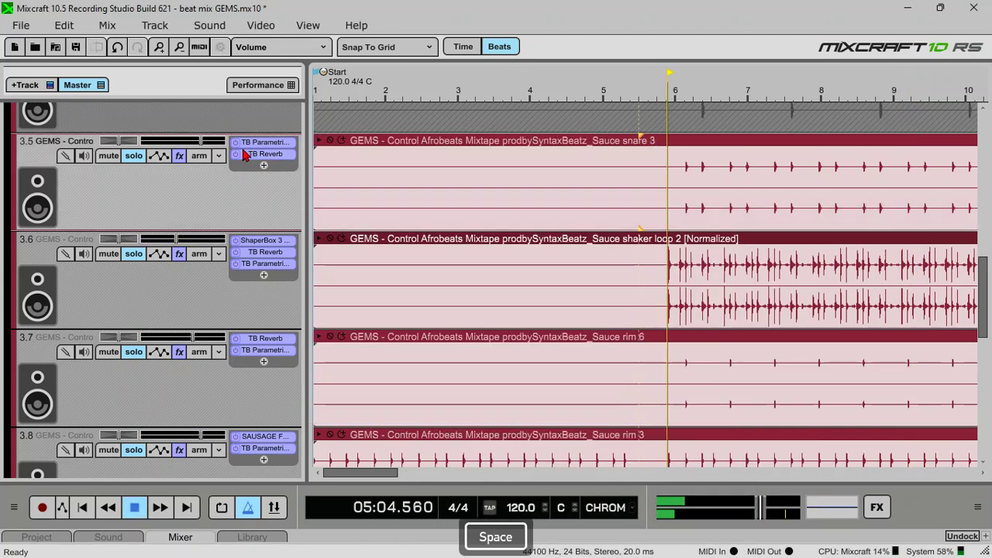
left_click_drag(258, 145, 262, 160)
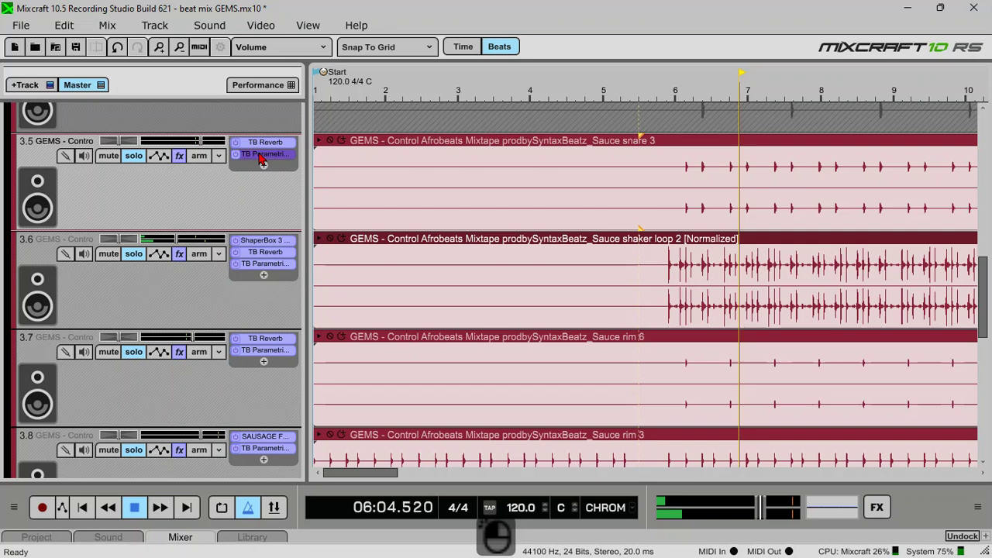
Load the Snare Low cut preset in the Sauce snare 3 parametric equalizer and save the project
left_click(264, 158)
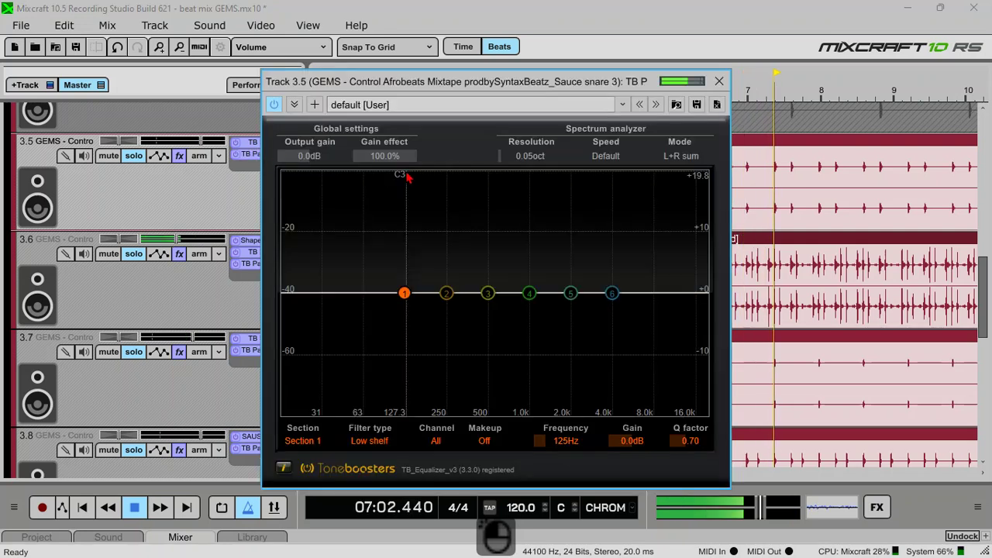
left_click(655, 105)
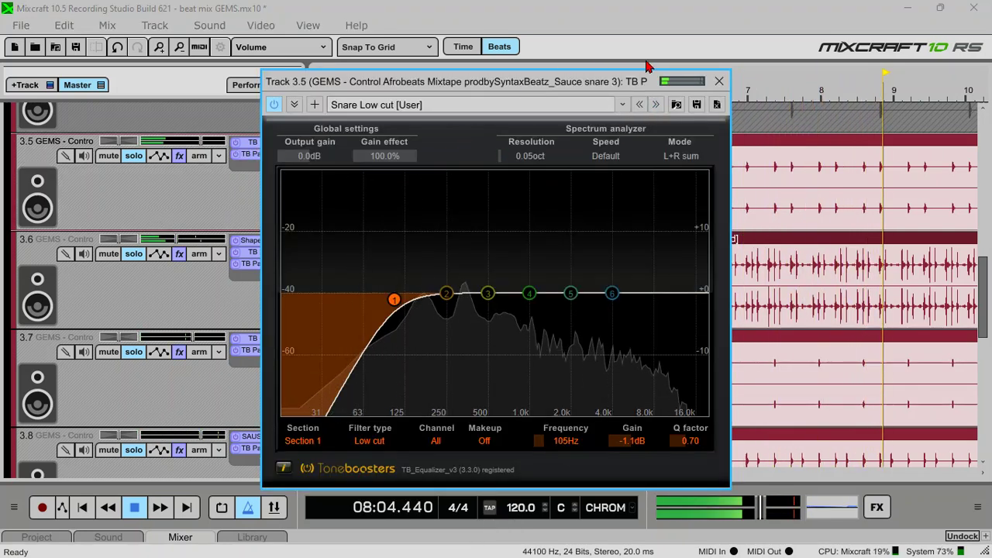
left_click_drag(368, 88, 352, 57)
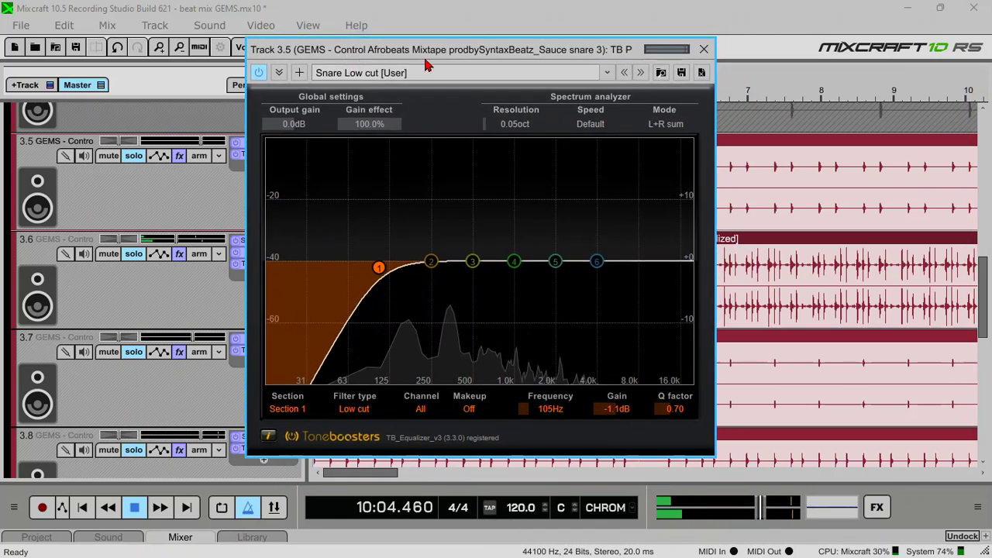
left_click(703, 51)
scroll(326, 233, "up", 5)
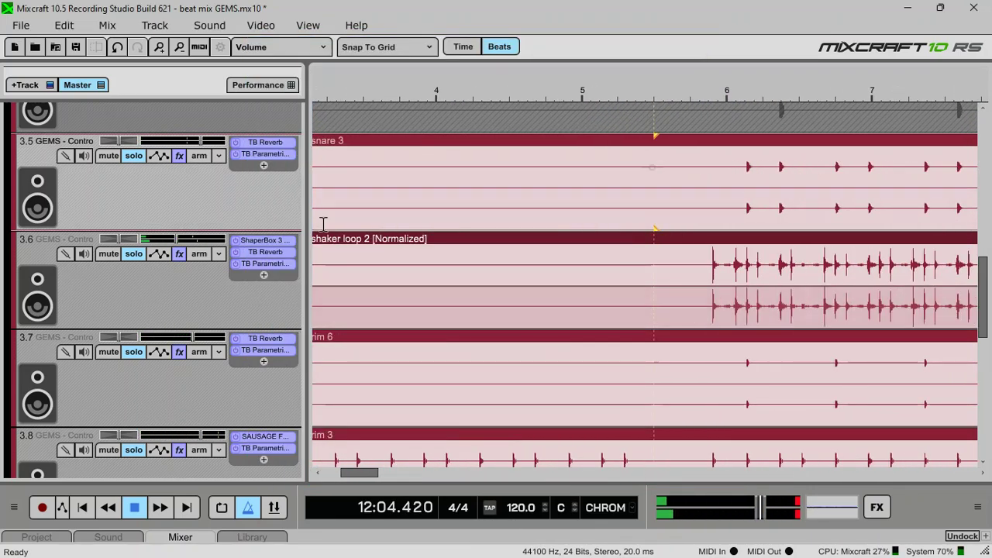
scroll(320, 219, "down", 4)
scroll(181, 243, "up", 2)
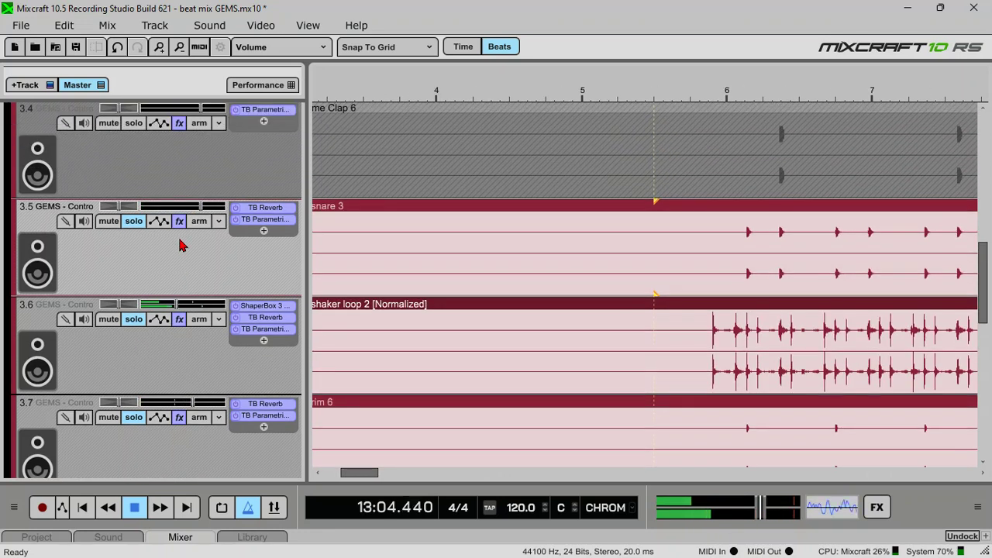
key("ctrl")
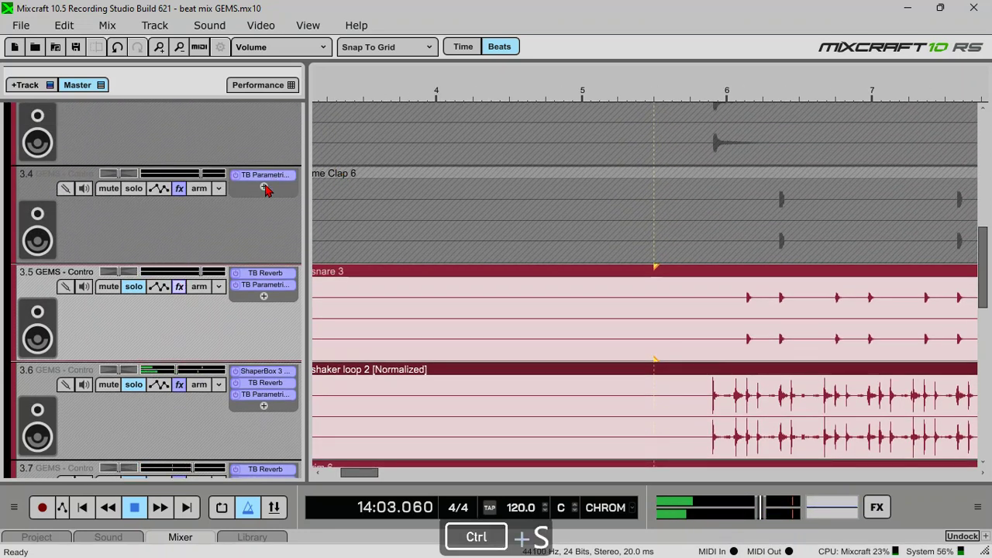
Solo the Syndrome Clap 6 track and audition it with the other soloed drums
left_click(136, 190)
key("space")
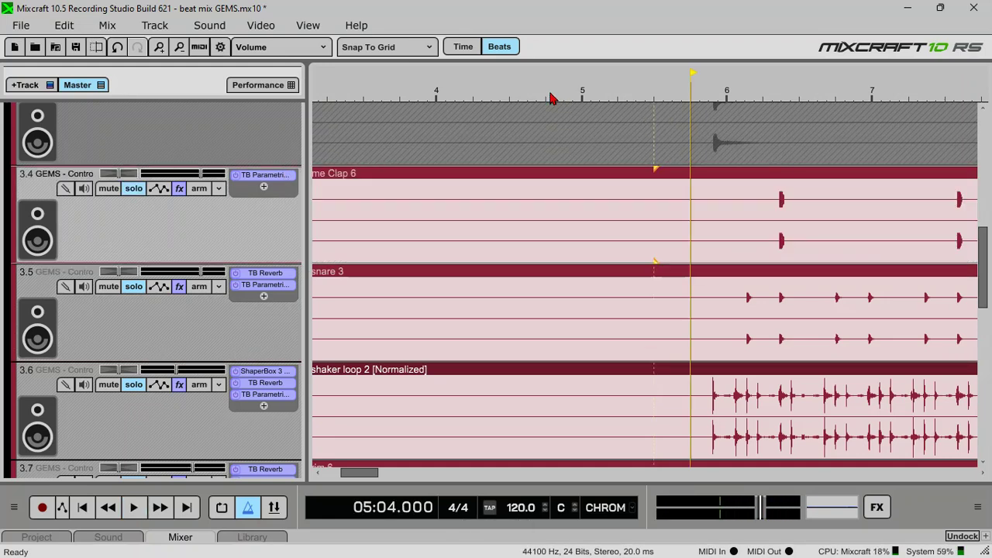
scroll(553, 97, "down", 5)
scroll(457, 87, "up", 3)
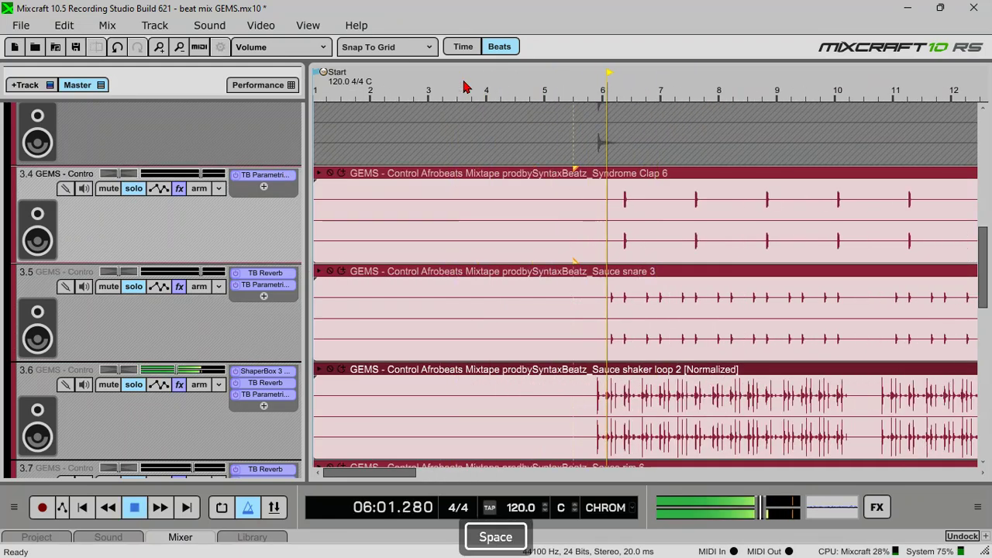
key("space")
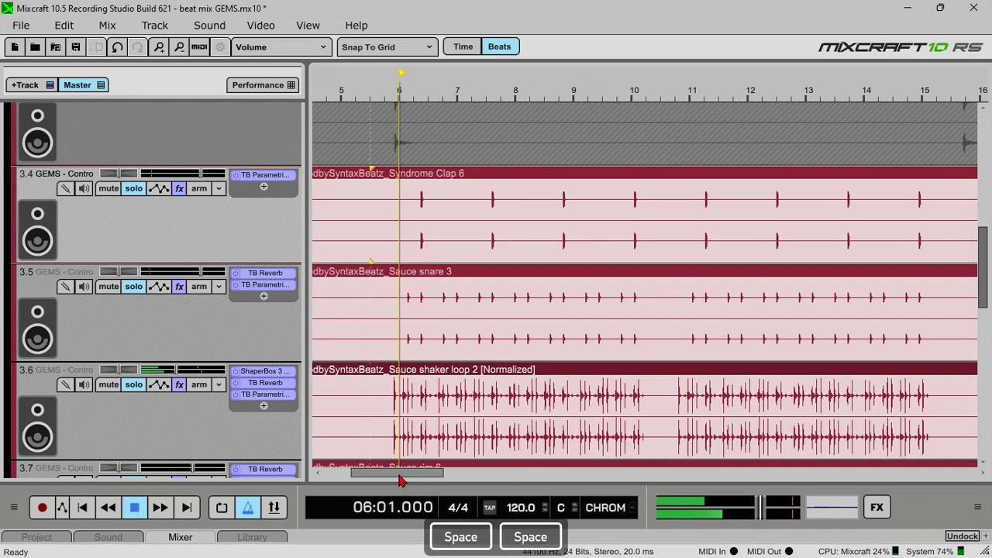
Add TB Reverb to the Syndrome Clap 6 track with the Drum Room 2 preset
left_click(264, 188)
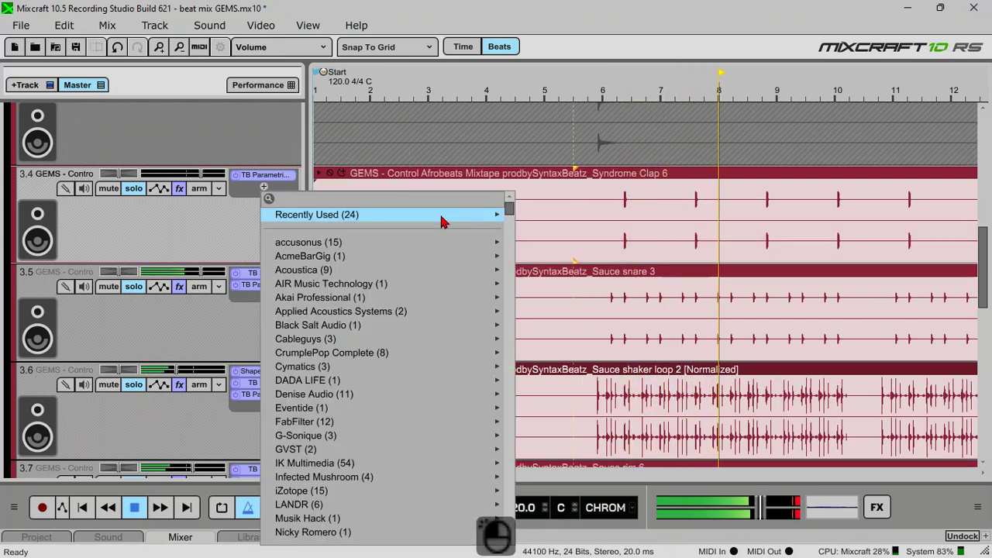
mouse_move(439, 214)
left_click(568, 220)
key("space")
left_click(502, 177)
left_click(563, 261)
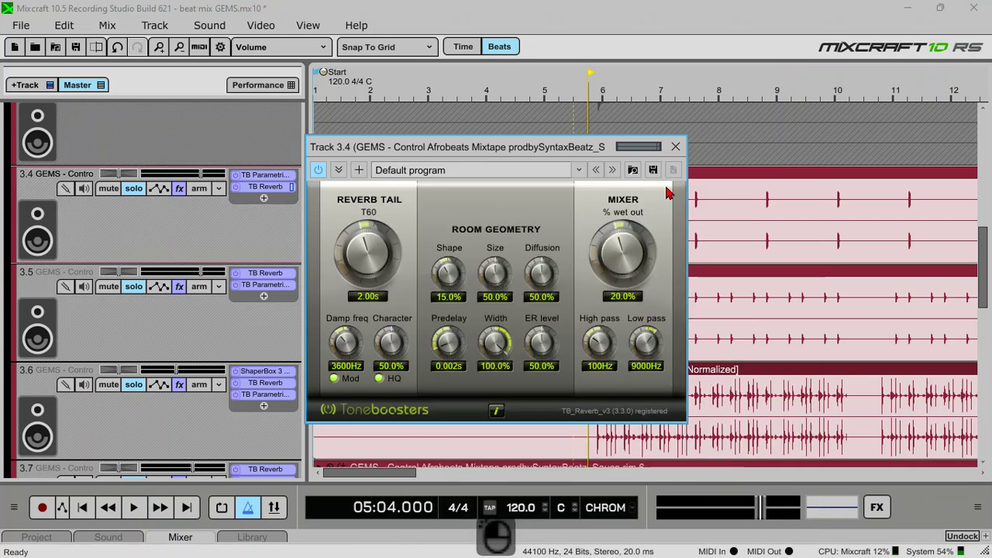
Place the Syndrome Clap 6 equalizer after the reverb and load its Snare Low cut preset
left_click(676, 147)
key("space")
left_click_drag(264, 175, 264, 192)
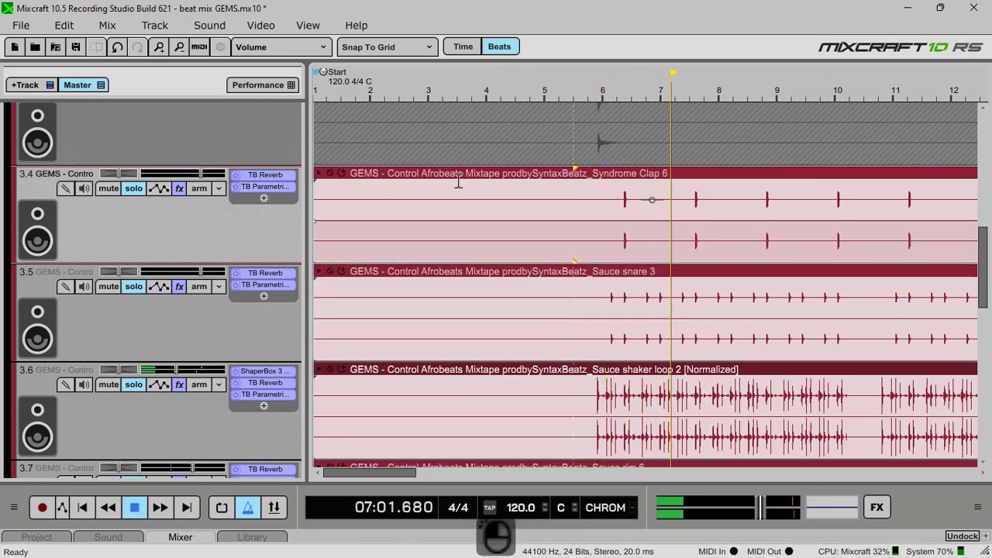
left_click(281, 190)
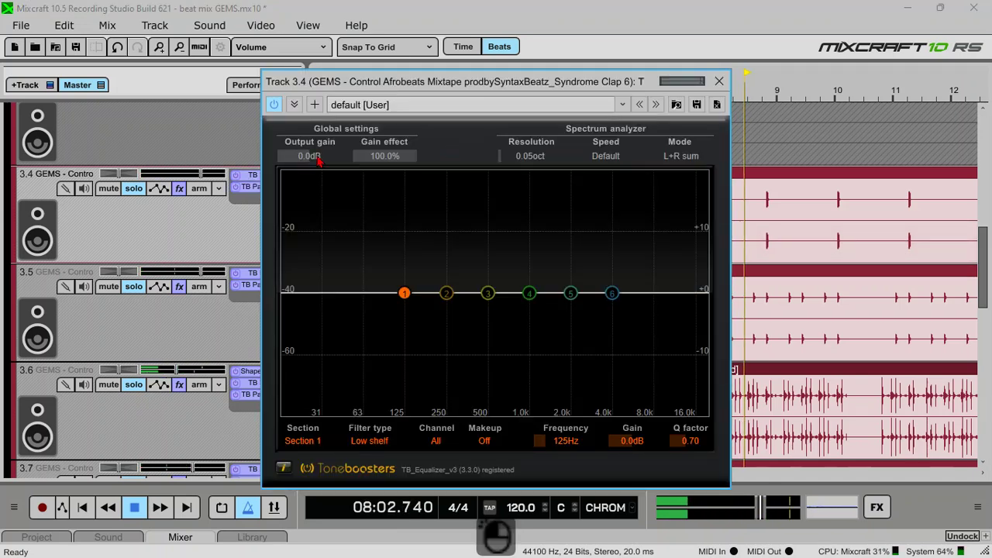
left_click(655, 104)
Raise the low-cut frequency in the Syndrome Clap 6 equalizer while auditioning, and save the project
left_click_drag(485, 72, 500, 66)
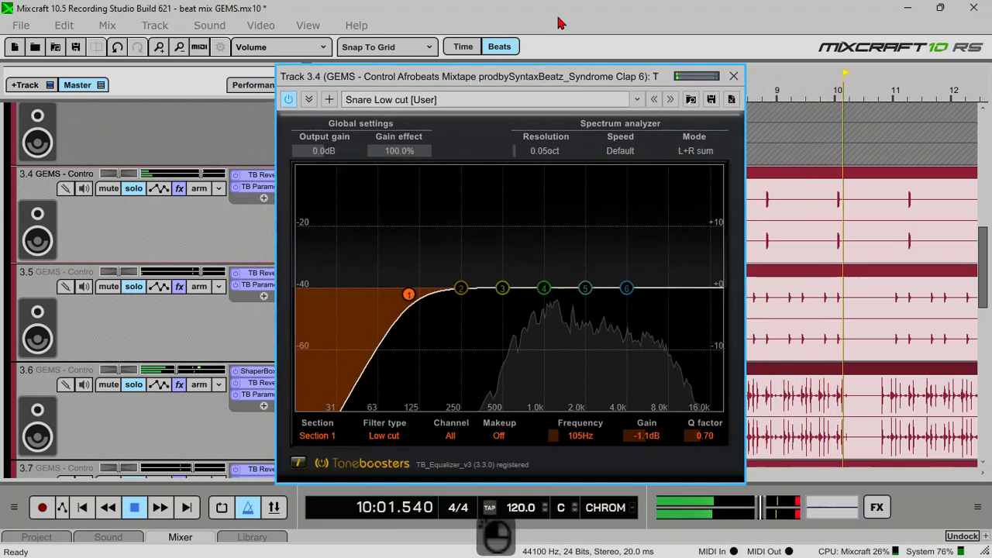
key("space")
key("space")
left_click_drag(408, 295, 444, 288)
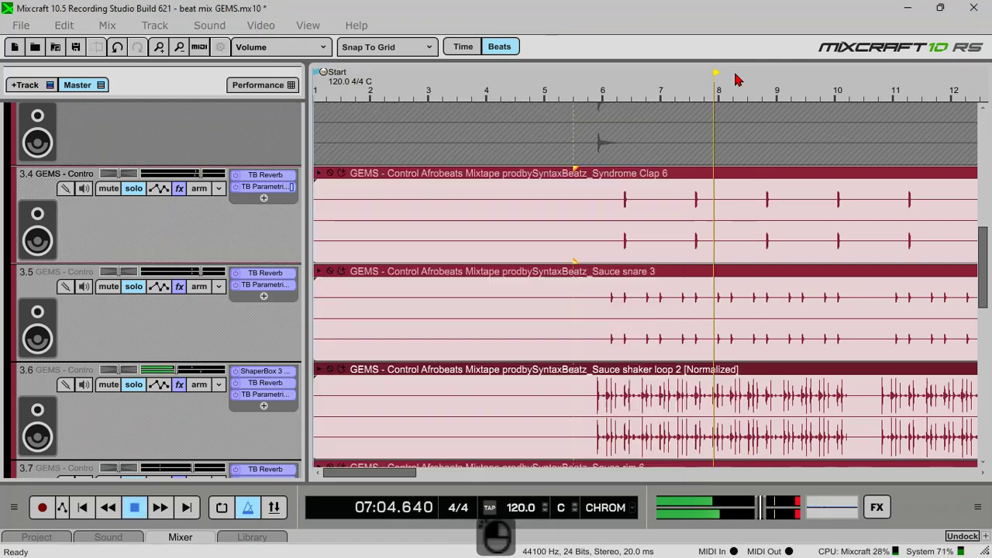
left_click(733, 75)
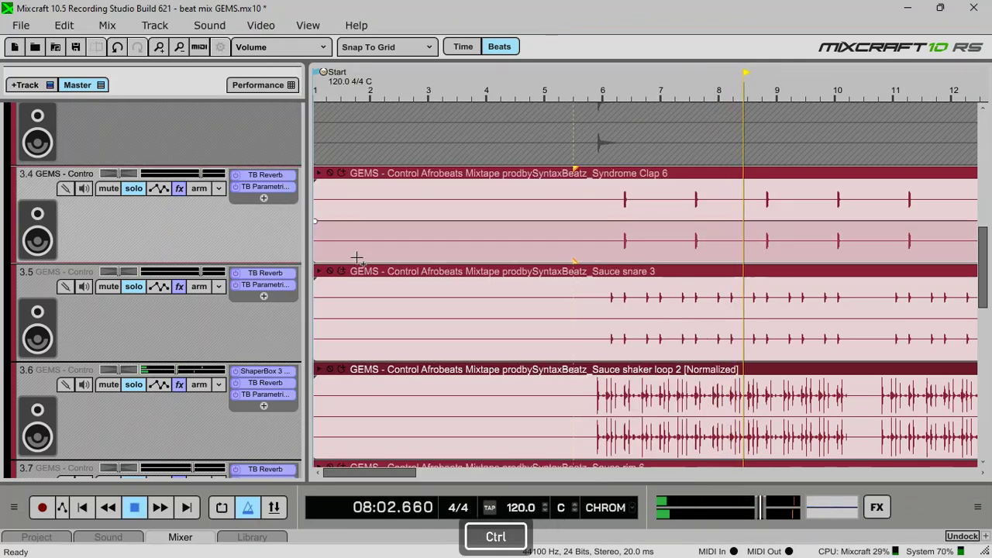
key("ctrl+s")
Solo the Syndrome fx 6 track and audition it with the other soloed drums
scroll(215, 248, "up", 4)
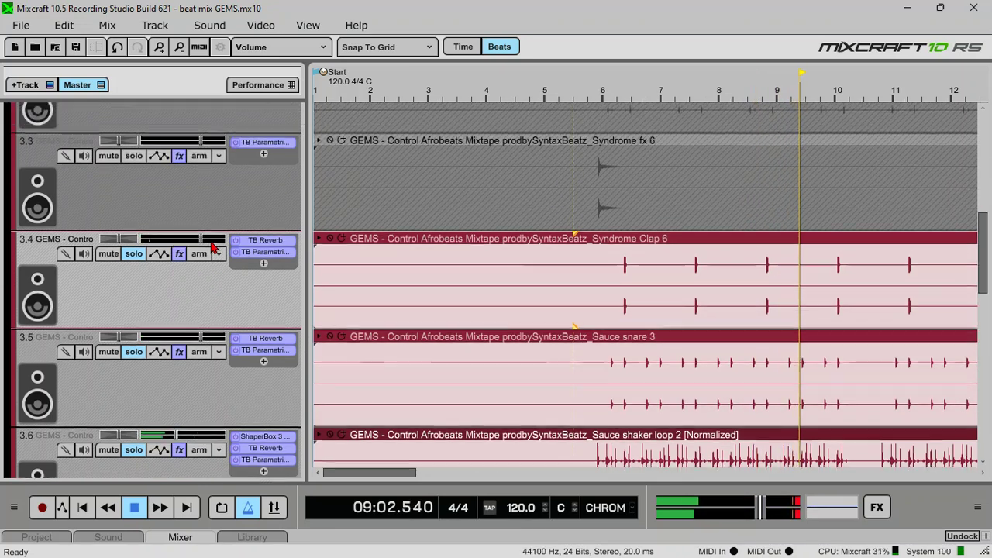
scroll(209, 242, "up", 1)
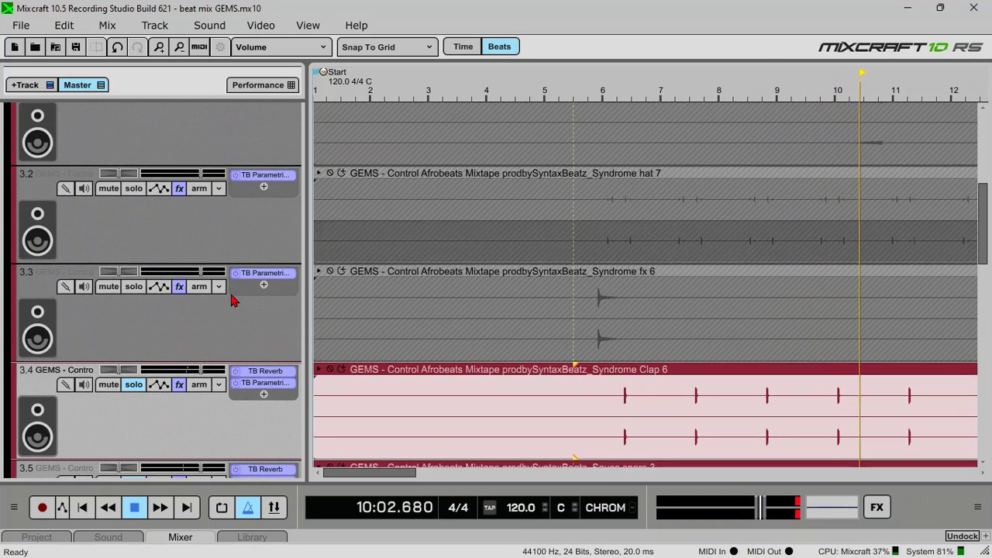
key("space")
left_click(137, 289)
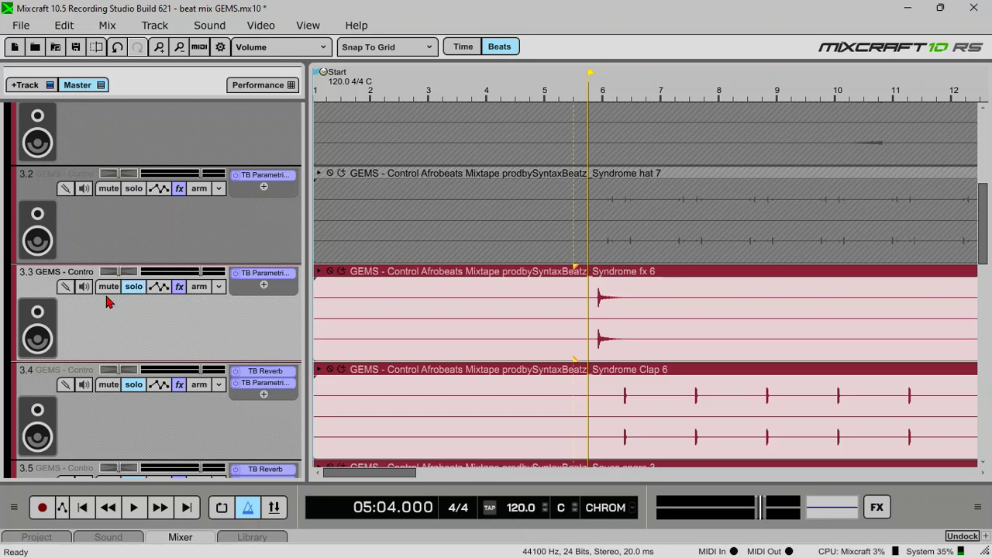
key("space")
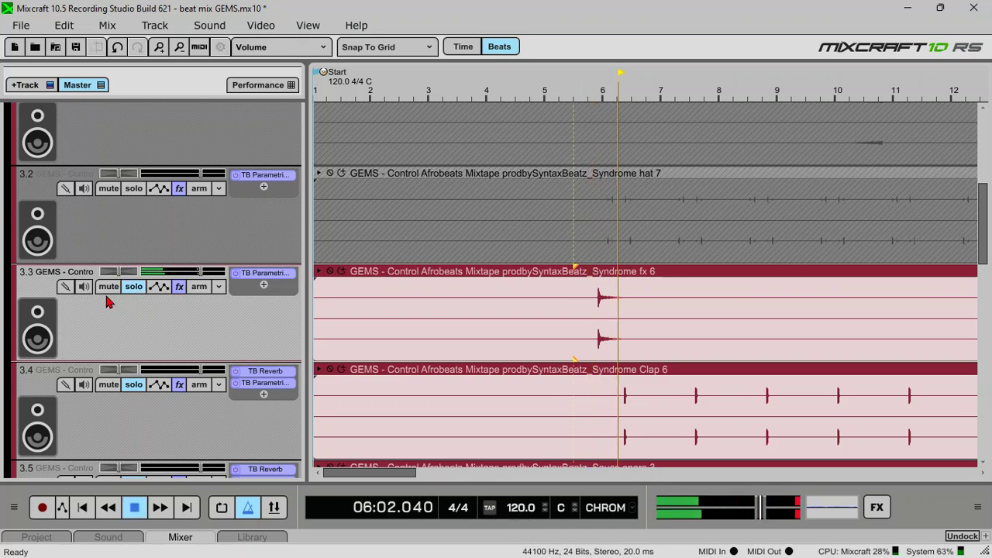
key("space")
Load the Snare Low cut preset in the Syndrome fx 6 equalizer and set the low cut to 228 Hz with -4.5 dB gain
left_click(269, 276)
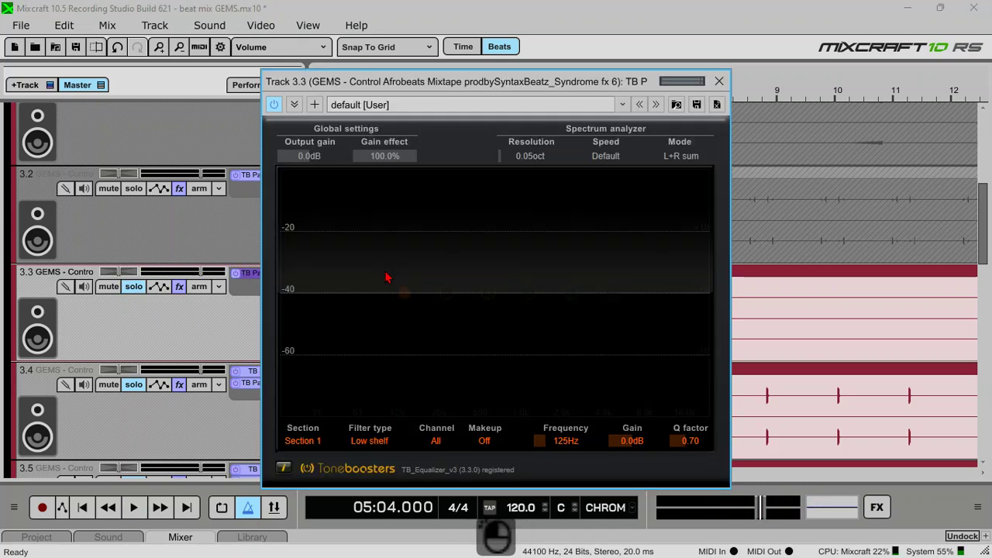
left_click(656, 105)
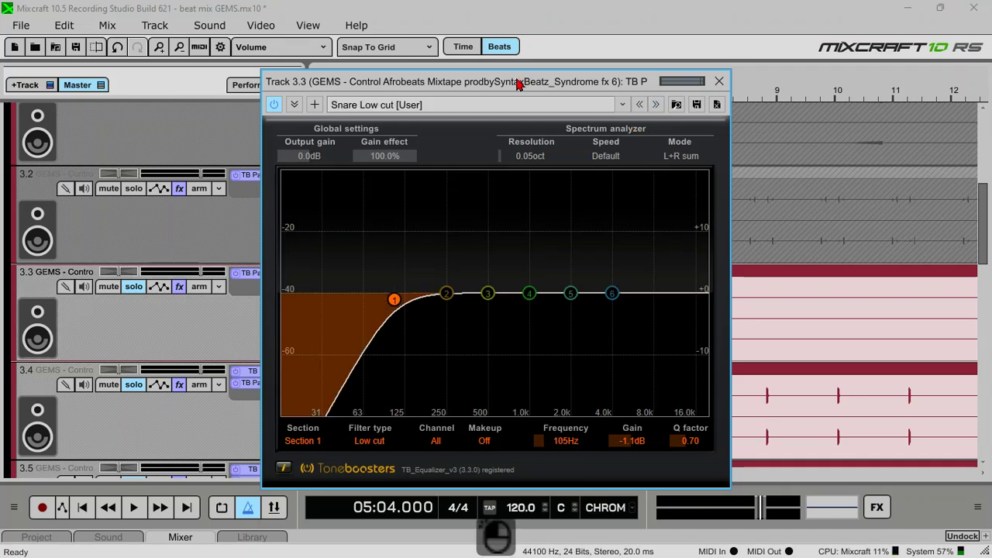
left_click_drag(519, 84, 550, 78)
key("space")
left_click_drag(431, 295, 475, 316)
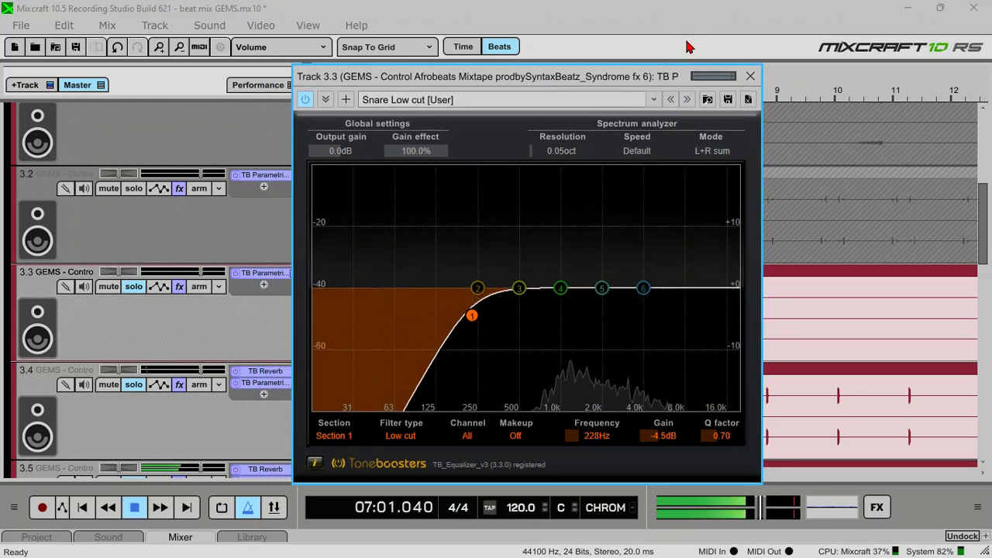
key("space")
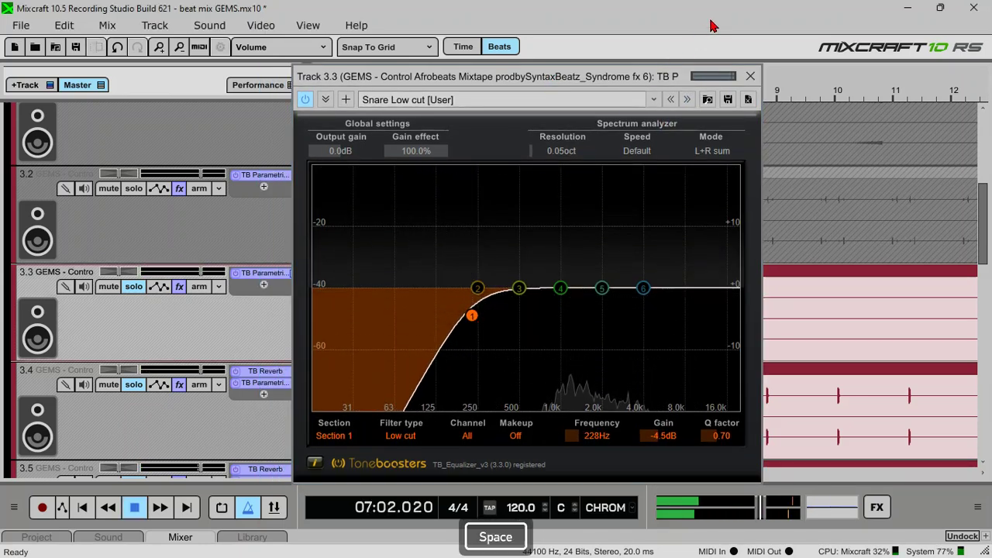
Close the Syndrome fx 6 equalizer, lower the track's volume slightly while auditioning it with the soloed drums, and save the project
key("ctrl+s")
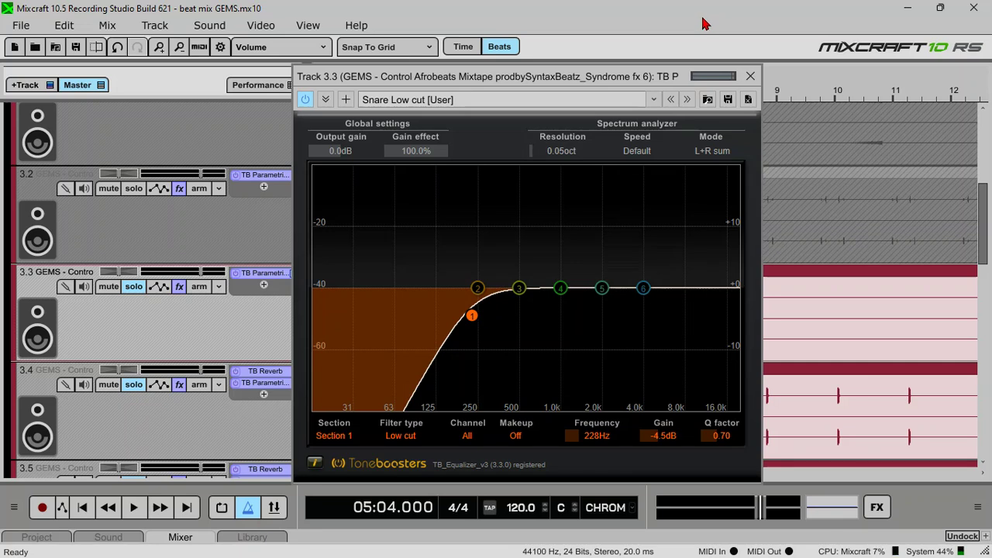
left_click(750, 76)
key("space")
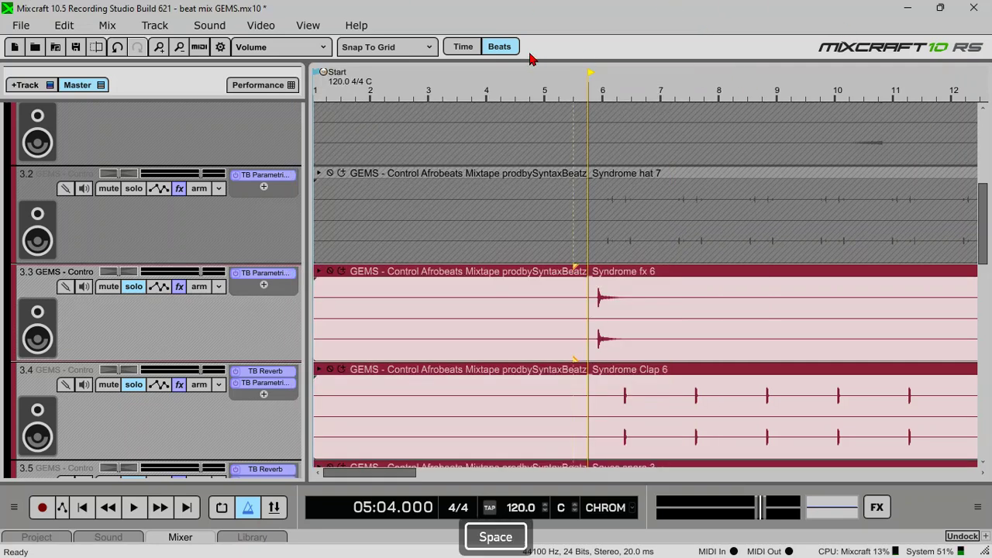
key("space")
key("space")
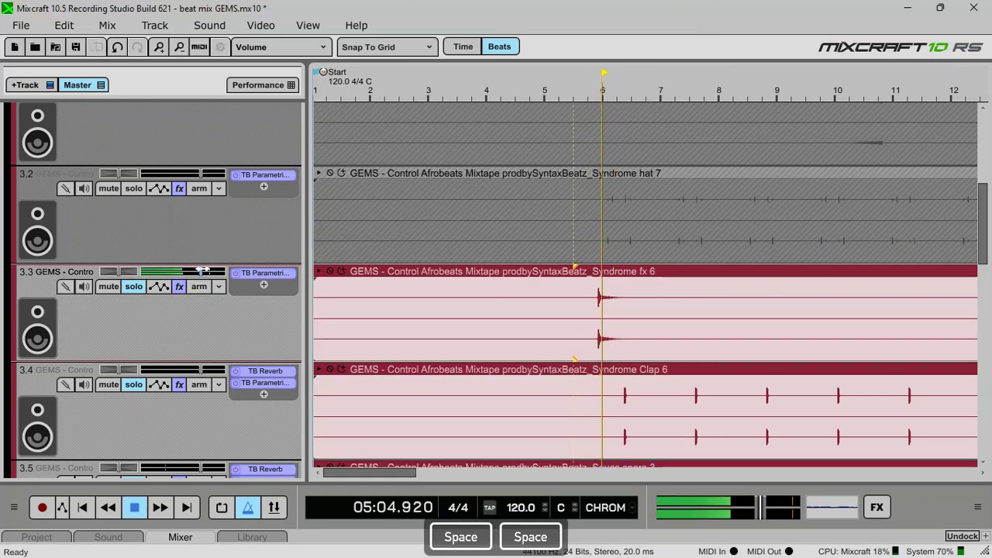
key("space")
key("space")
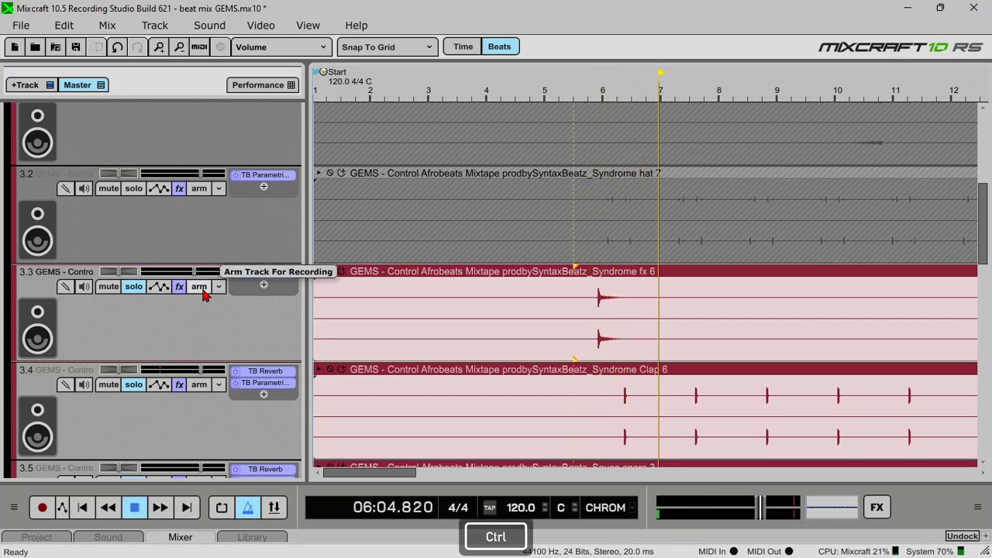
key("ctrl+s")
key("space")
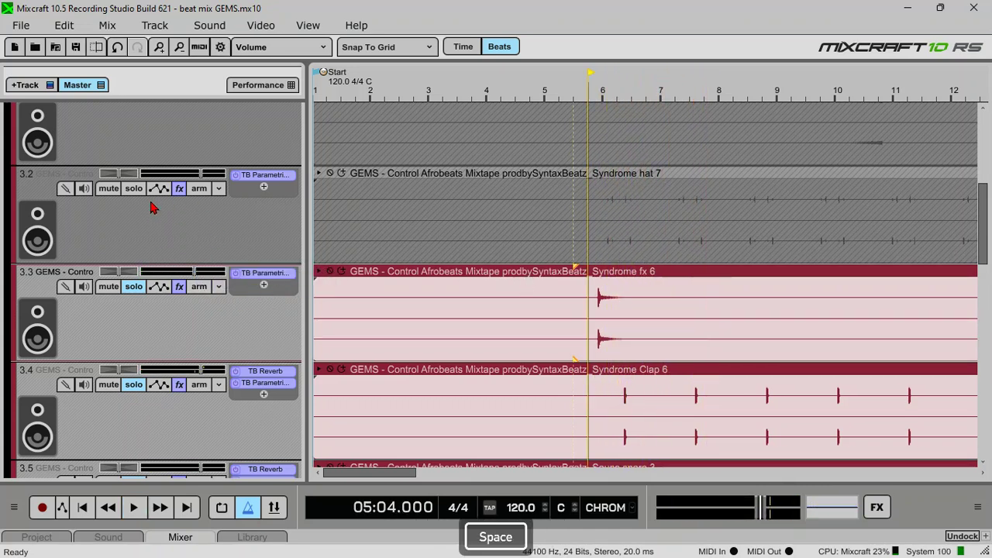
Solo the Syndrome hat 7 track, audition it with the other soloed drums, and normalize its clip
left_click(131, 191)
key("space")
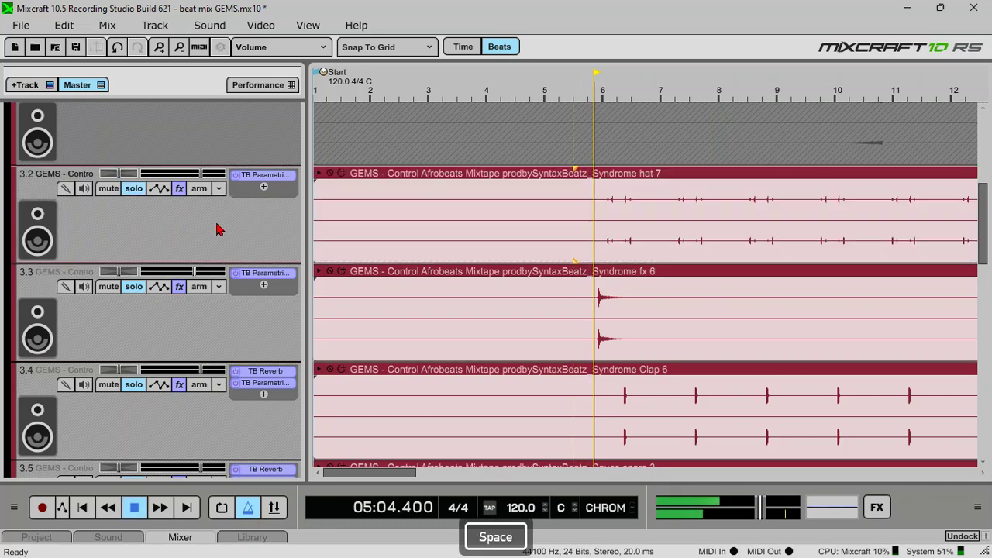
key("space")
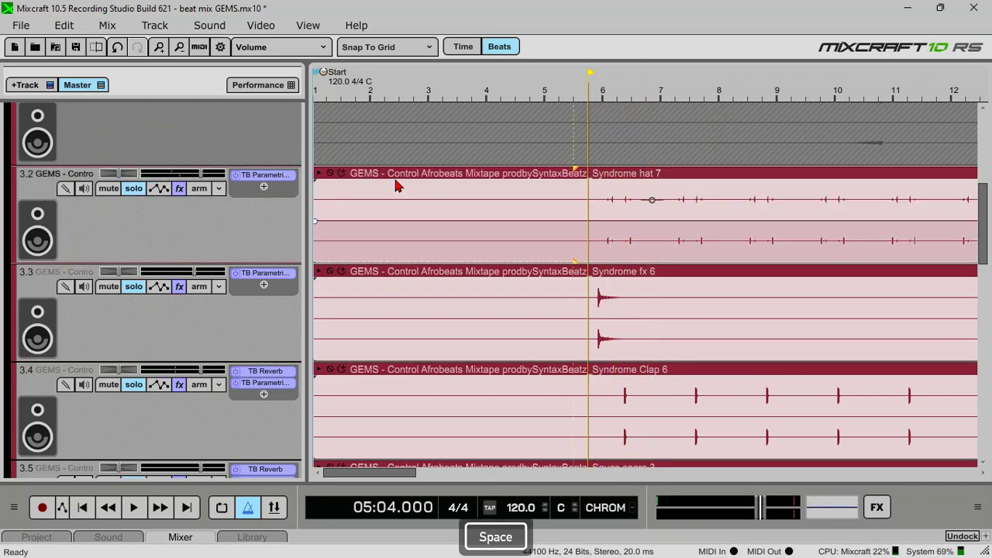
key("ctrl+k")
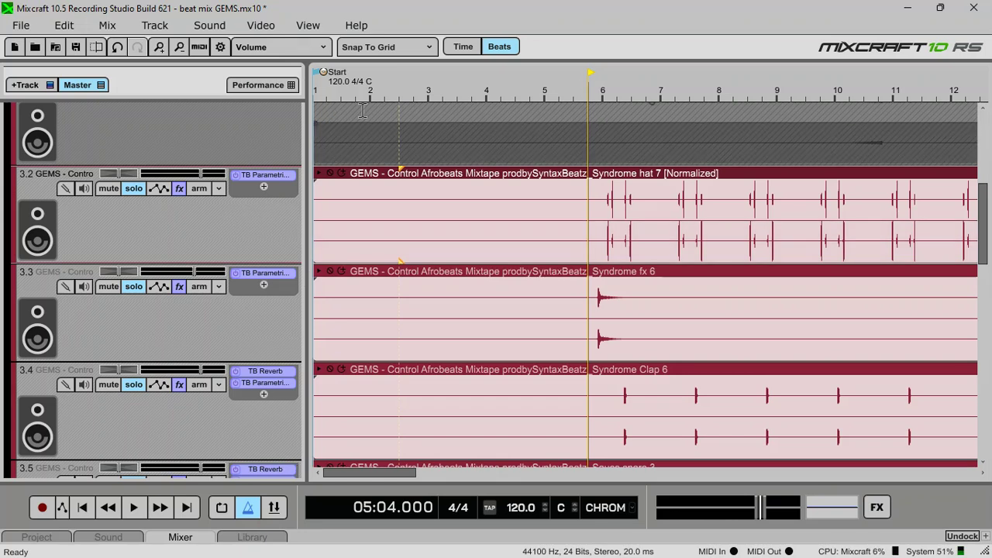
Audition the normalized hat and add the Acoustica Delay effect to the Syndrome hat 7 track
key("space")
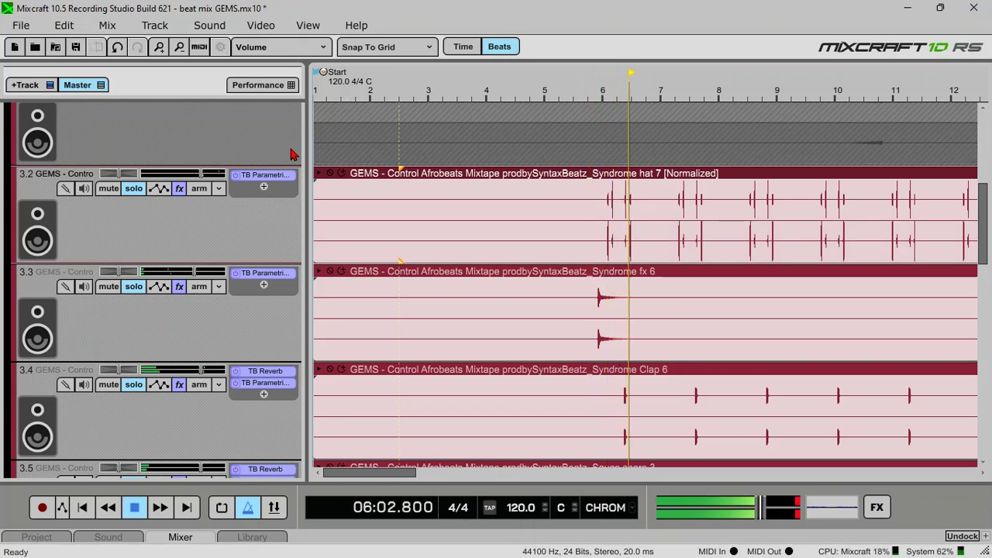
left_click(264, 188)
type("delay")
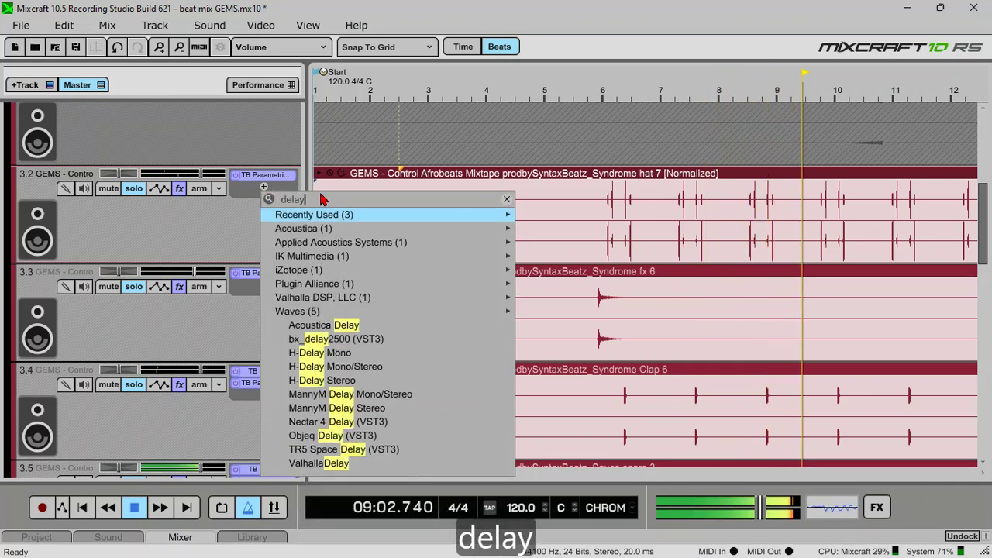
mouse_move(387, 228)
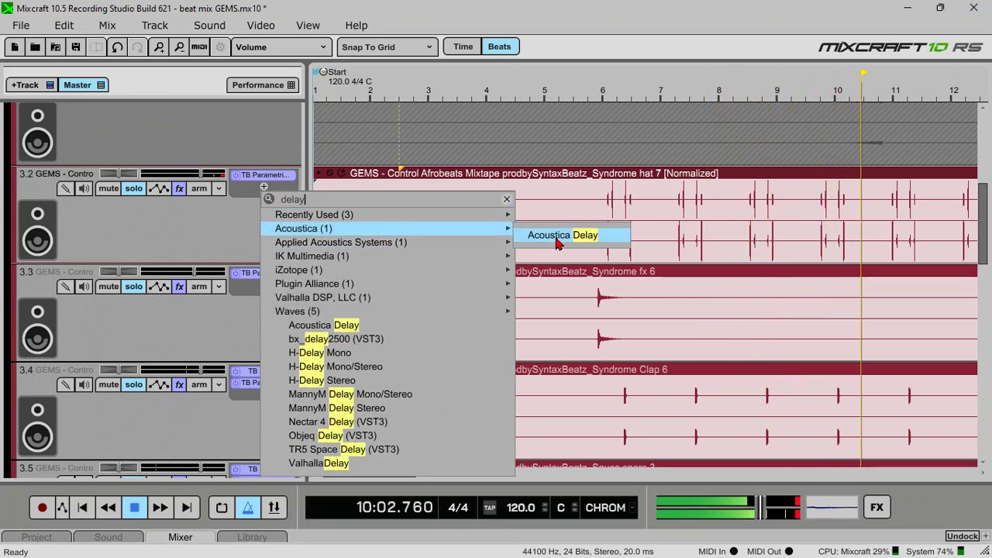
left_click(558, 237)
key("space")
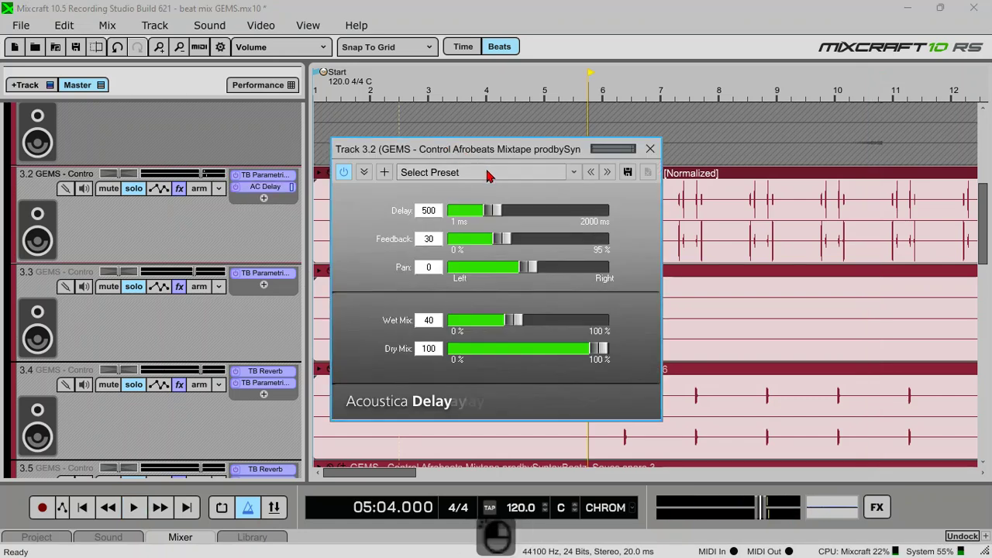
Load the Syn voc del 1 preset in the hat's delay and set feedback to 7% and wet mix to 2%
left_click(480, 172)
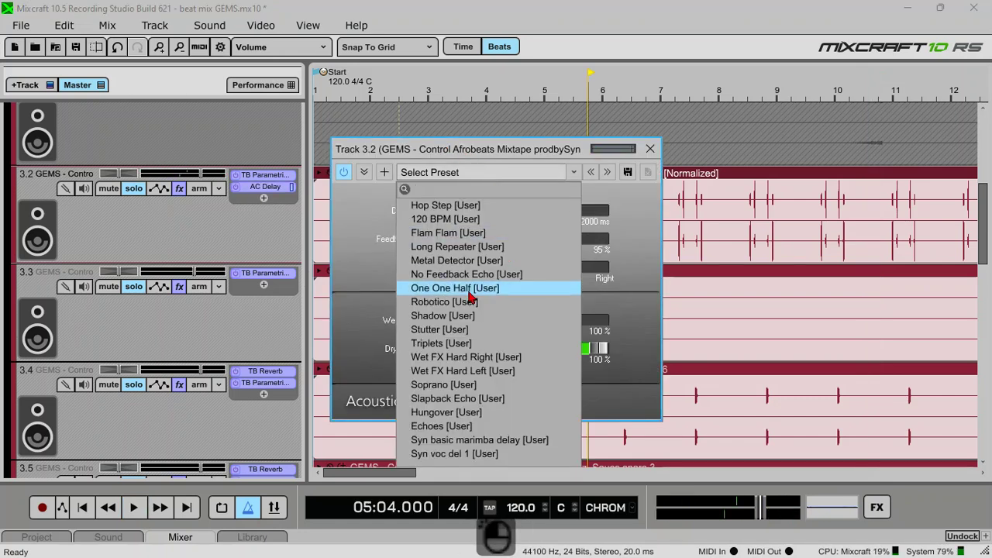
left_click(480, 453)
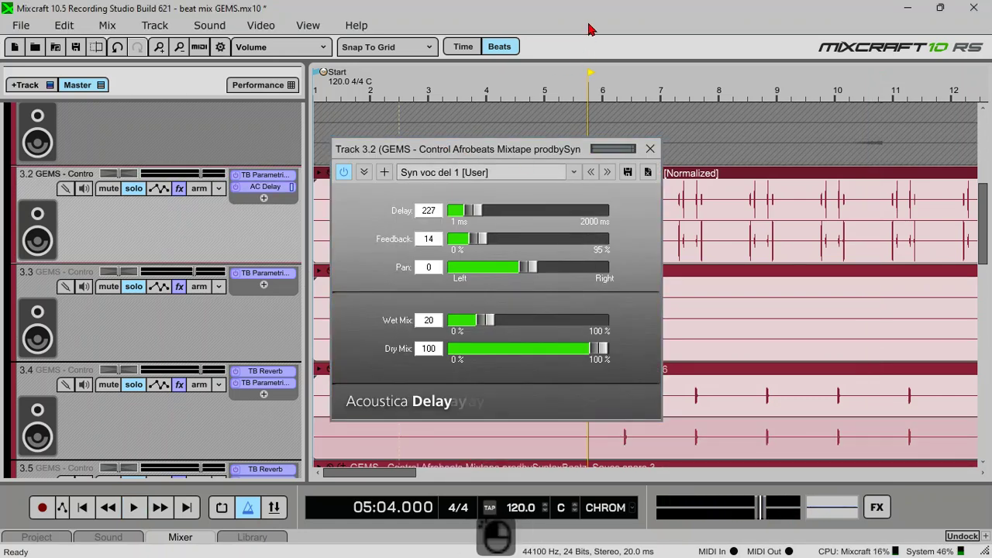
key("space")
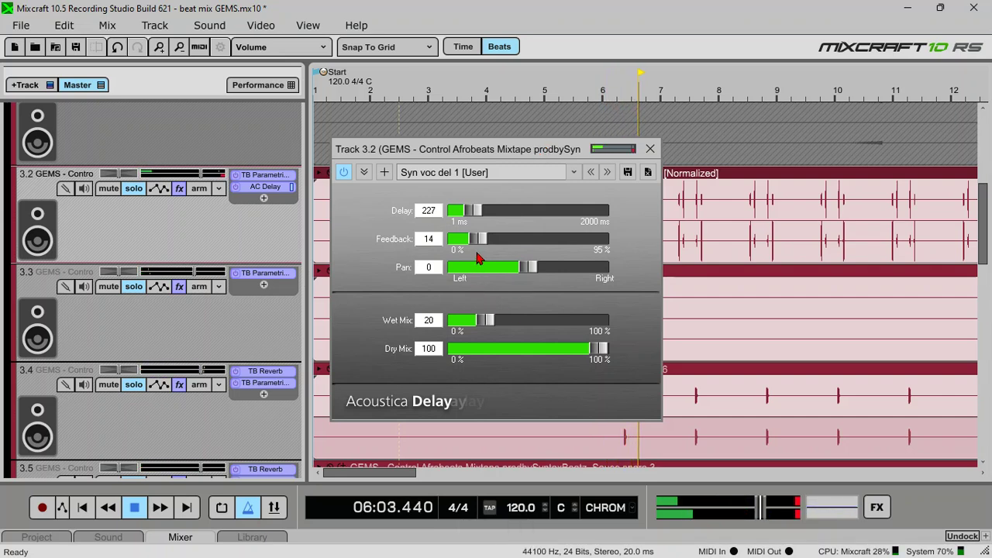
left_click_drag(480, 248, 471, 248)
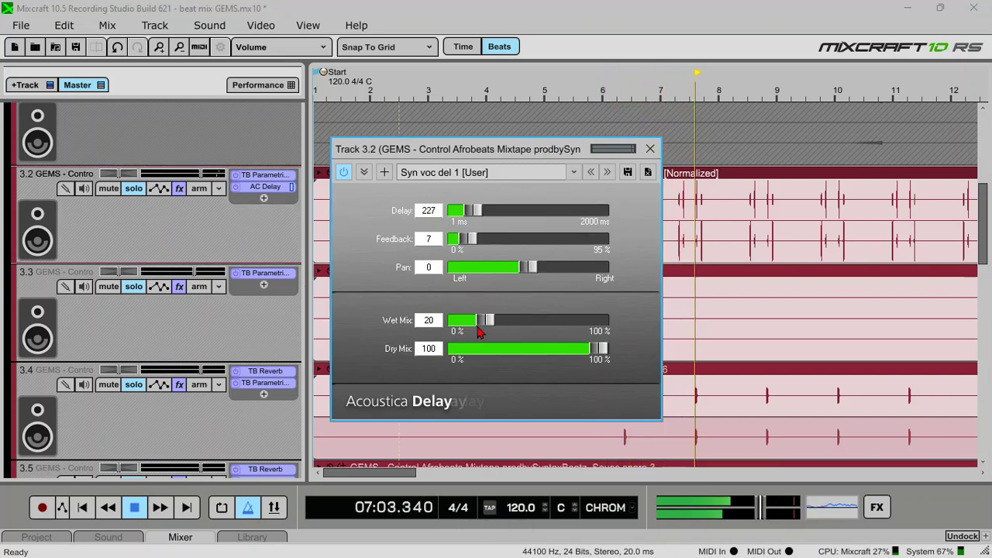
left_click_drag(484, 329, 458, 329)
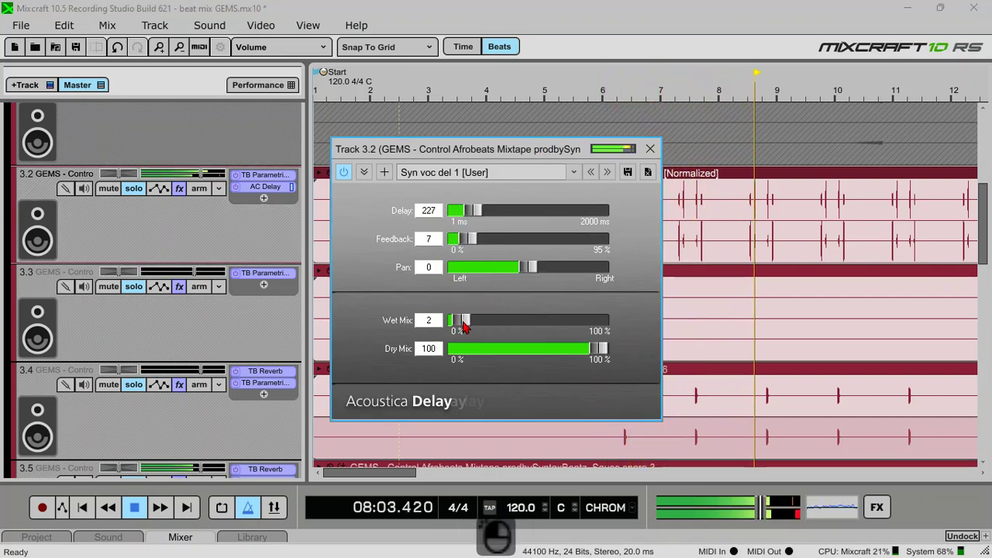
left_click(646, 148)
Place the delay before the equalizer on the Syndrome hat 7 track and lower the track volume to about -9.9 dB
left_click_drag(262, 189, 264, 177)
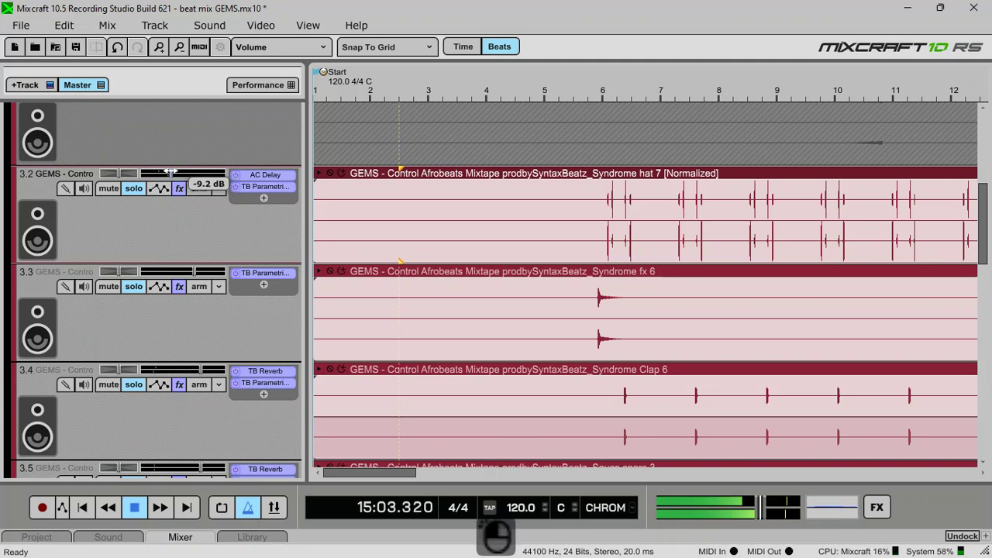
key("space")
key("space")
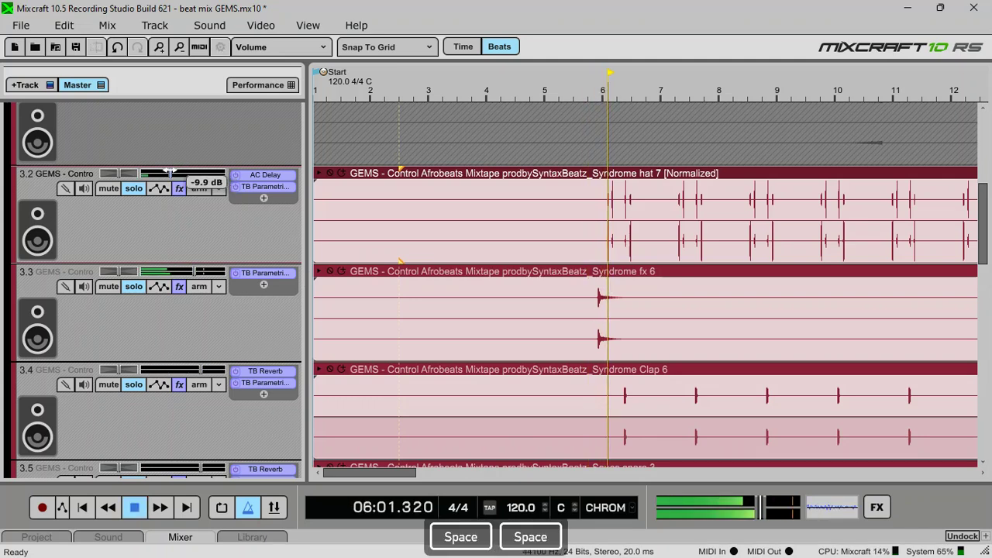
Load the Snare Low cut preset in the Syndrome hat 7 equalizer and set the low cut to 177 Hz with -5.1 dB gain
double_click(267, 188)
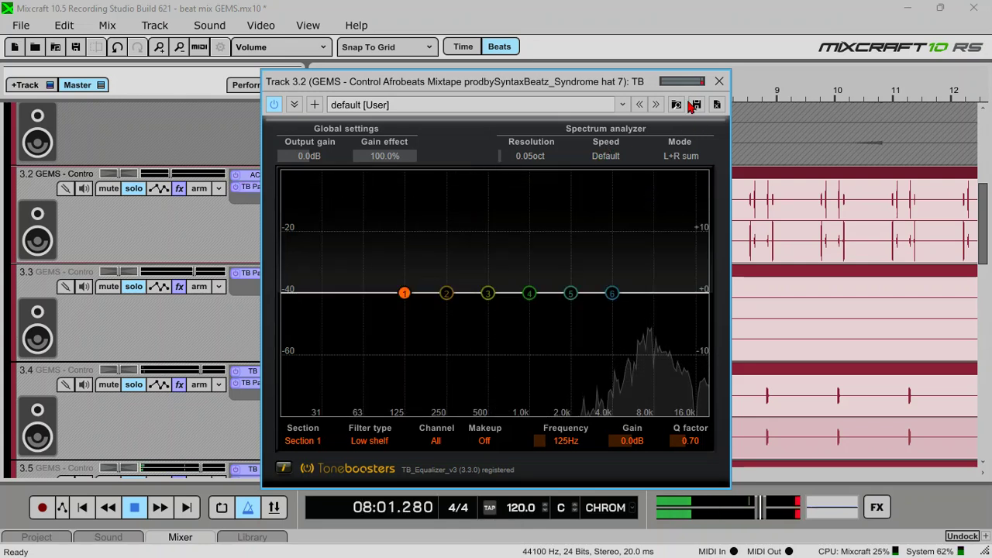
left_click(656, 104)
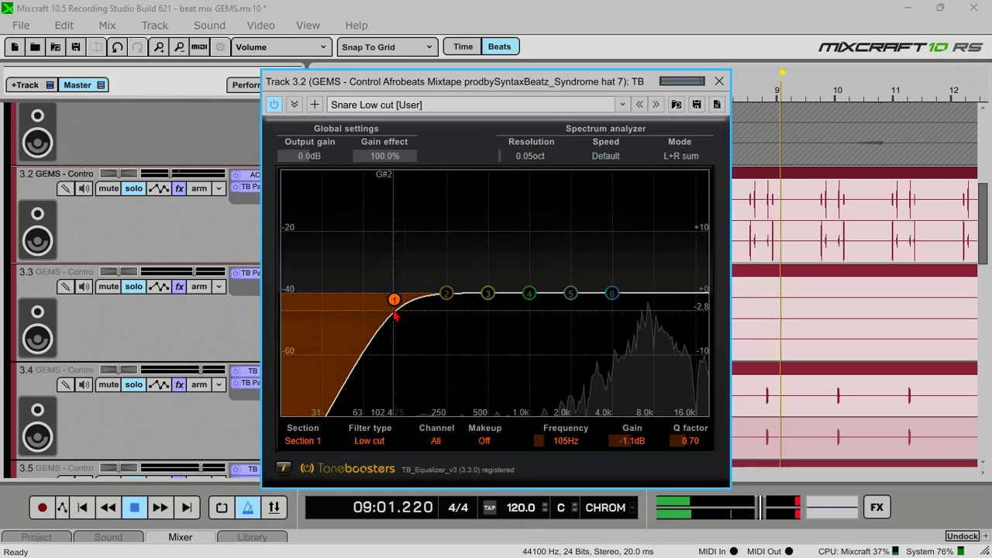
left_click_drag(394, 311, 426, 335)
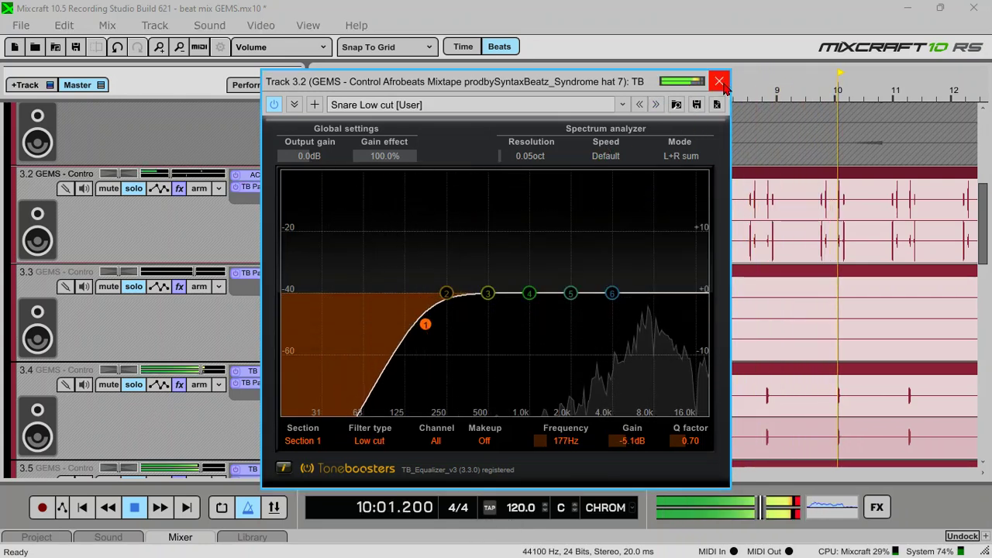
left_click(719, 82)
Audition the processed hat with the other soloed drums and save the project
key("space")
key("space")
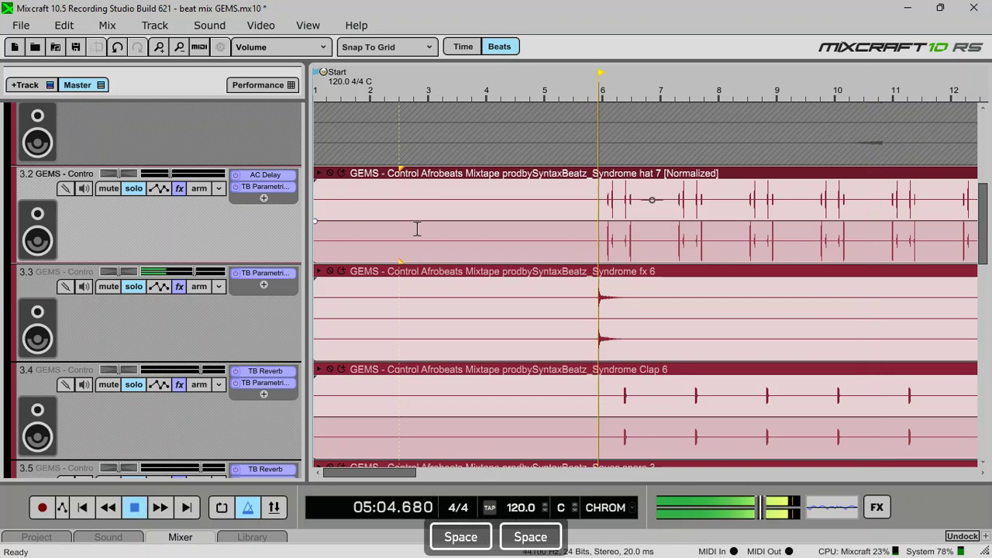
key("space")
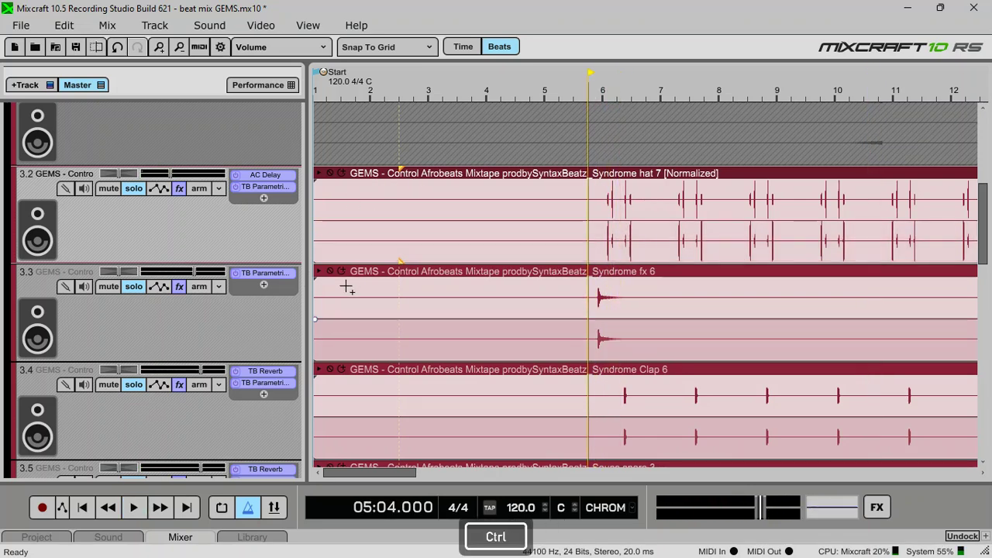
key("ctrl+s")
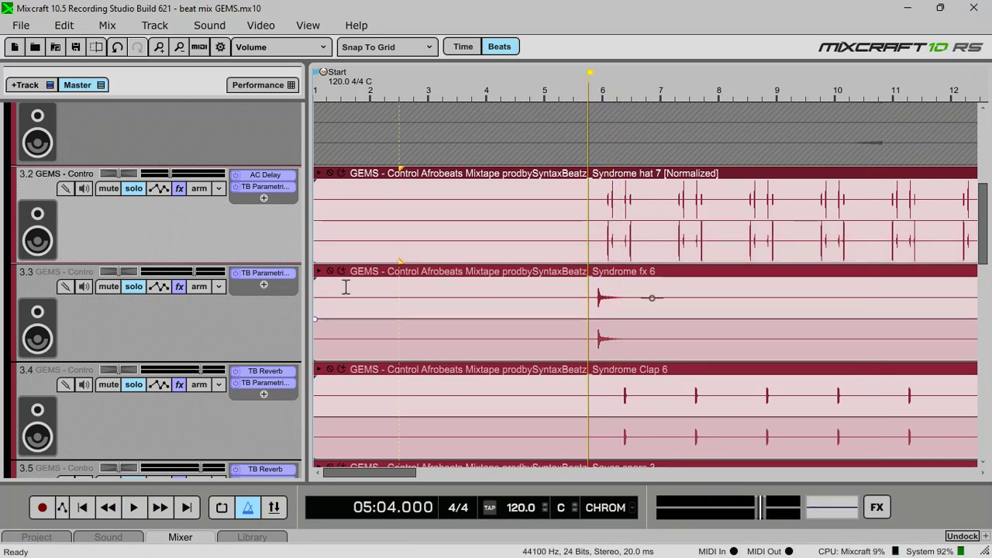
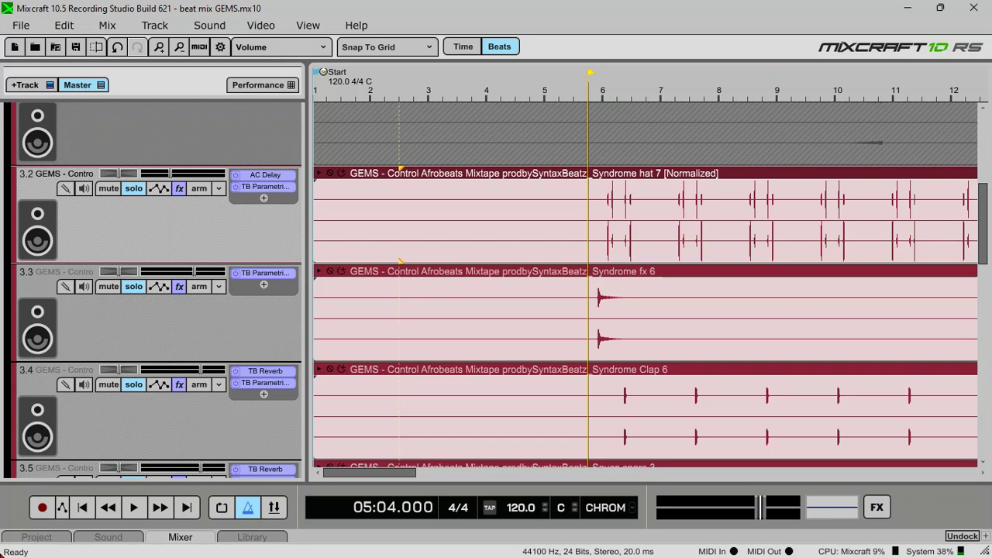
Solo the TrapLordz - Monk Crash track and audition it from bar 9 with the other soloed drums
scroll(167, 268, "up", 3)
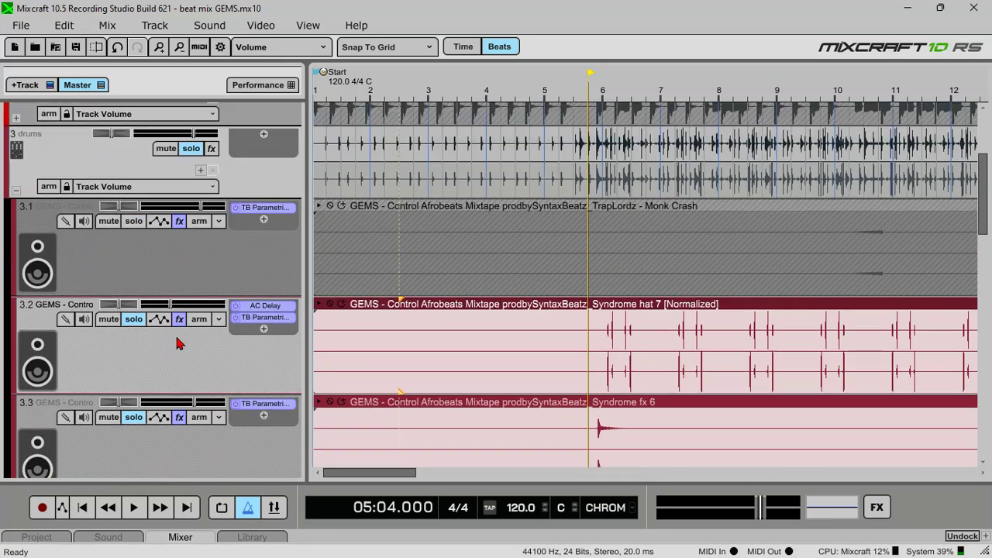
left_click(134, 224)
scroll(457, 88, "down", 5)
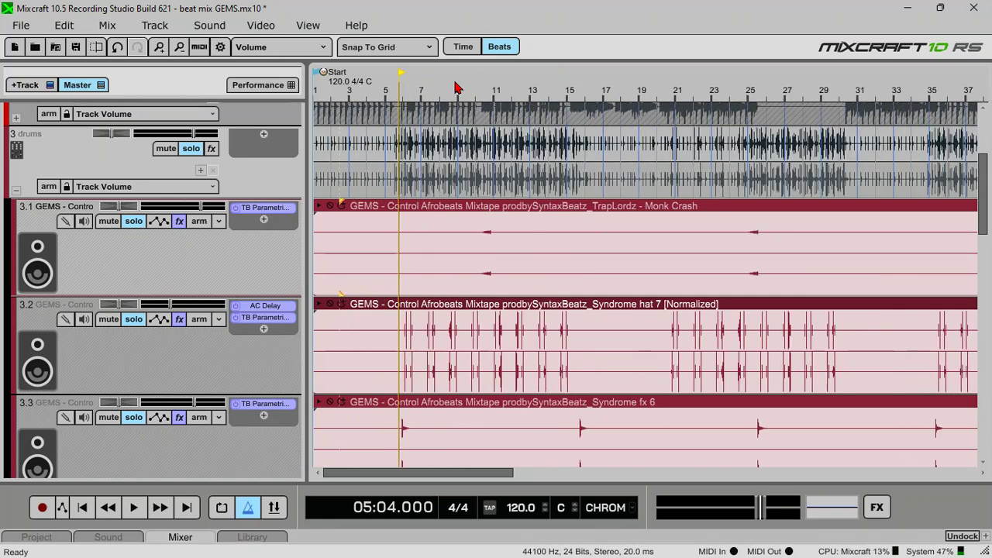
scroll(476, 87, "up", 5)
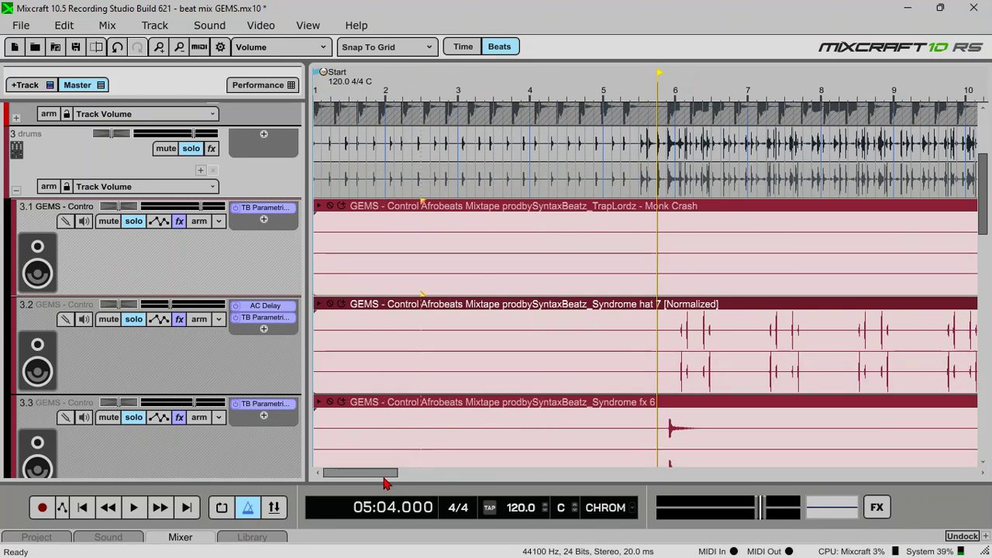
left_click_drag(389, 475, 431, 474)
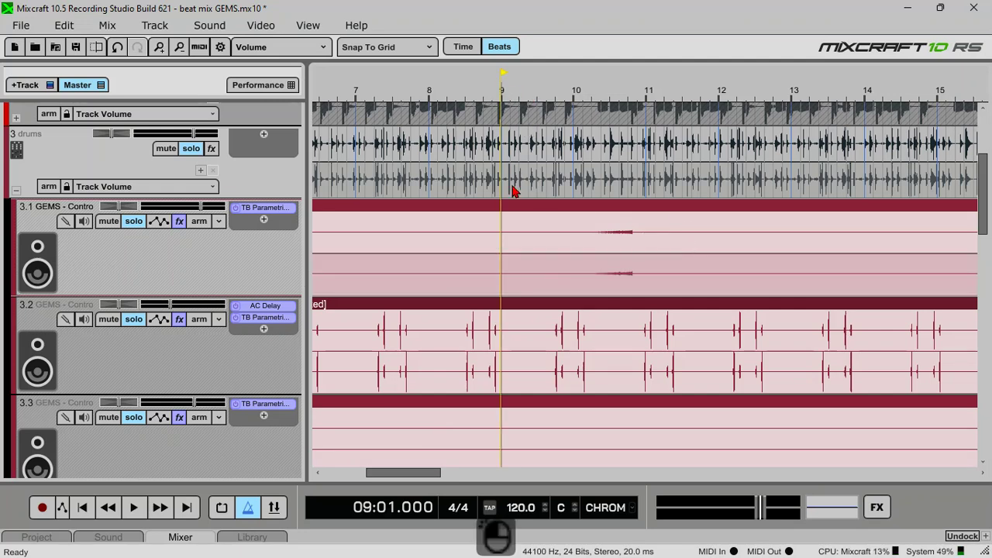
key("space")
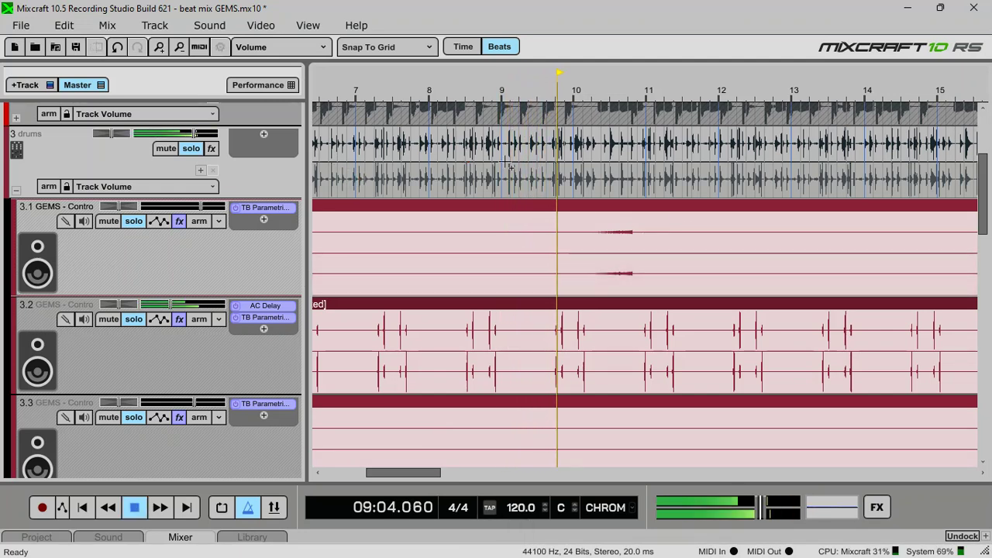
Add the TB Reverb effect to the Monk Crash track and resume playback
left_click(267, 220)
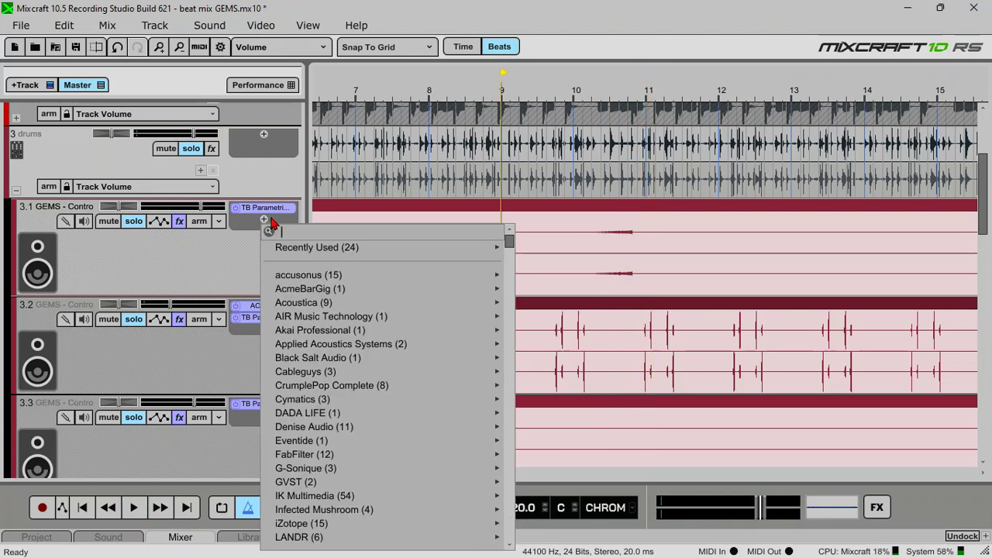
type("rever")
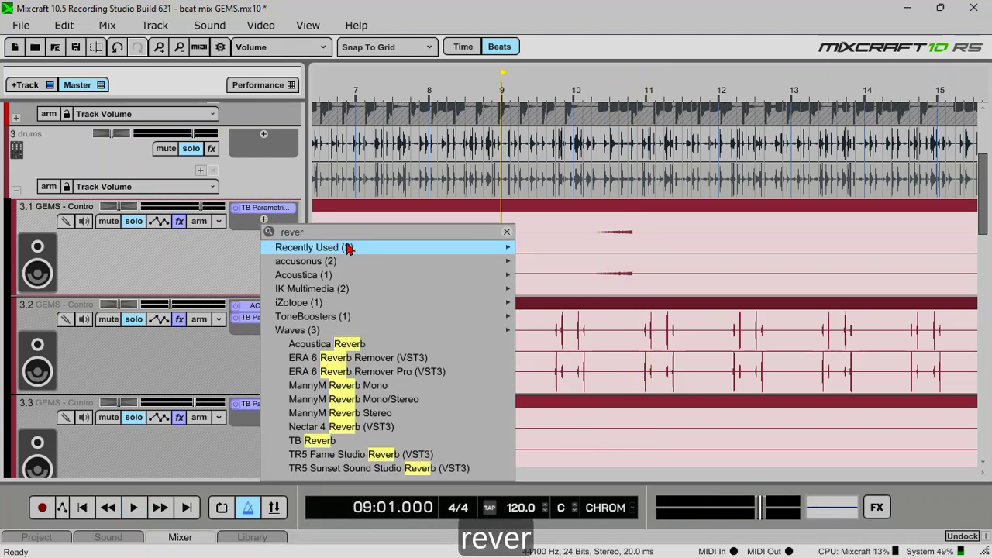
mouse_move(348, 248)
left_click(575, 251)
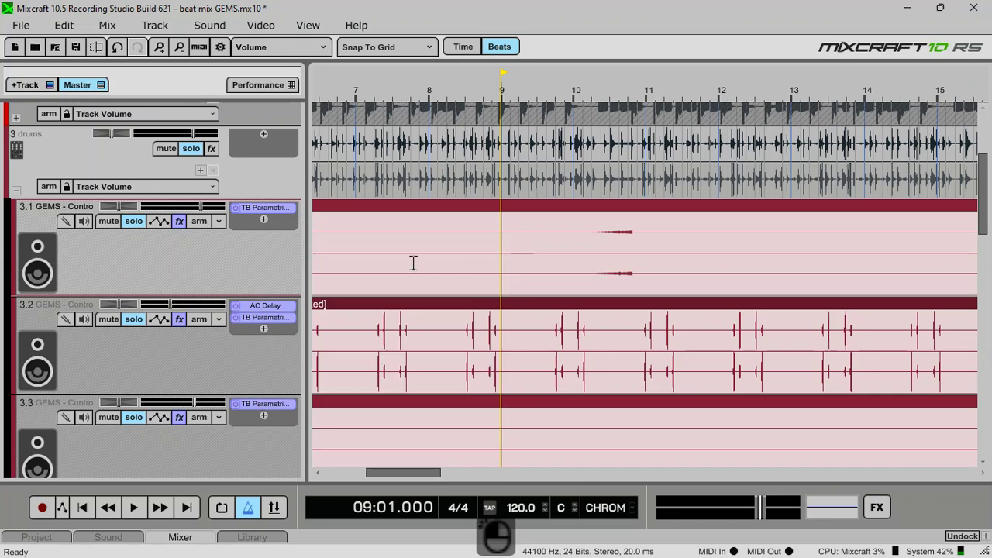
key("space")
Load the Snare Low cut preset in the Monk Crash track's parametric equalizer and set the low cut to 254 Hz with 0.0 dB gain
left_click_drag(276, 221, 265, 211)
left_click(266, 220)
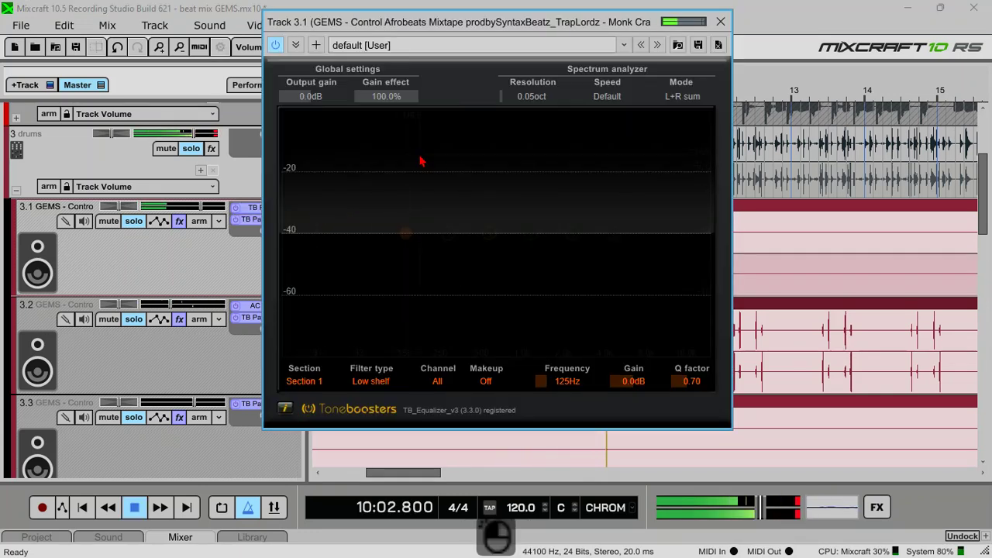
left_click(658, 45)
key("space")
key("space")
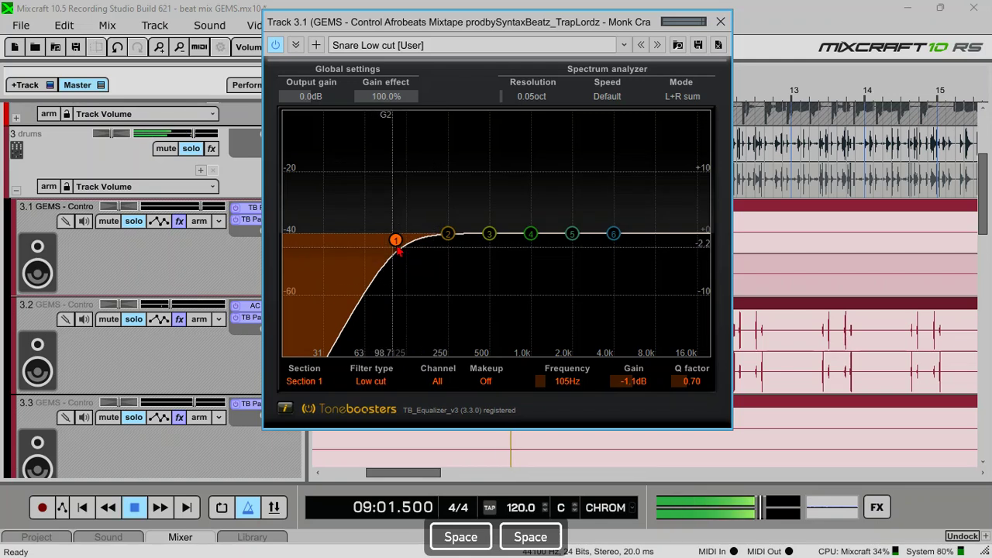
left_click_drag(449, 239, 451, 240)
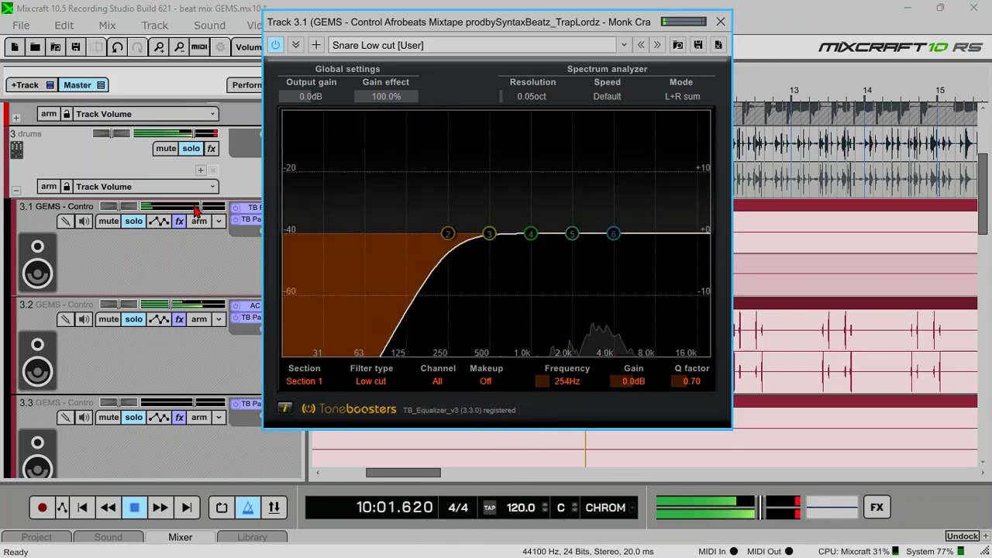
left_click(717, 23)
Audition the Monk Crash with its reverb, pan the track slightly left and replay it with the other soloed drums
key("space")
key("space")
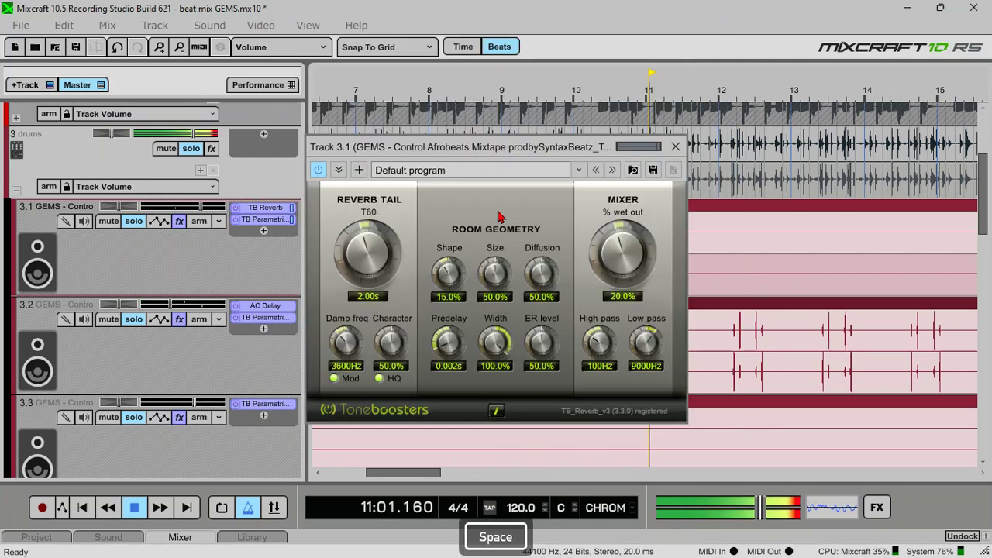
left_click(671, 144)
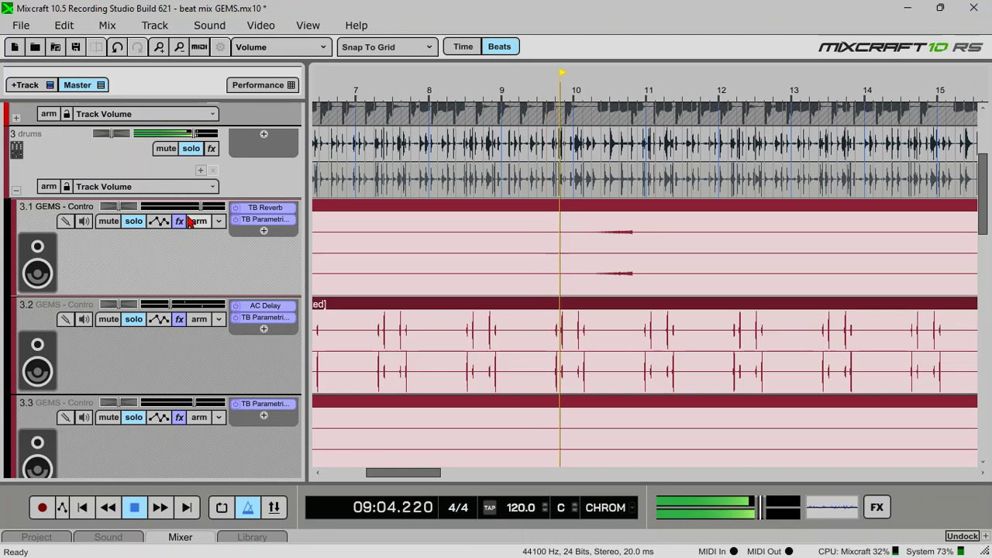
mouse_move(117, 206)
left_mouse_down()
mouse_move(113, 214)
mouse_move(107, 204)
left_mouse_up()
key("space")
key("space")
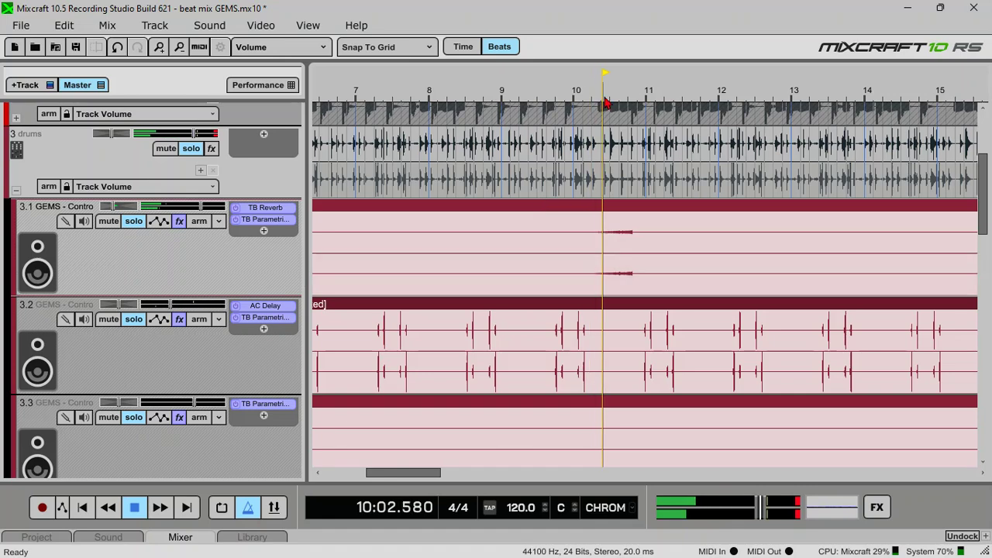
Look over the processed drum tracks during playback and audition them again from bar 5, beat 3
scroll(609, 88, "down", 3)
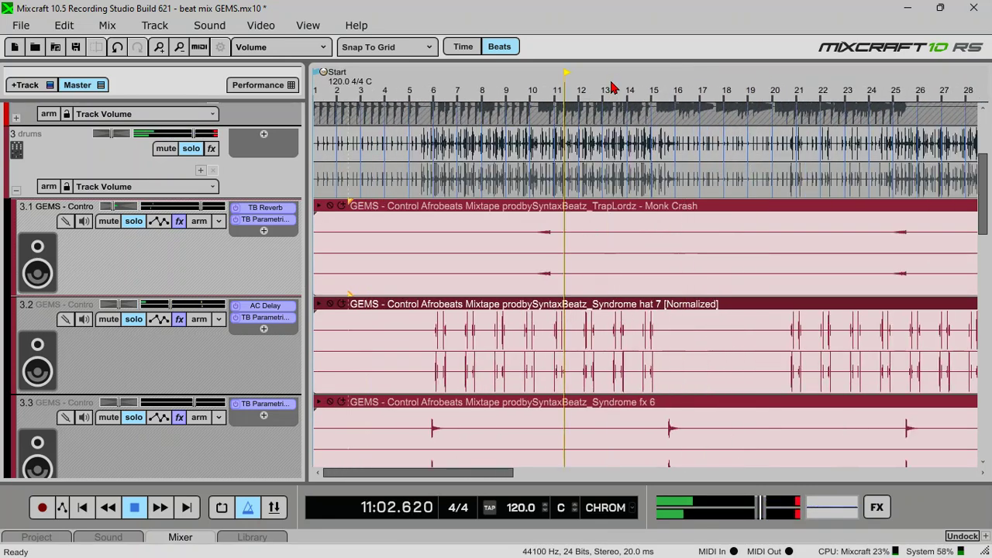
scroll(148, 341, "down", 5)
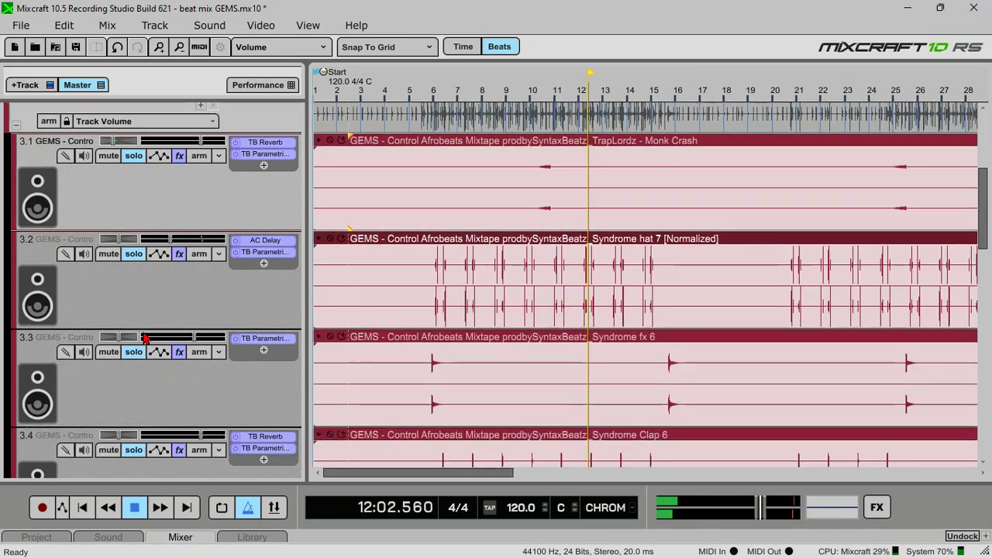
scroll(148, 349, "up", 6)
scroll(149, 341, "up", 4)
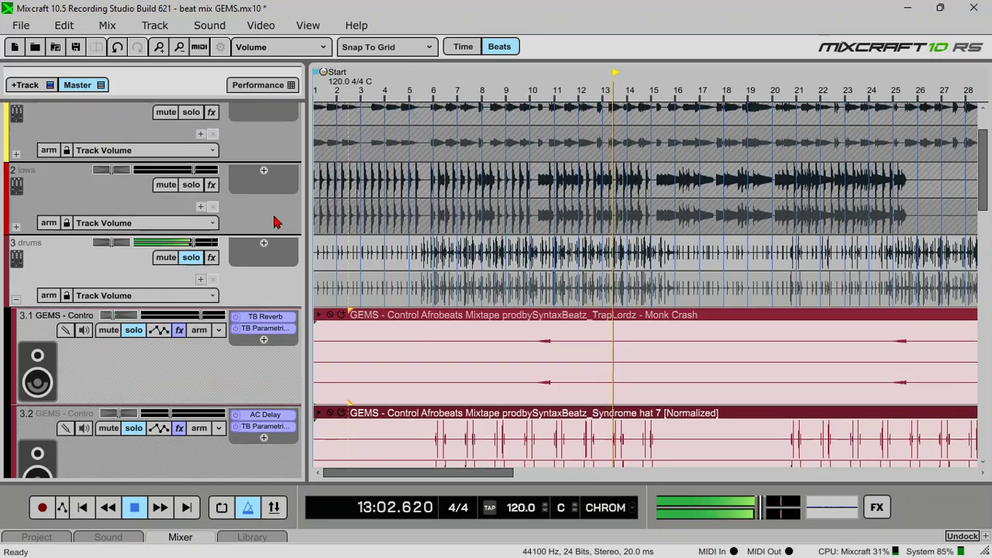
scroll(434, 89, "down", 2)
scroll(343, 88, "up", 3)
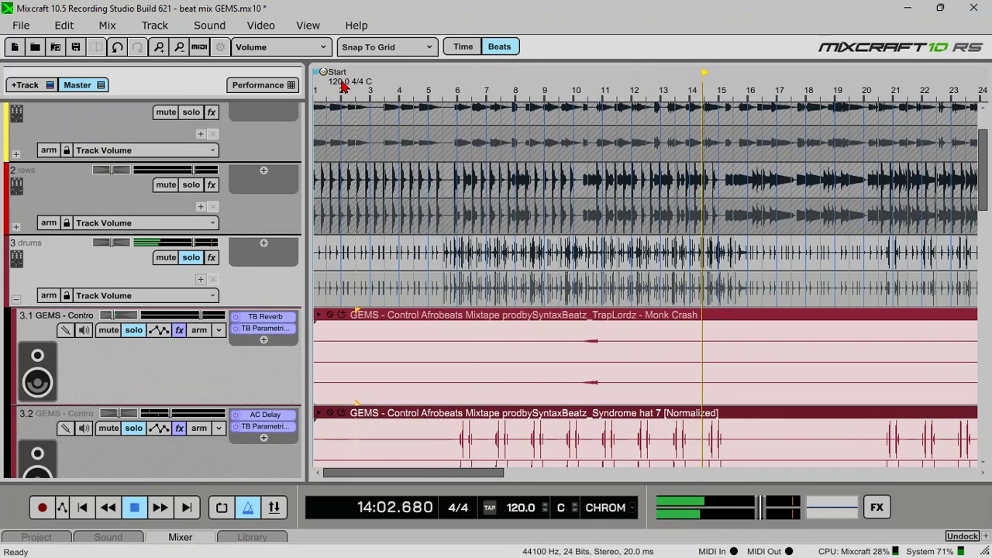
scroll(194, 266, "down", 5)
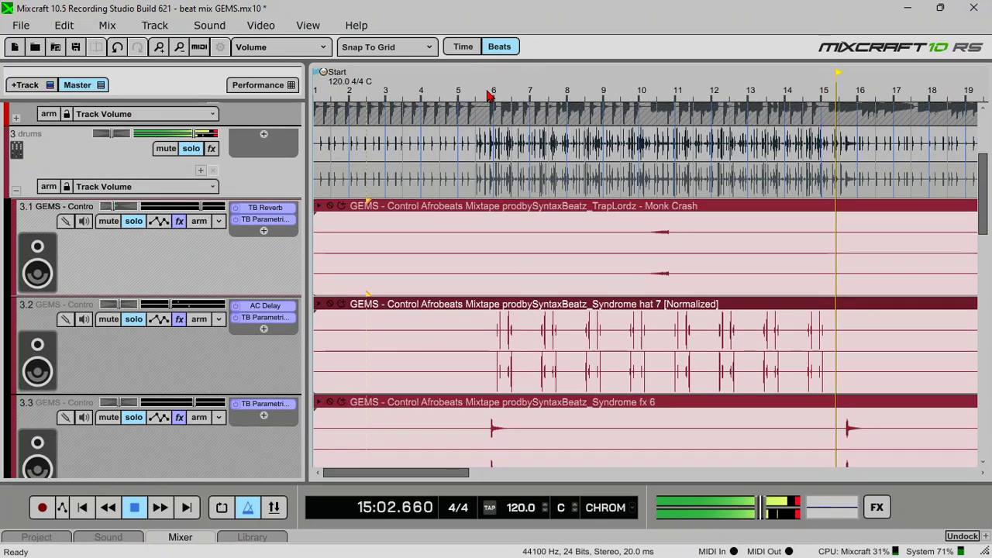
left_click(492, 93)
left_click(479, 95)
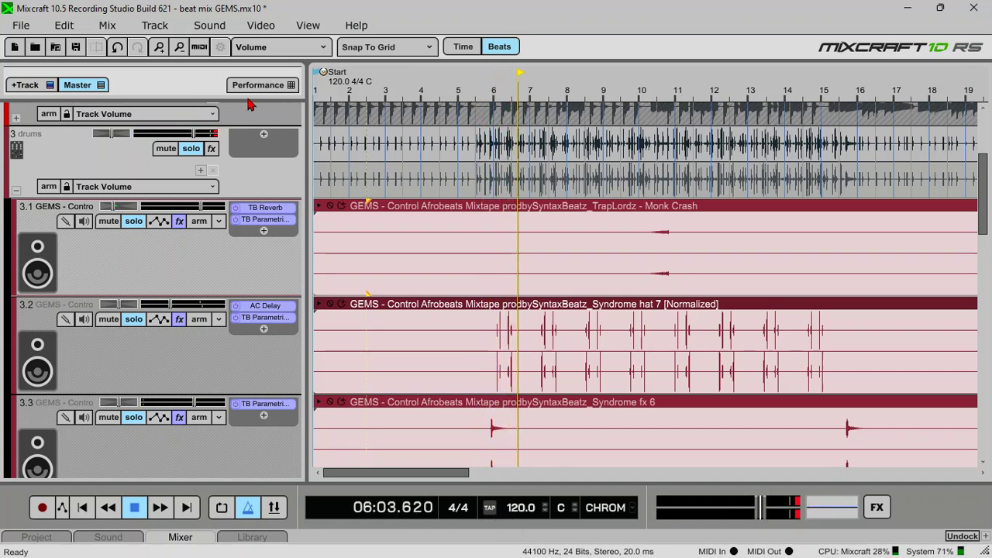
scroll(232, 219, "up", 1)
key("space")
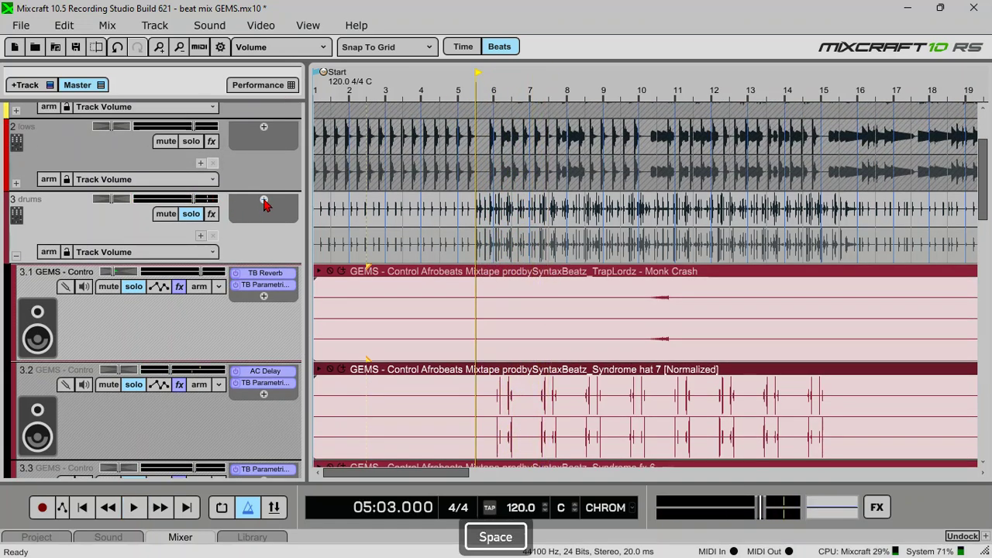
Add TB Reverb to the drums group track with the Drum Room 2 preset and lower its wet level to 2.1% during playback
left_click(263, 200)
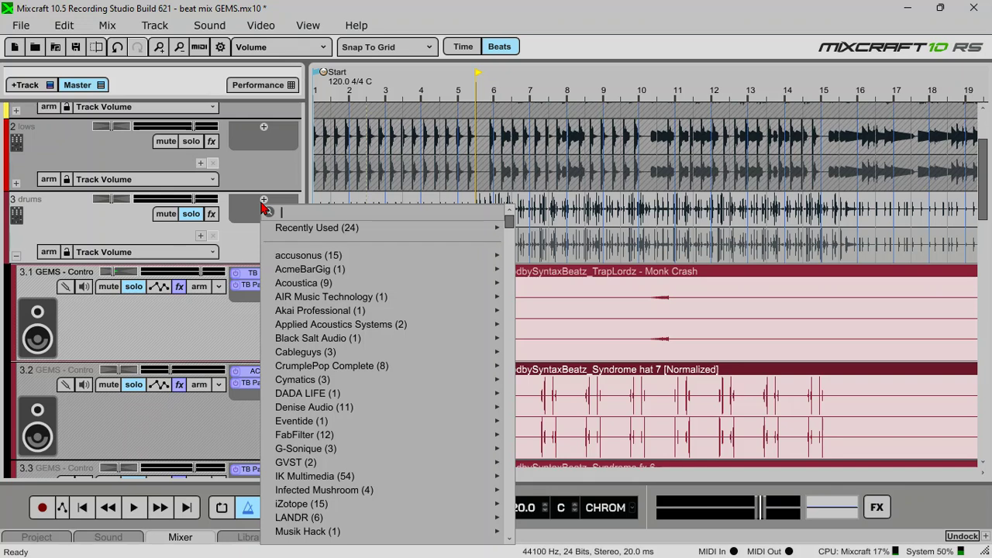
type("tb")
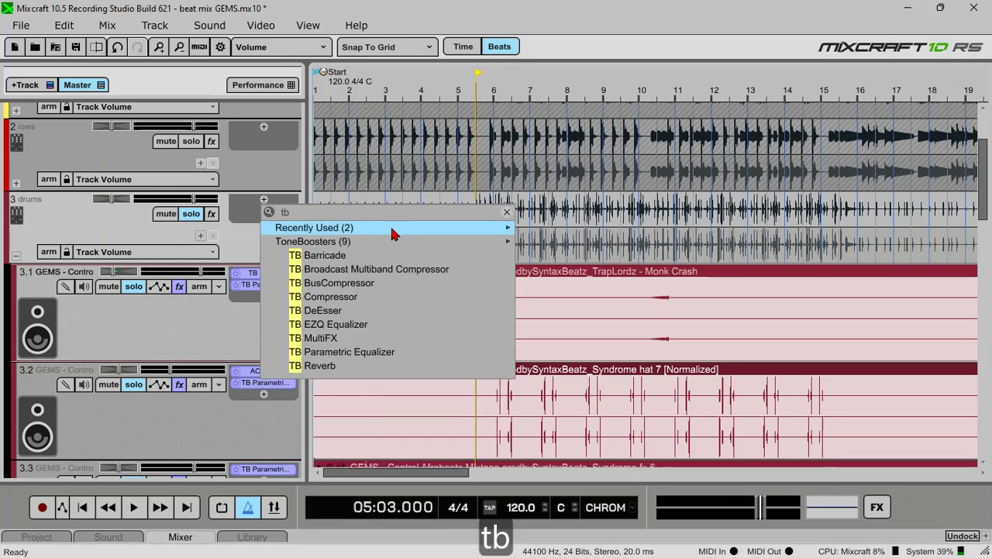
left_click(338, 366)
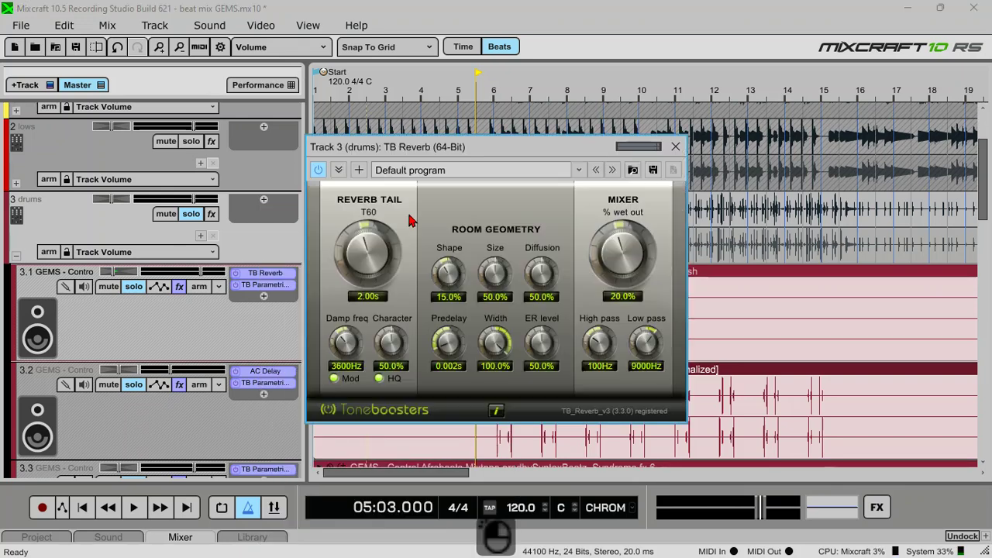
left_click(471, 171)
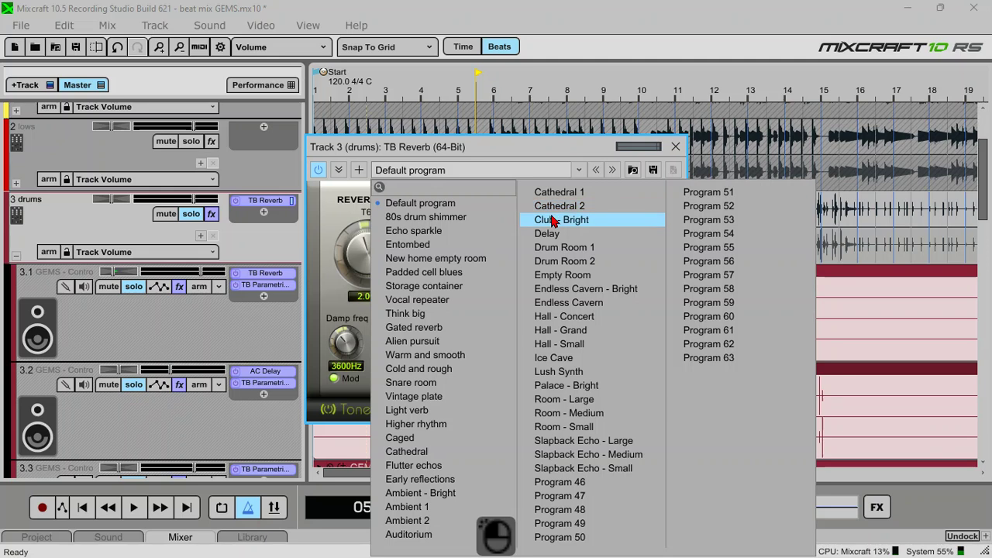
left_click(577, 263)
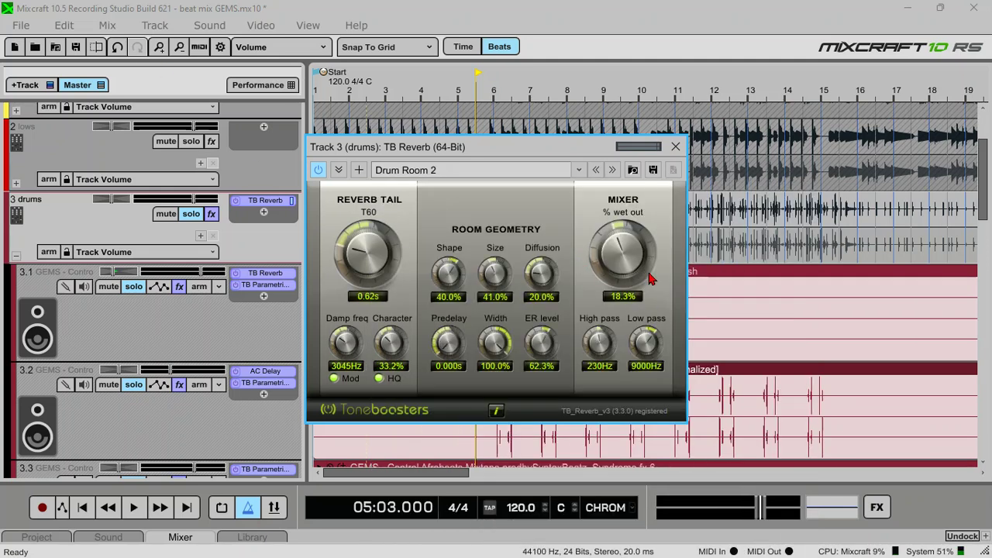
key("space")
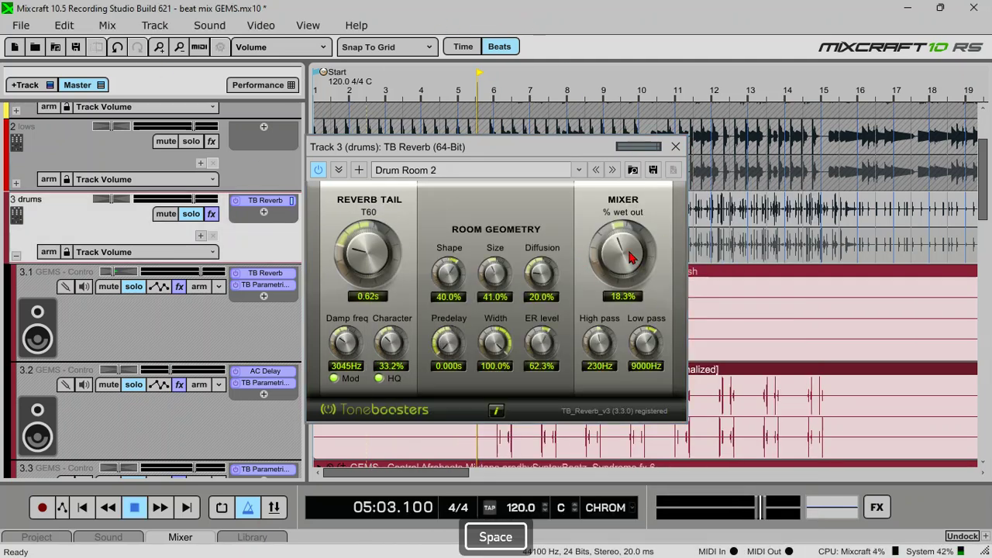
left_click_drag(626, 250, 626, 326)
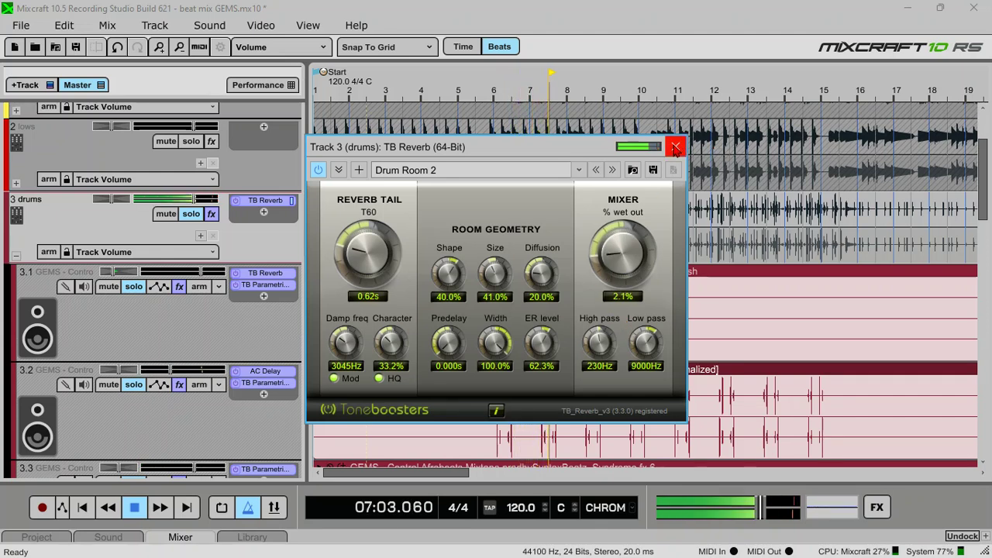
left_click(675, 148)
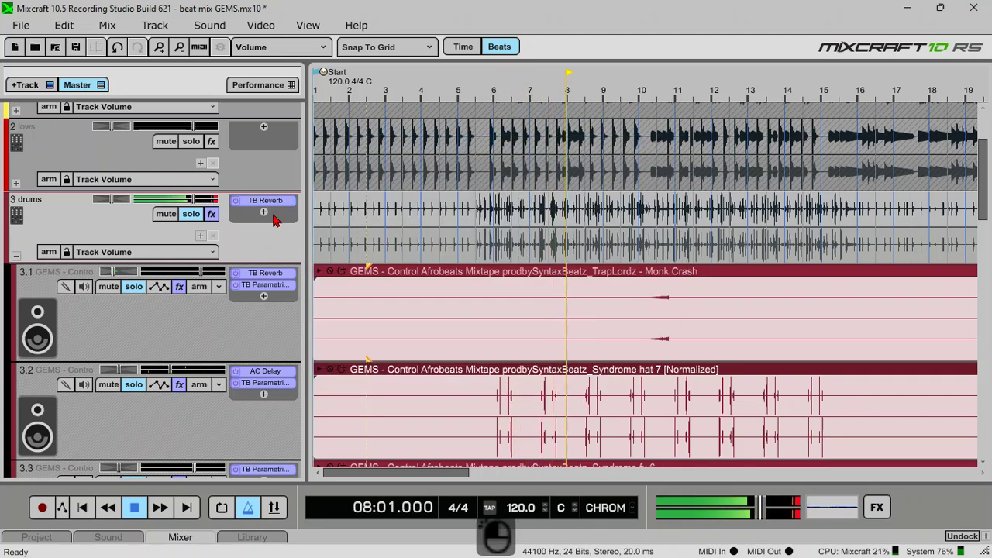
Add the TR5 Classic Clipper to the drums group track after the reverb and load its Soft Overload preset
key("space")
left_click(263, 212)
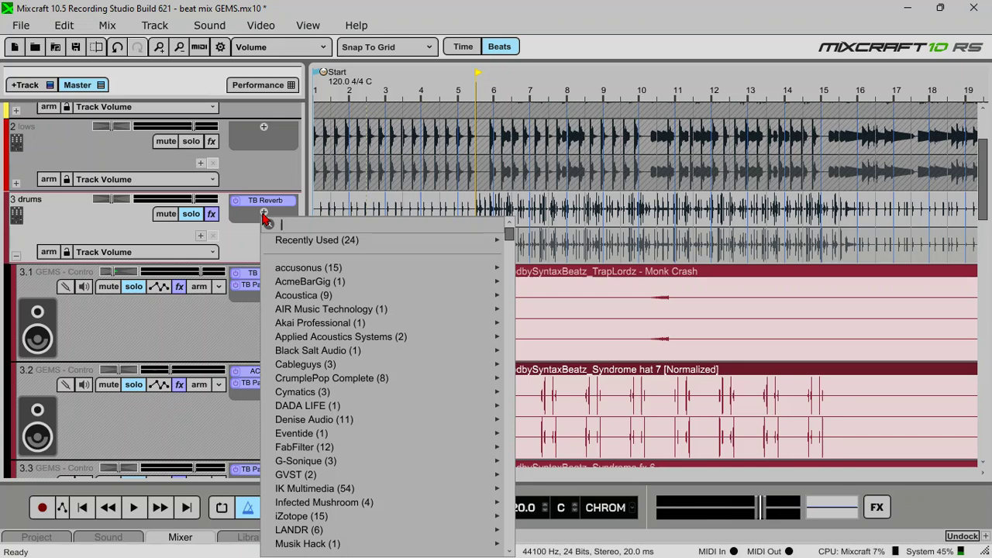
type("clip")
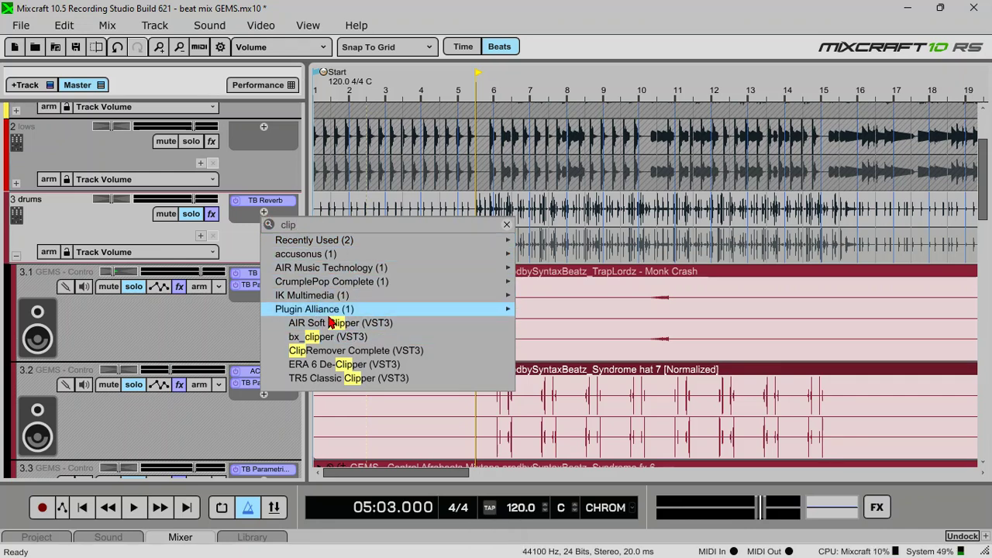
left_click(375, 376)
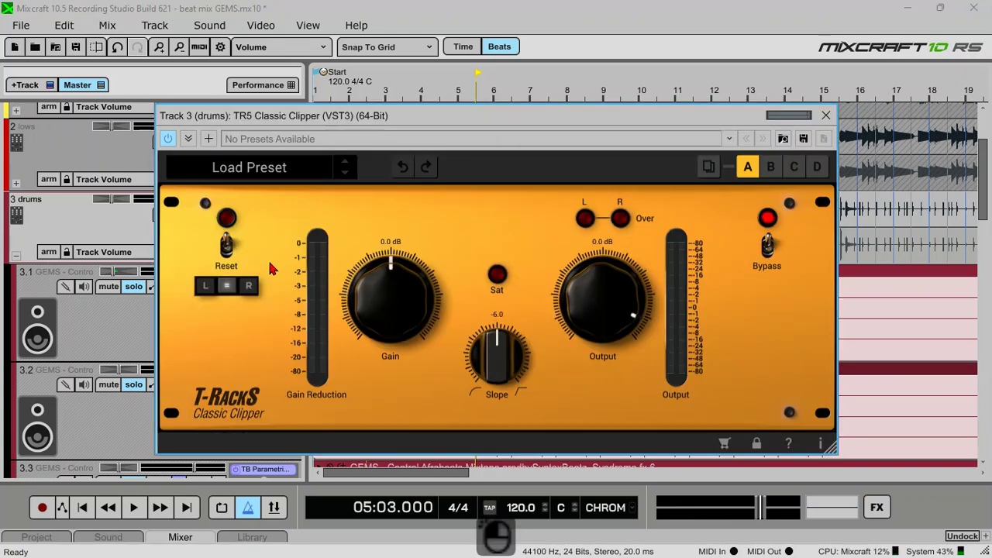
left_click(244, 170)
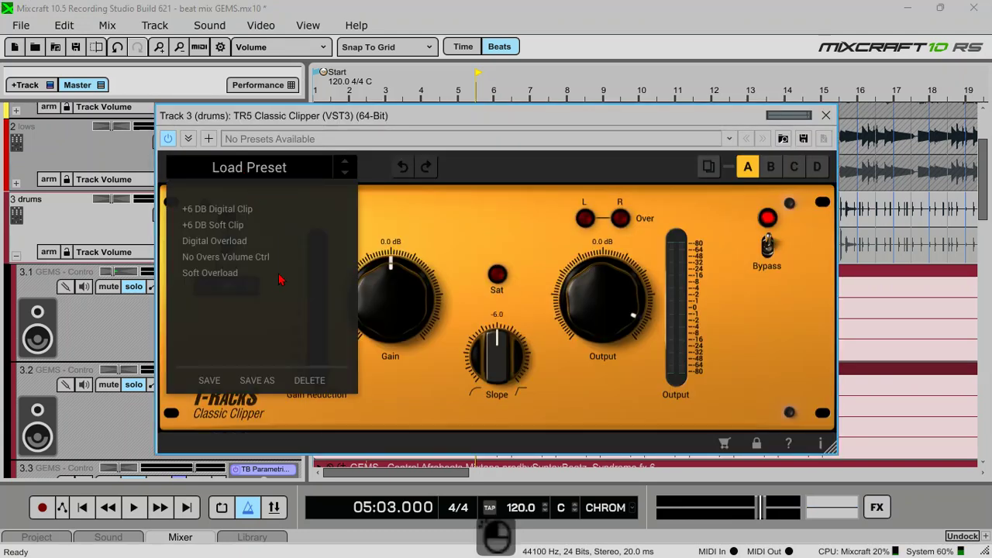
left_click(225, 273)
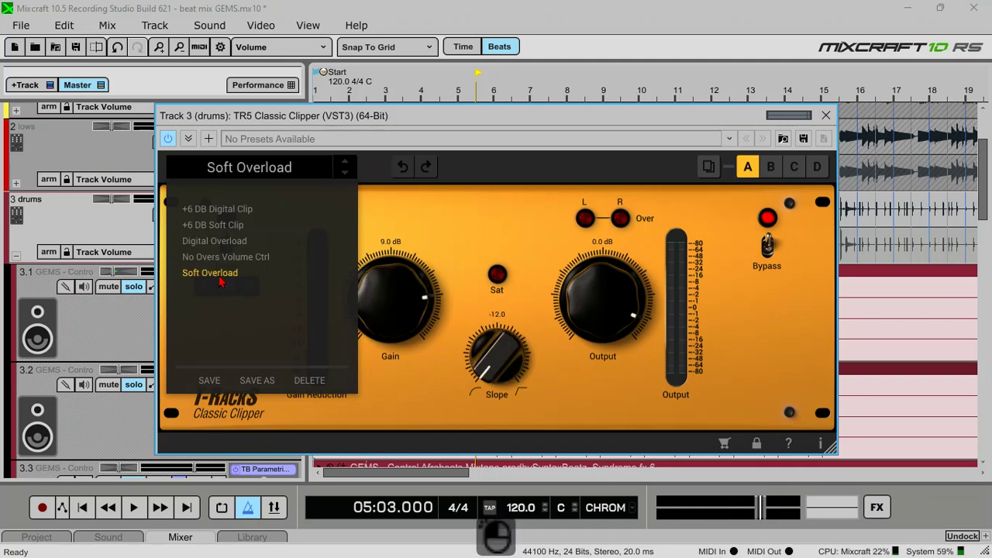
left_click(597, 17)
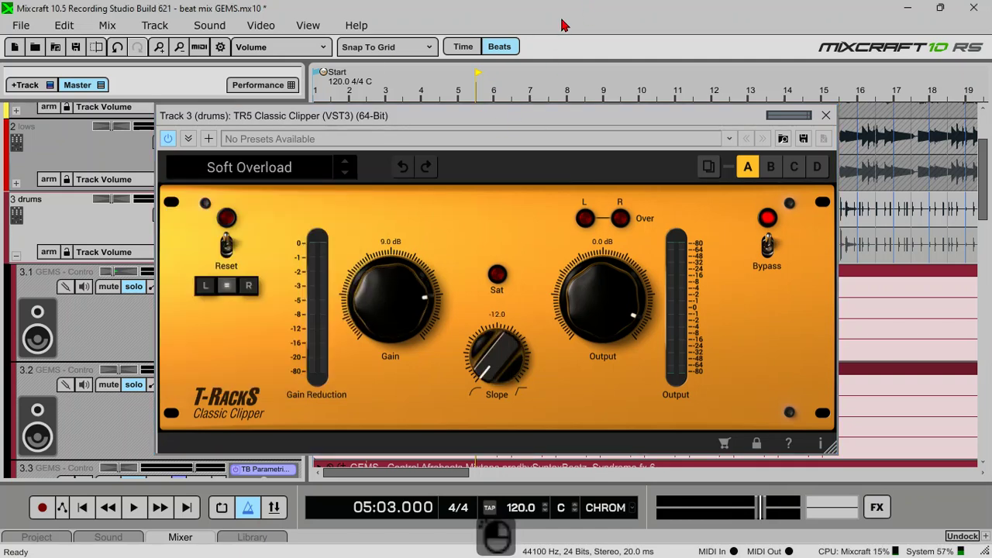
Play the drums and reduce the Classic Clipper's gain to 3.1 dB
key("space")
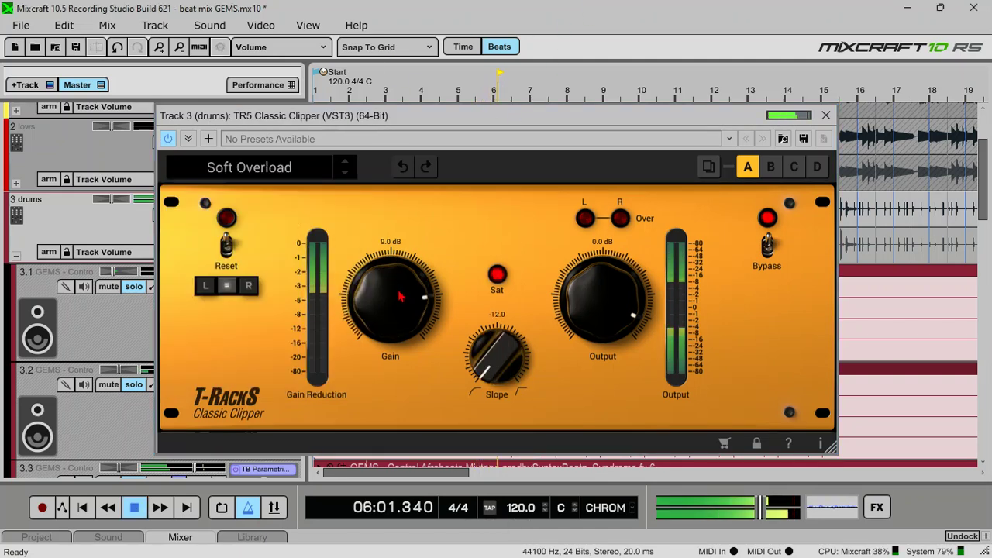
left_click(400, 296)
scroll(397, 293, "down", 5)
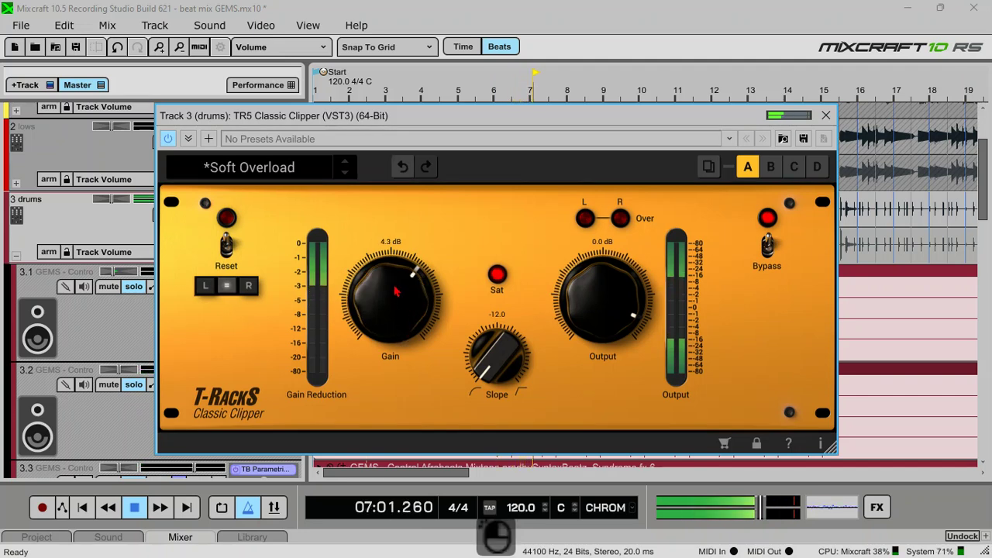
scroll(396, 294, "down", 2)
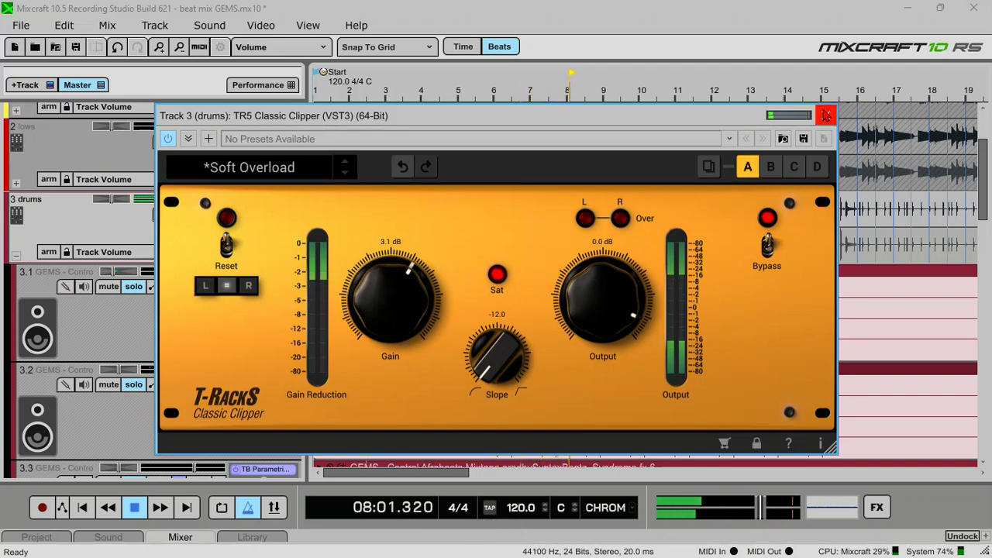
key("Escape")
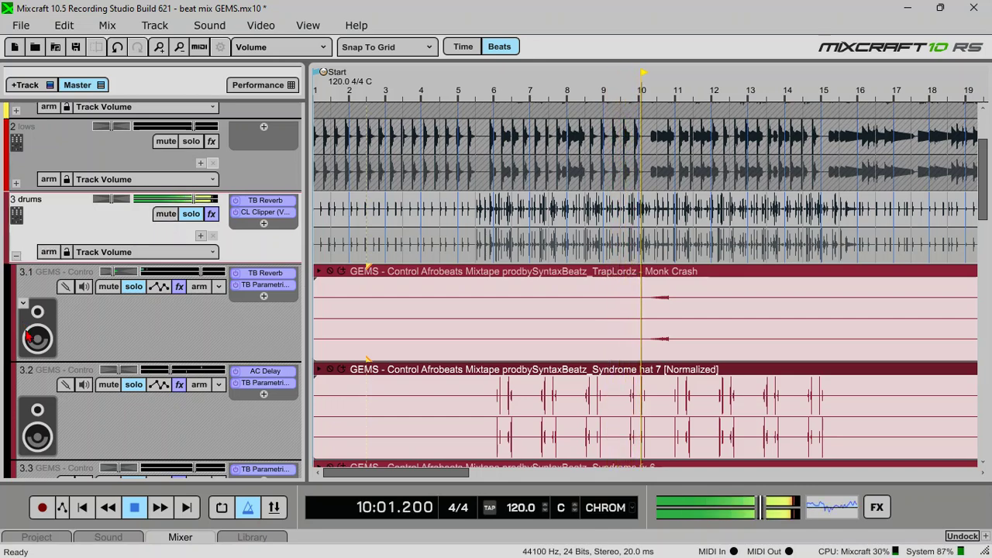
Audition the drum tracks through to KR 0, stop playback and turn off solo on the drum tracks
scroll(45, 349, "down", 5)
scroll(45, 348, "down", 5)
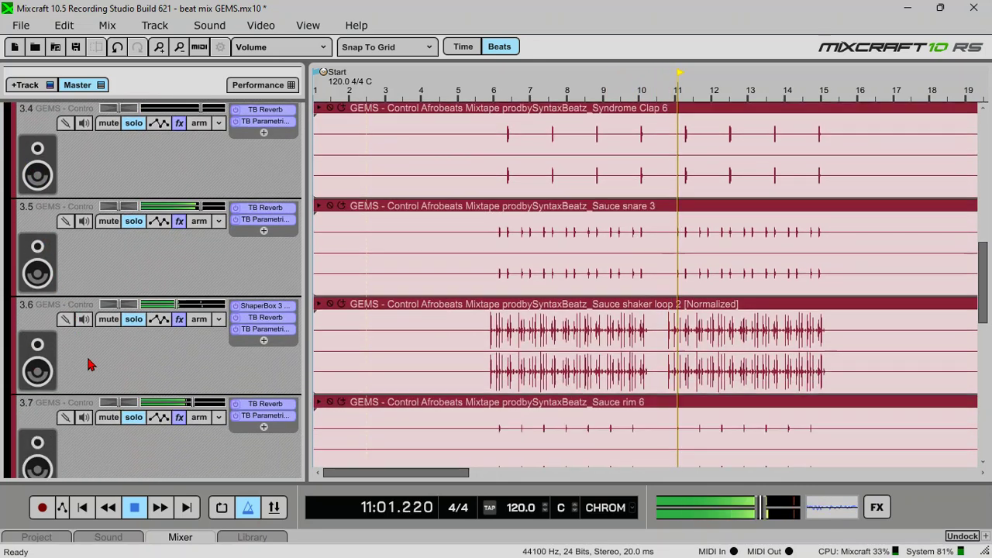
scroll(85, 372, "down", 3)
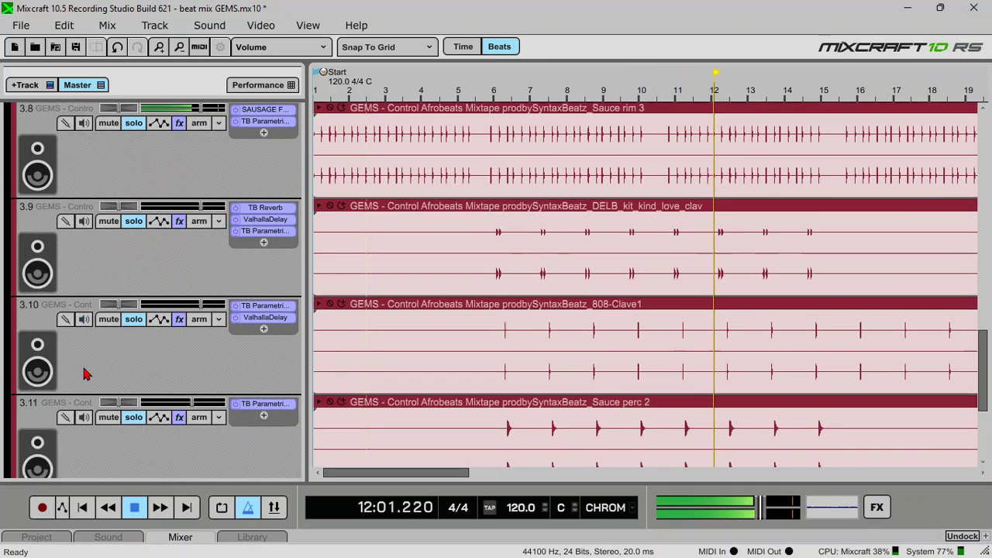
scroll(85, 375, "down", 3)
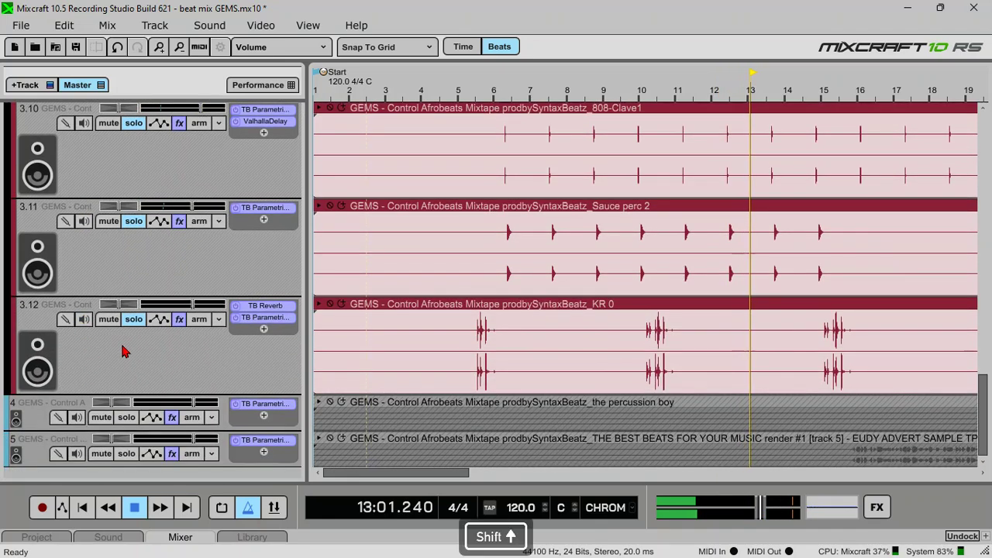
key("space")
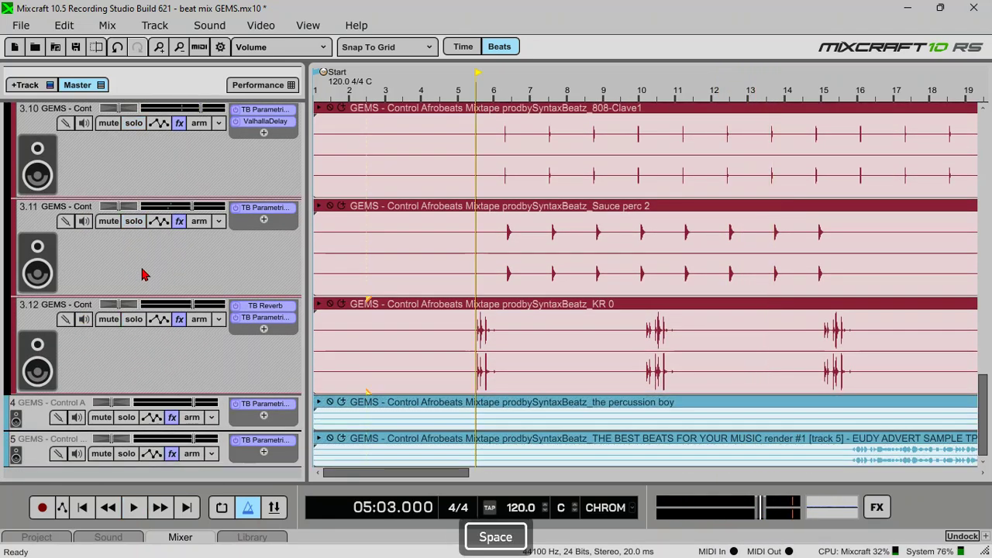
Collapse the drums group to hide its individual drum tracks
scroll(143, 277, "up", 4)
scroll(143, 276, "up", 8)
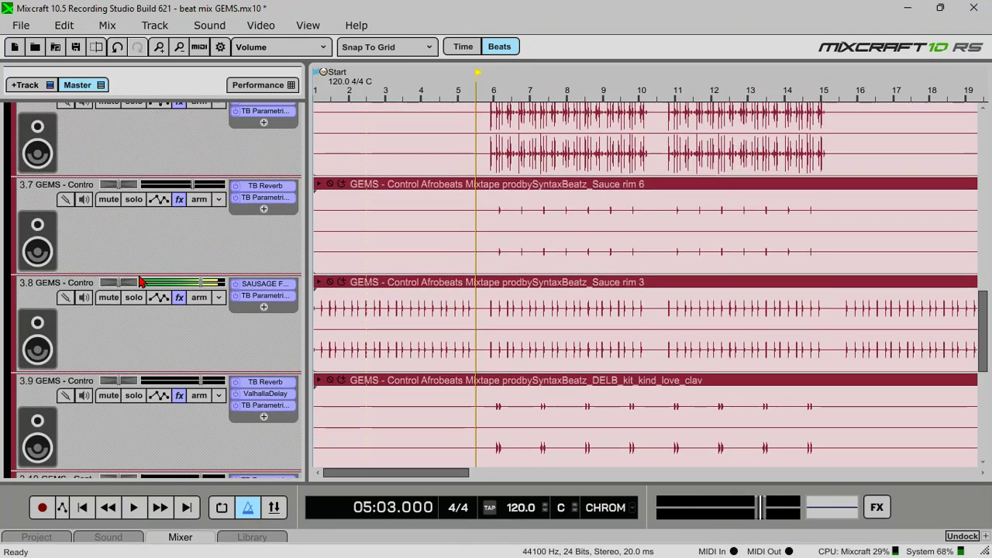
scroll(141, 281, "up", 8)
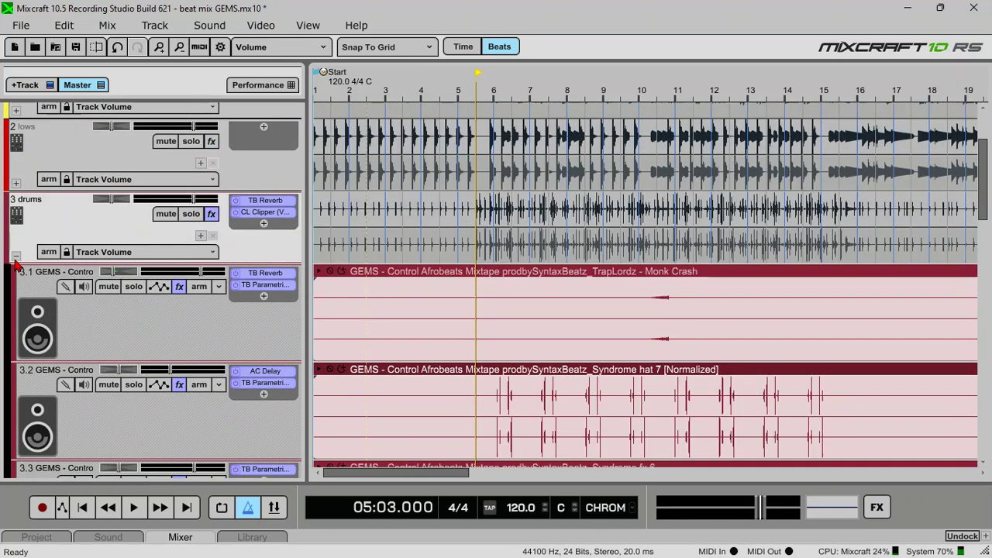
left_click(16, 257)
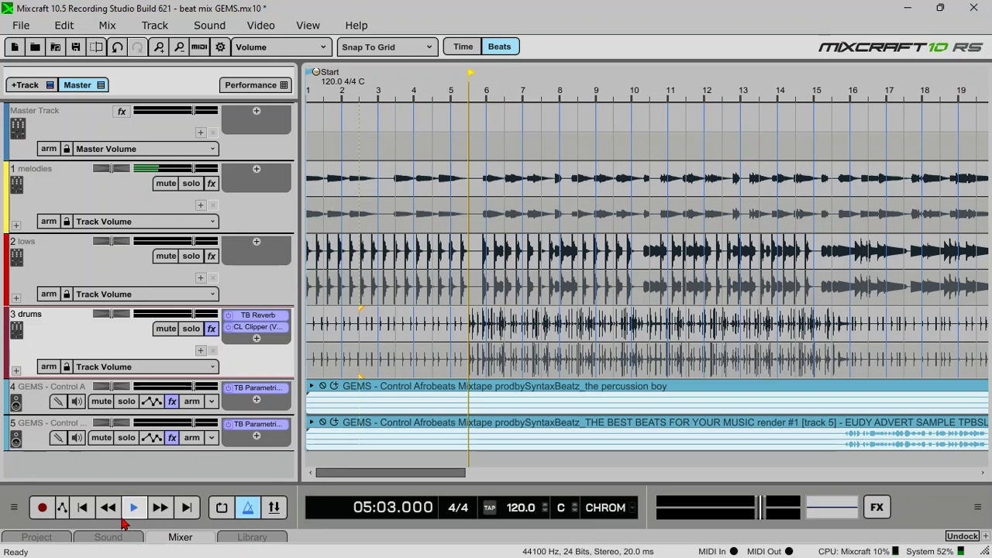
Play the full beat from the start, save the project and stop playback
key("Home")
key("space")
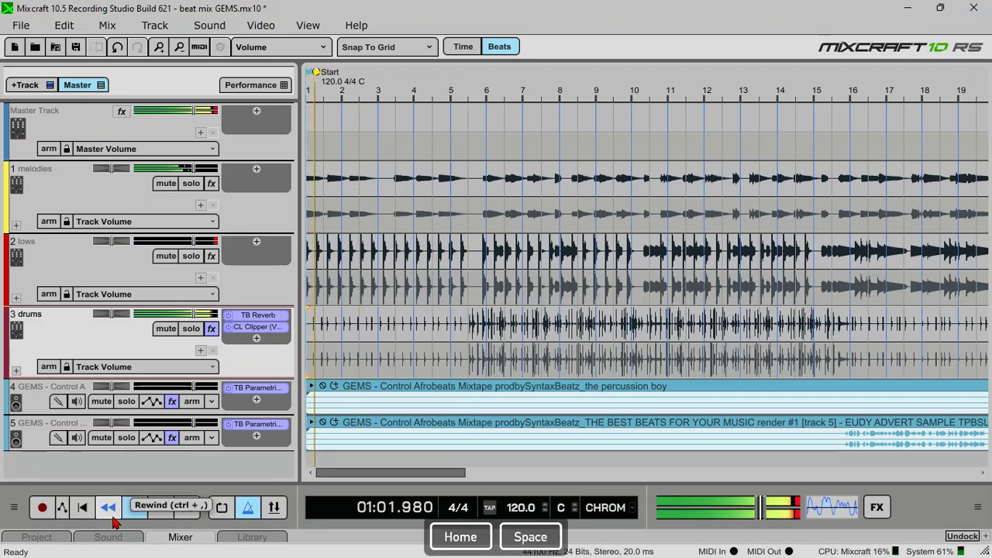
key("ctrl+s")
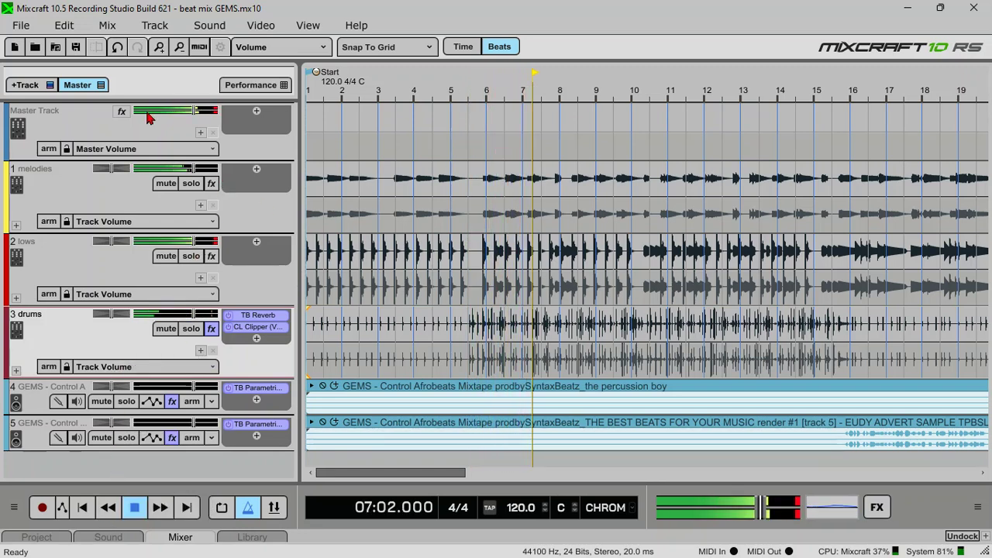
key("space")
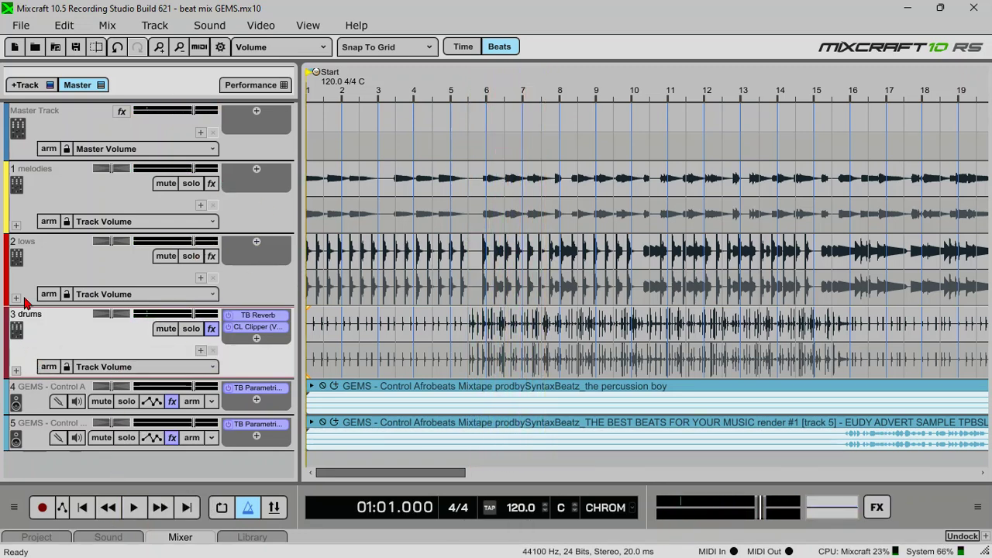
Solo the lows group, expand it to show its four tracks and start playback
left_click(66, 261)
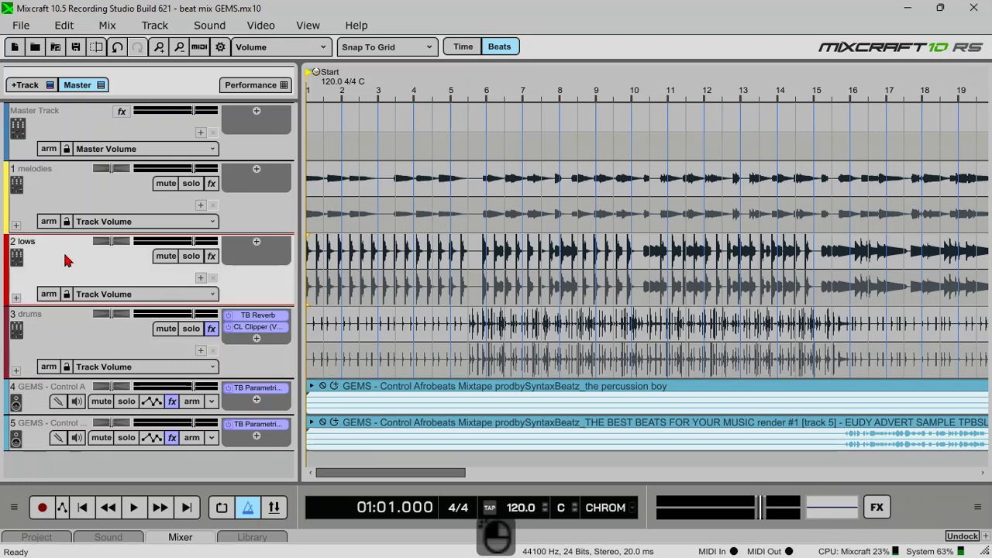
left_click(190, 257)
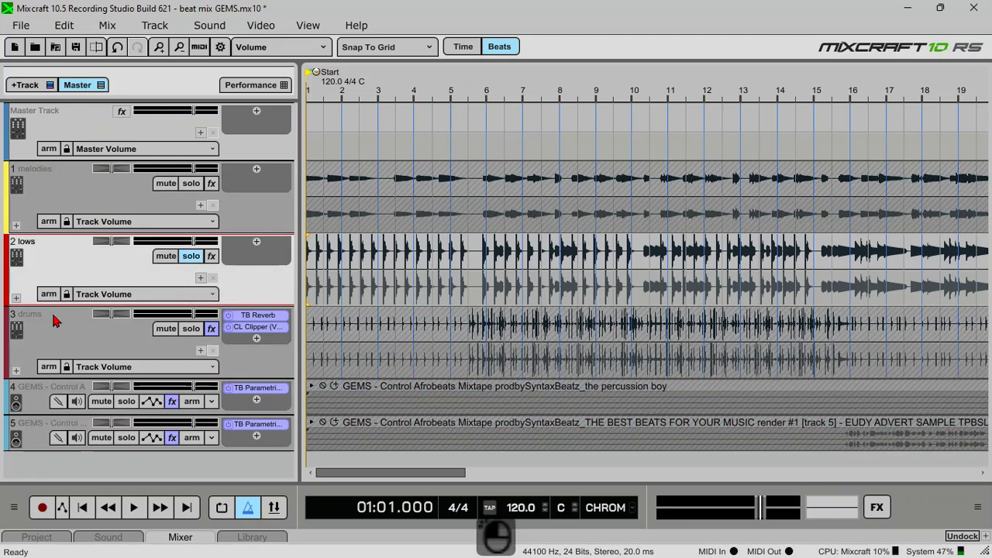
left_click(17, 299)
scroll(261, 321, "down", 3)
key("space")
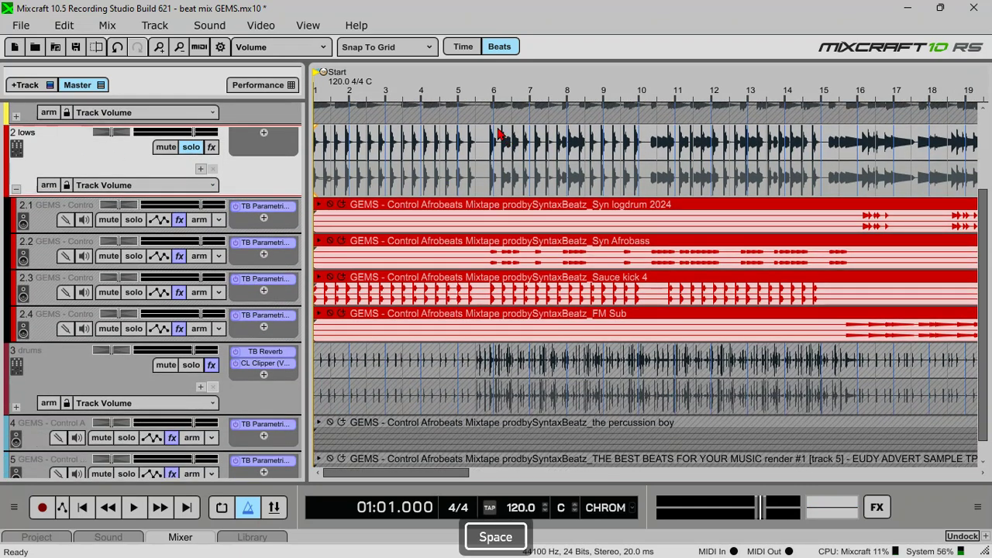
Audition the lows around bar 6, with playback restarting from beat 4 of bar 5, then stop
left_click(491, 91)
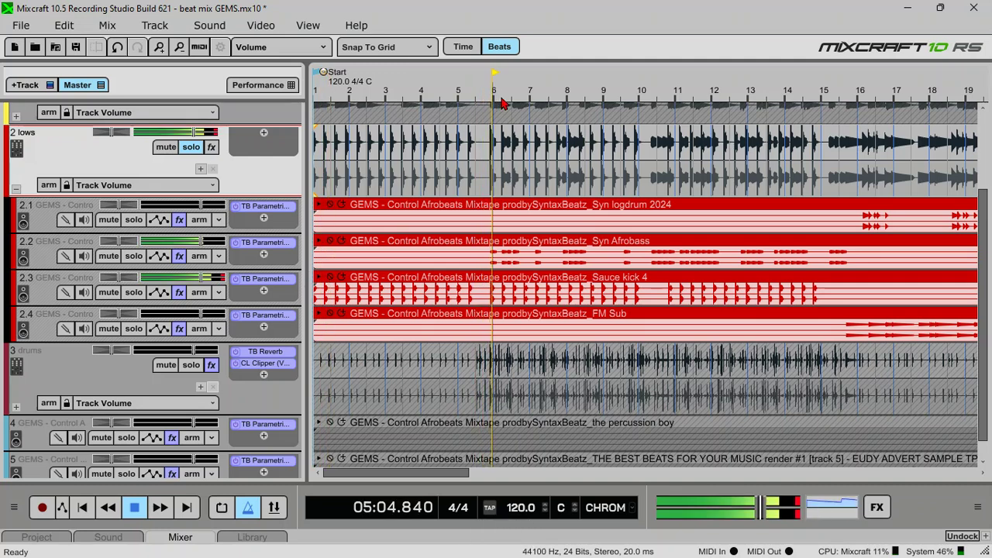
scroll(503, 103, "up", 1)
left_click(545, 98)
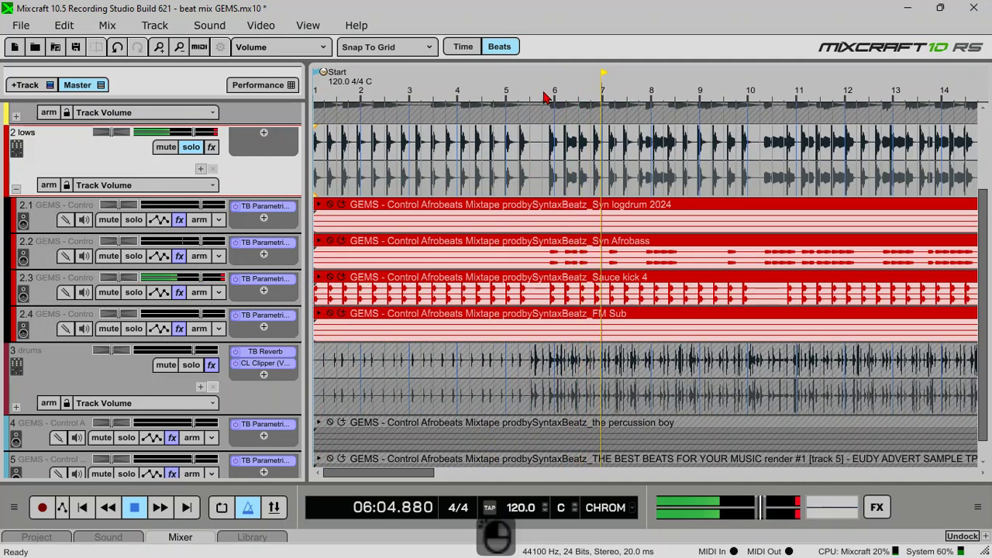
left_click_drag(414, 481, 443, 482)
key("space")
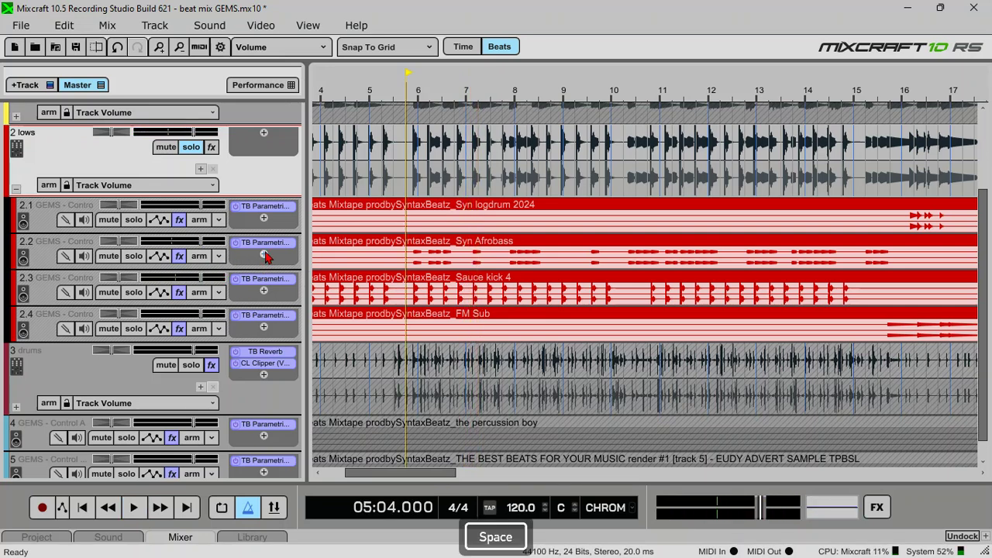
Add the Cymatics Diablo effect to the Syn Afrobass track after its parametric EQ and save the project
left_click(265, 255)
type("di")
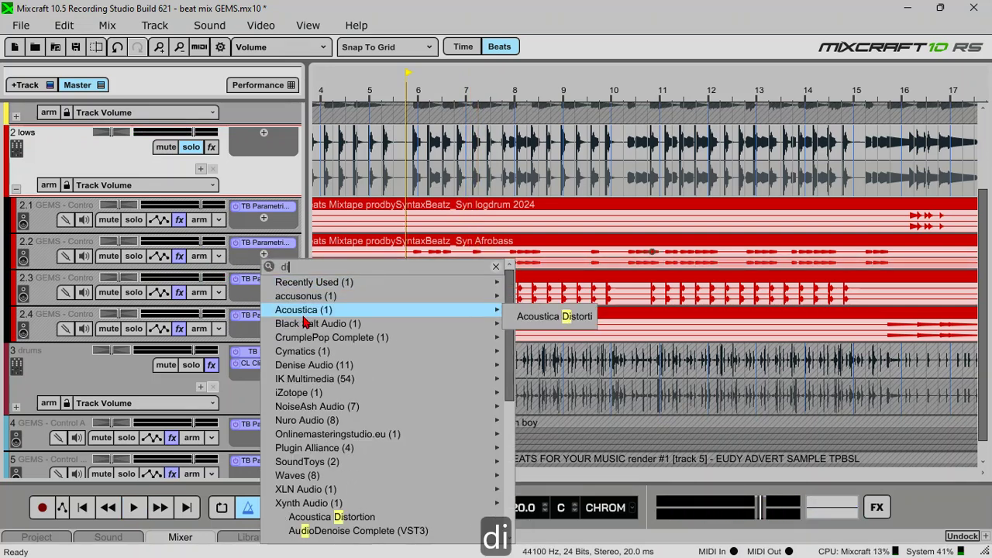
type("ab")
left_click(331, 294)
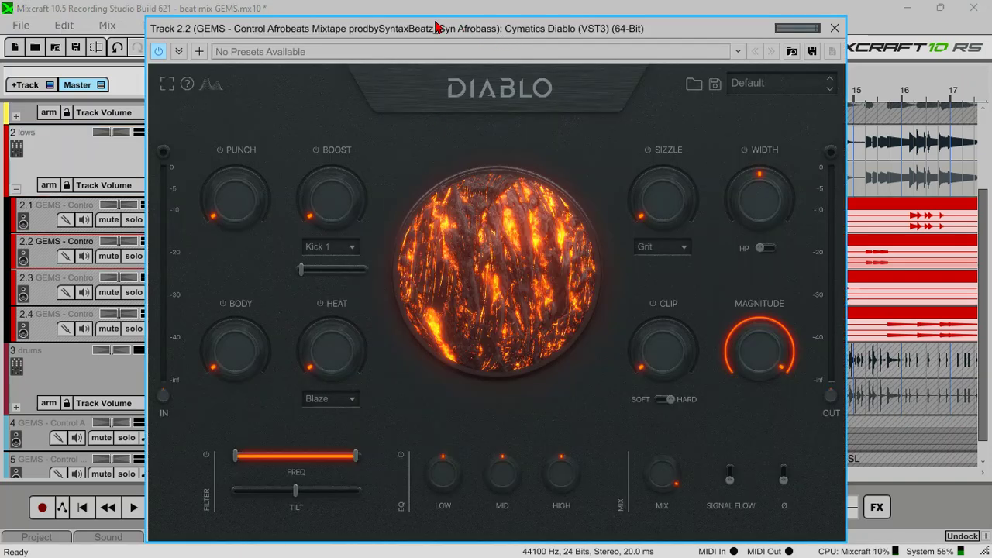
left_click_drag(436, 28, 490, 27)
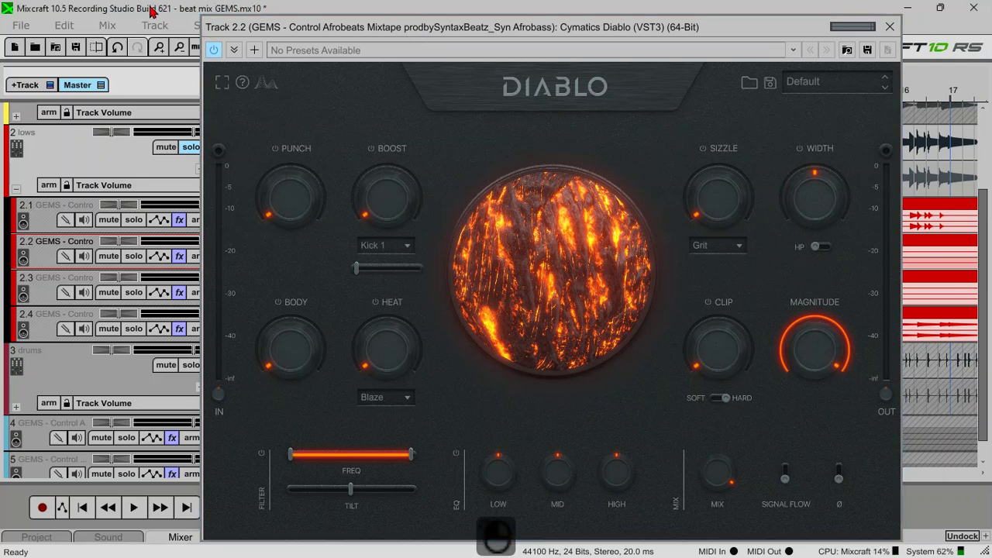
key("ctrl+s")
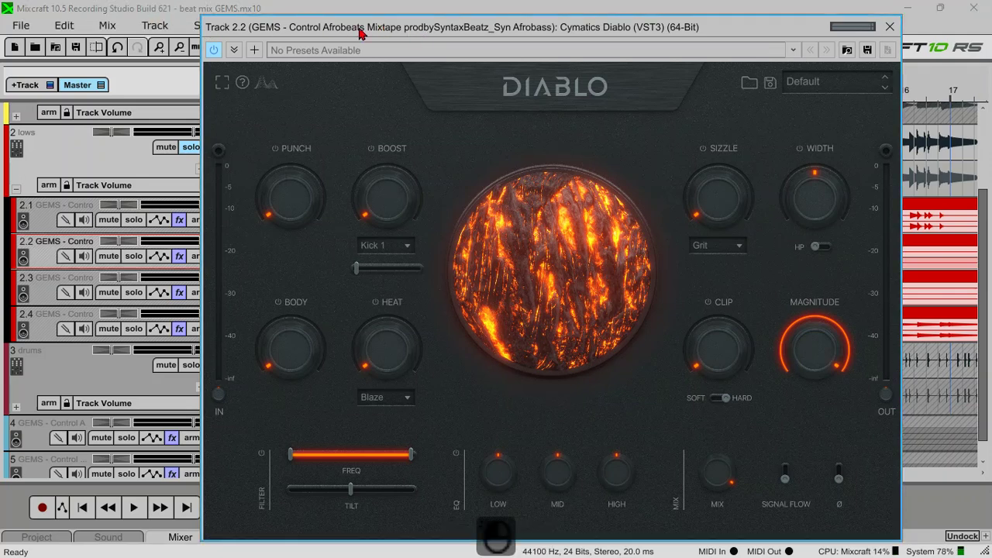
Raise Diablo's Body to about one third during playback, close the plugin and replay the lows
left_click_drag(361, 31, 334, 34)
key("space")
left_click_drag(263, 379, 258, 352)
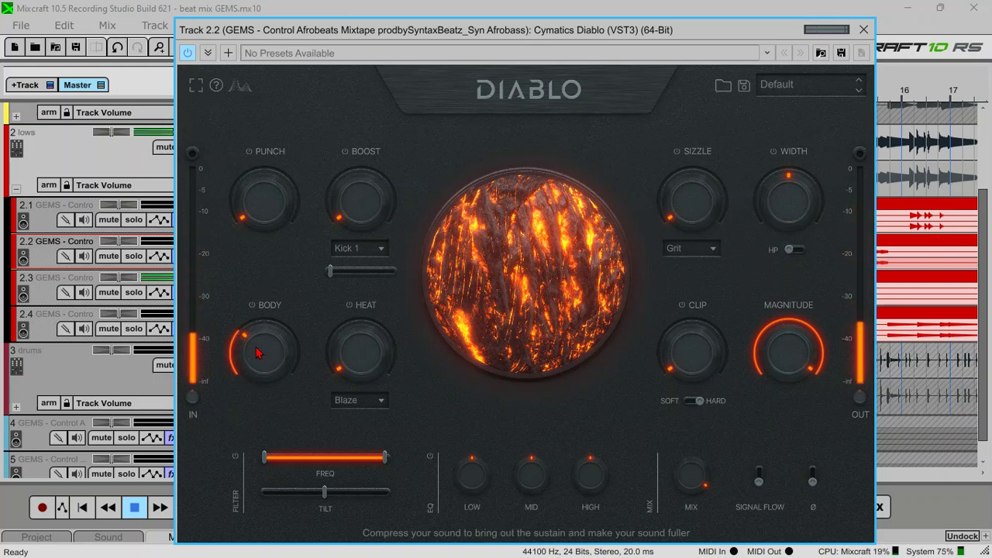
left_click(863, 30)
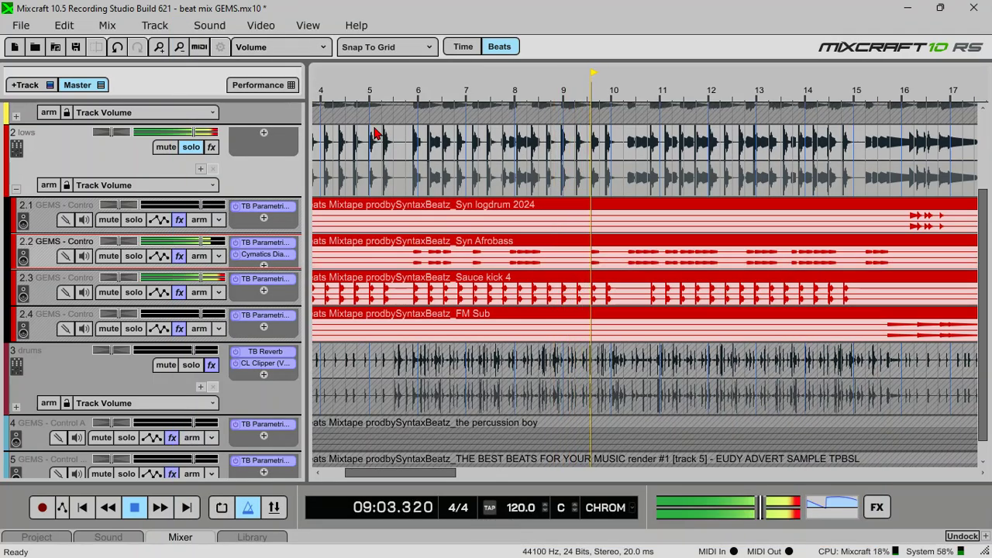
key("space")
key("space")
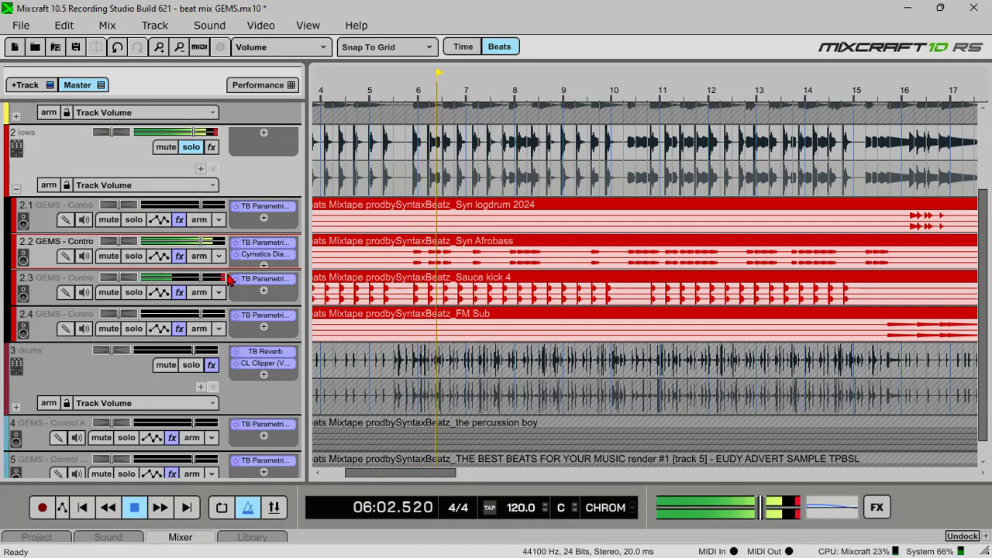
key("space")
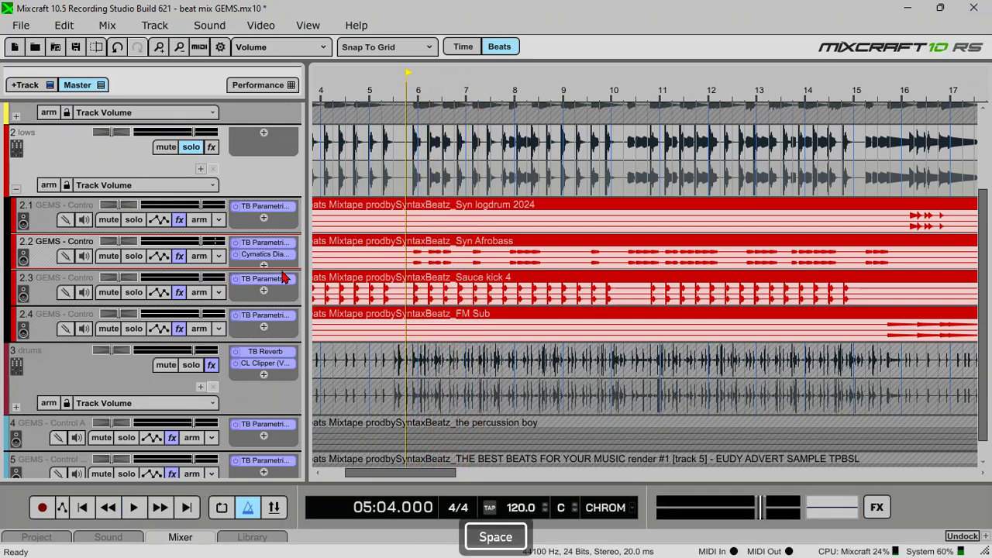
Remove the TB Parametric EQ from the Sauce kick 4 and Syn Afrobass tracks and play the lows
right_click(283, 283)
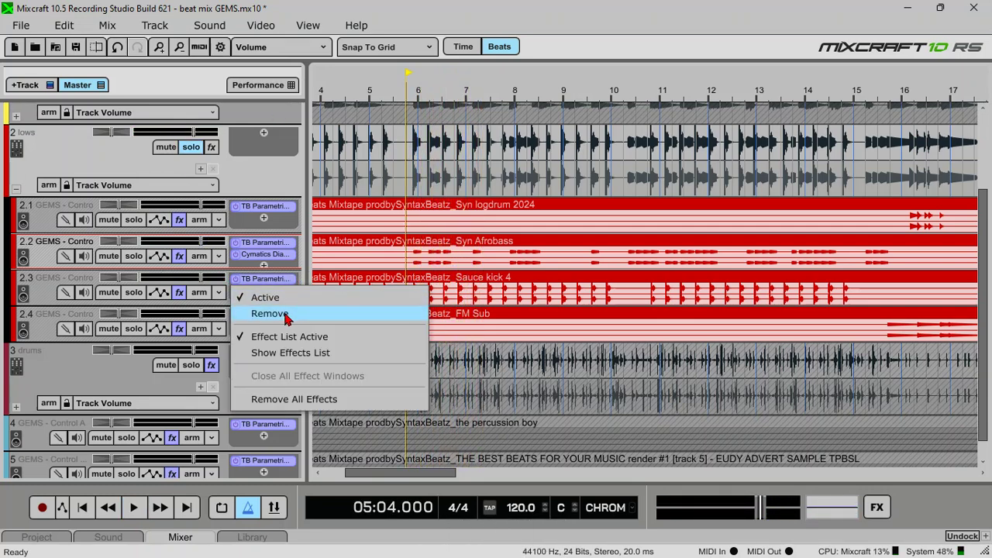
left_click(285, 315)
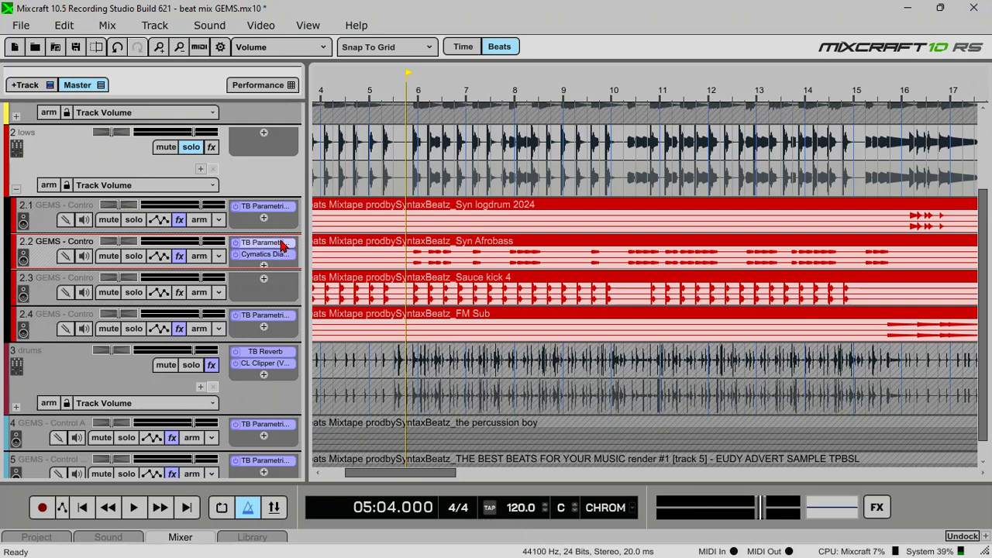
right_click(283, 245)
left_click(299, 277)
key("space")
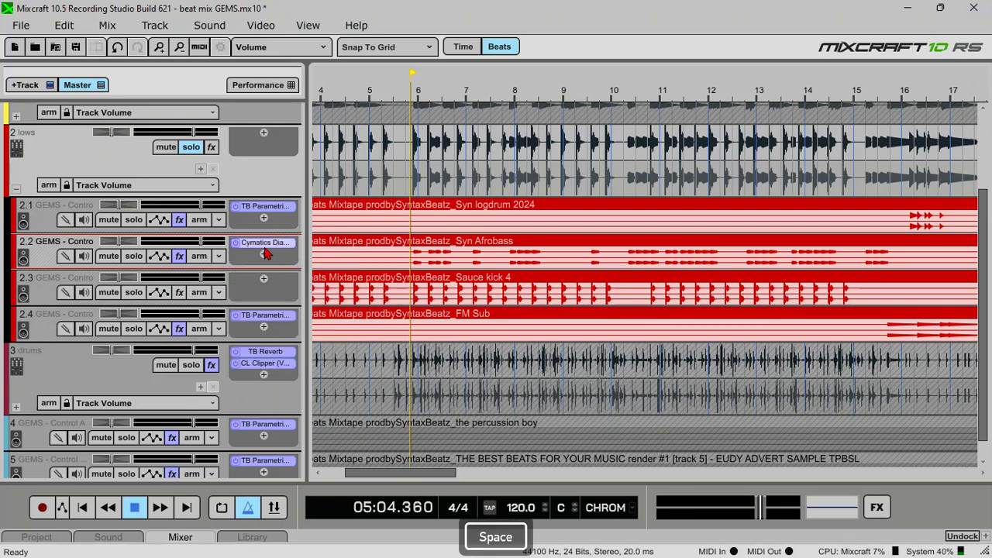
Stop playback and add the FabFilter Pro-C 2 compressor to track 2.2, Syn Afrobass
key("space")
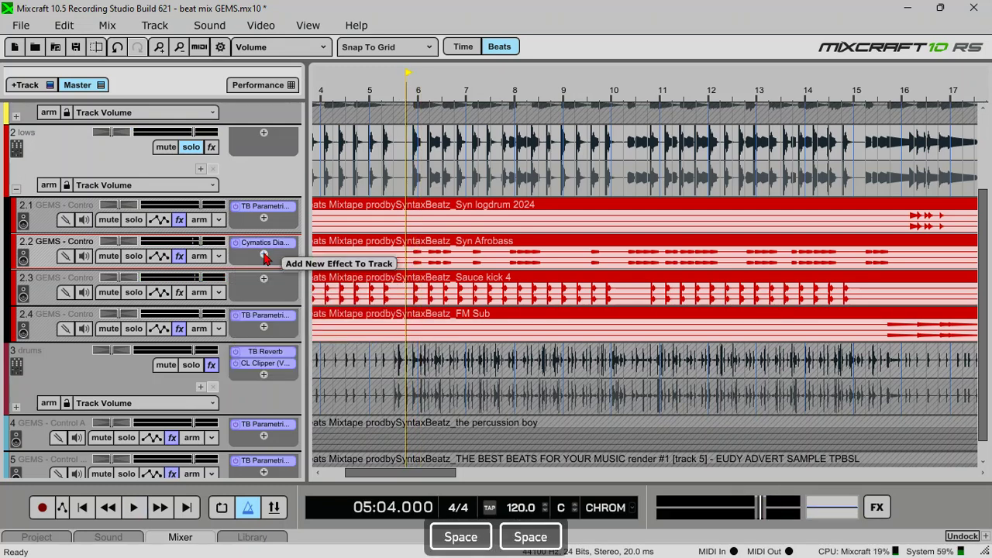
left_click(264, 256)
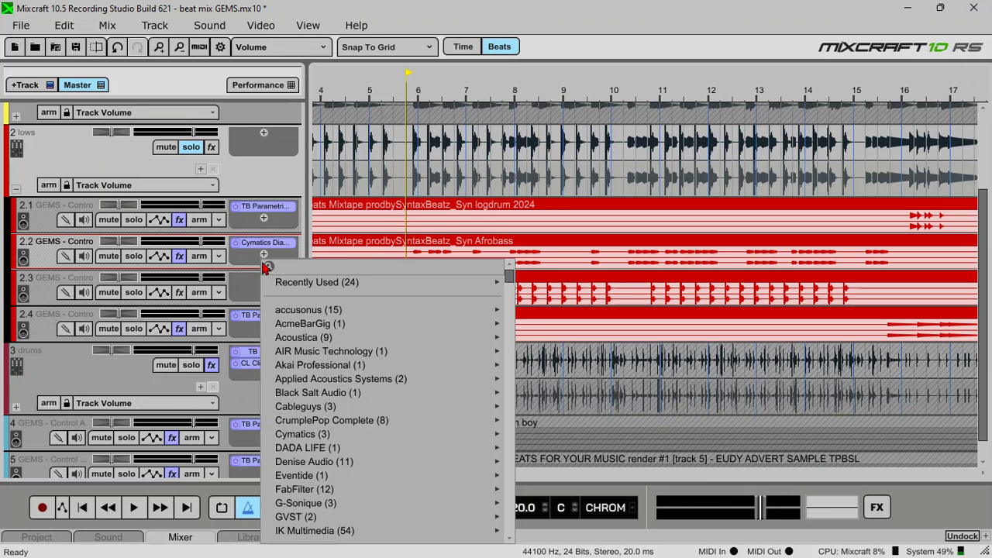
type("fab")
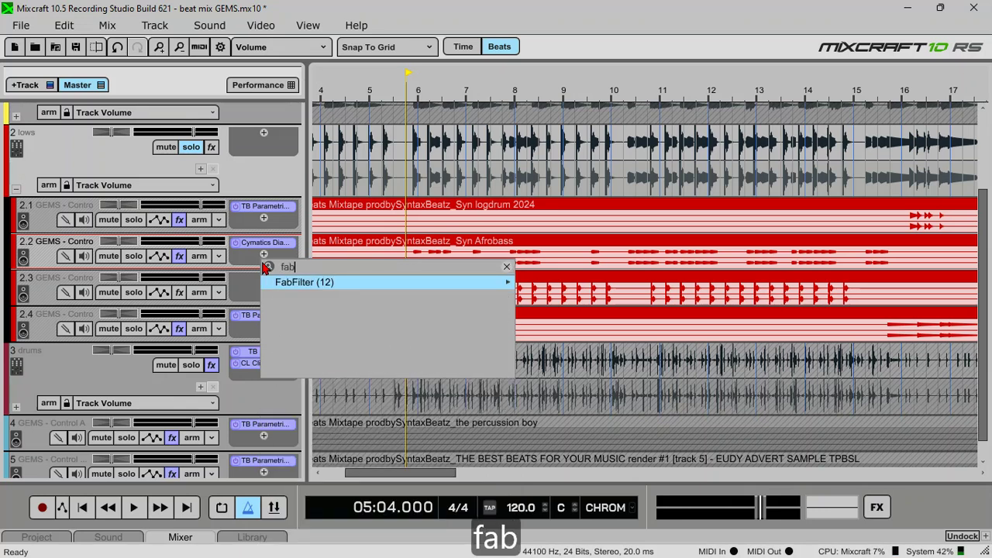
mouse_move(317, 283)
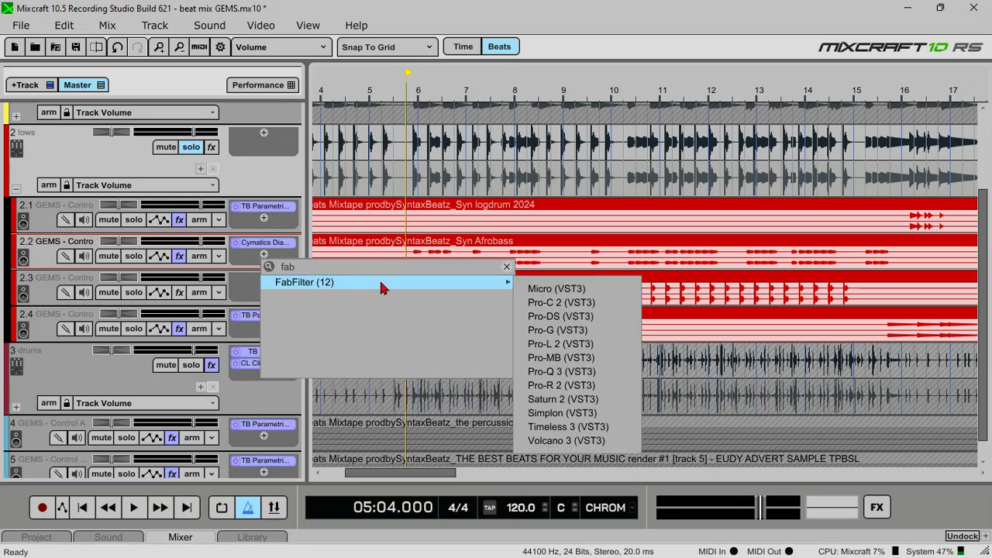
left_click(574, 309)
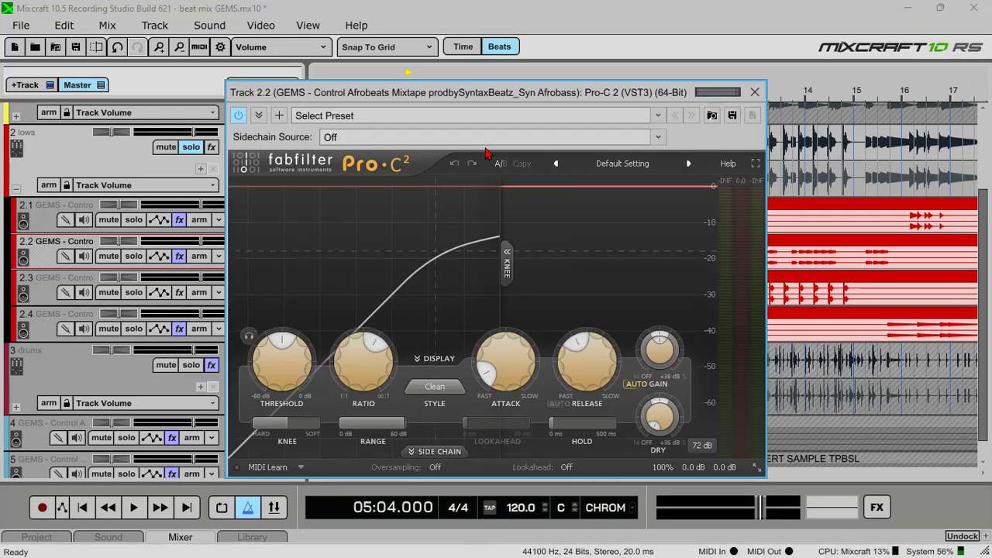
Load the SYN KICK SIDECHAIN preset on the Syn Afrobass compressor and set its sidechain source to track 2.3, Sauce kick 4
left_click(461, 117)
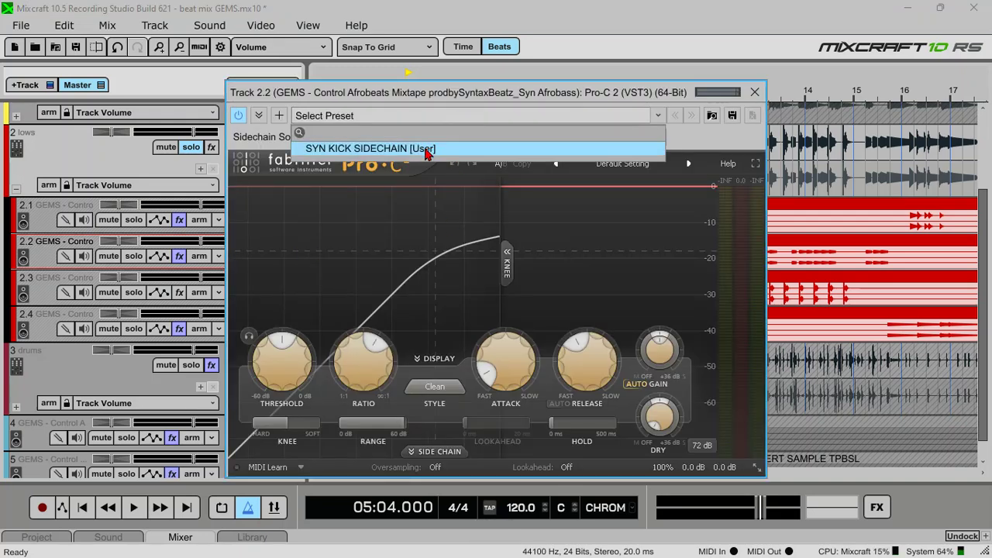
left_click(425, 149)
left_click(405, 137)
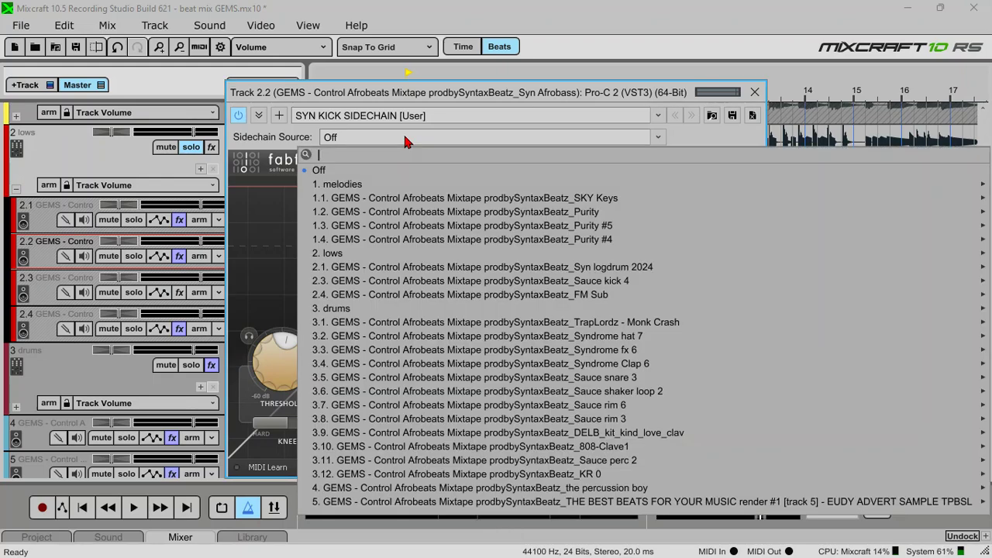
left_click(366, 91)
left_click_drag(366, 90, 347, 71)
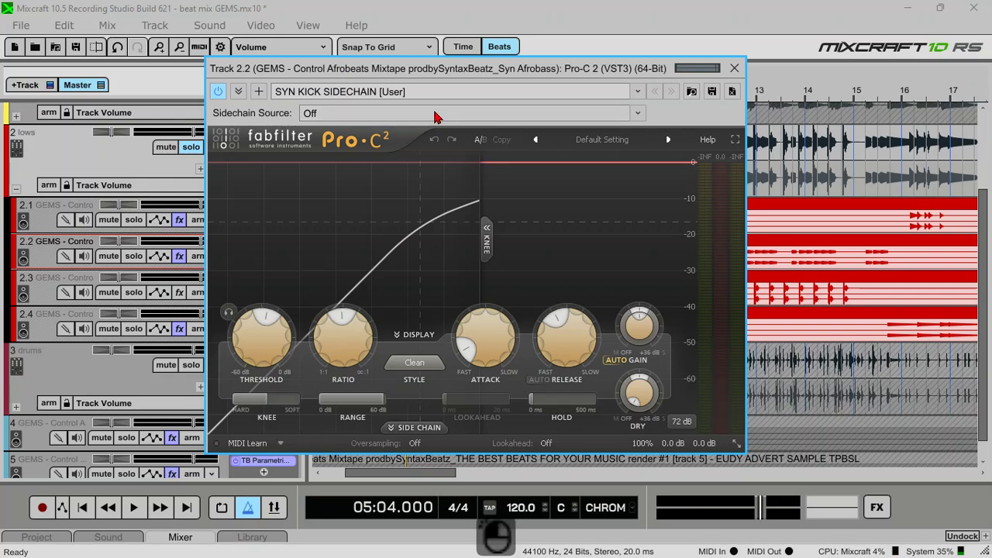
left_click(436, 117)
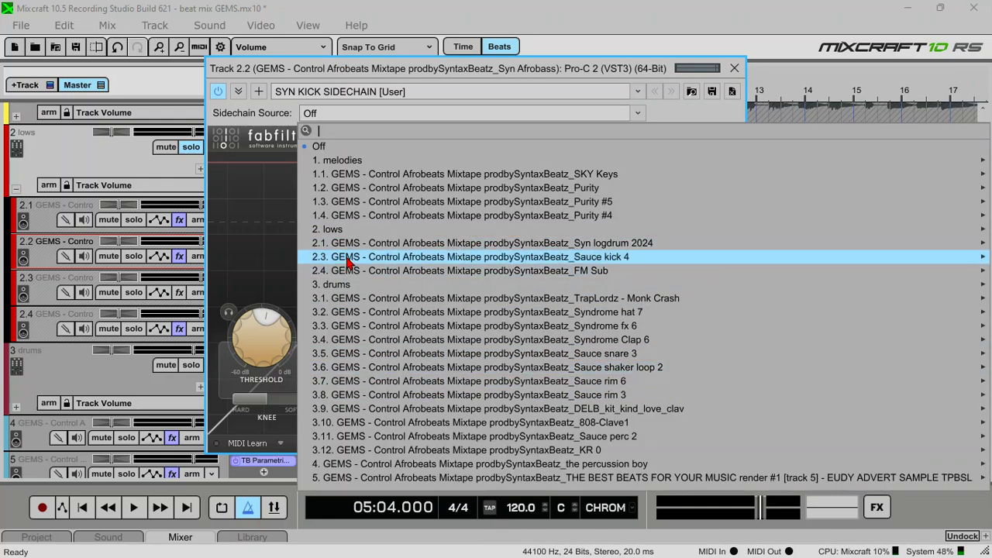
left_click(219, 267)
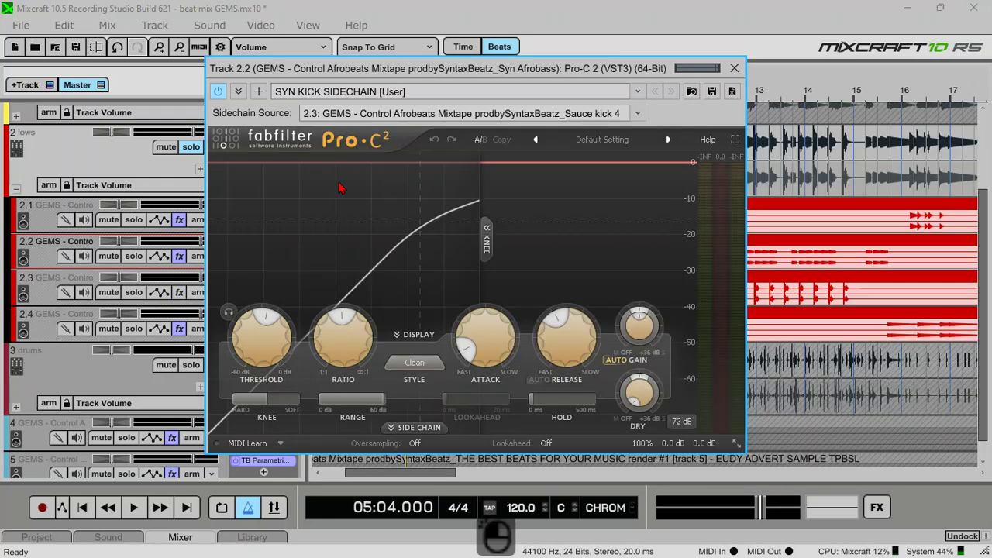
Audition the sidechained Syn Afrobass with the kick and save the project
key("space")
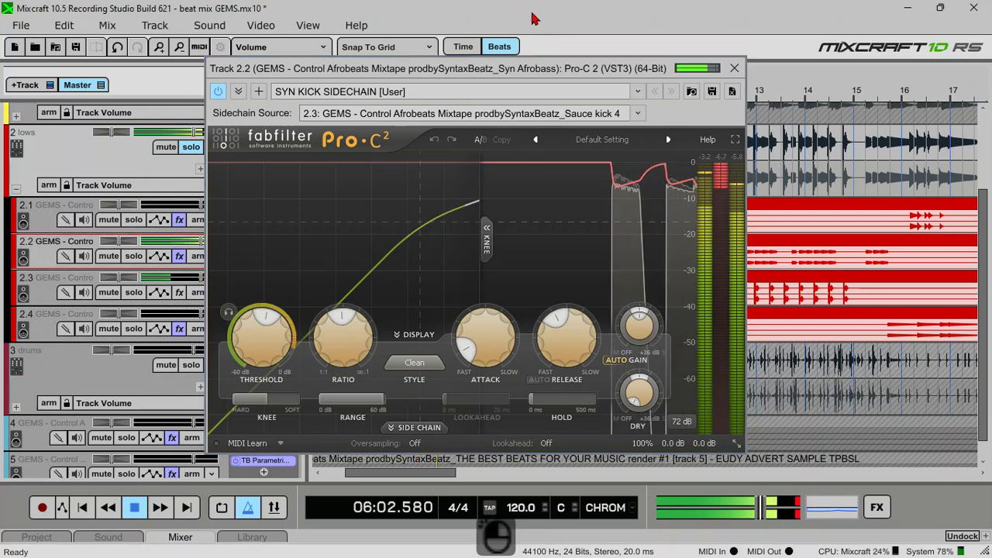
key("ctrl+s")
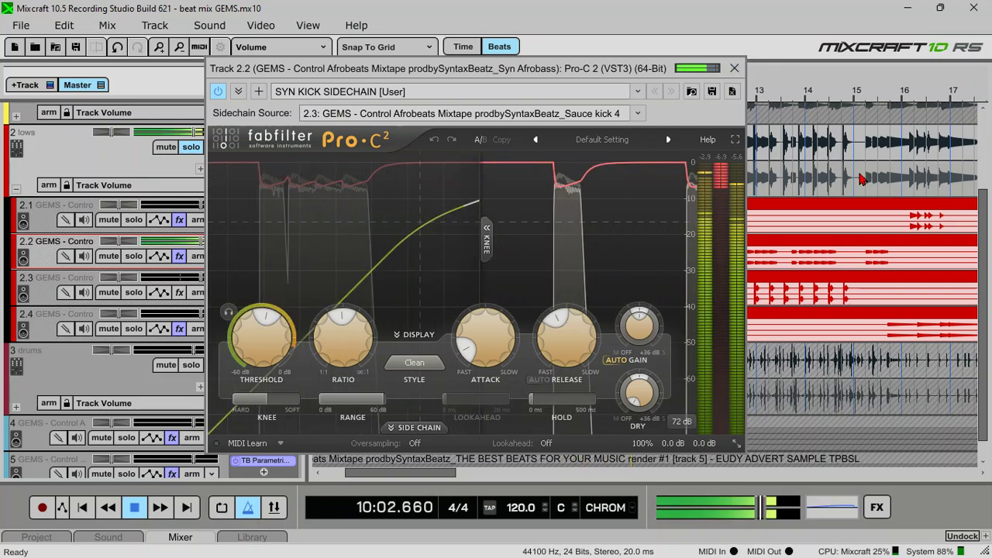
left_click(734, 68)
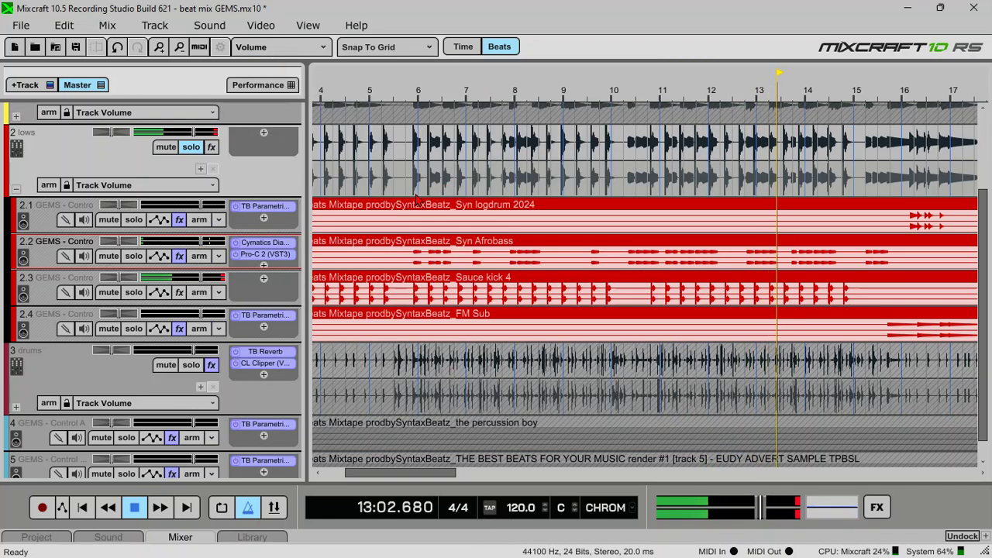
key("space")
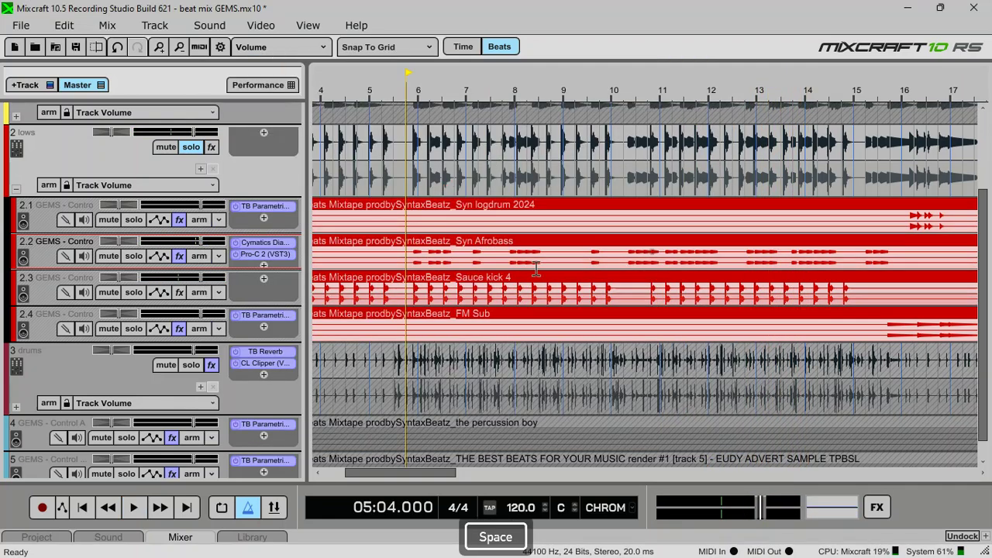
Audition the soloed lows from bar 15 and set the playback start to bar 15, beat 3
scroll(627, 84, "down", 2)
scroll(629, 85, "down", 2)
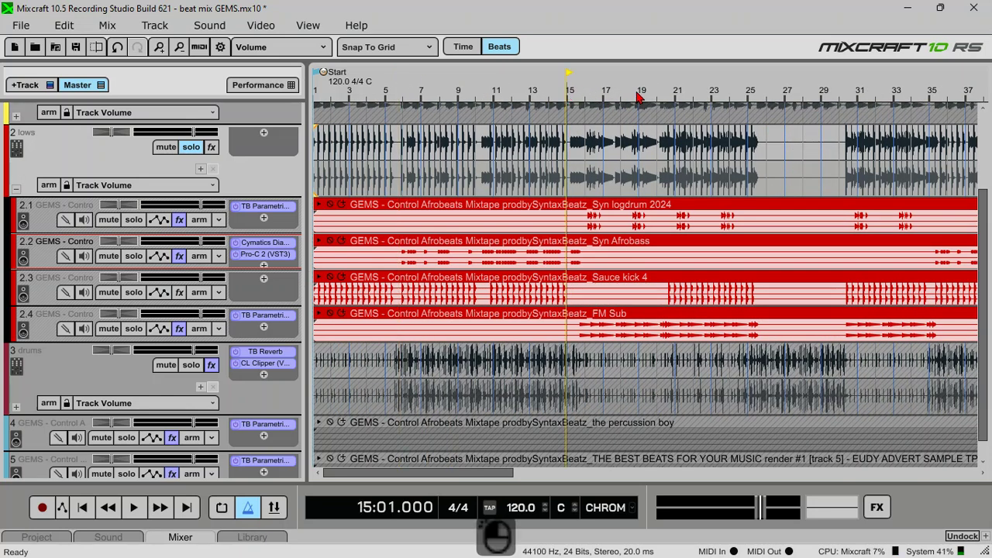
scroll(756, 109, "up", 2)
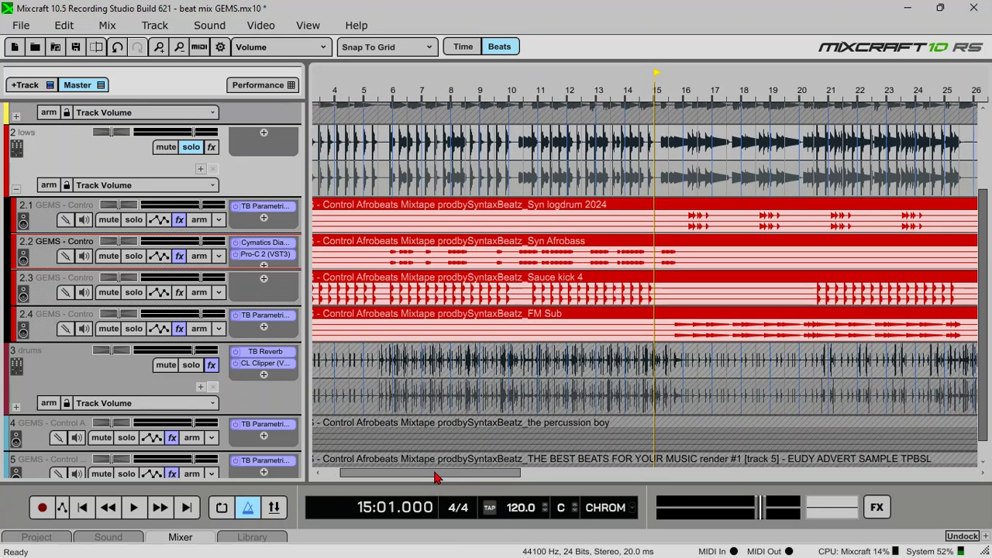
left_click_drag(446, 480, 495, 478)
key("space")
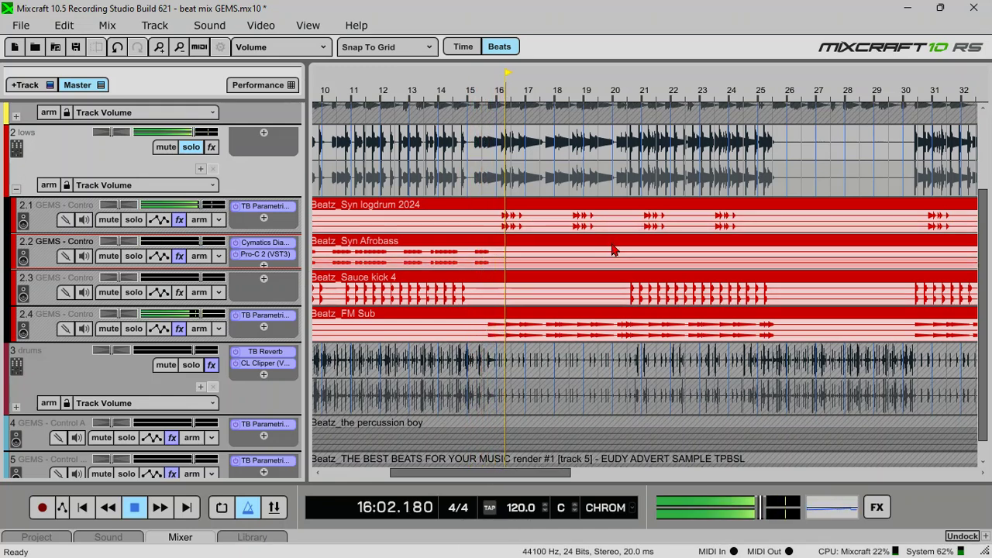
left_click(493, 96)
left_click(480, 103)
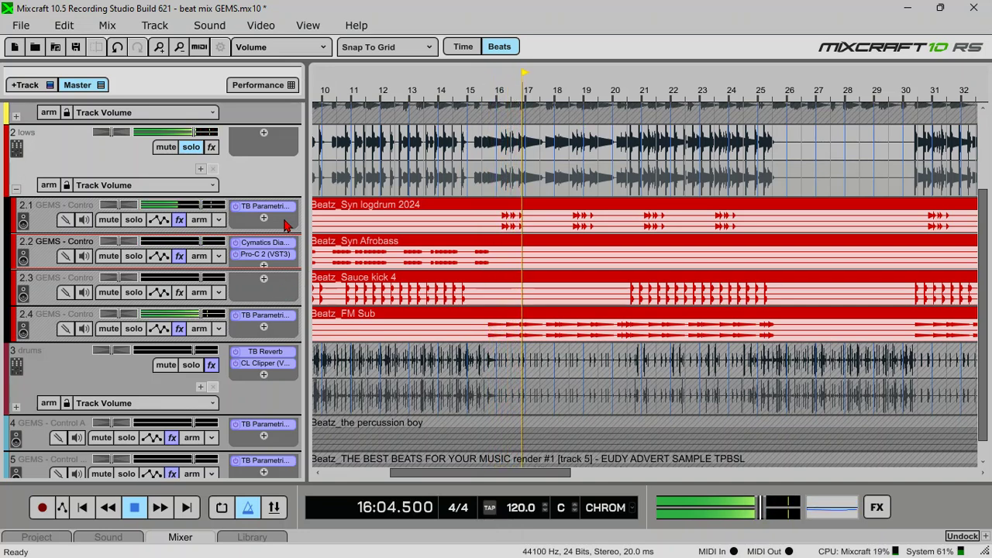
key("space")
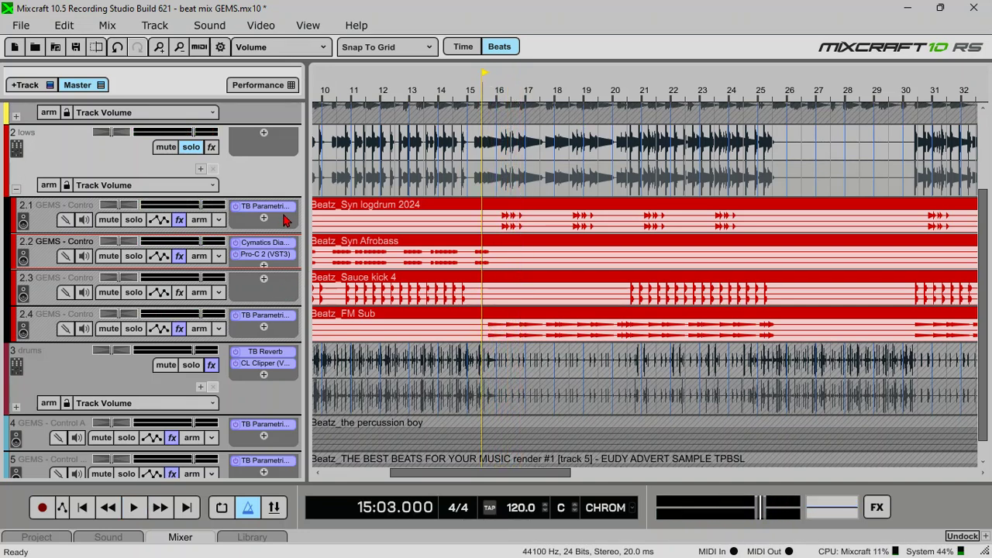
key("space")
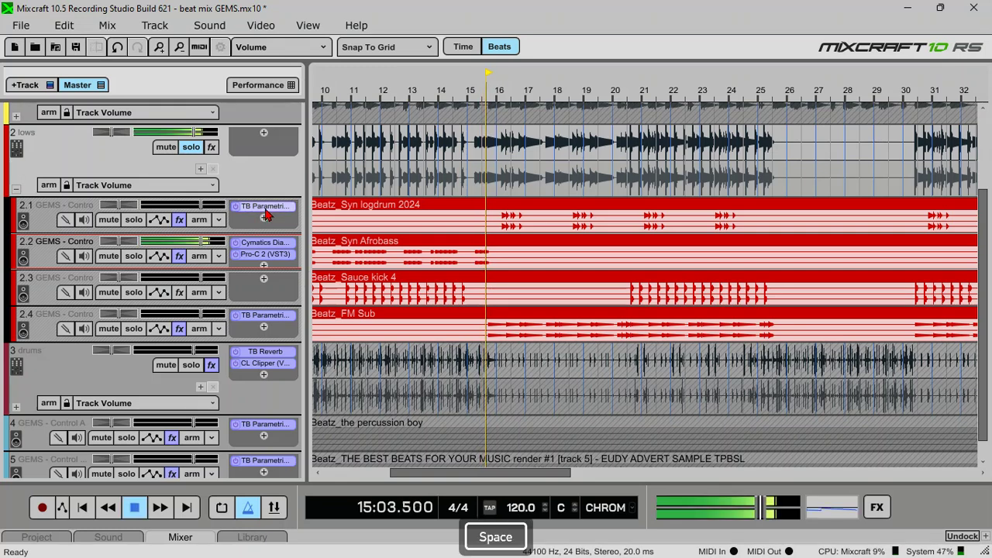
Load the DC + 8kHz high cut preset in the parametric equalizer on track 2.1, Syn logdrum 2024
left_click(262, 208)
key("space")
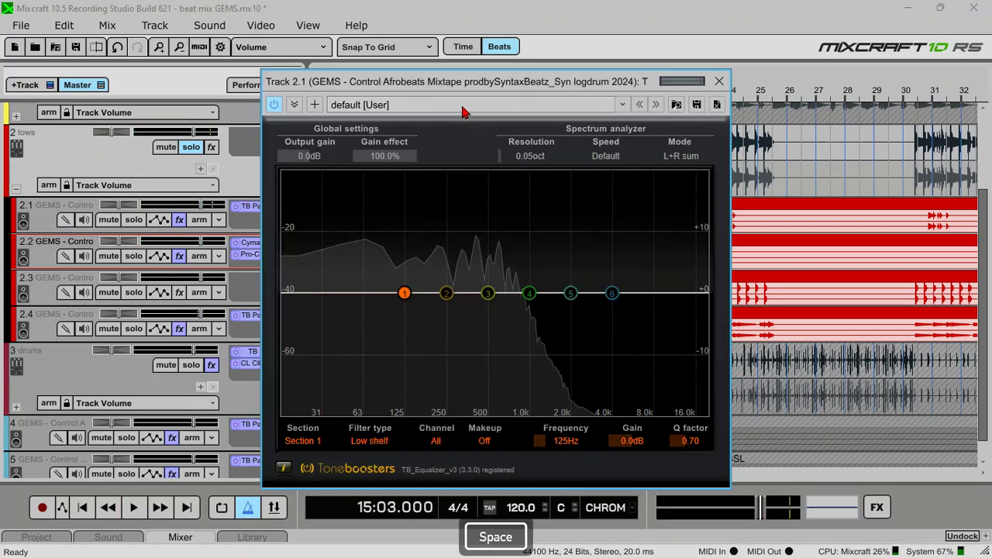
left_click(454, 106)
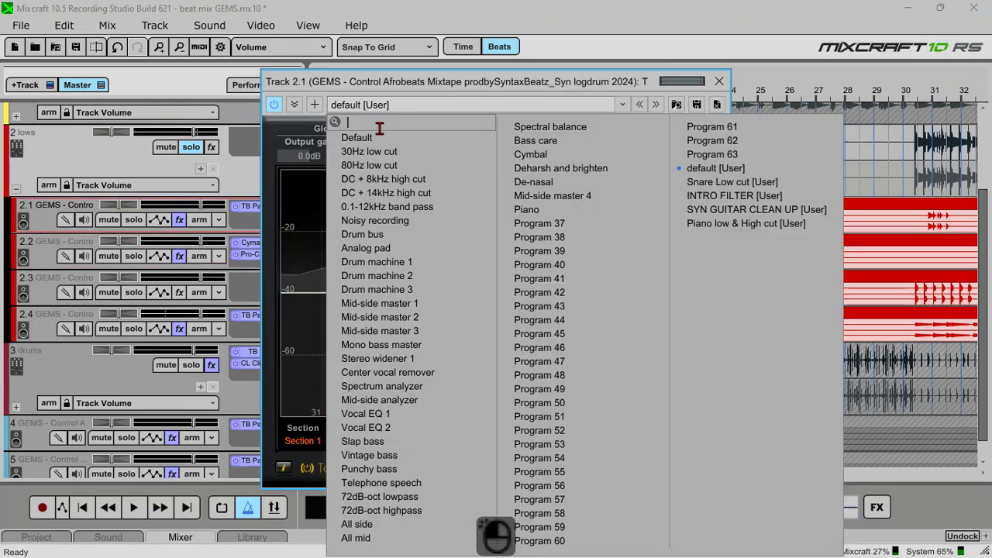
left_click(385, 180)
Raise the logdrum equalizer's low cut to 33 Hz and play the section
key("space")
left_click_drag(294, 330, 320, 328)
key("space")
key("space")
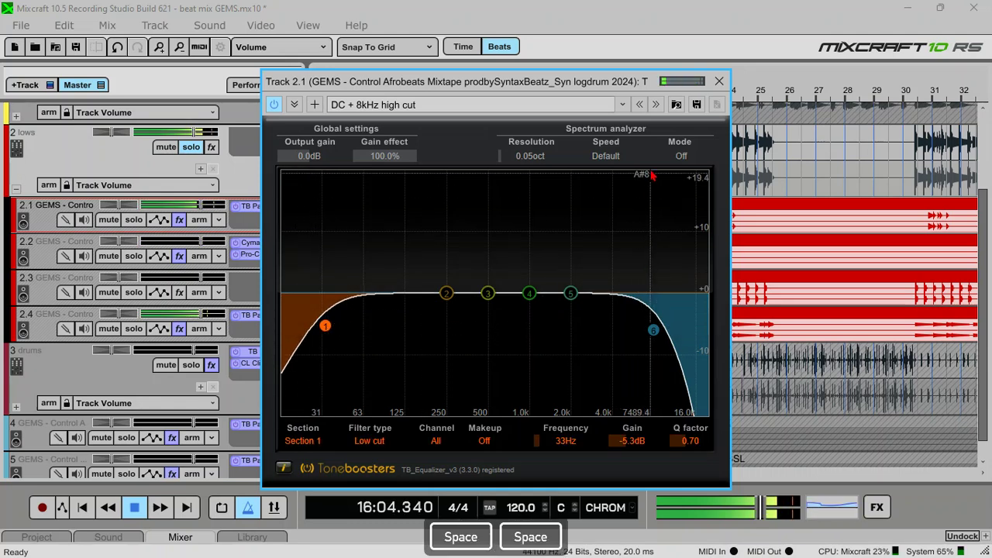
Set the equalizer's spectrum analyzer mode to L+R sum and lower the logdrum's high cut to just above 1 kHz
left_click(679, 155)
left_click(692, 189)
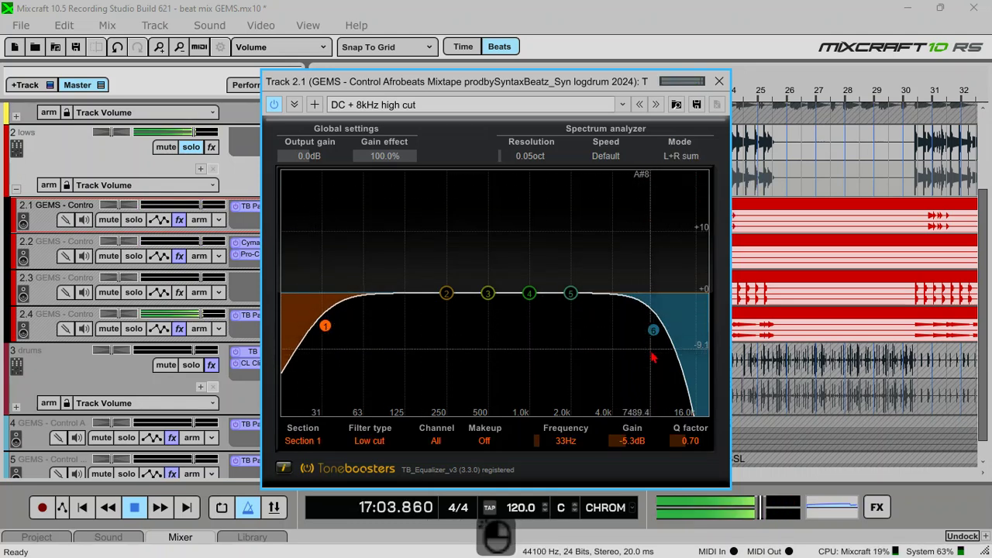
left_click_drag(653, 330, 537, 365)
Close the logdrum equalizer, stopping playback, and save the project
left_click(723, 81)
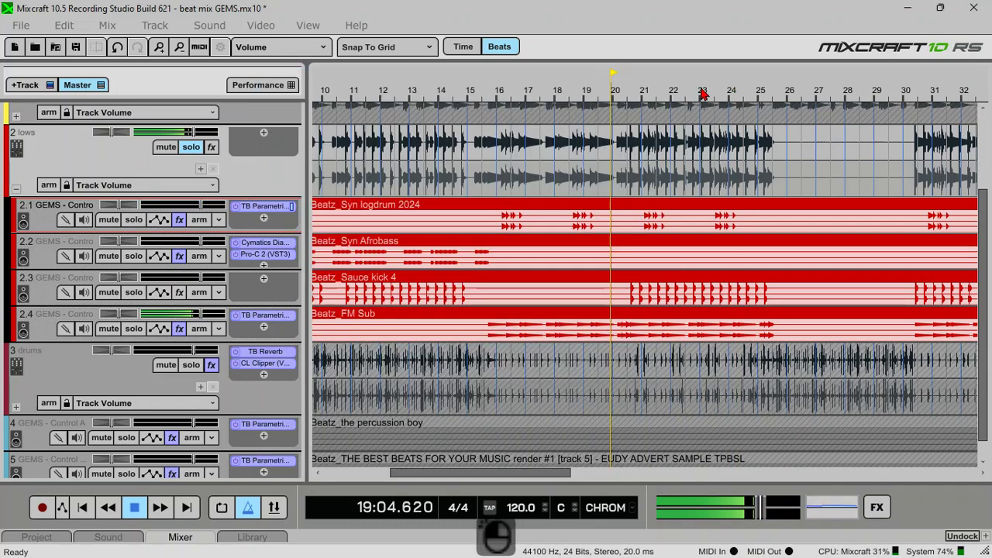
key("space")
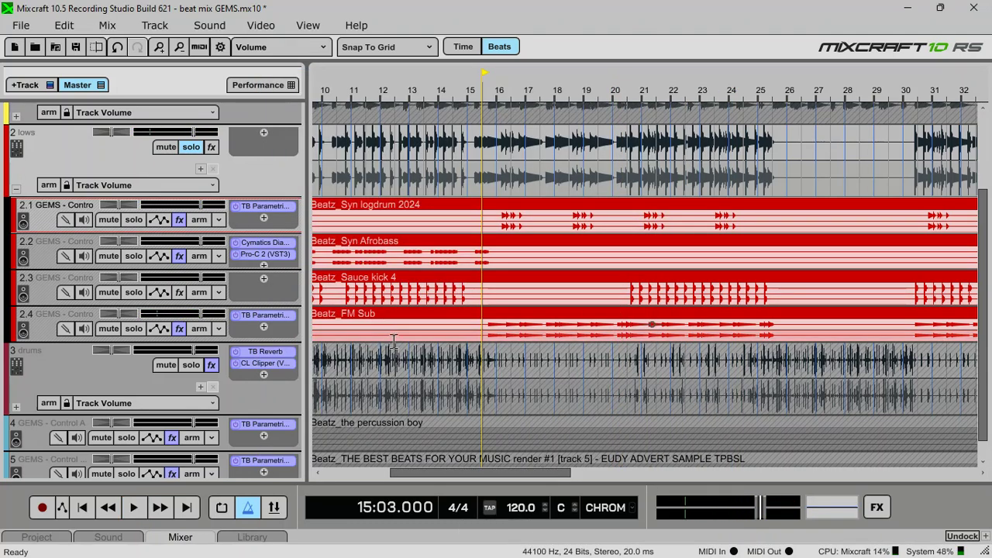
key("ctrl+s")
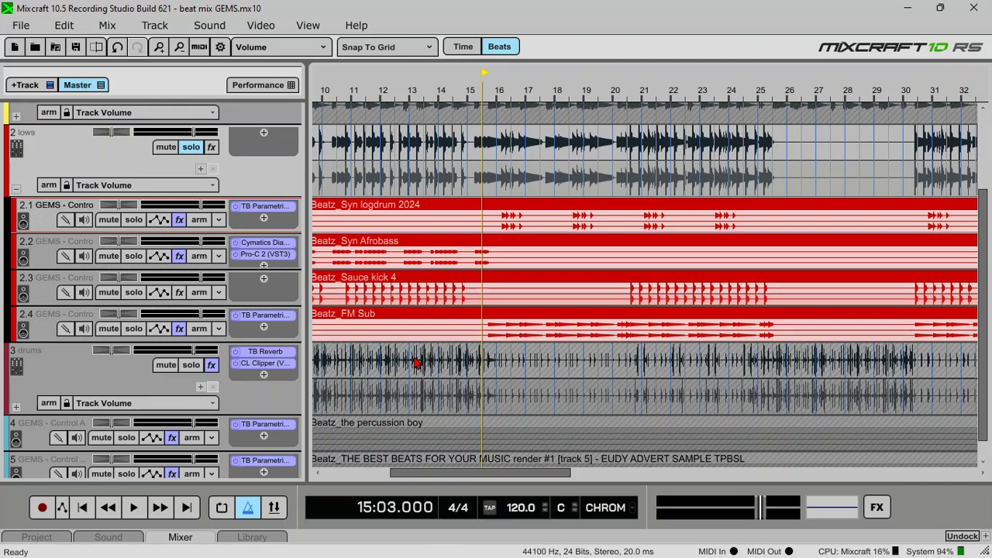
Replace the parametric equalizer on track 2.4, FM Sub, with the Pro-C 2 compressor
right_click(264, 324)
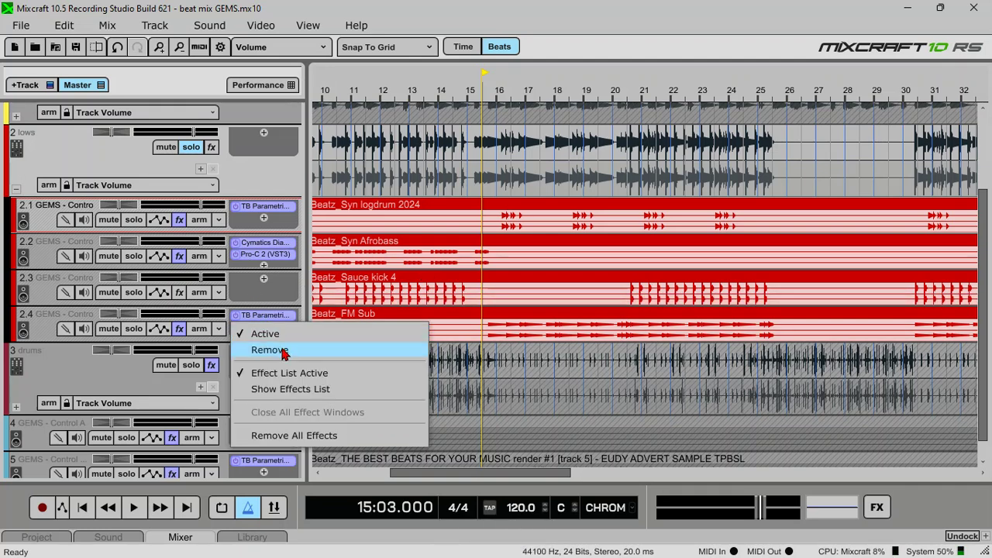
left_click(259, 350)
left_click(263, 321)
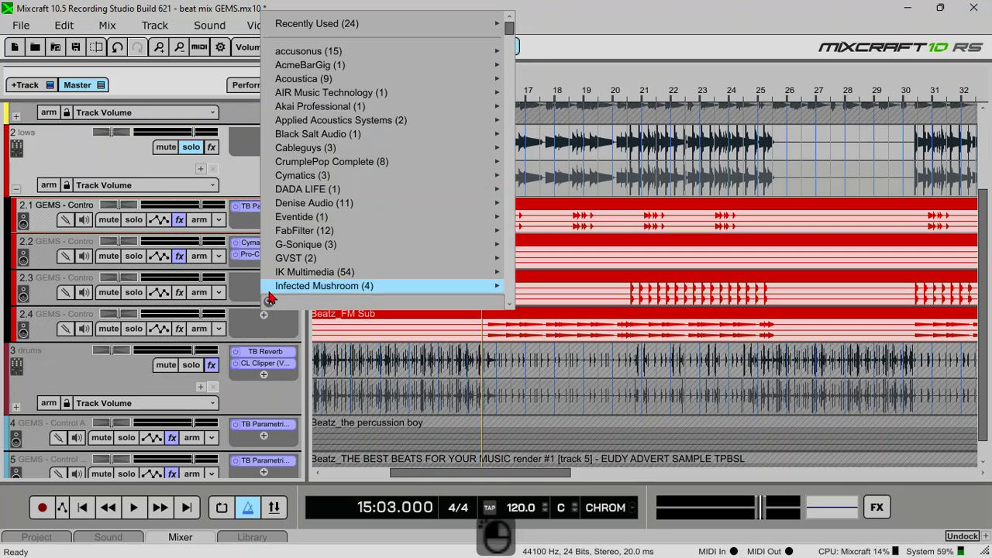
mouse_move(438, 25)
left_click(550, 30)
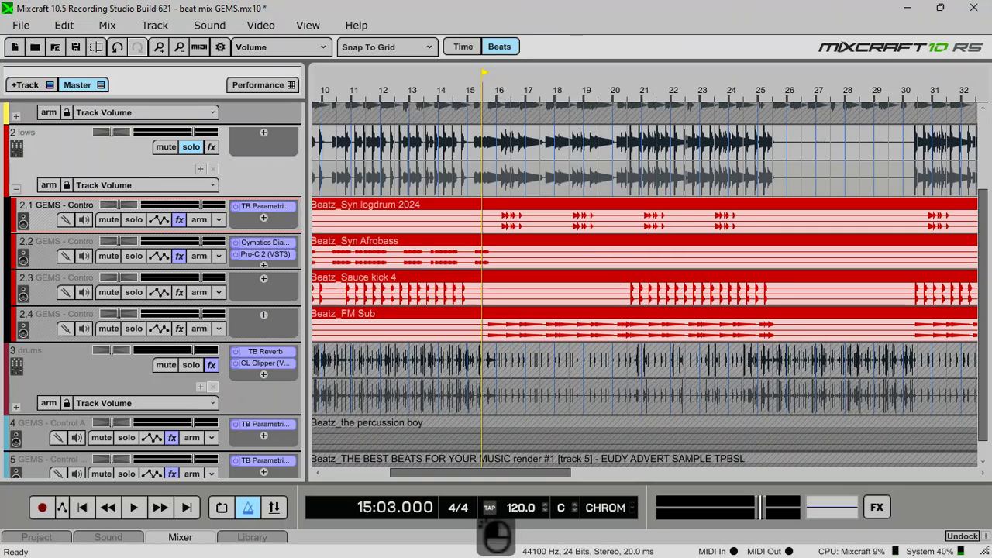
Load the SYN KICK SIDECHAIN preset on the FM Sub compressor
left_click(364, 120)
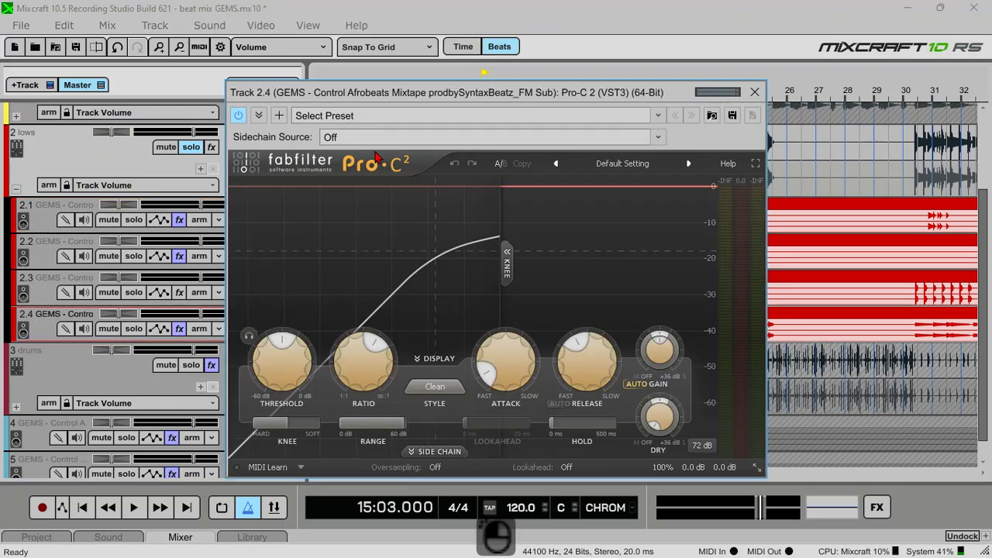
left_click(387, 151)
left_click(396, 139)
left_click(398, 137)
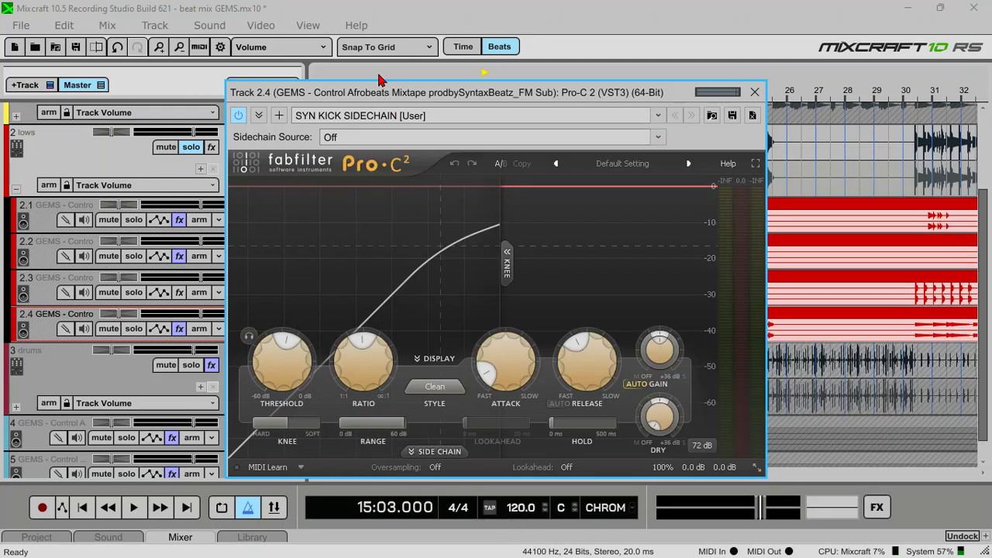
Set the FM Sub compressor's sidechain source to track 2.1, Syn logdrum 2024, and audition it
left_click_drag(379, 93, 371, 36)
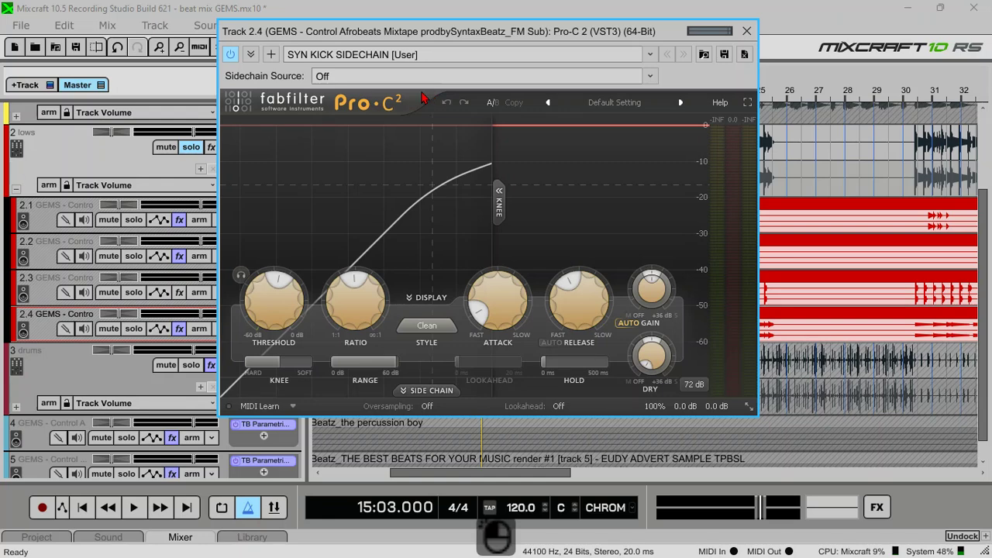
left_click(460, 80)
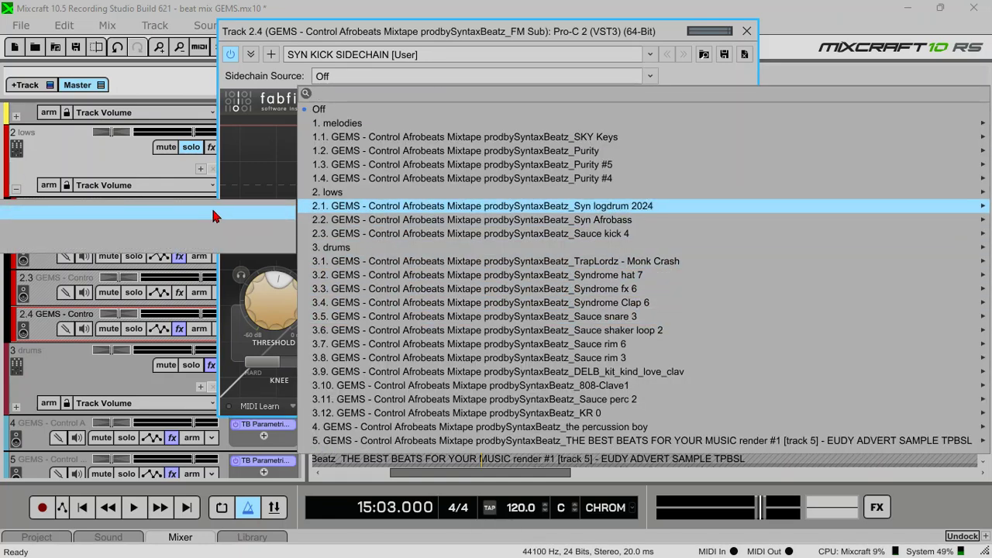
left_click(211, 205)
left_click_drag(380, 32, 363, 120)
key("space")
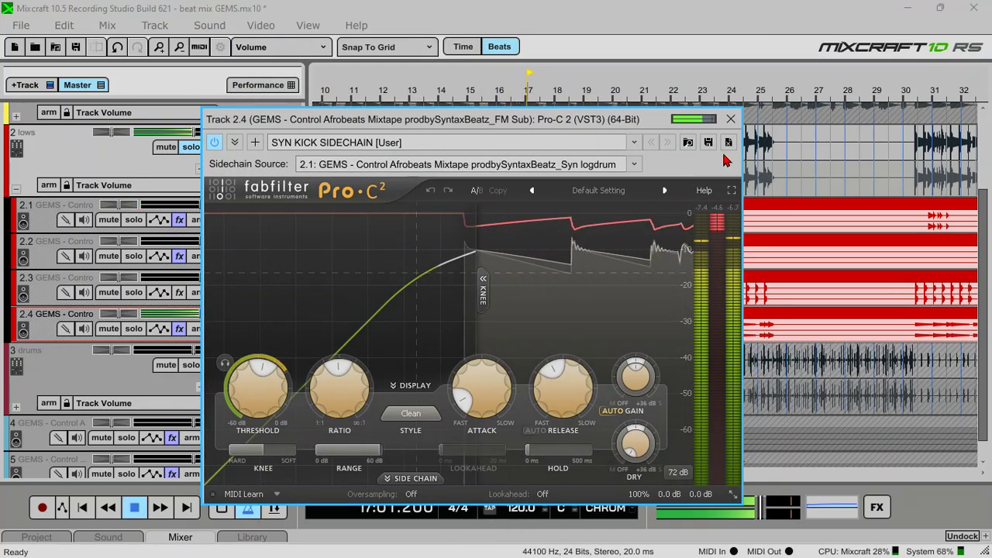
Close the FM Sub compressor and audition the lows from position 20:03, where the kick enters
left_click(731, 120)
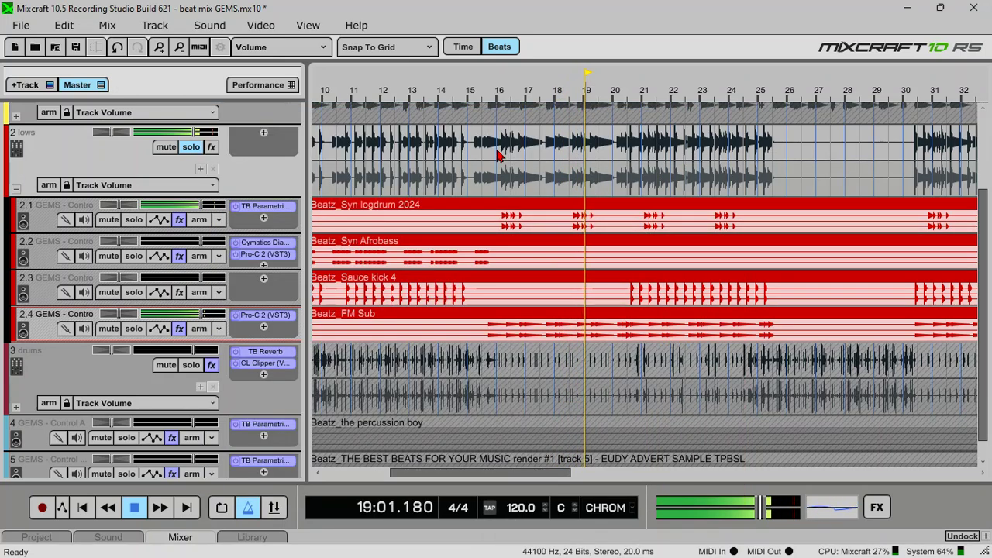
key("space")
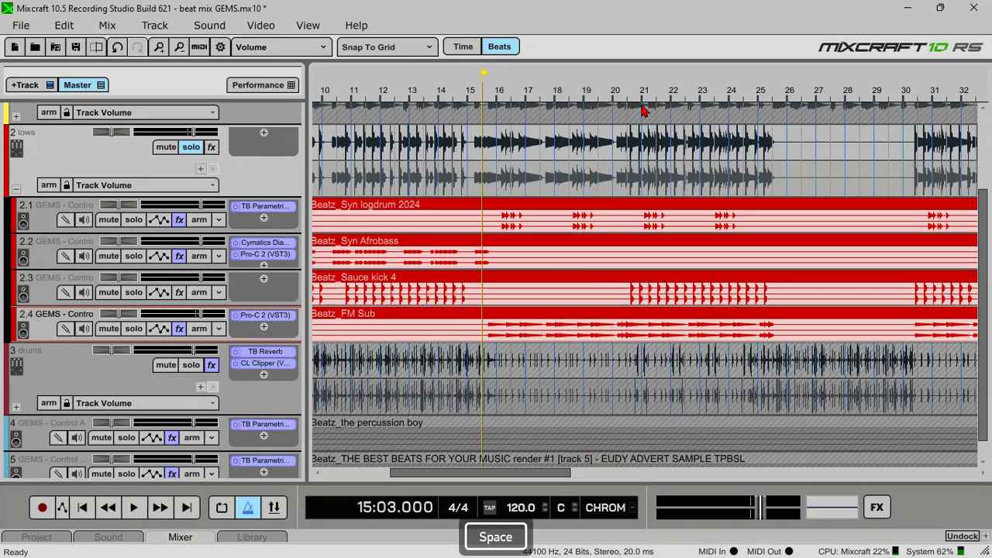
scroll(822, 91, "up", 2)
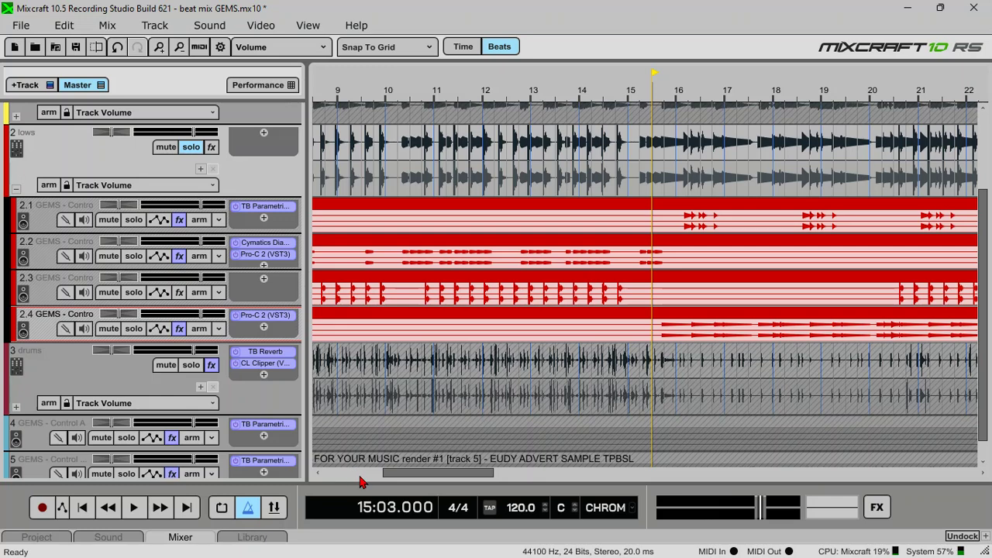
left_click_drag(413, 481, 474, 477)
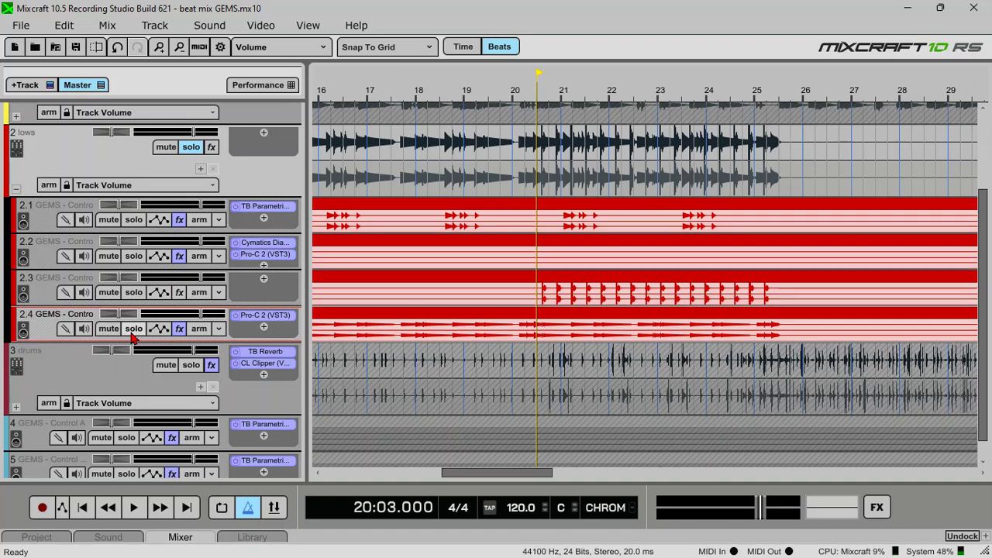
key("space")
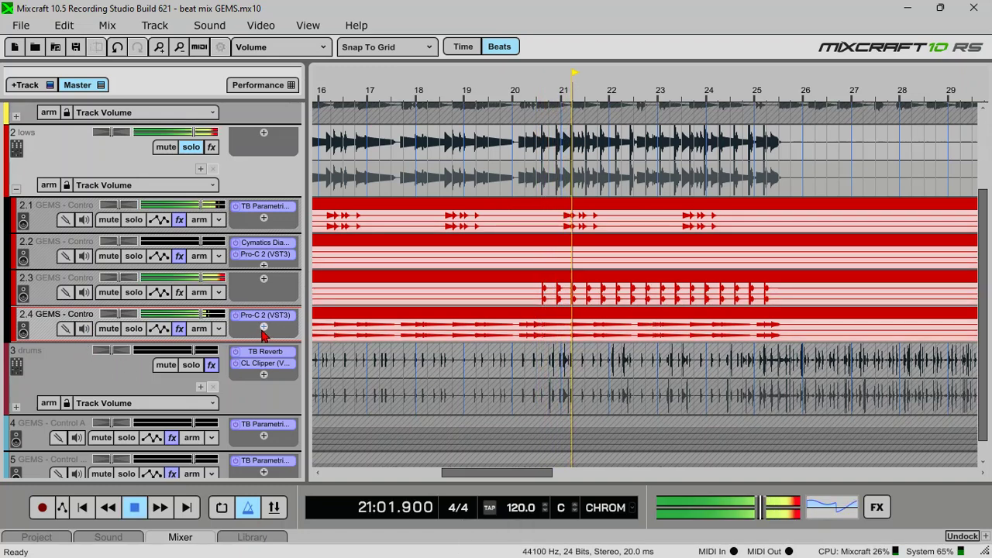
key("space")
Add a second Pro-C 2 compressor to track 2.4, FM Sub
left_click(261, 328)
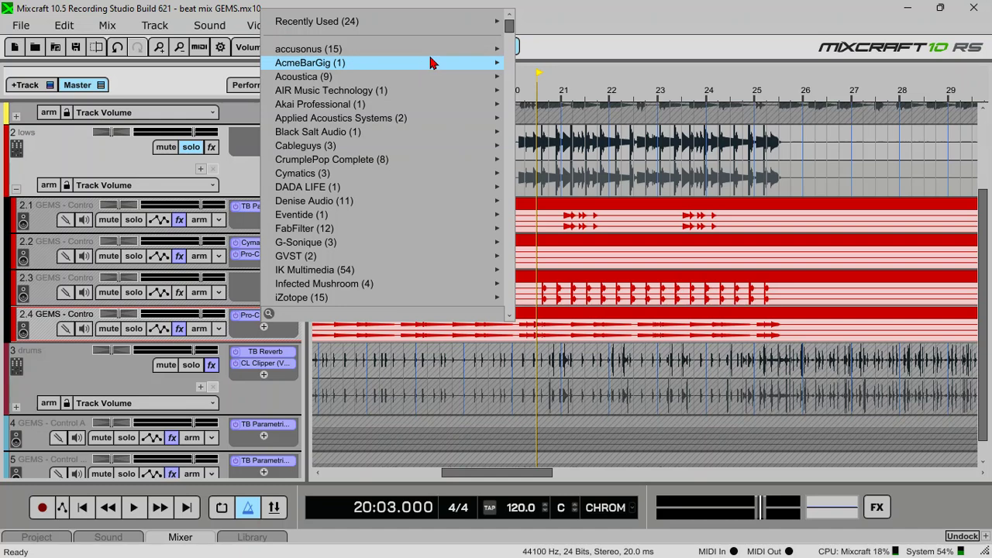
mouse_move(465, 49)
mouse_move(481, 31)
left_click(576, 44)
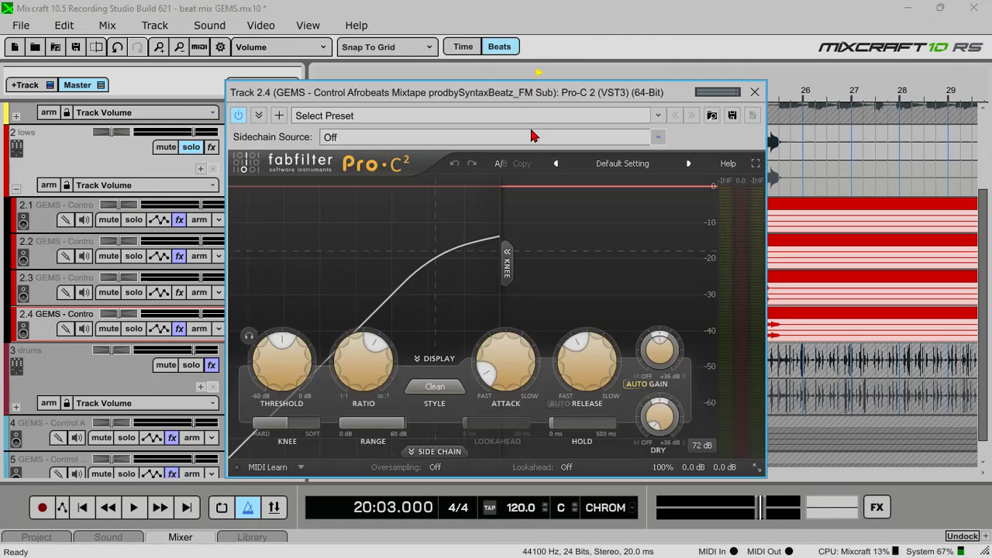
Load the SYN KICK SIDECHAIN preset on the second FM Sub compressor and set its sidechain source to track 2.3, Sauce kick 4
left_click(469, 116)
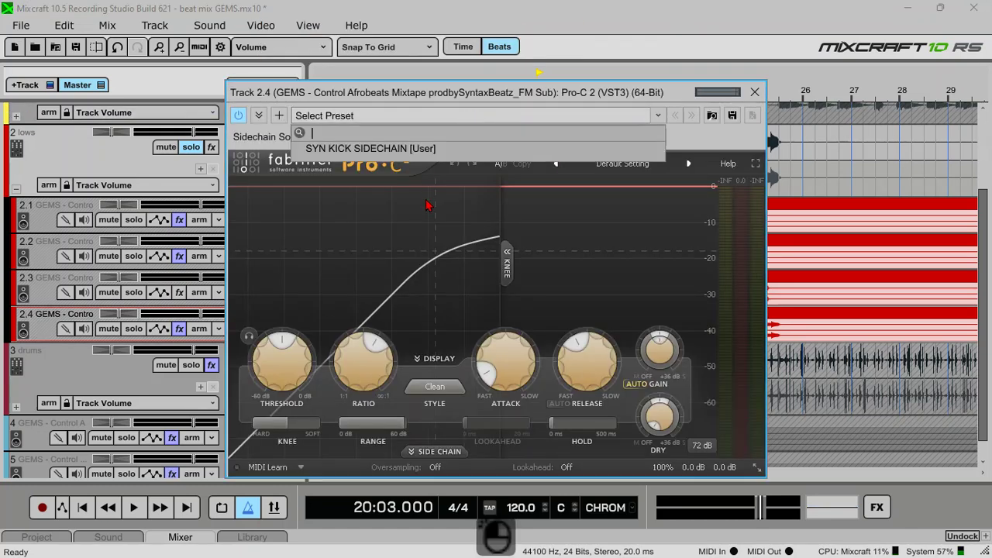
left_click(427, 150)
left_click(413, 138)
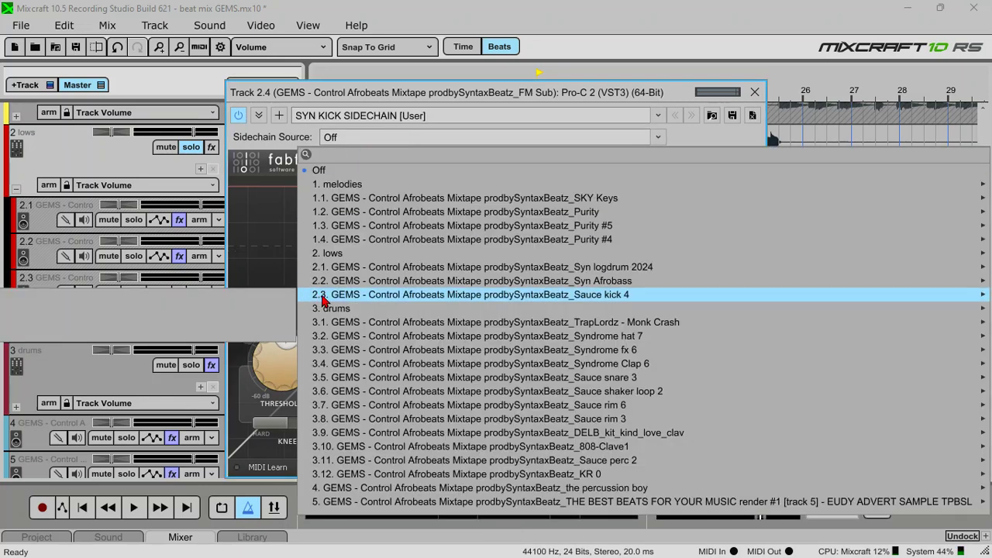
left_click(215, 306)
Lower the second FM Sub compressor's threshold to about -17.63 dB while auditioning the section
key("space")
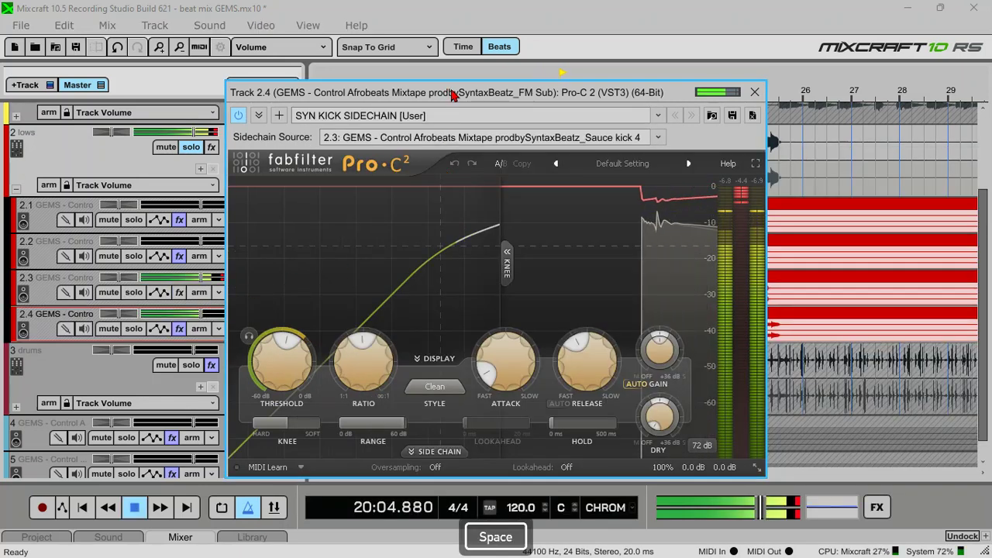
left_click_drag(271, 380, 284, 373)
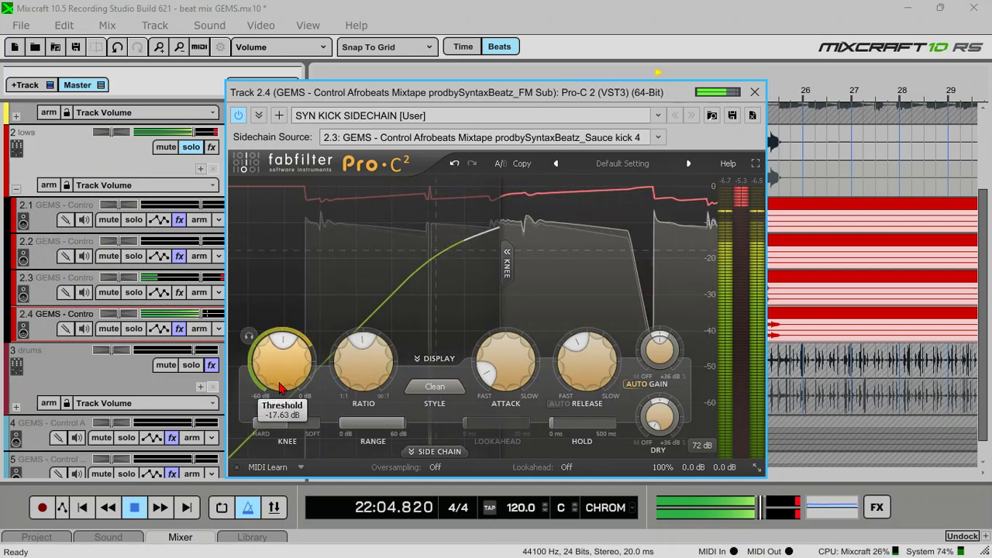
key("space")
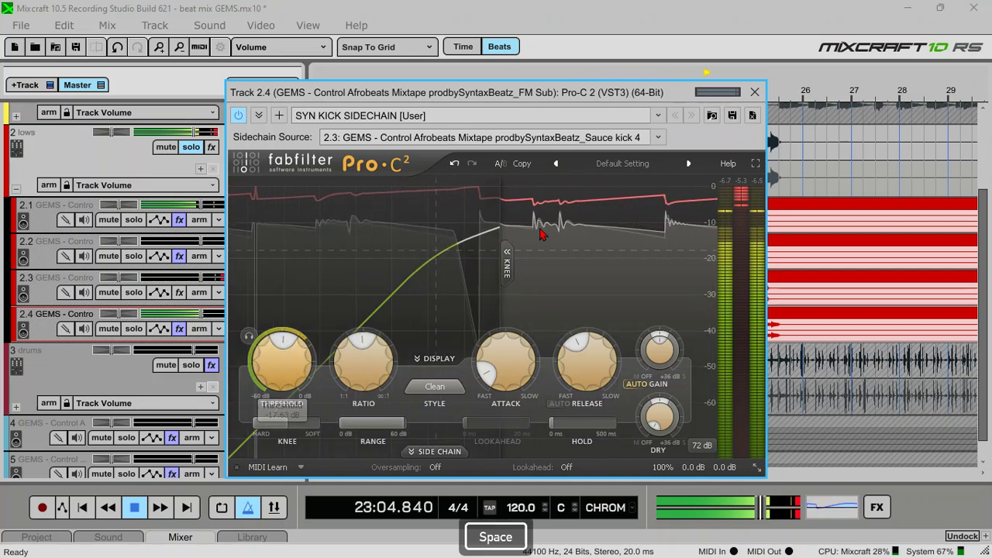
key("space")
key("space")
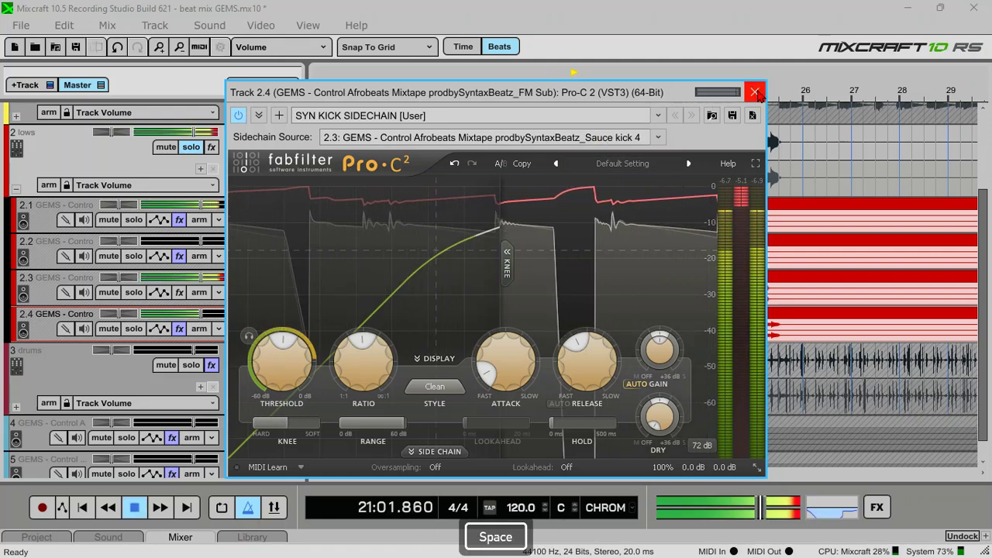
Mute track 2.1, Syn logdrum, and raise the second FM Sub compressor's threshold to about -14.03 dB during playback
left_click(628, 101)
left_click_drag(628, 101, 631, 273)
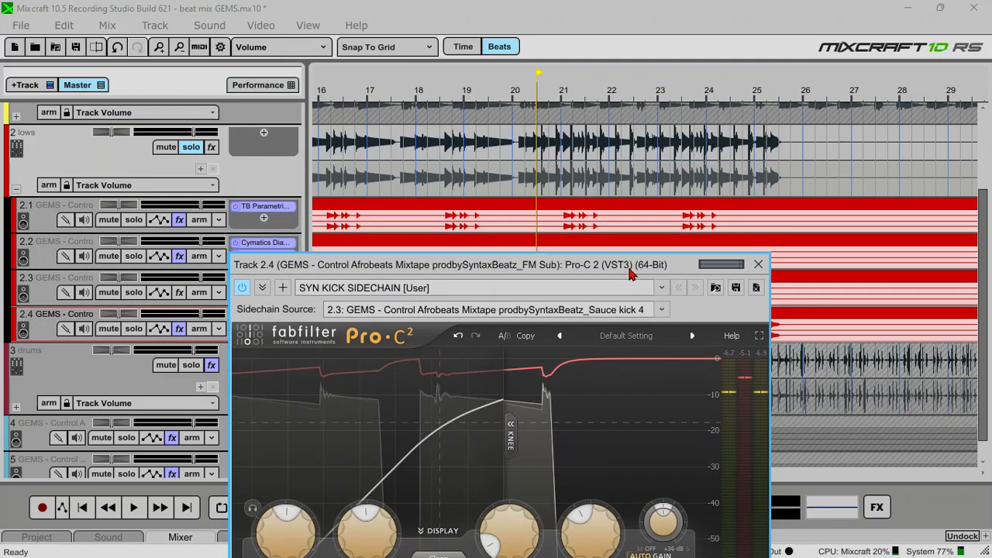
left_click(108, 220)
key("space")
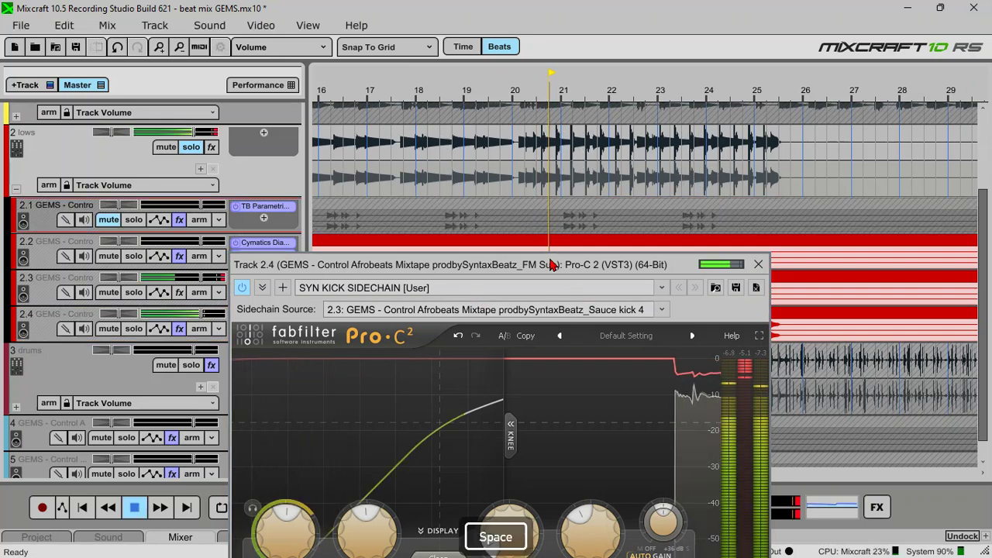
left_click_drag(549, 263, 547, 105)
mouse_move(277, 388)
left_mouse_down()
mouse_move(280, 358)
mouse_move(284, 371)
left_mouse_up()
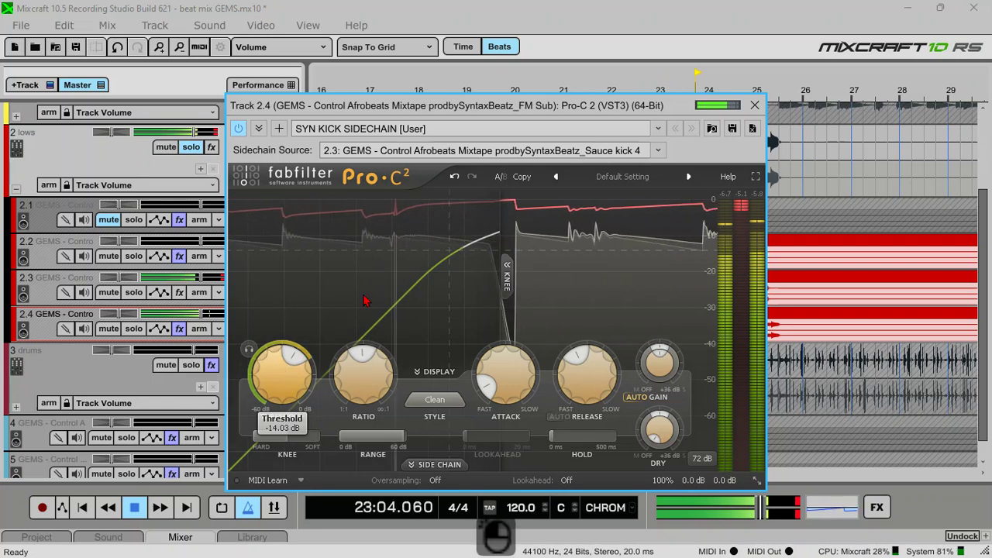
left_click(754, 106)
key("space")
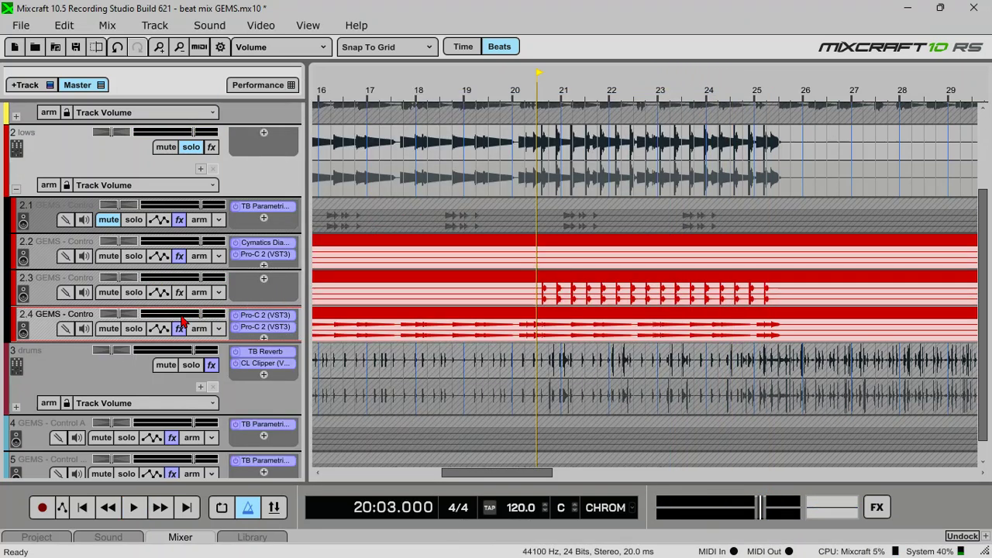
Unmute track 2.1, Syn logdrum, and audition it together with the other lows
scroll(184, 313, "down", 1)
scroll(124, 250, "up", 2)
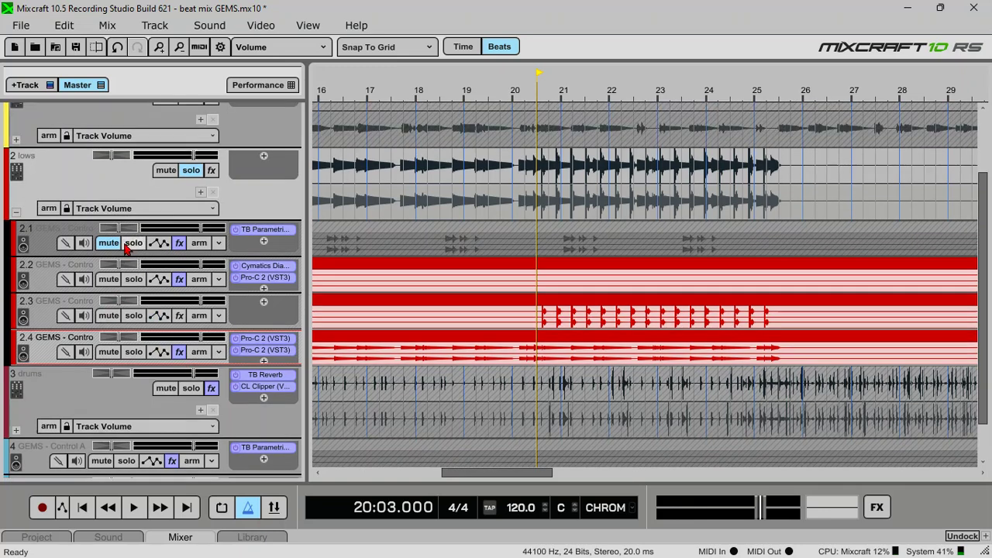
left_click(109, 243)
key("space")
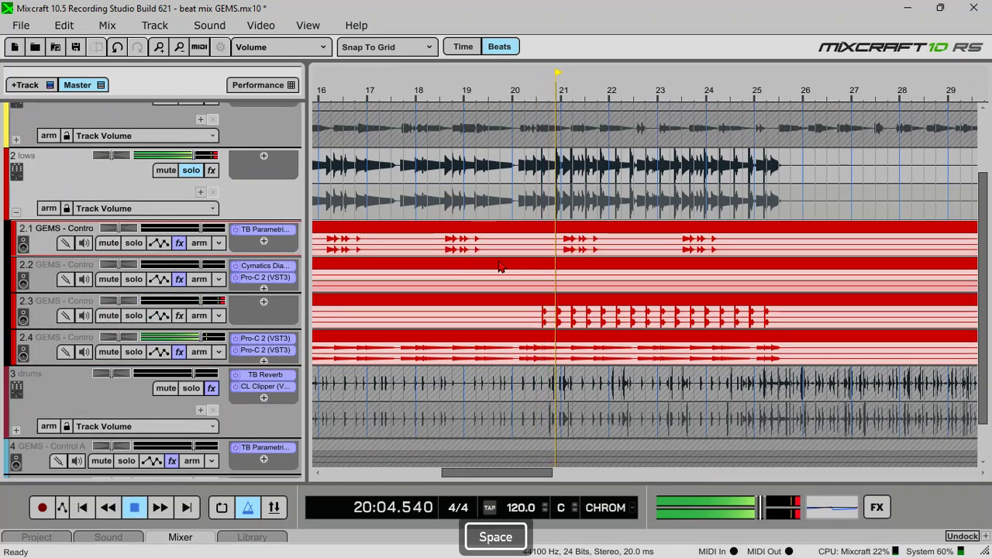
key("space")
key("space")
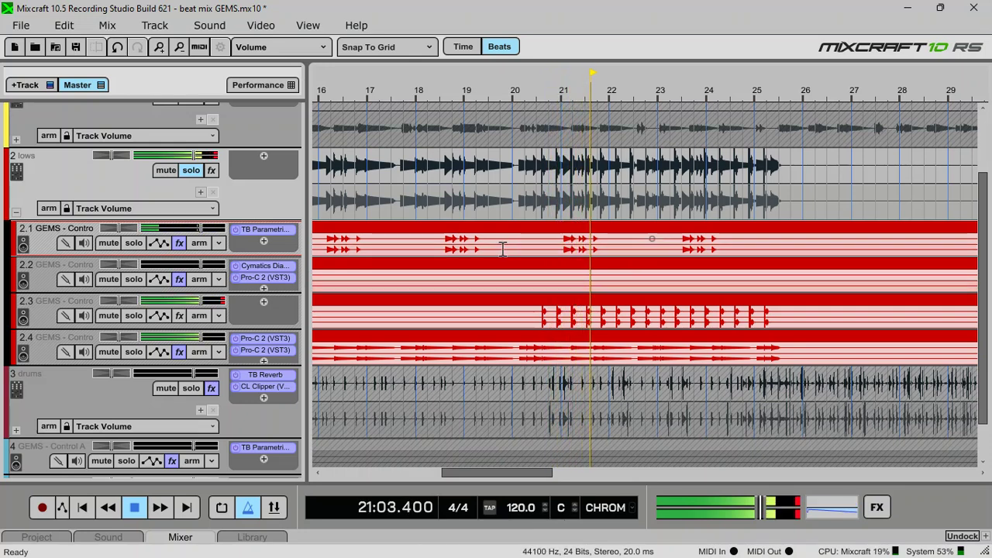
key("space")
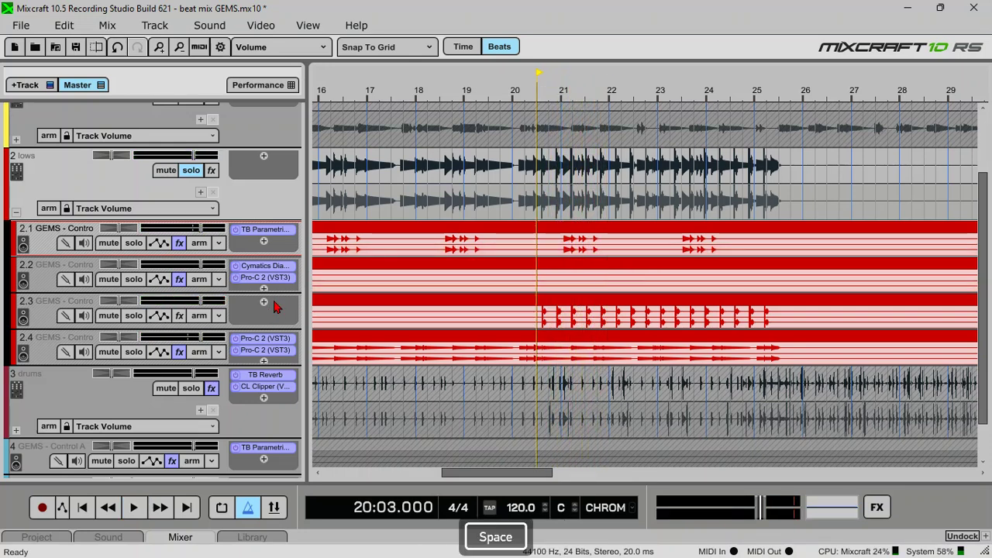
Replace the parametric equalizer on track 2.1, Syn logdrum, with the Pro-C 2 compressor
right_click(262, 237)
left_click(288, 263)
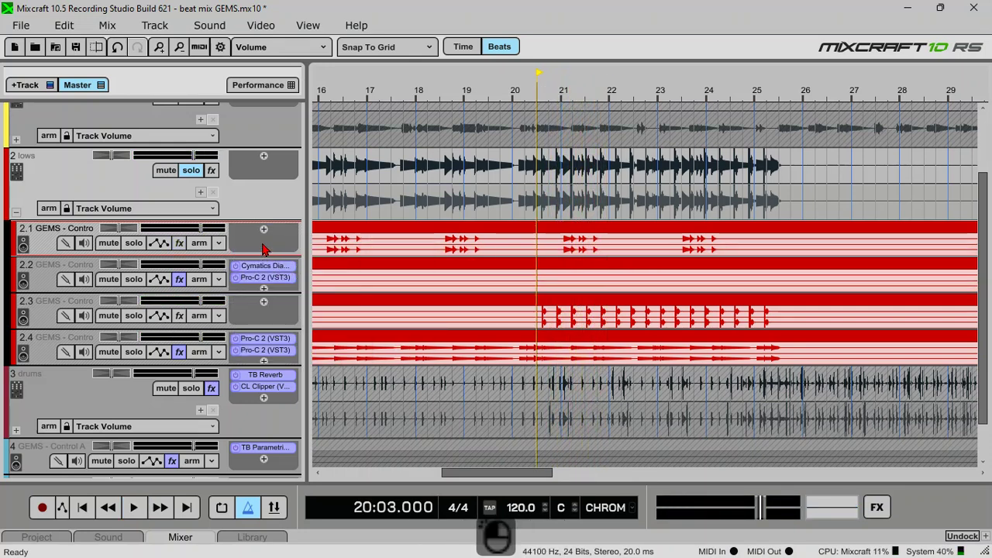
left_click(263, 230)
mouse_move(440, 263)
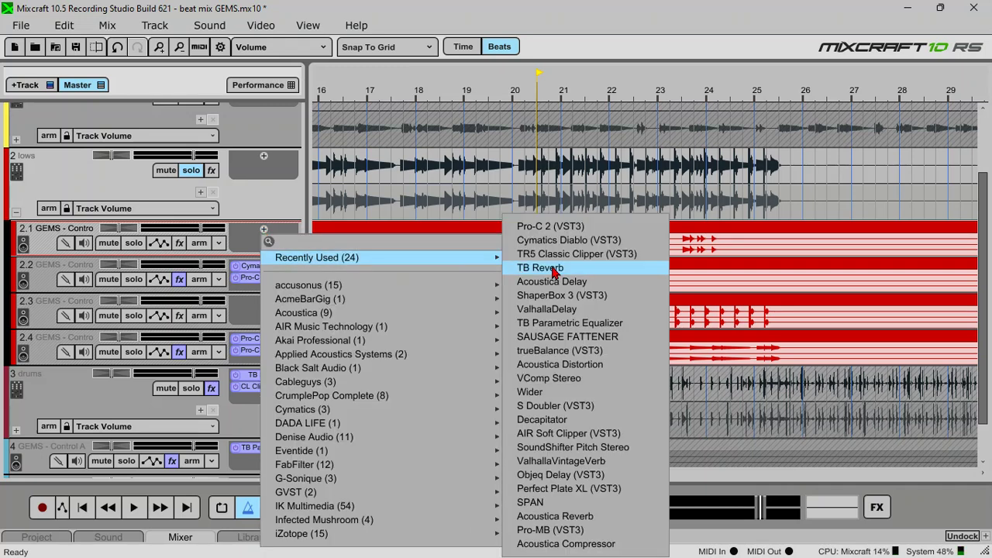
left_click(572, 227)
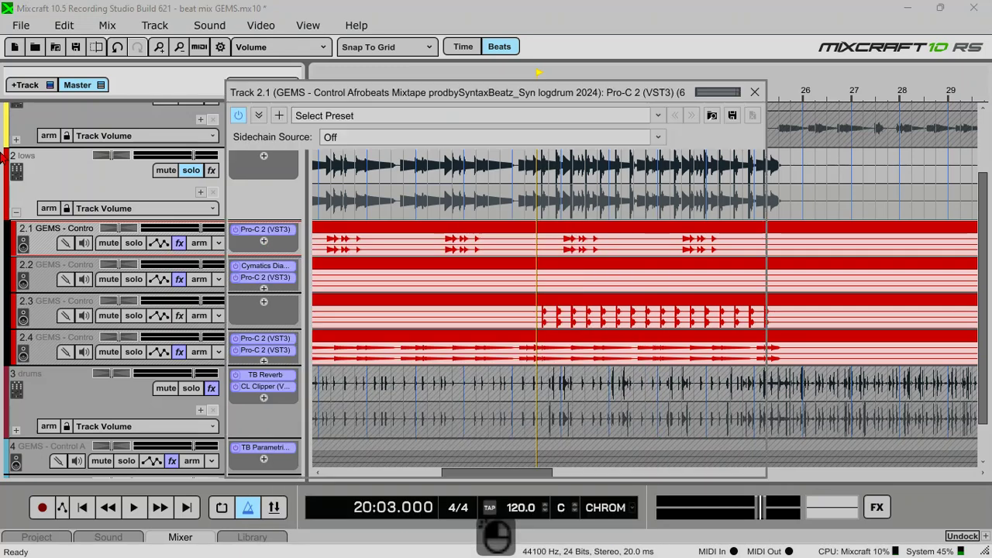
Load the SYN KICK SIDECHAIN preset on the logdrum compressor and set its sidechain source to track 2.3, Sauce kick 4
left_click(395, 119)
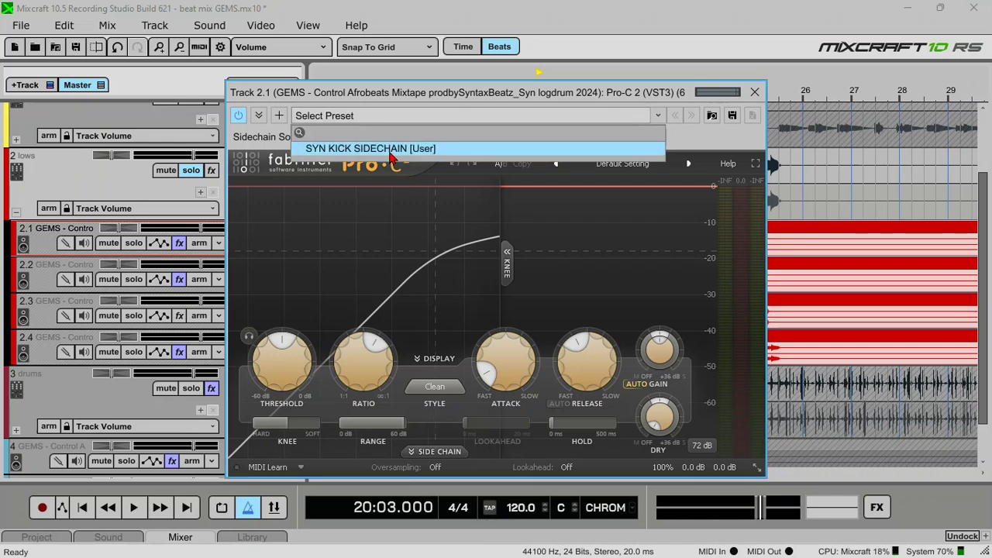
left_click(392, 149)
left_click_drag(475, 99, 607, 99)
left_click(509, 138)
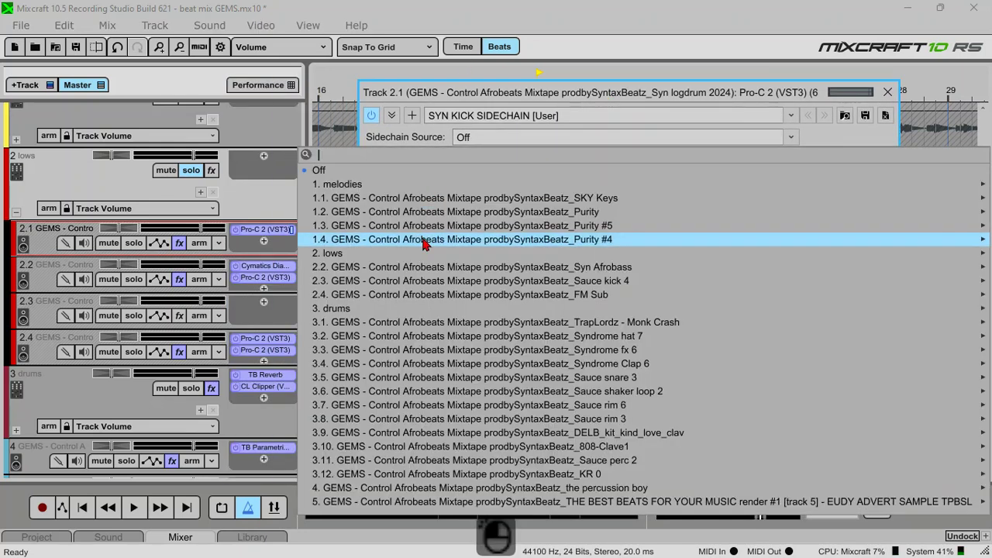
left_click(453, 281)
Raise the logdrum compressor's threshold to about -12 dB while playing the section
left_click_drag(523, 107, 252, 110)
key("space")
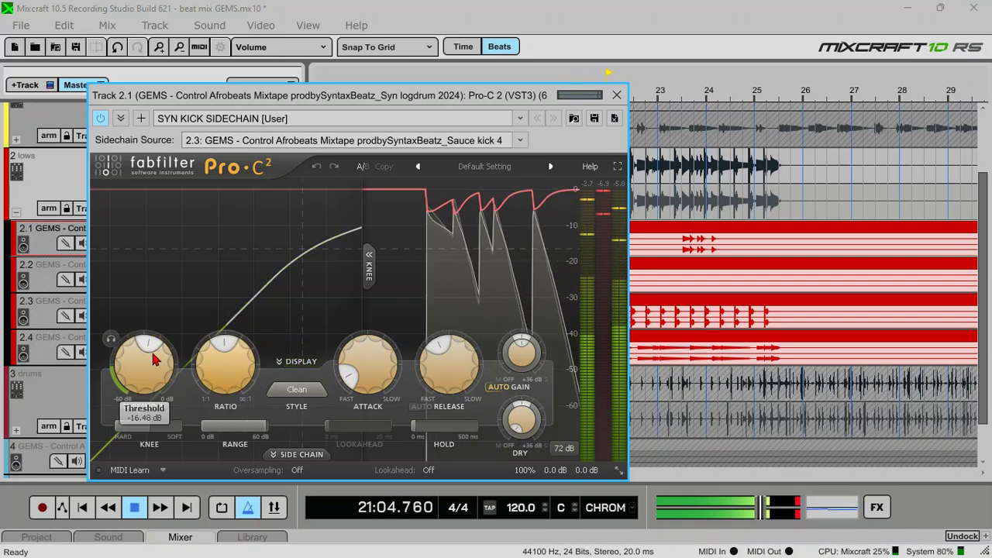
left_click_drag(149, 359, 147, 348)
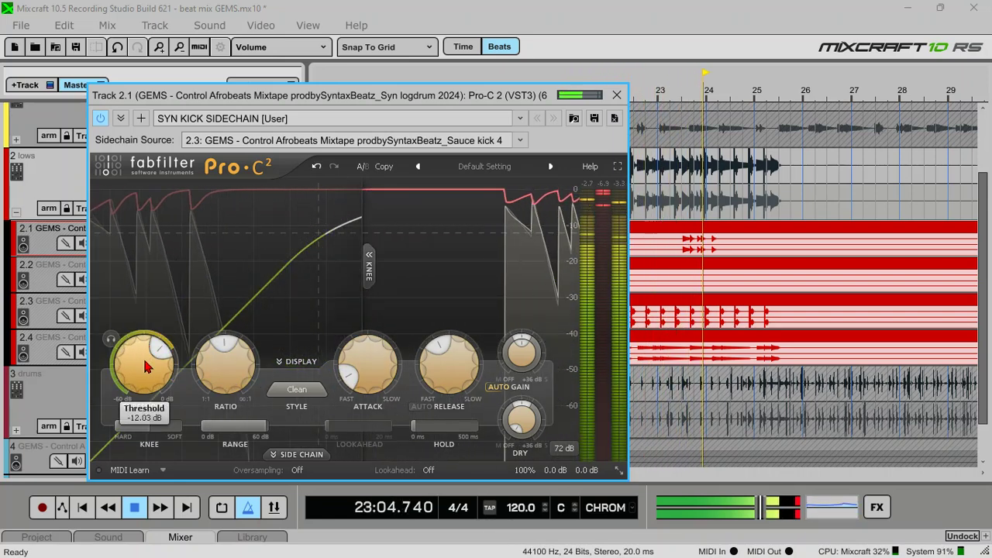
key("space")
Close the logdrum compressor and replay the lows to hear the kick sidechaining
key("space")
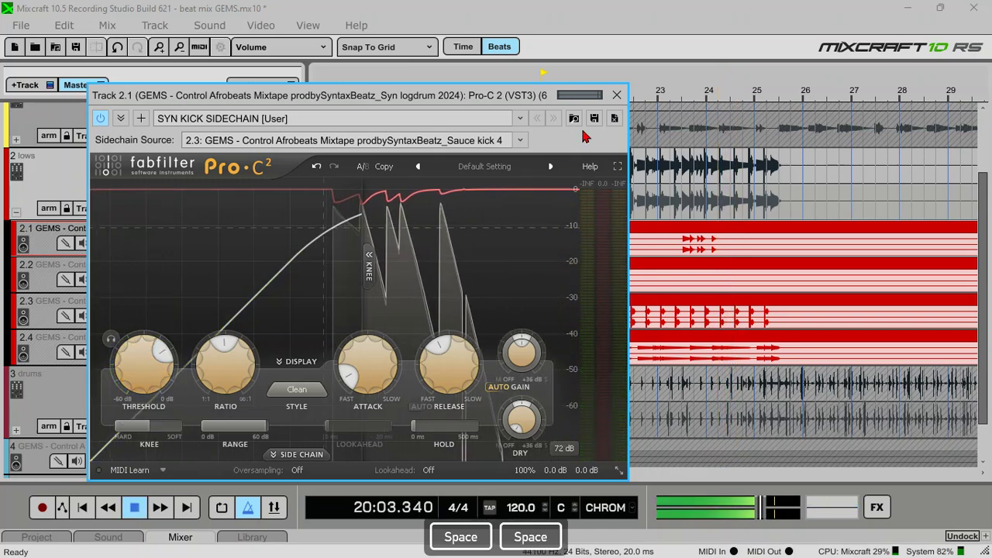
left_click(616, 95)
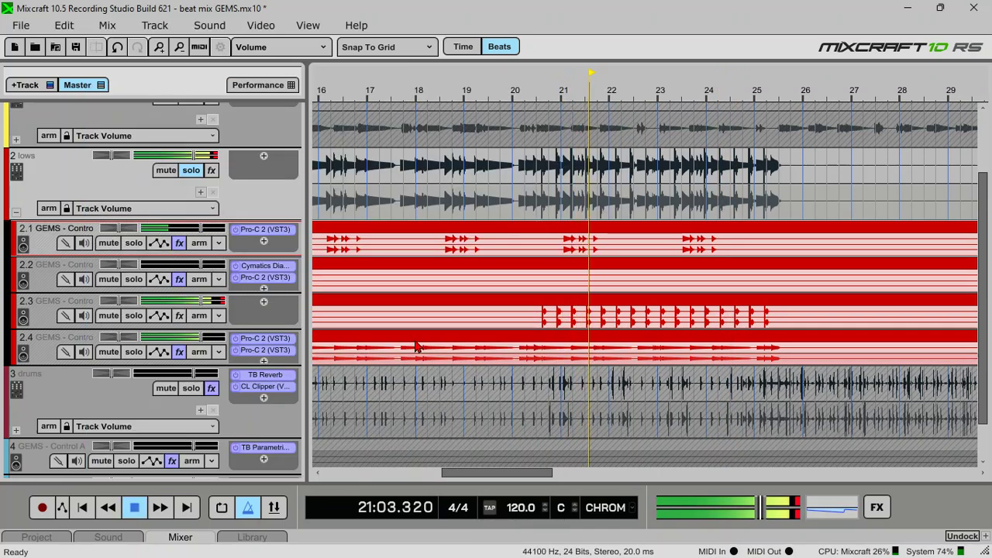
key("space")
key("space")
key("space")
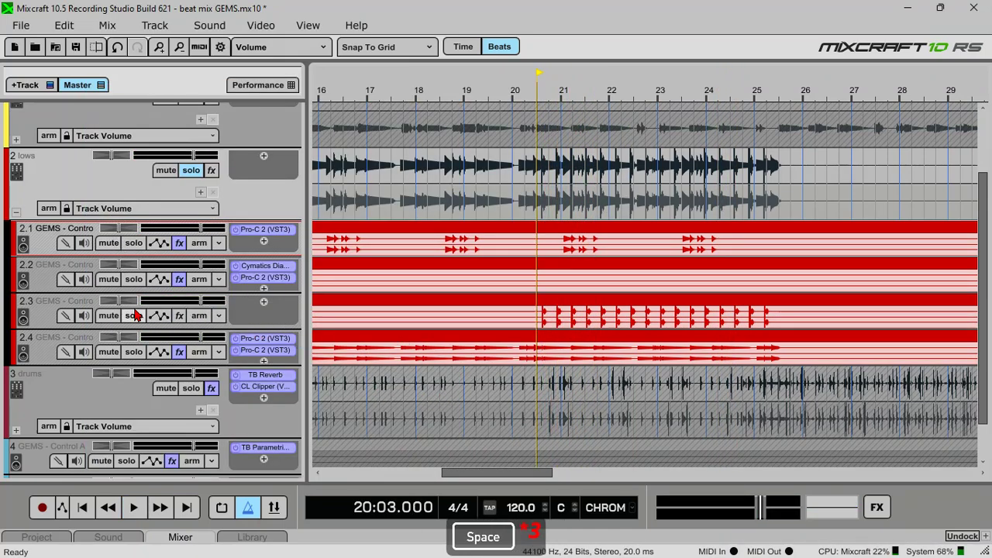
Search the effects for "air" and add AIR Soft Clipper (VST3) to track 2.3, Sauce kick 4
left_click(267, 324)
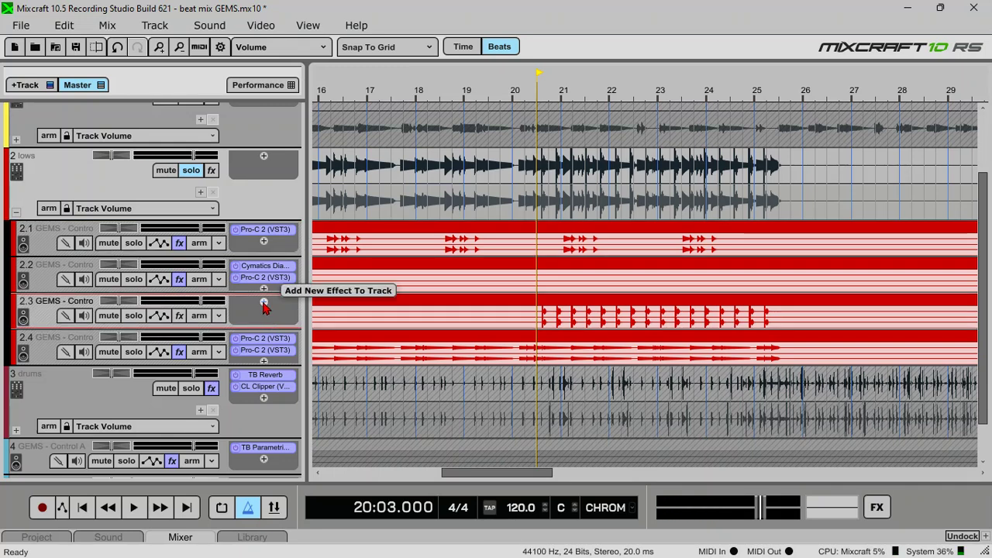
left_click(265, 303)
type("aiu")
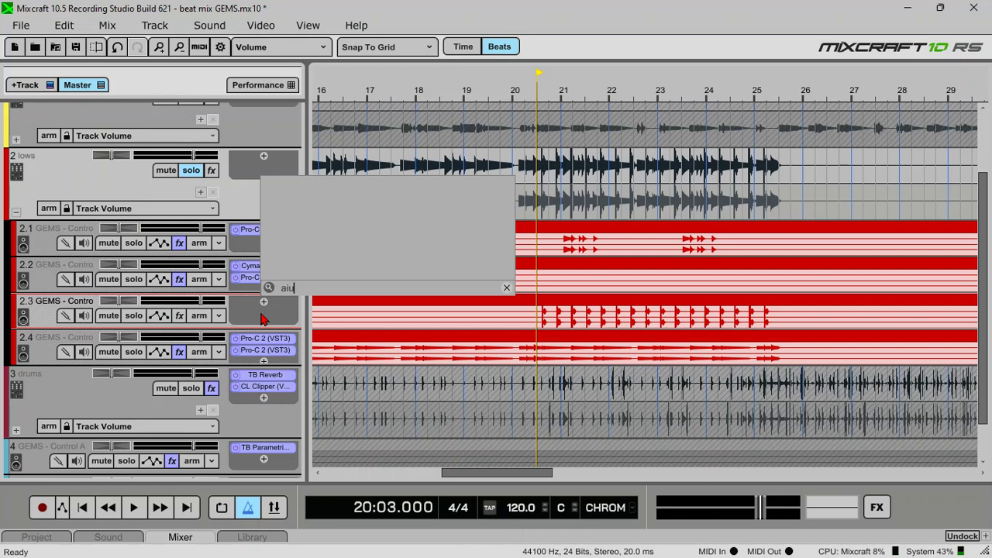
key("BackSpace")
type("r")
mouse_move(313, 190)
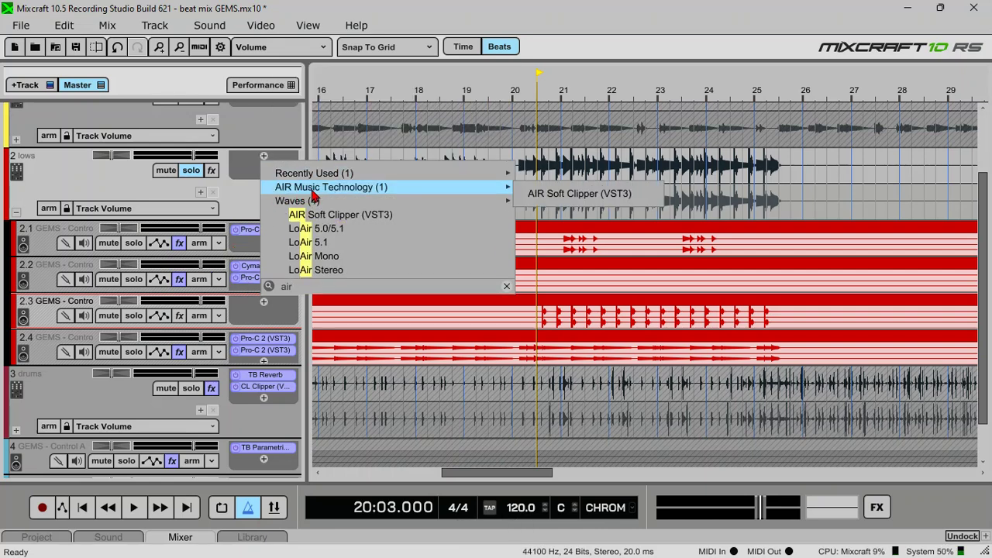
left_click(338, 216)
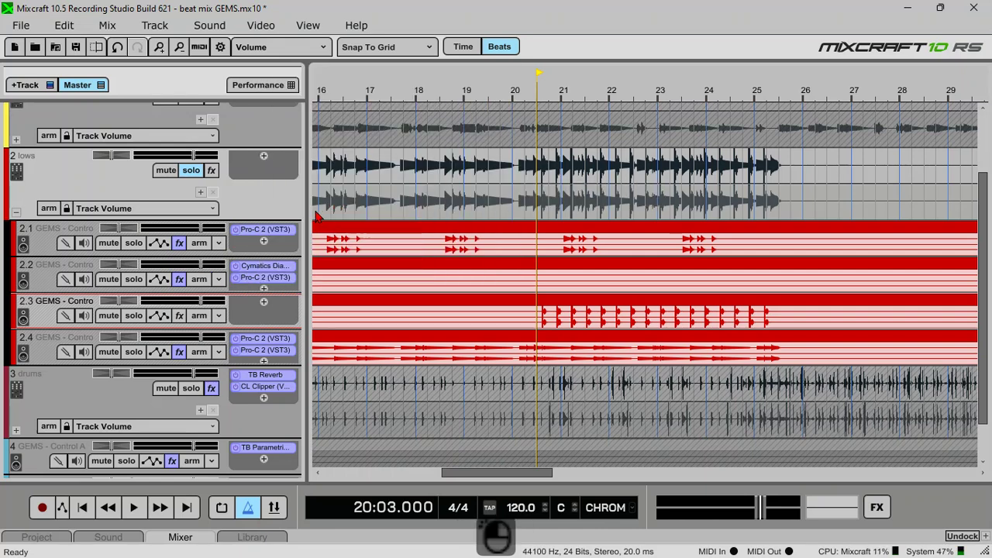
Lower the volume of logdrum track 2.1 slightly while playing the lows, and save the project
key("space")
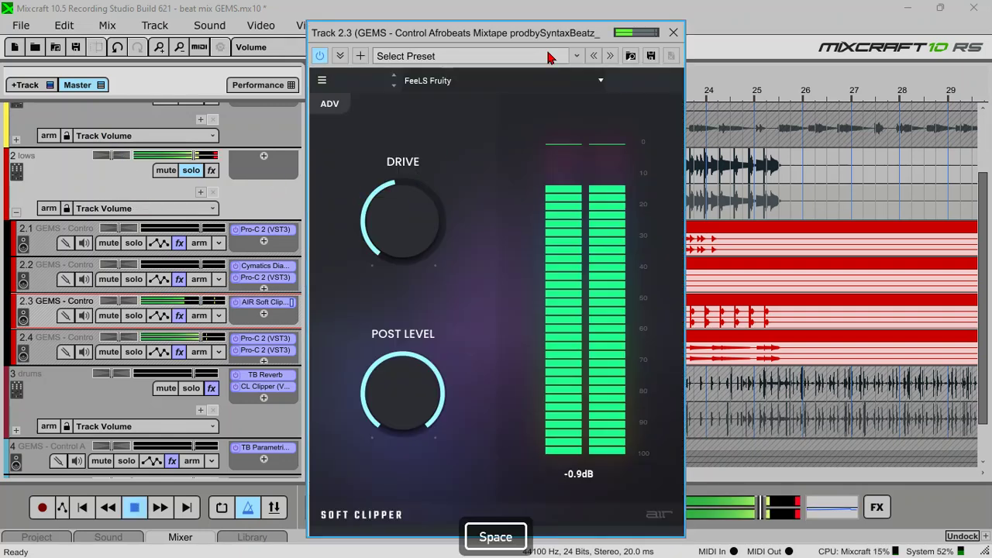
left_click(672, 33)
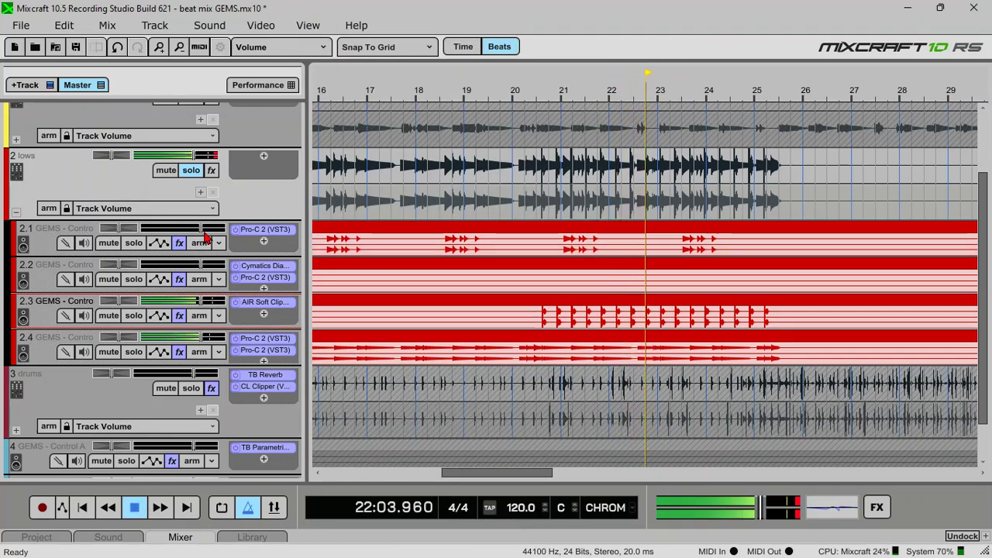
left_click_drag(201, 226, 196, 226)
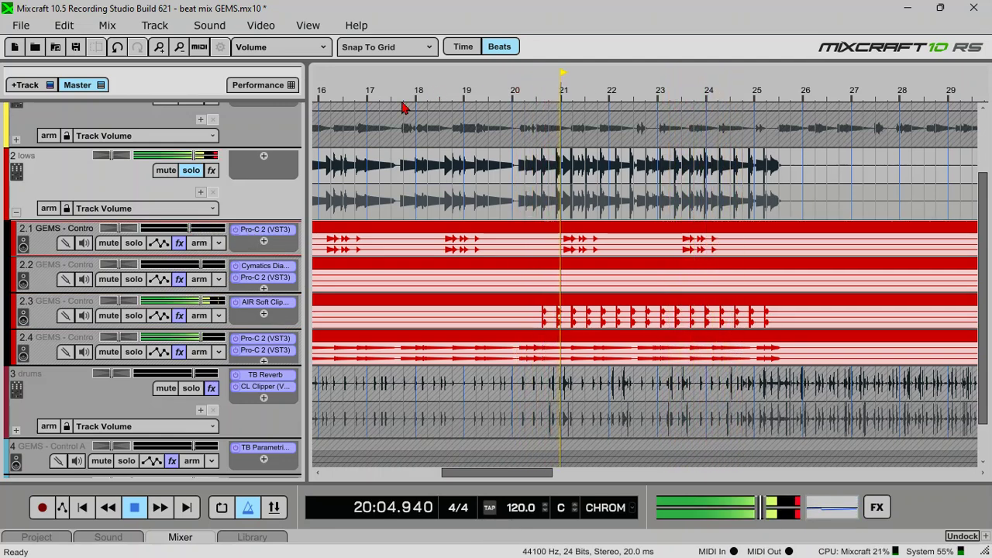
key("ctrl")
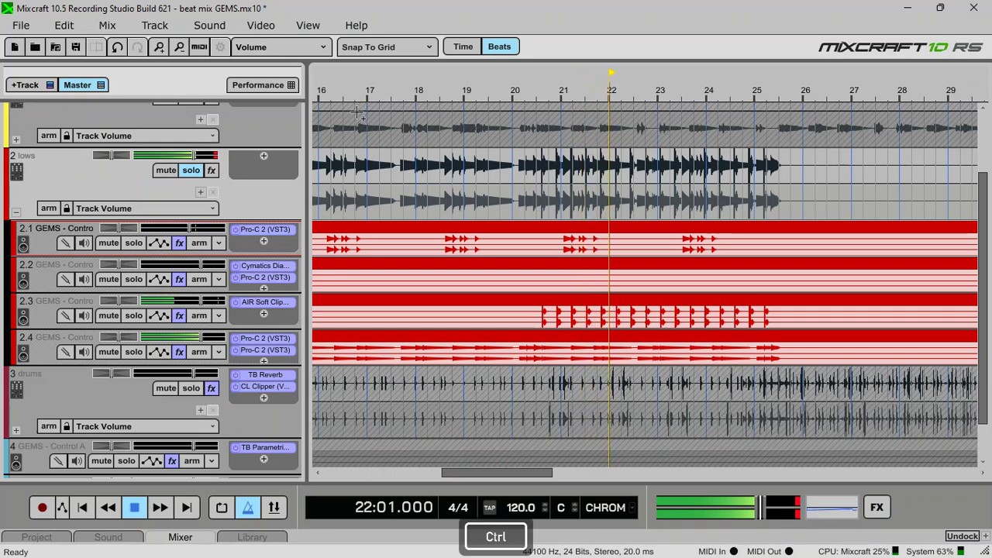
key("ctrl+s")
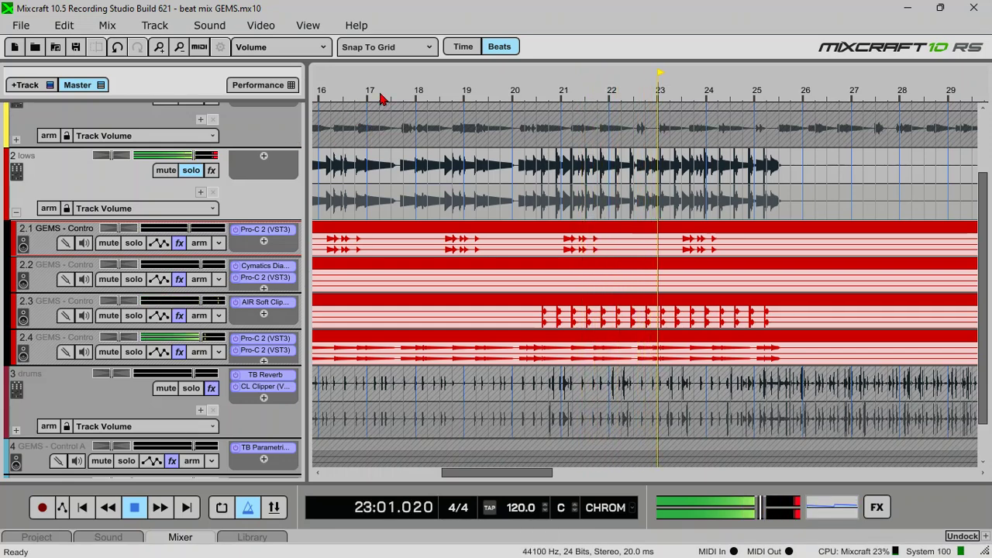
Stop playback, turn snapping off and place the playhead where the FM Sub audio begins, near bar 16
scroll(399, 94, "down", 3)
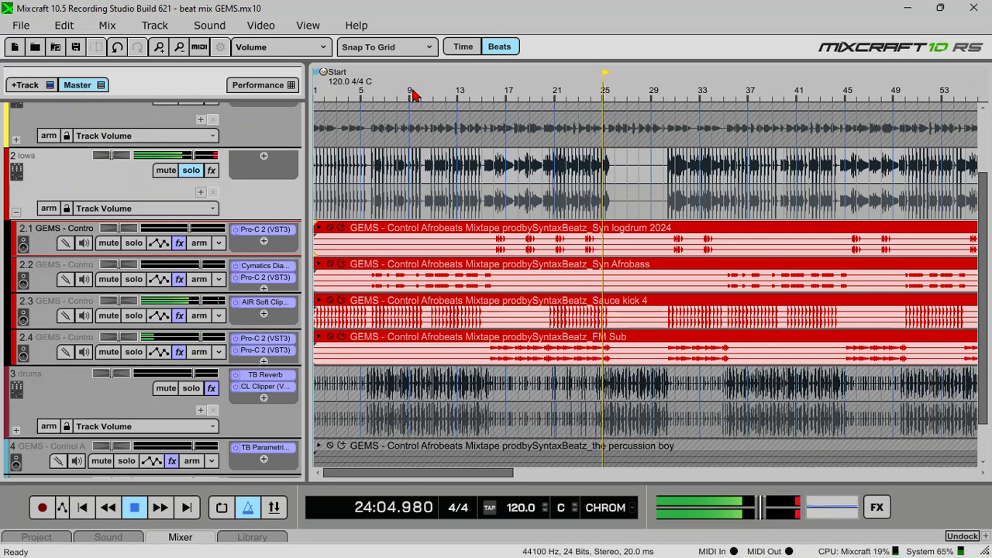
key("space")
left_click(504, 93)
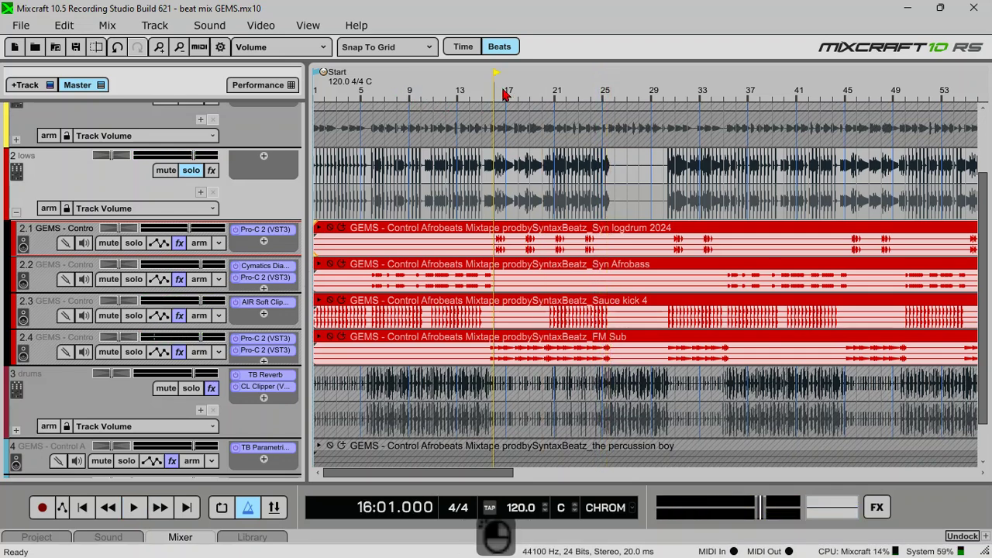
scroll(496, 93, "up", 2)
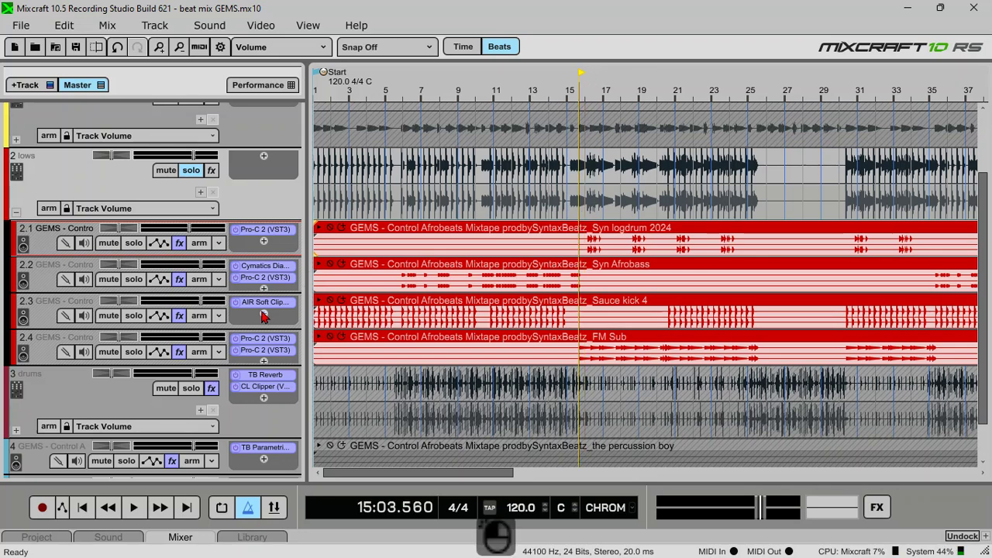
Search the effects for "tb" and add TB Parametric Equalizer to track 2.4, FM Sub
left_click(264, 362)
type("tr")
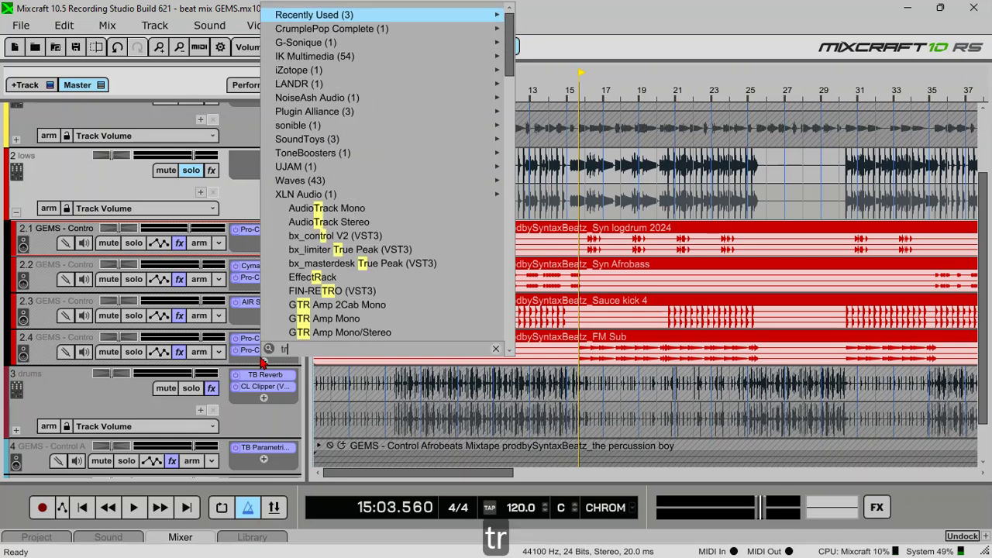
key("BackSpace")
key("BackSpace")
type("tb")
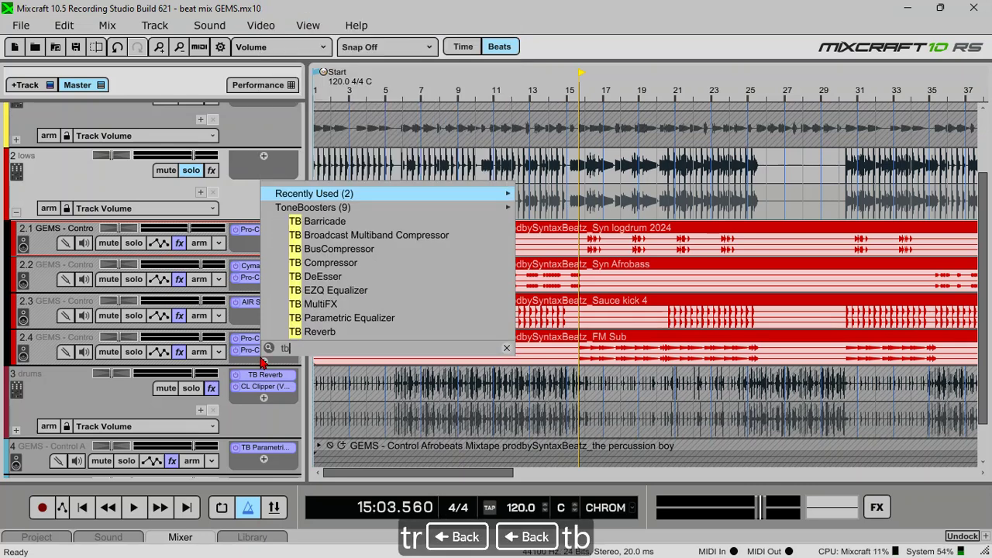
left_click(325, 319)
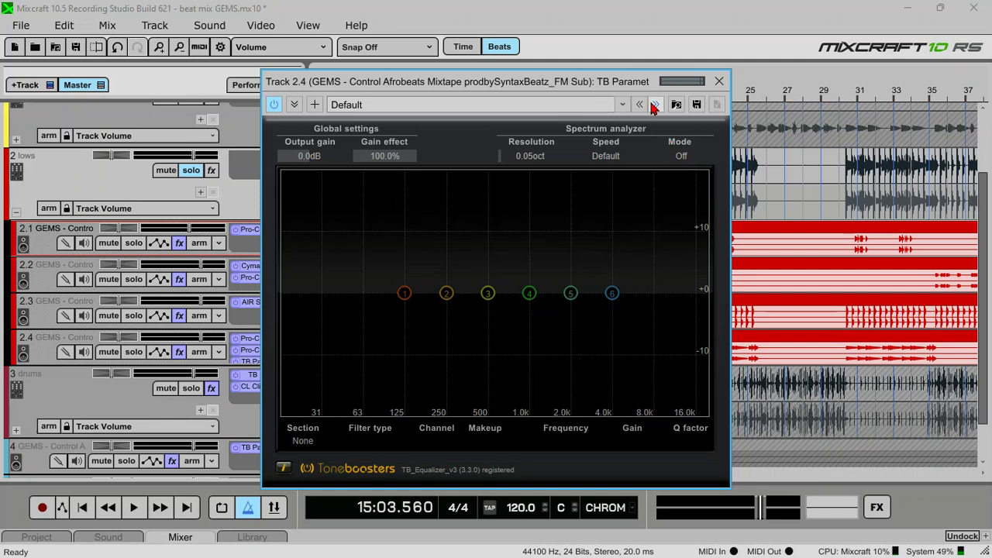
Load the DC + 14kHz high cut preset on the FM Sub equalizer and set its spectrum analyzer mode to L+R sum
left_click(569, 103)
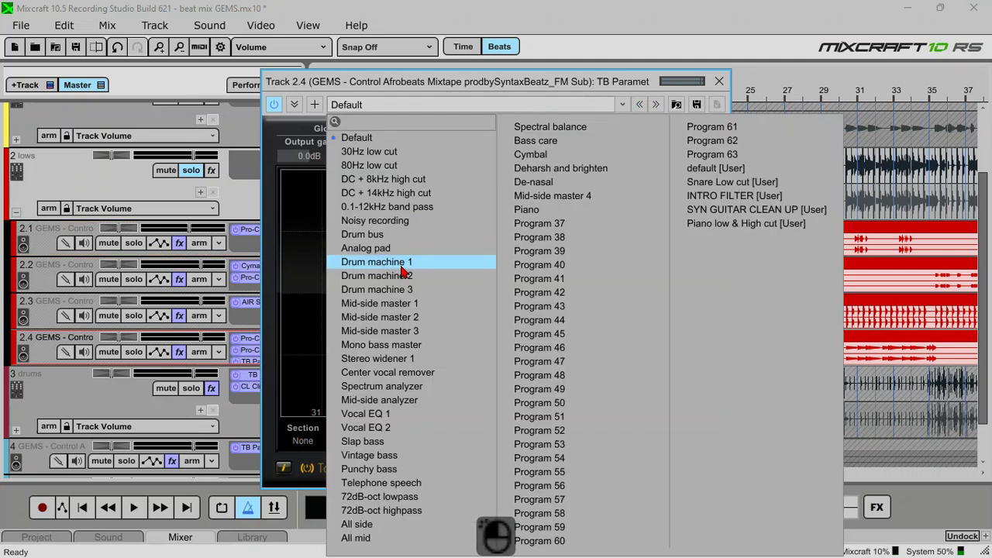
left_click(365, 194)
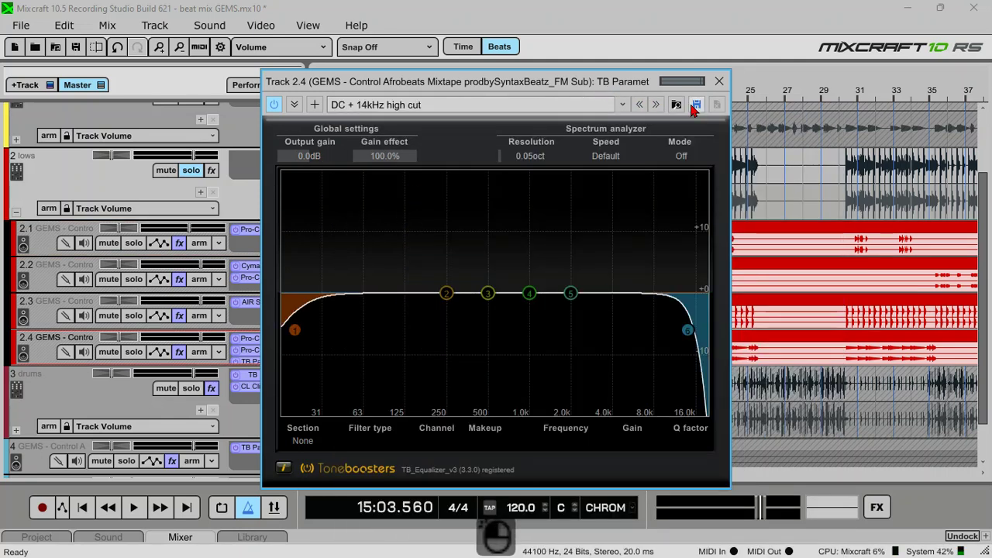
key("space")
left_click(681, 157)
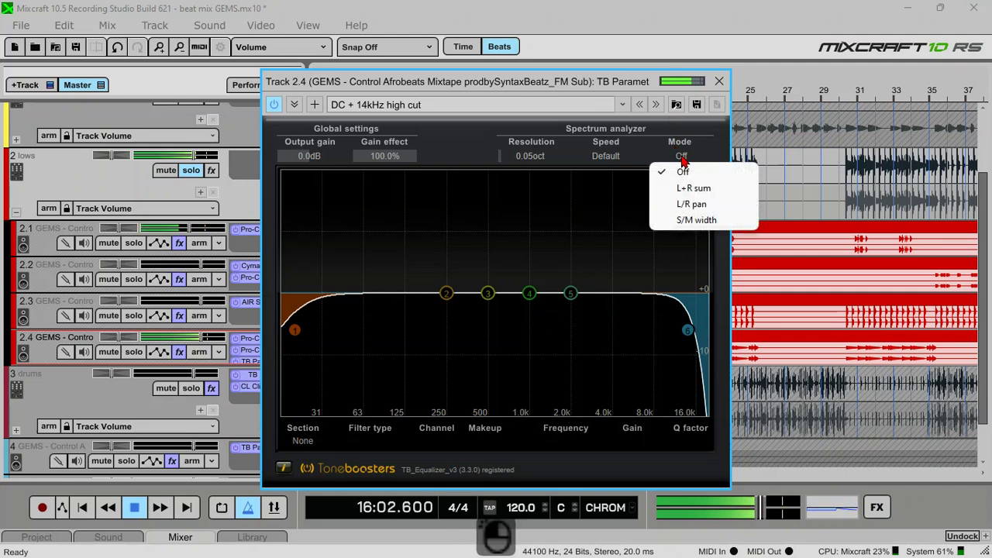
left_click(677, 192)
Set the FM Sub equalizer's low cut to about 65 Hz at -5.8 dB and its high cut to about 1171 Hz at -15.2 dB
left_click_drag(295, 330, 359, 319)
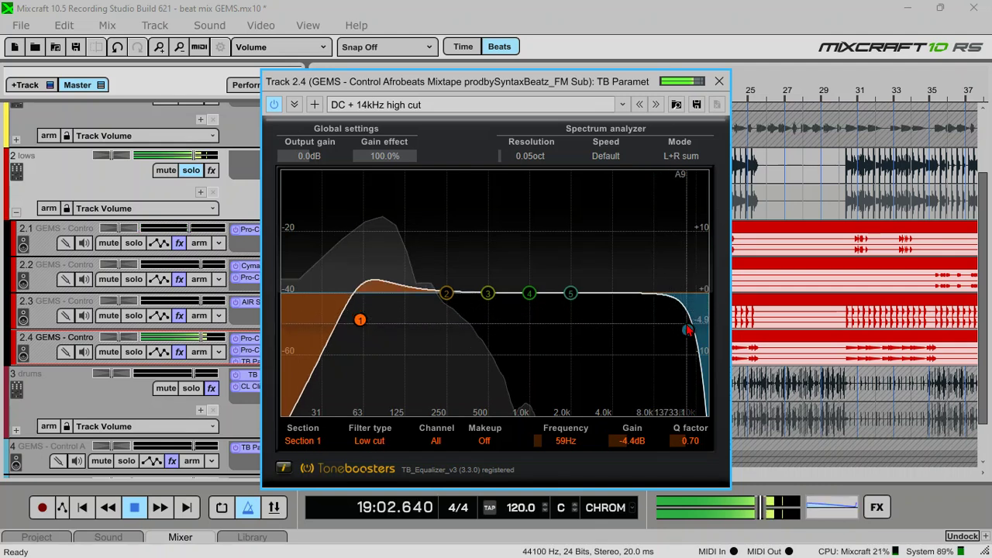
left_click_drag(687, 330, 538, 387)
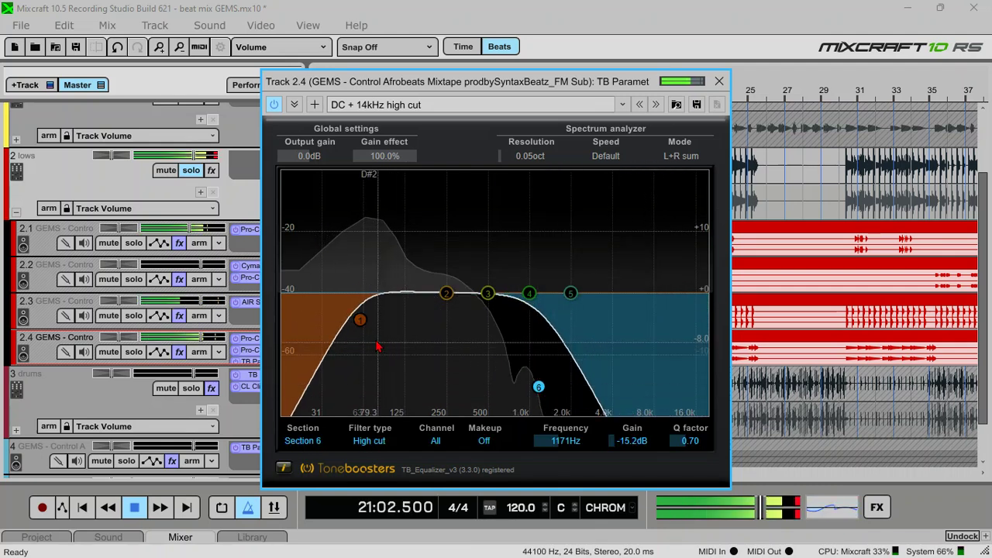
left_click_drag(360, 319, 366, 328)
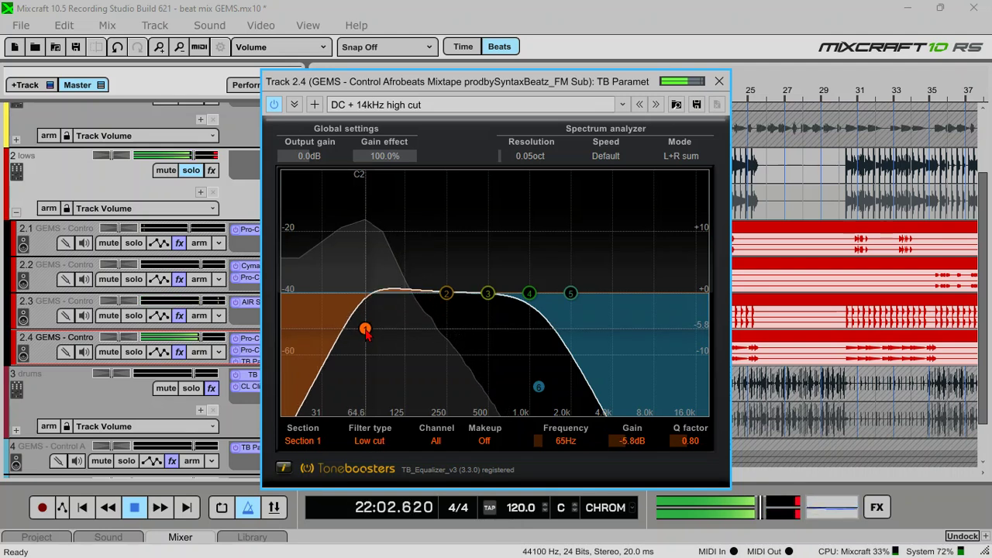
scroll(366, 332, "down", 3)
scroll(366, 331, "up", 2)
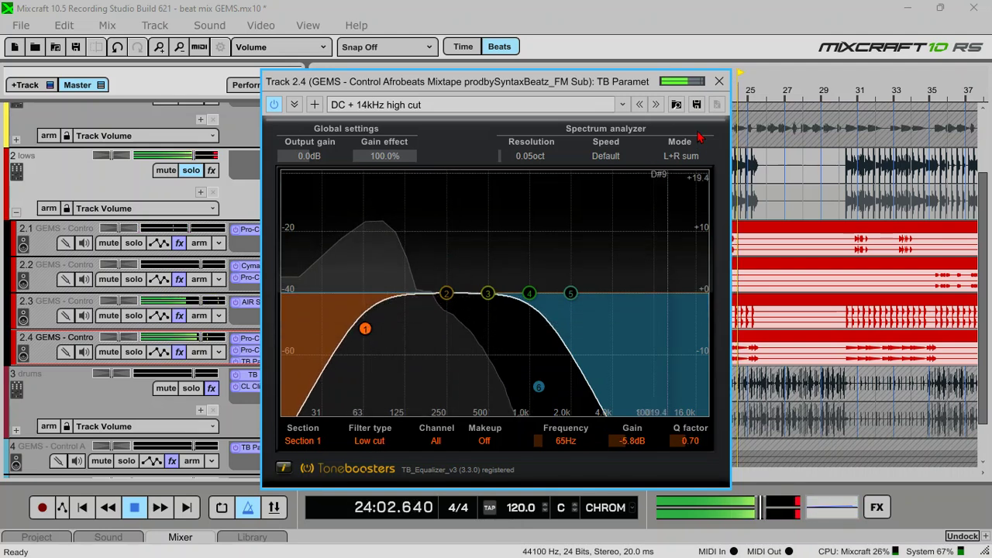
key("Escape")
key("space")
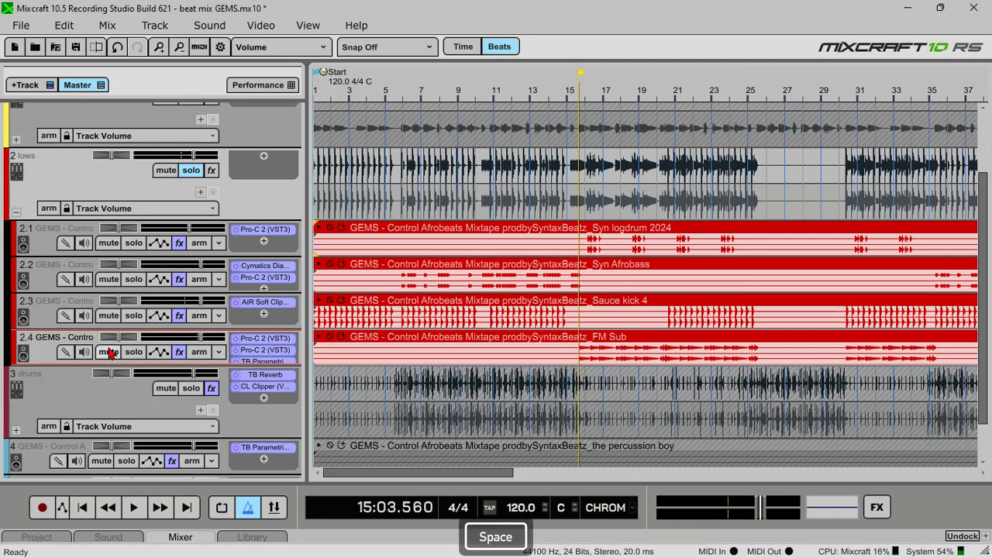
Unsolo the lows group and mute the melodies group
scroll(91, 301, "up", 3)
left_click(191, 236)
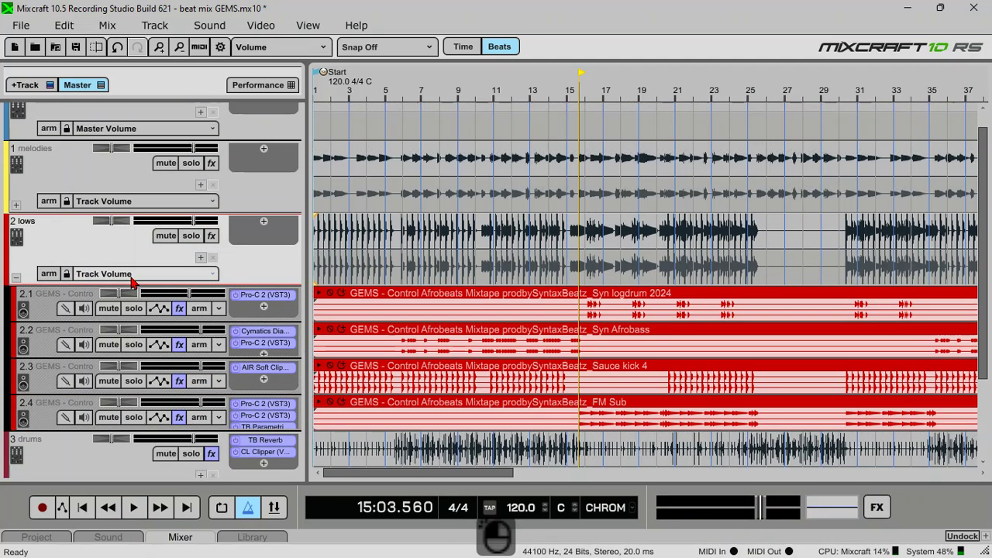
scroll(132, 285, "up", 1)
left_click(164, 186)
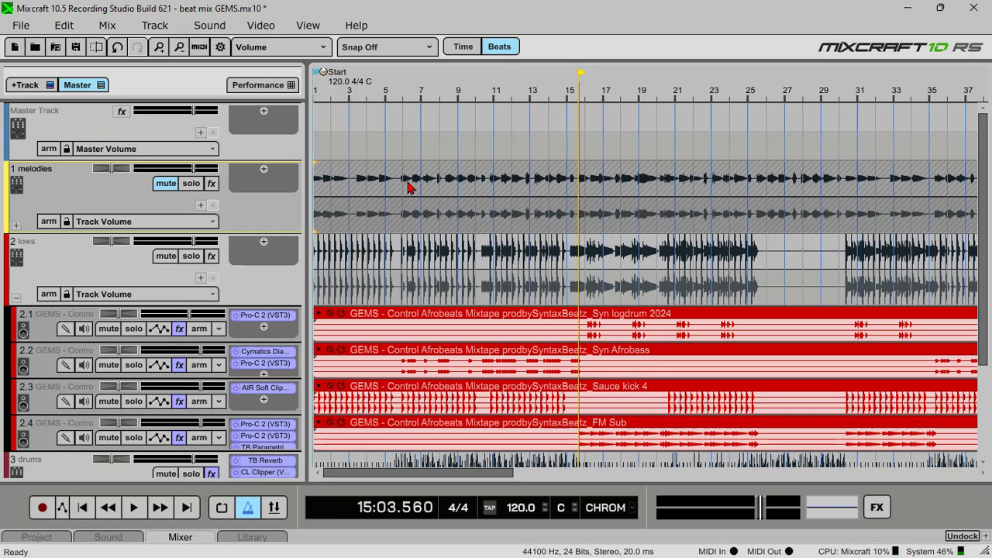
Play the lows and drums together from about bar 6 to check their balance, and save the project
key("space")
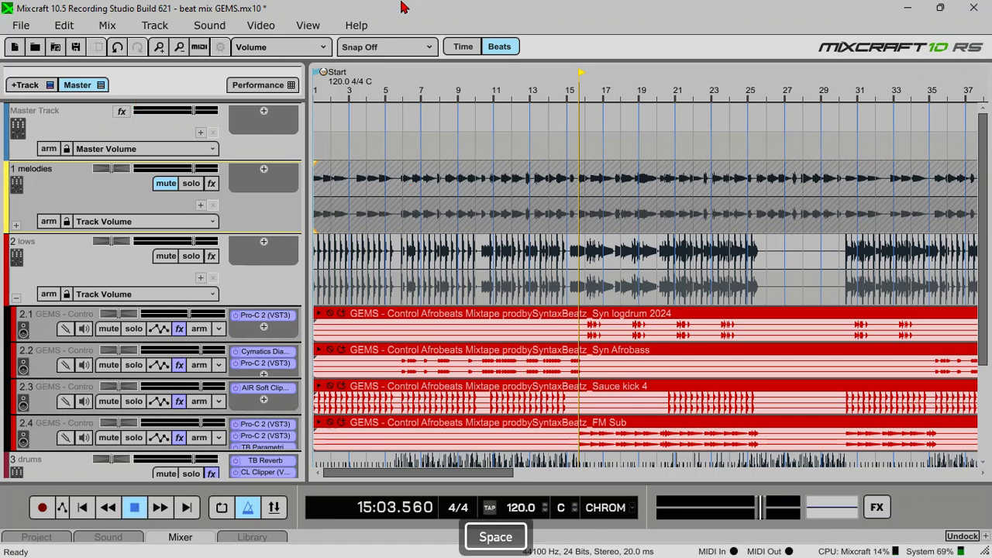
key("space")
left_click(409, 95)
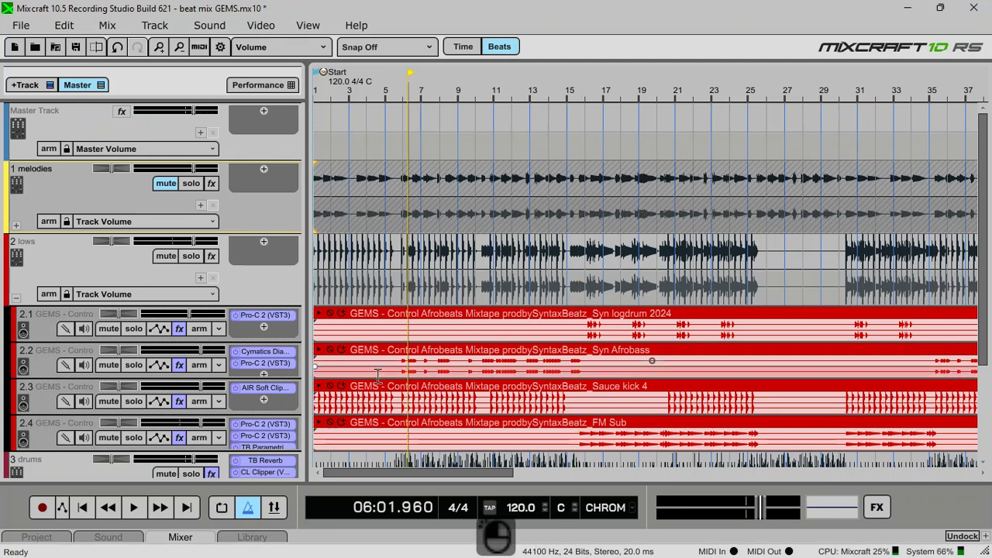
scroll(304, 209, "down", 1)
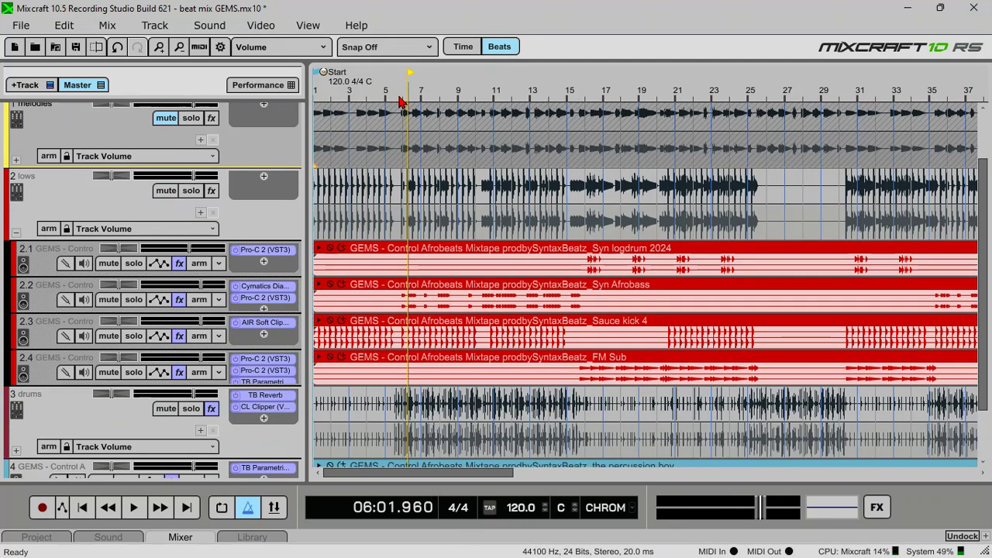
scroll(432, 92, "up", 1)
left_click(491, 96)
key("space")
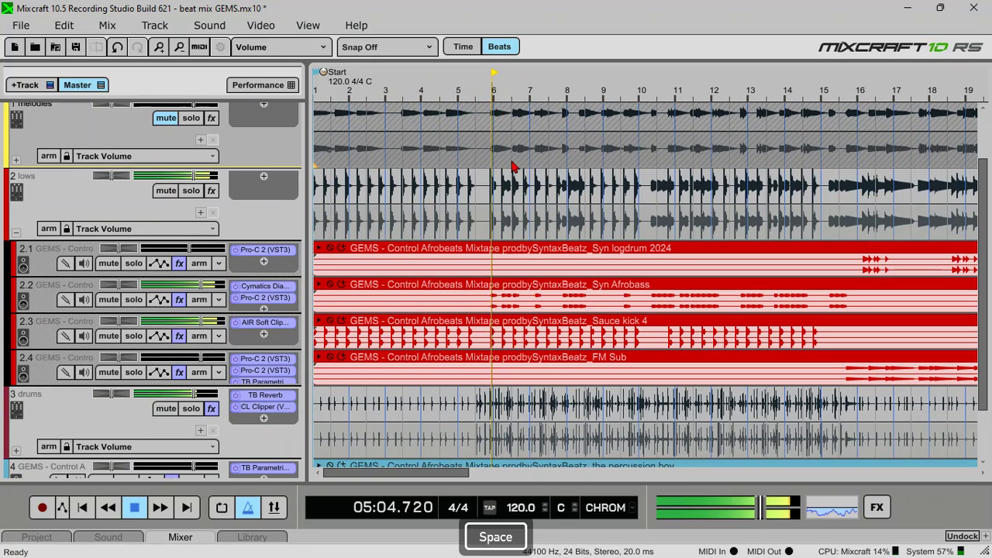
key("space")
key("space")
scroll(476, 96, "down", 2)
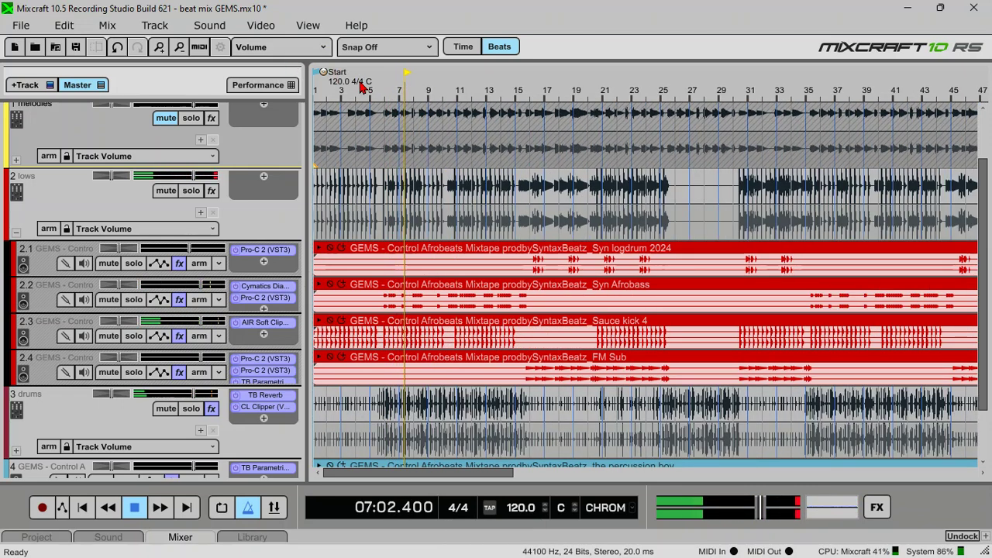
scroll(56, 267, "up", 3)
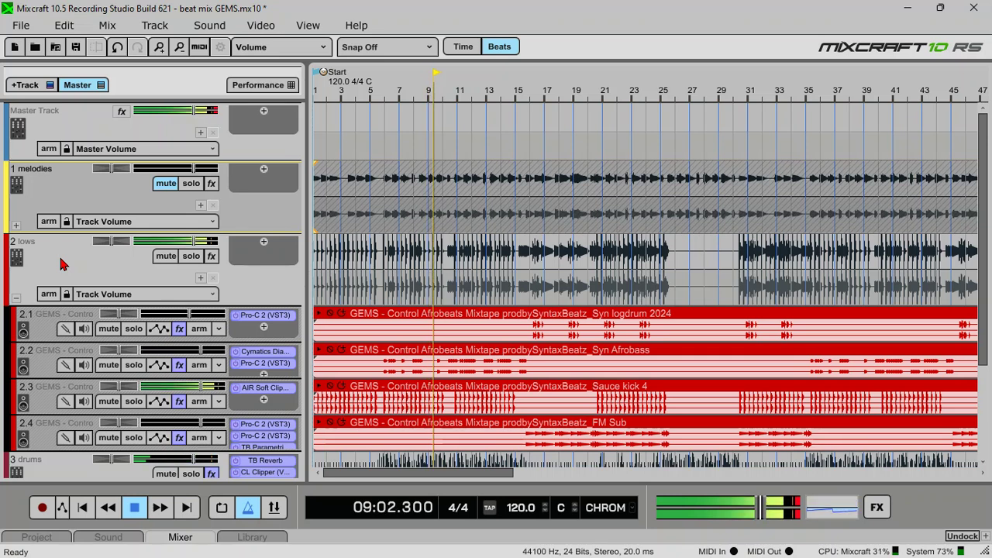
key("ctrl+s")
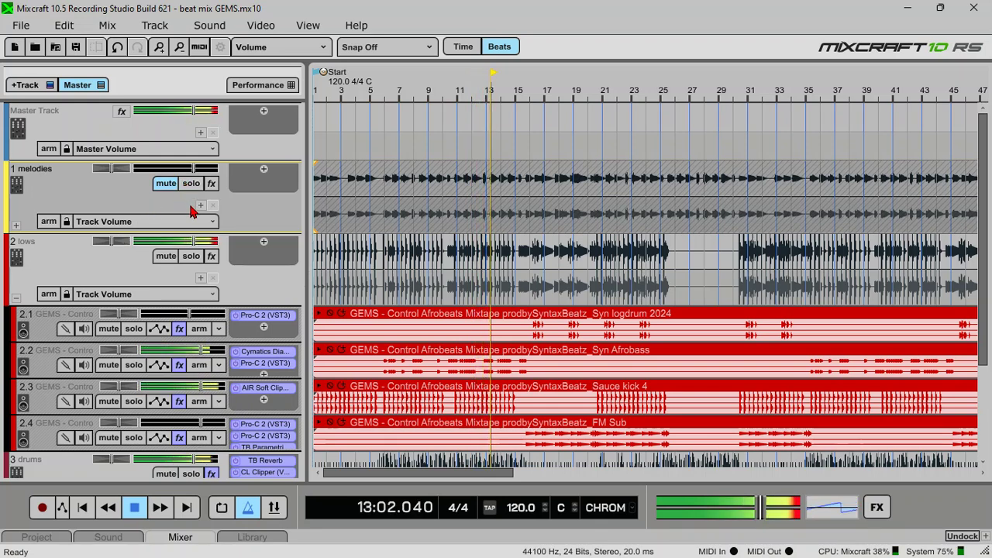
key("space")
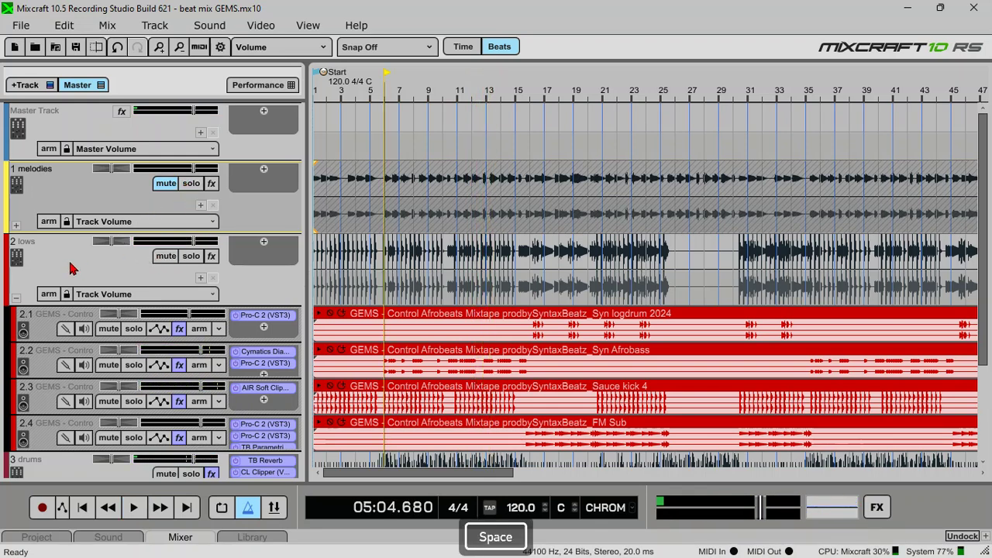
Collapse the lows group and switch the melodies group from muted to soloed
left_click(16, 299)
left_click(165, 183)
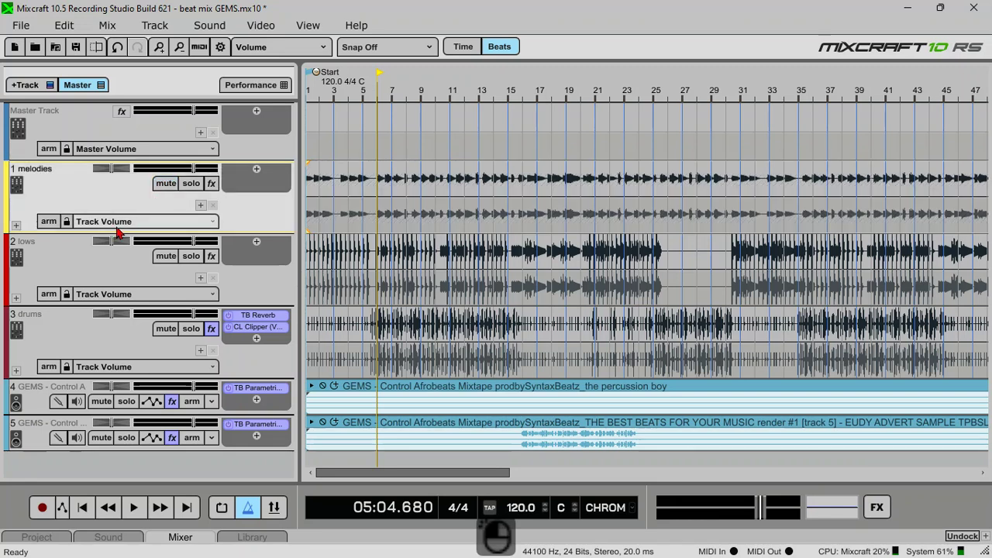
left_click(183, 186)
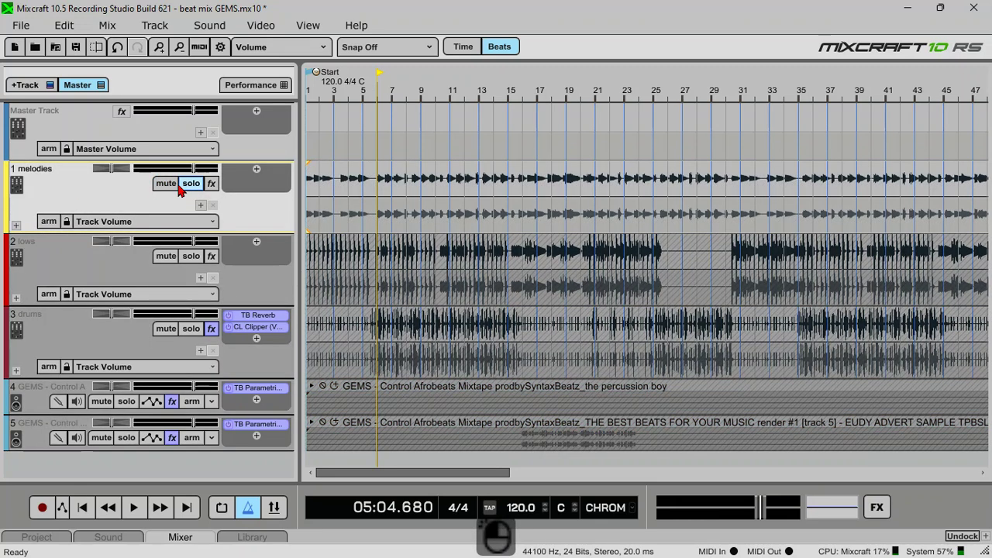
Expand the drums group, shrink the track height of the group and all its sub-tracks to minimum, and collapse it
left_click(31, 323)
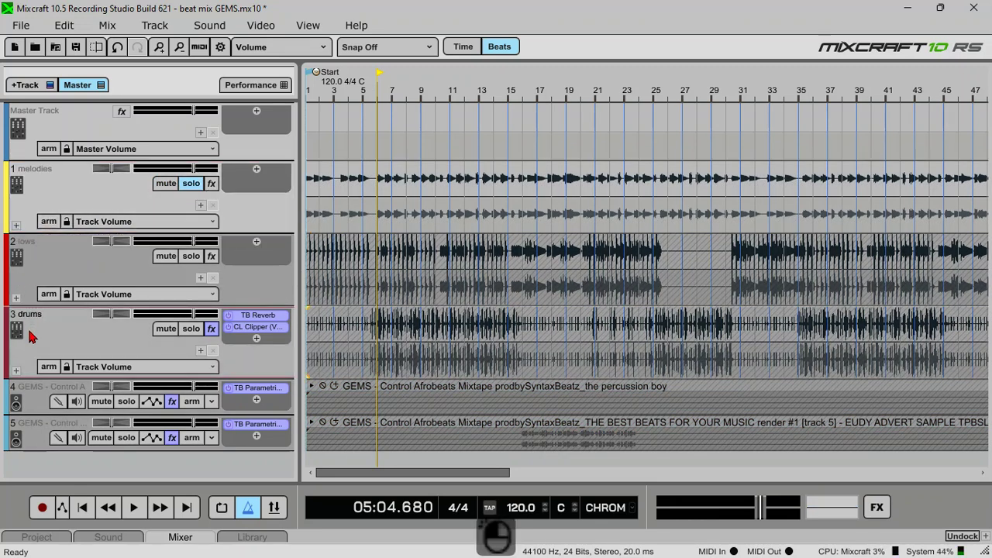
left_click(16, 370)
scroll(69, 333, "down", 3)
scroll(70, 333, "down", 5)
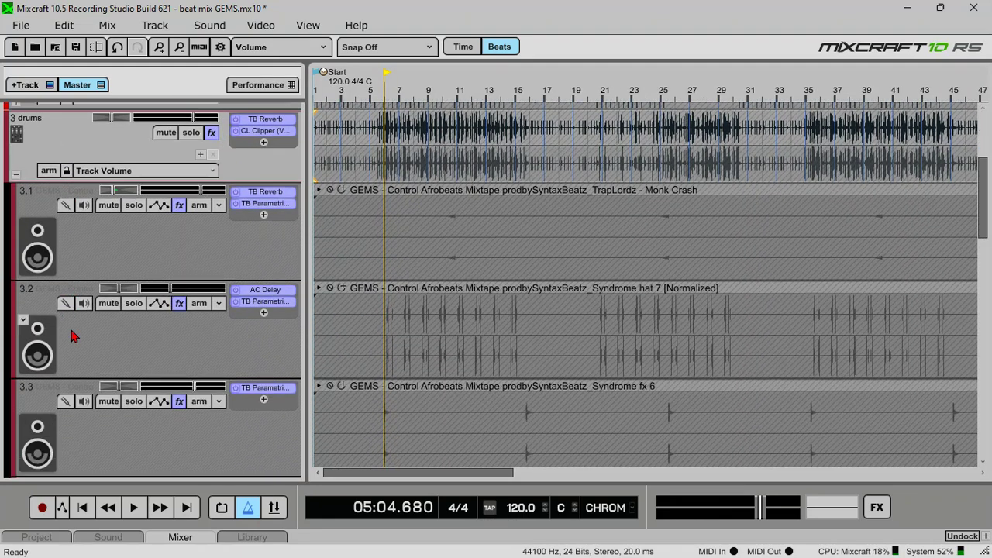
scroll(78, 368, "down", 7)
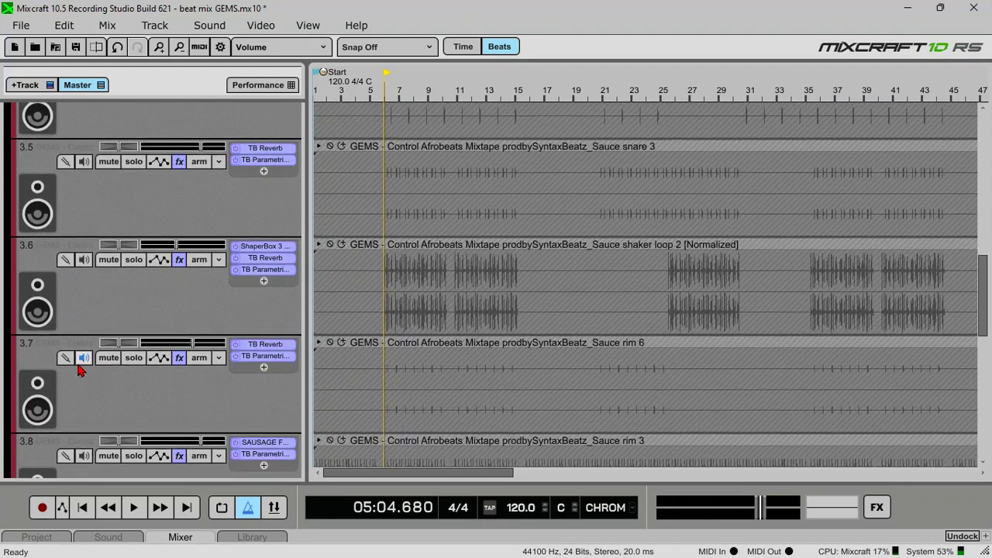
scroll(77, 368, "down", 5)
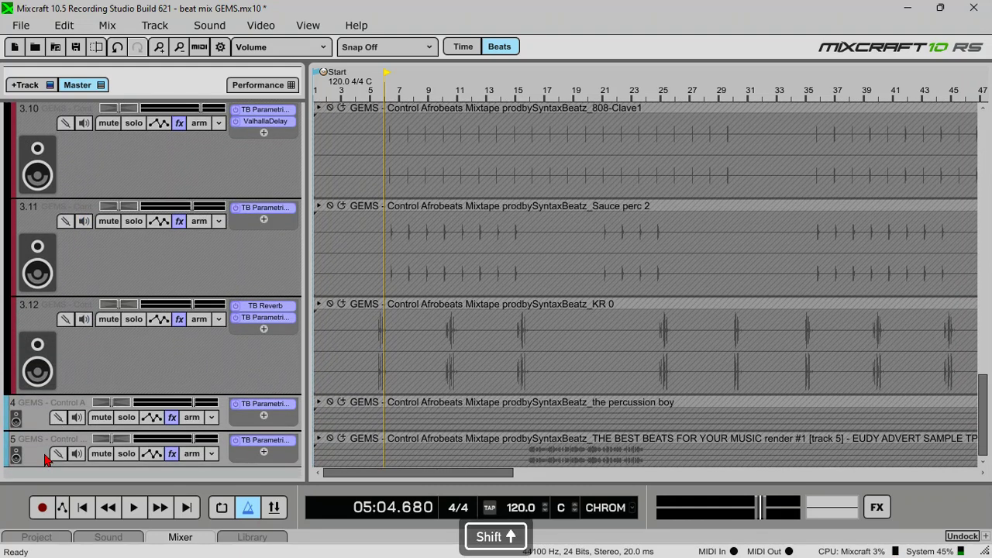
key("w")
key("v")
key("v")
key("v")
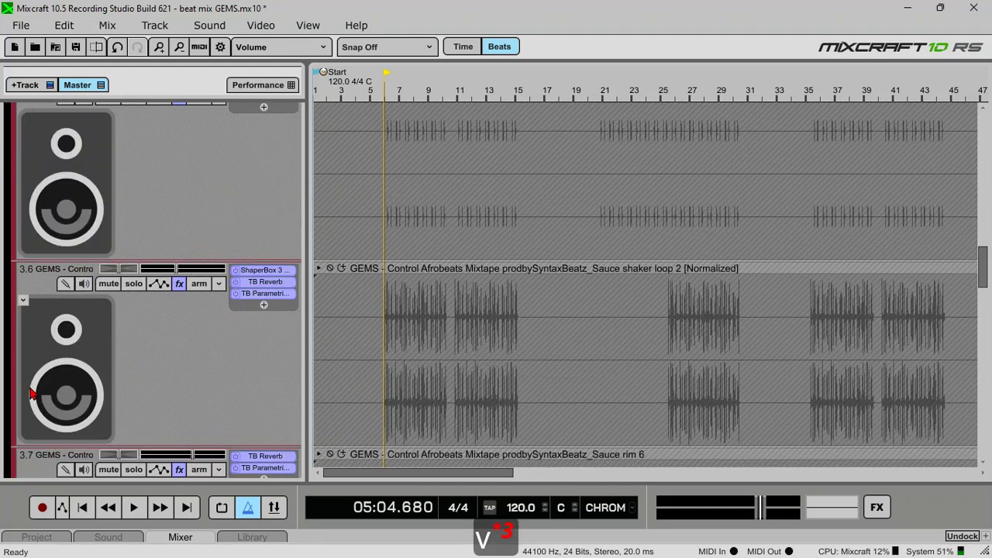
scroll(51, 246, "up", 4)
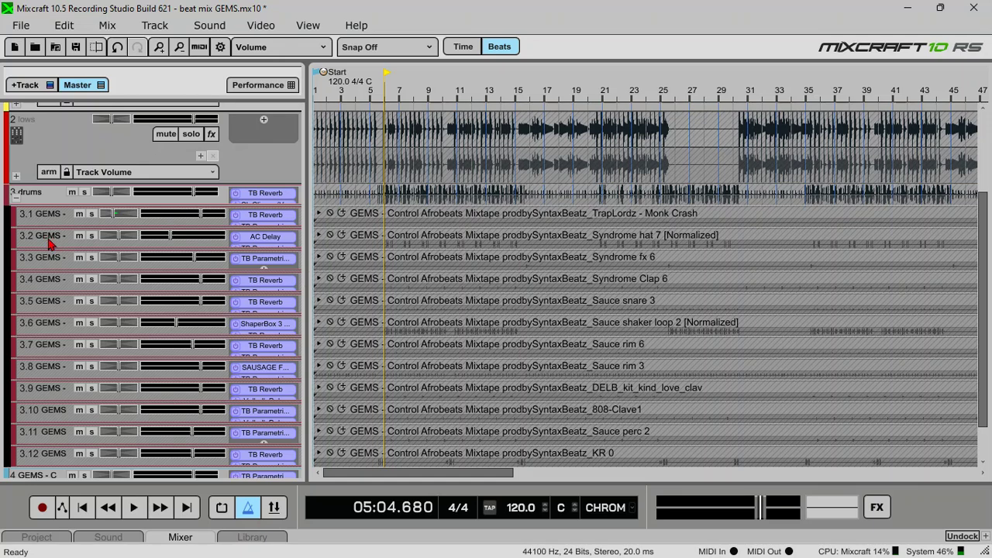
left_click(15, 241)
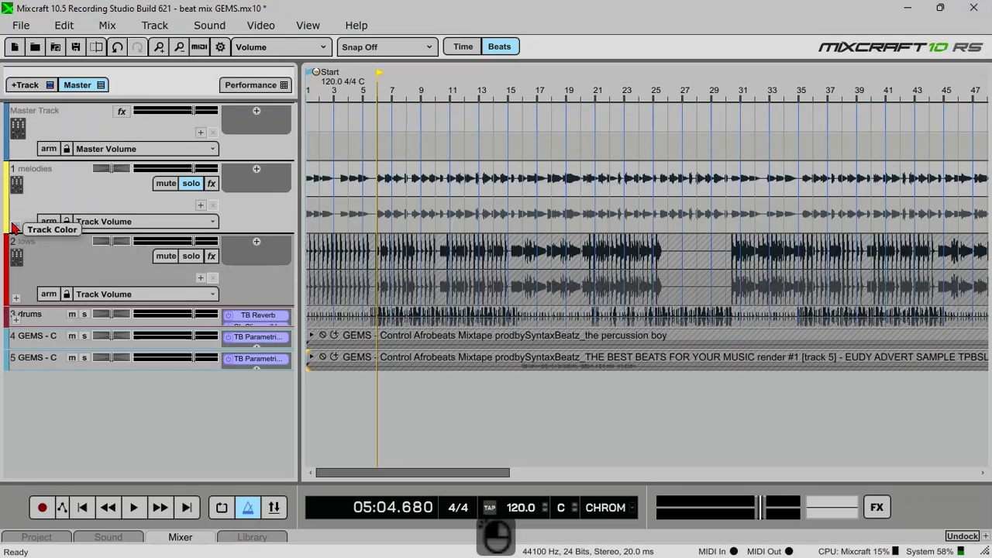
Expand the lows group, reduce the height of the group and its four sub-tracks to minimum, and collapse it
left_click(16, 299)
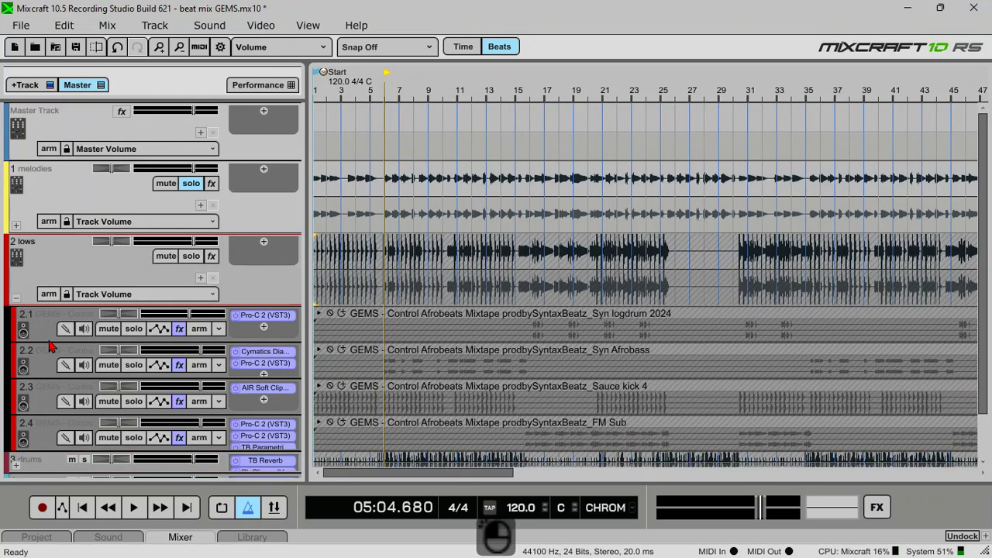
scroll(32, 379, "down", 2)
left_click(41, 389, "shift")
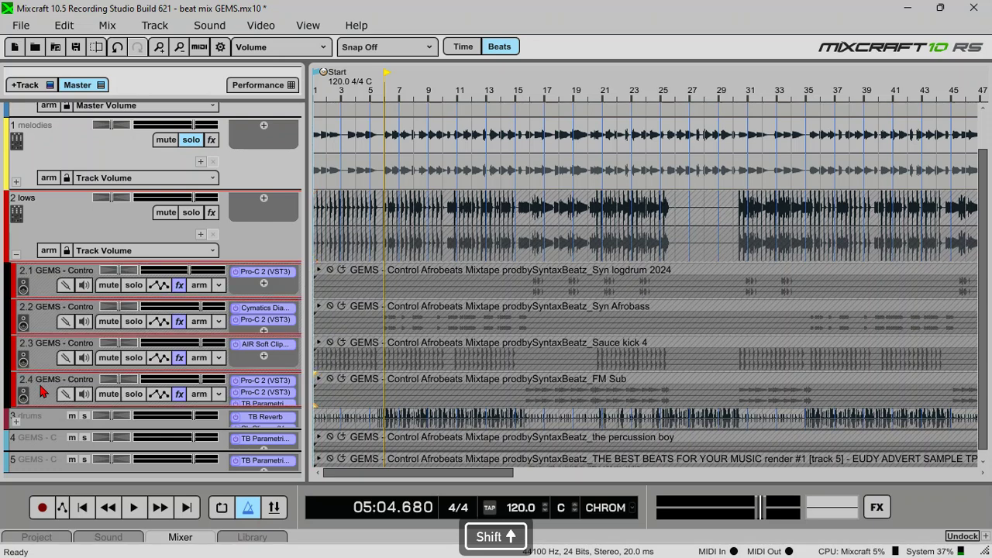
key("v")
key("v")
key("v")
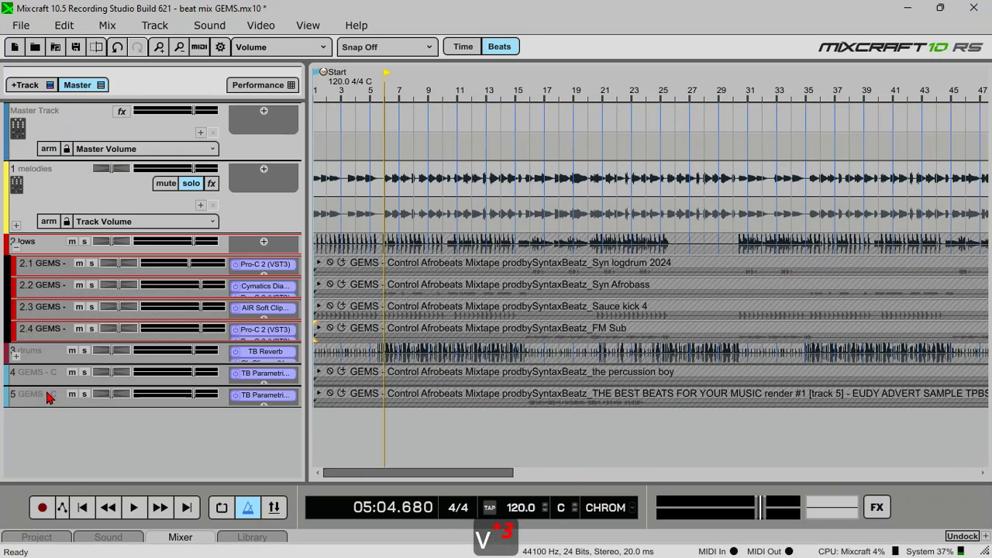
left_click(16, 248)
Expand the melodies group and enlarge the height of its four sub-tracks
left_click(15, 226)
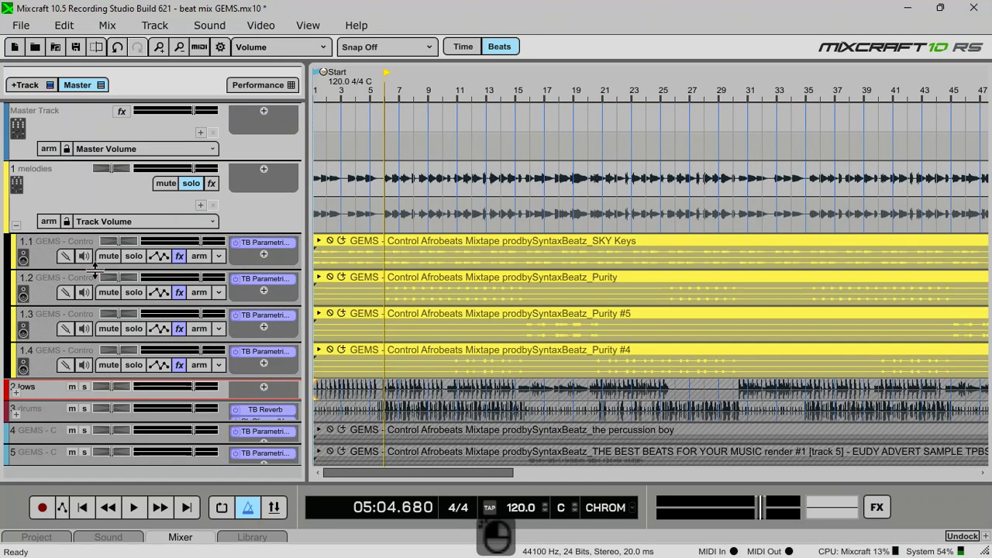
left_click(45, 255)
left_click(43, 370, "shift")
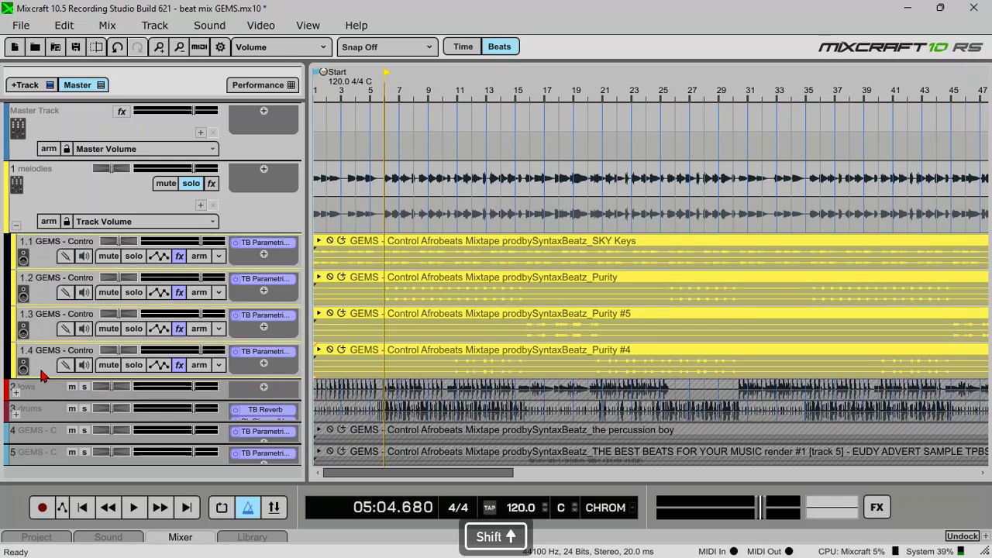
key("v")
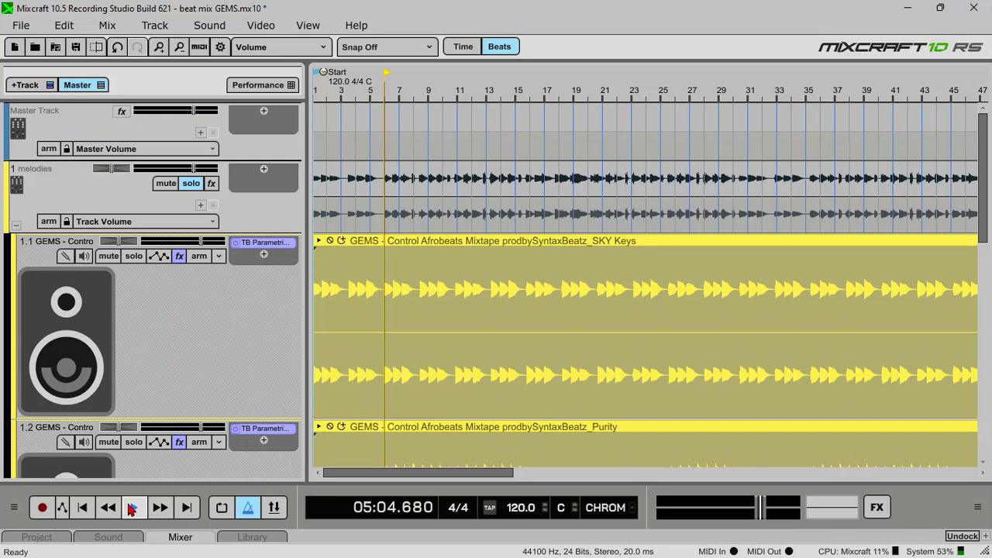
Play the melodies from the start with the timeline zoomed in to about ten bars, solo the SKY Keys track, and stop playback
key("Home")
key("space")
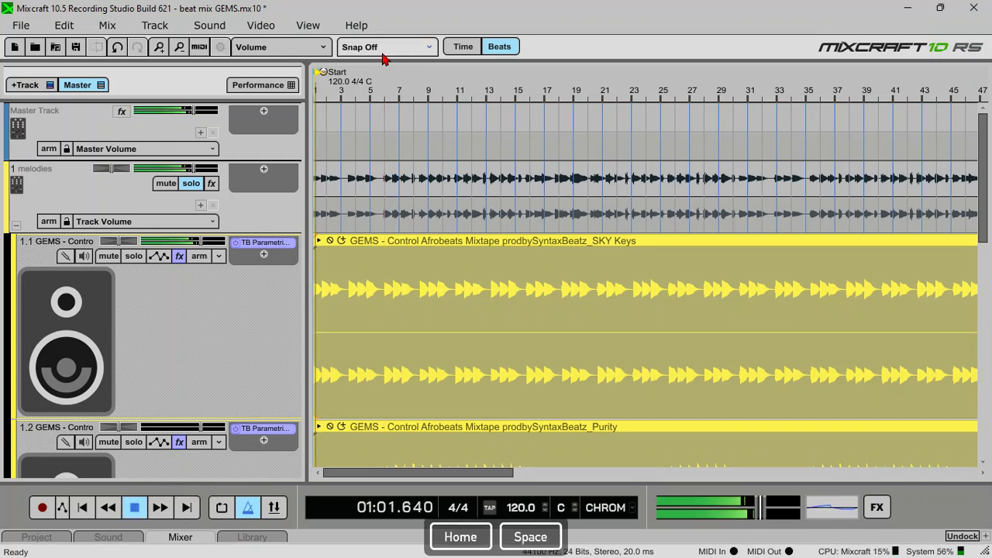
scroll(315, 89, "up", 2)
scroll(314, 89, "up", 3)
key("space")
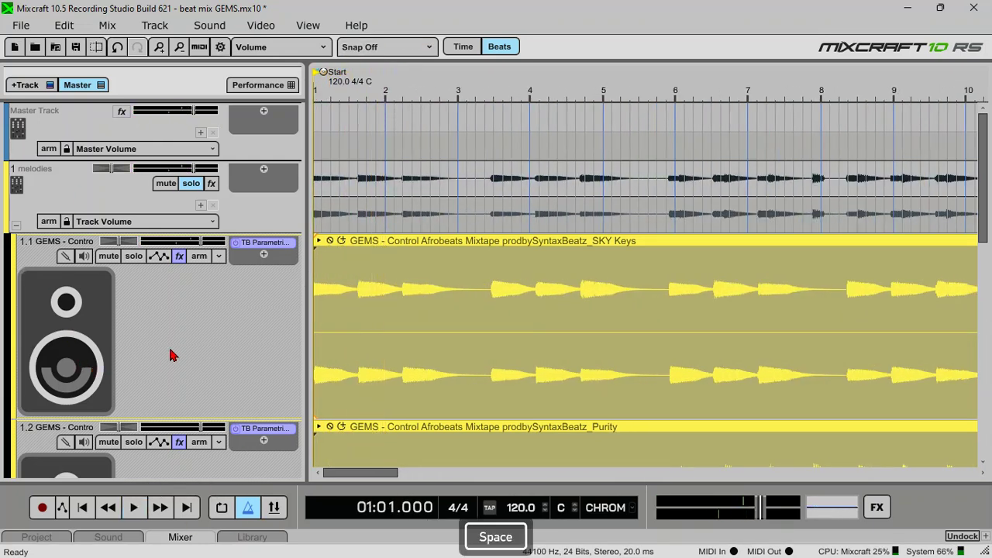
key("space")
left_click(181, 343)
key("space")
key("space")
left_click(134, 256)
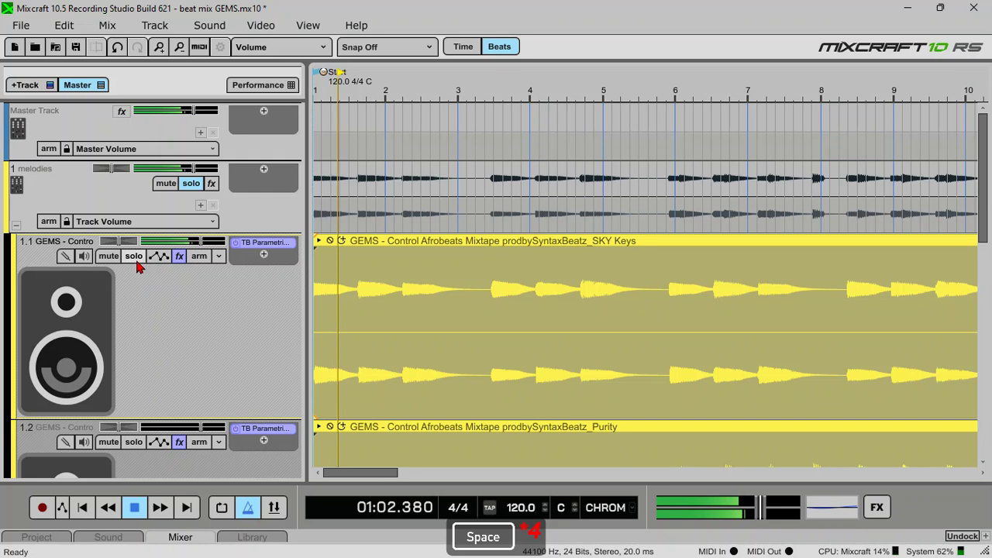
key("space")
Add ValhallaVintageVerb to the SKY Keys track and, during playback, set its LowCut to 220 Hz and Mix to 23.0 %
left_click(263, 255)
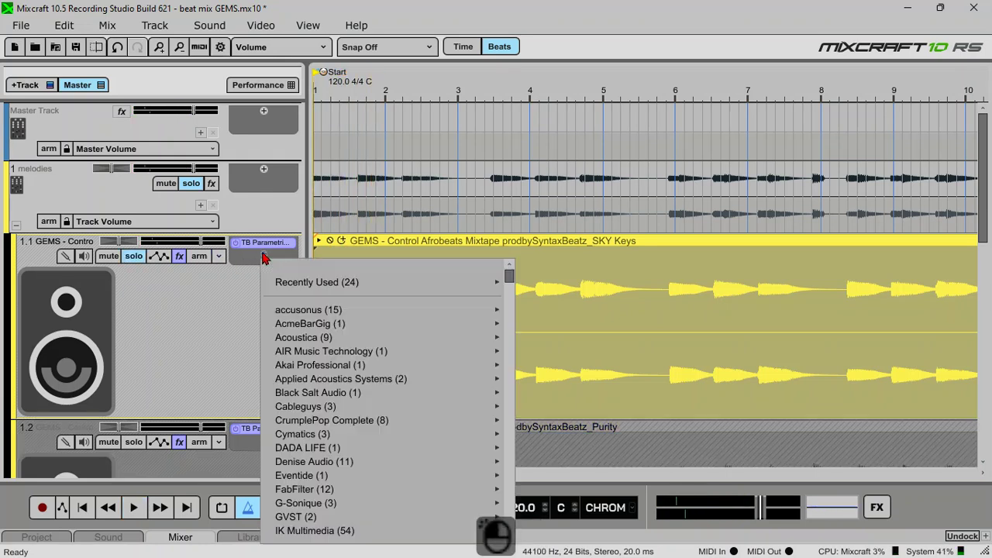
type("valh")
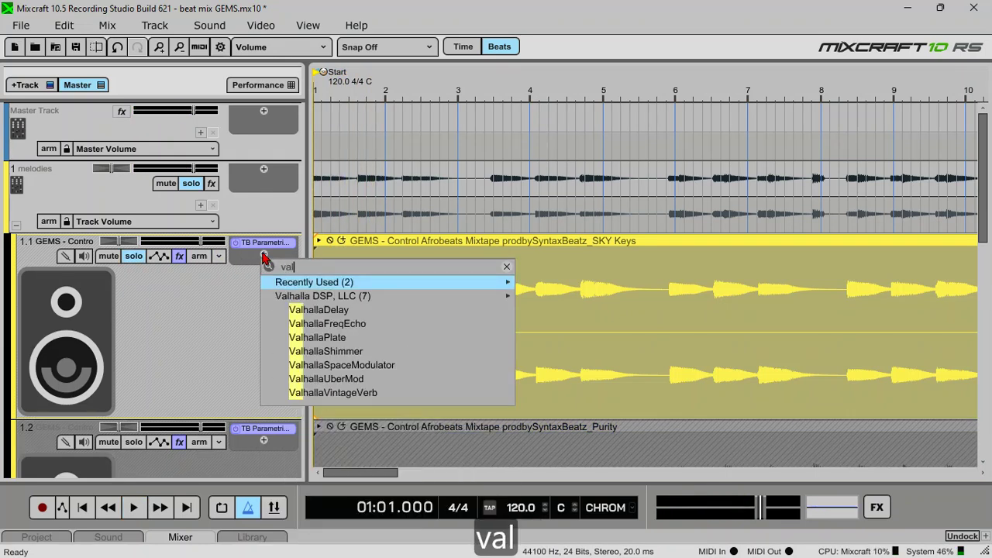
left_click(372, 393)
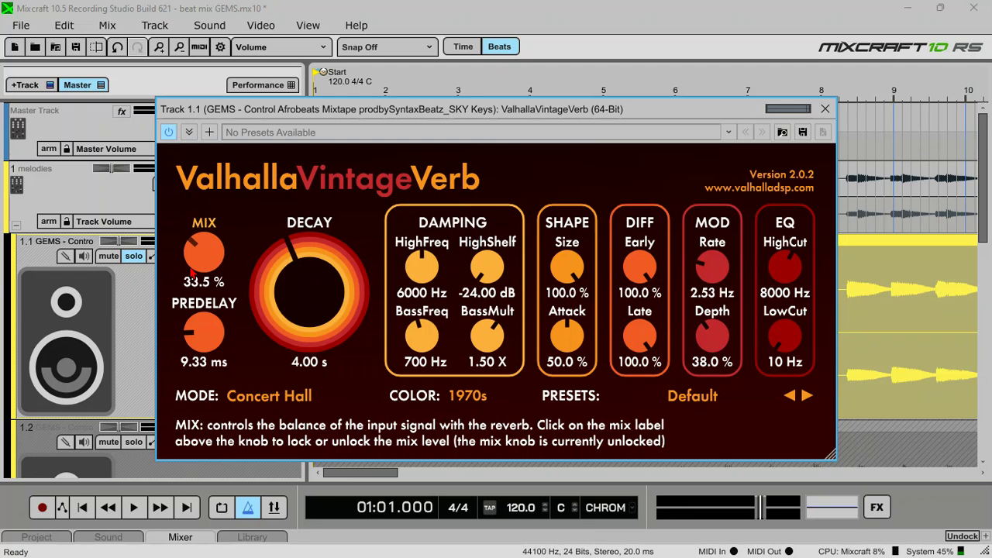
key("space")
left_click_drag(785, 347, 788, 341)
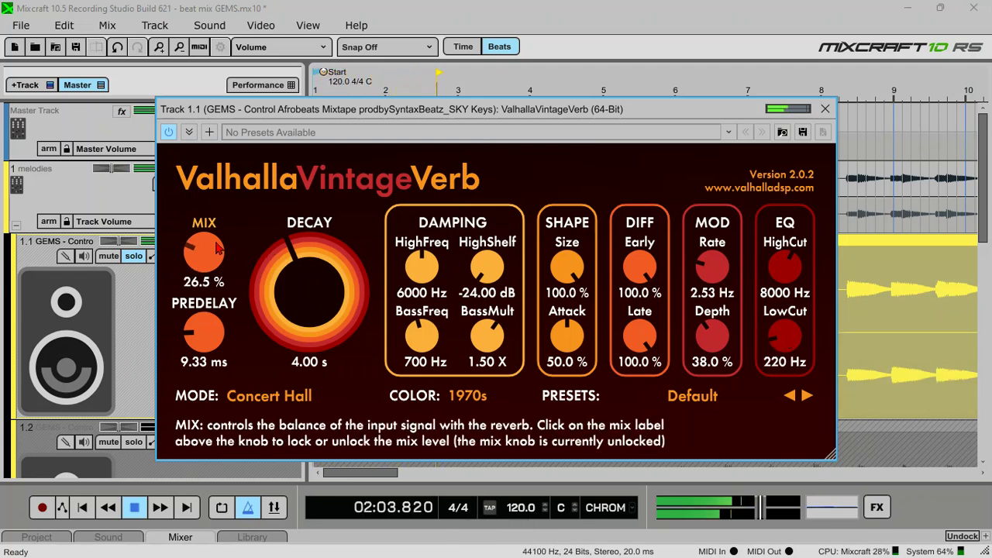
left_click_drag(217, 248, 217, 254)
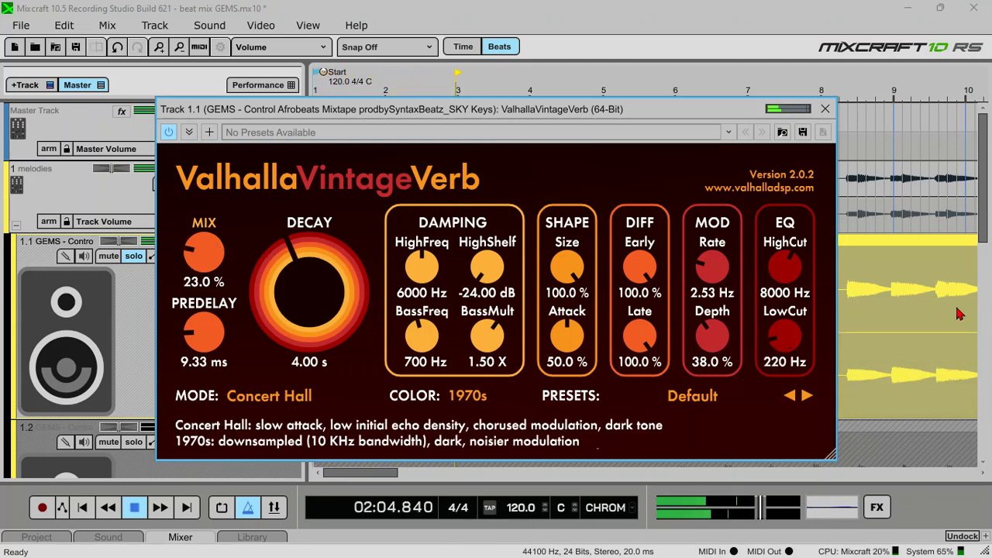
left_click(825, 110)
key("space")
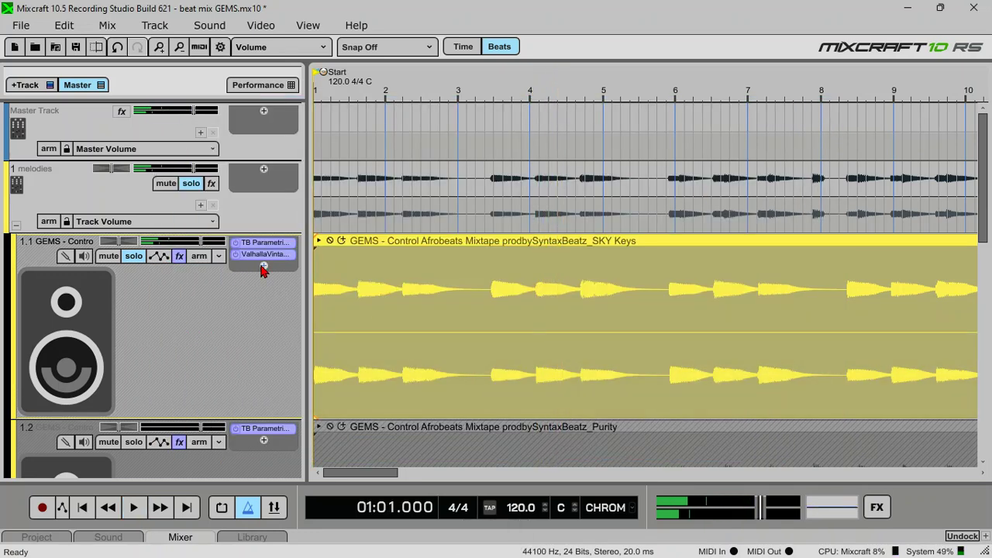
Add the Wider effect to the SKY Keys track and widen it to about 58% while playing from the start
left_click(264, 267)
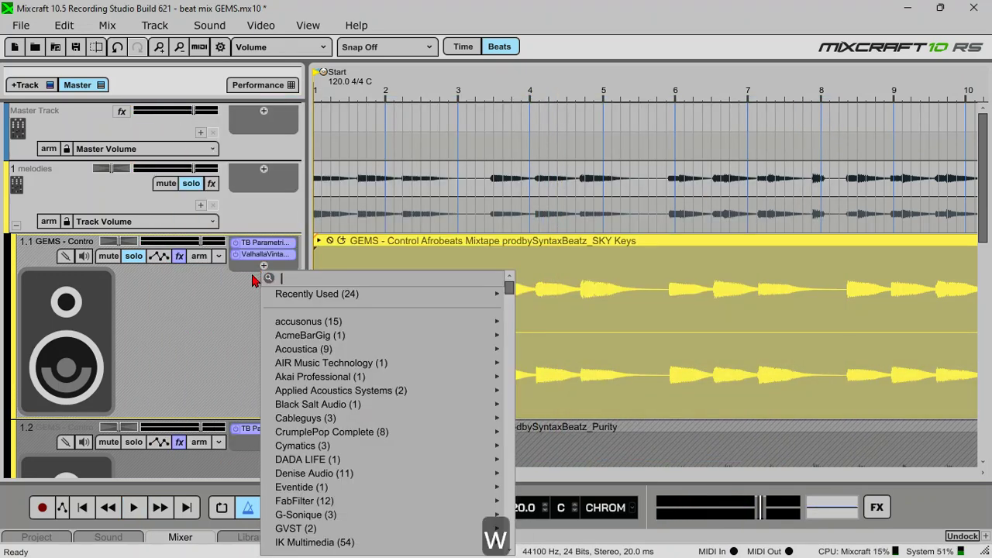
type("wide")
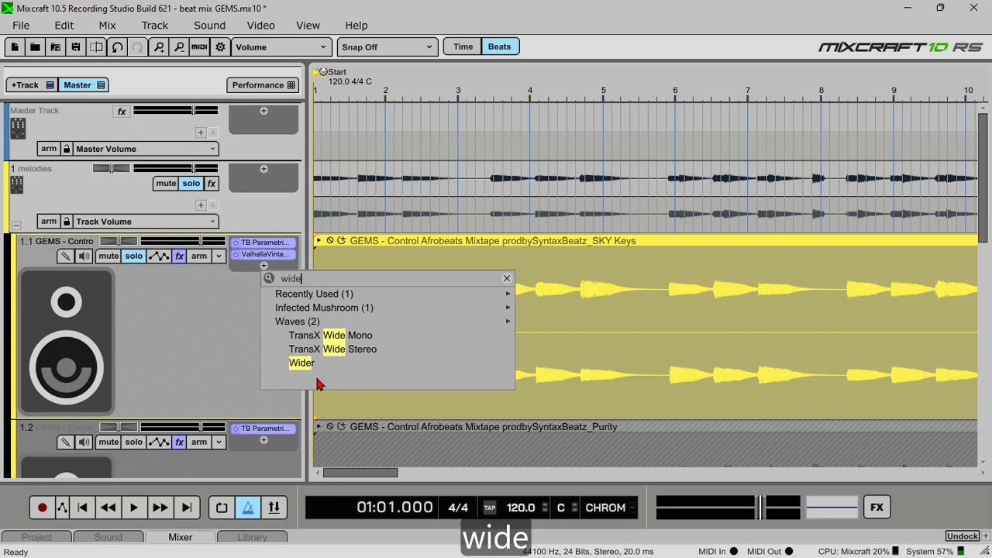
left_click(314, 366)
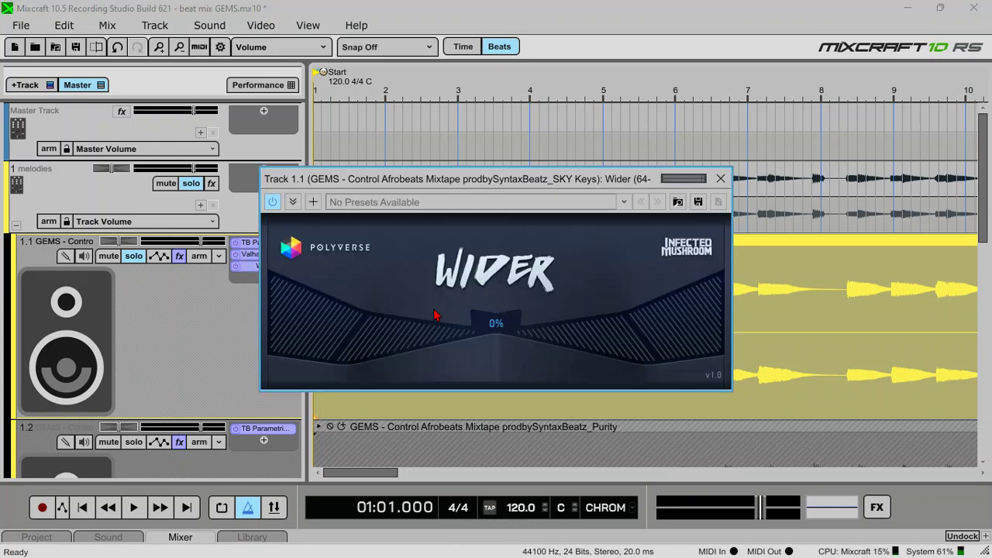
key("space")
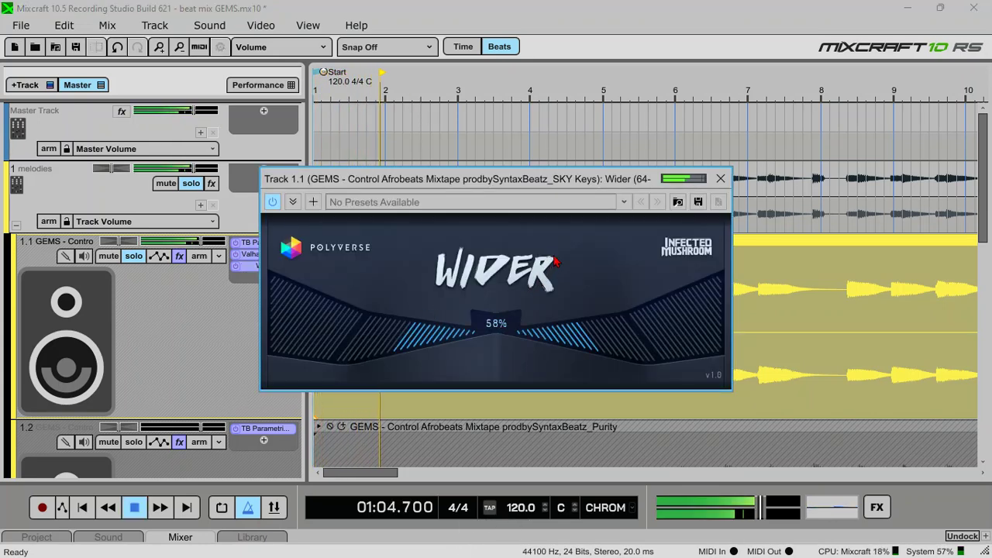
left_click(720, 179)
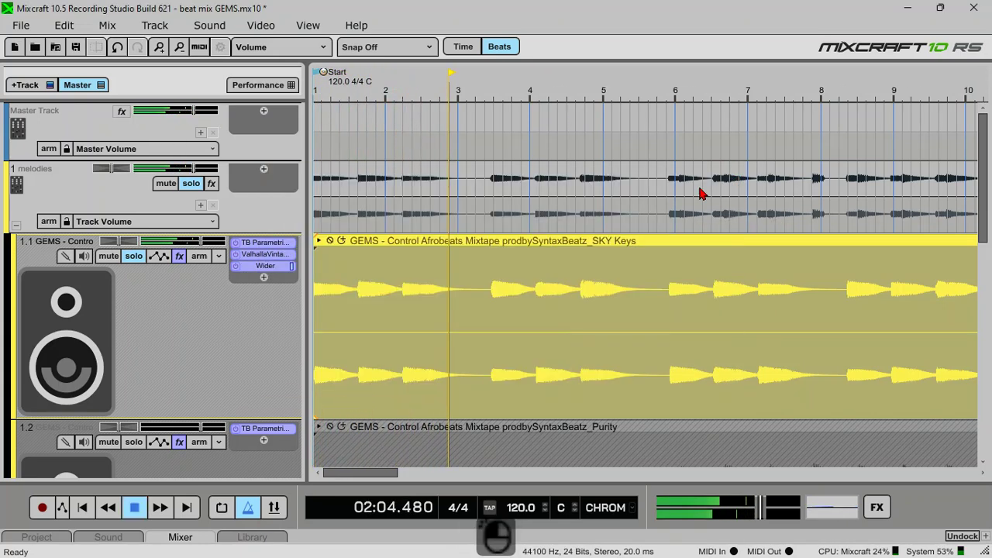
Move the SKY Keys equalizer to the end of the effect chain, after Wider, open it, and stop playback
left_click_drag(272, 246, 269, 267)
left_click(268, 266)
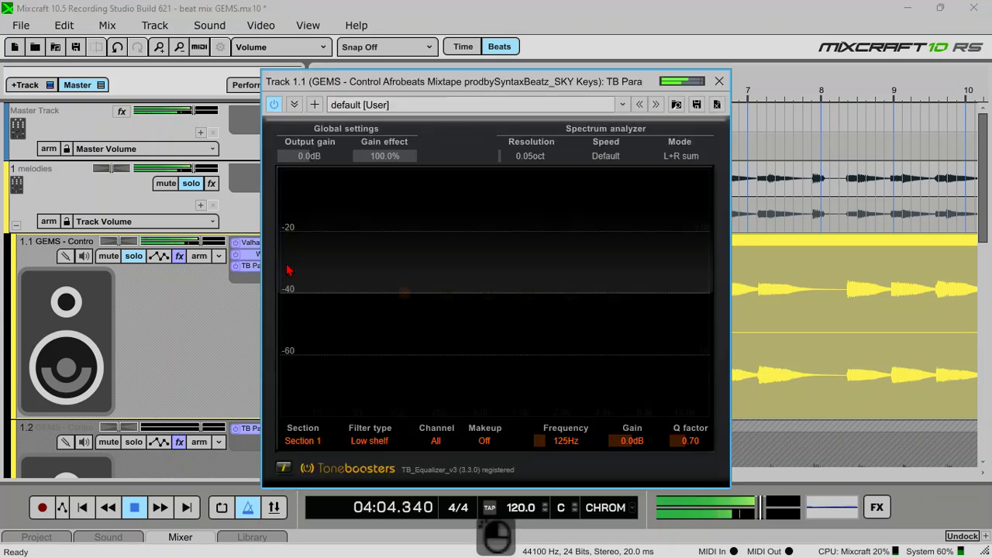
key("space")
Load the "DC + 14kHz high cut" preset in the SKY Keys equalizer and set the spectrum analyzer mode to L+R sum
left_click(506, 109)
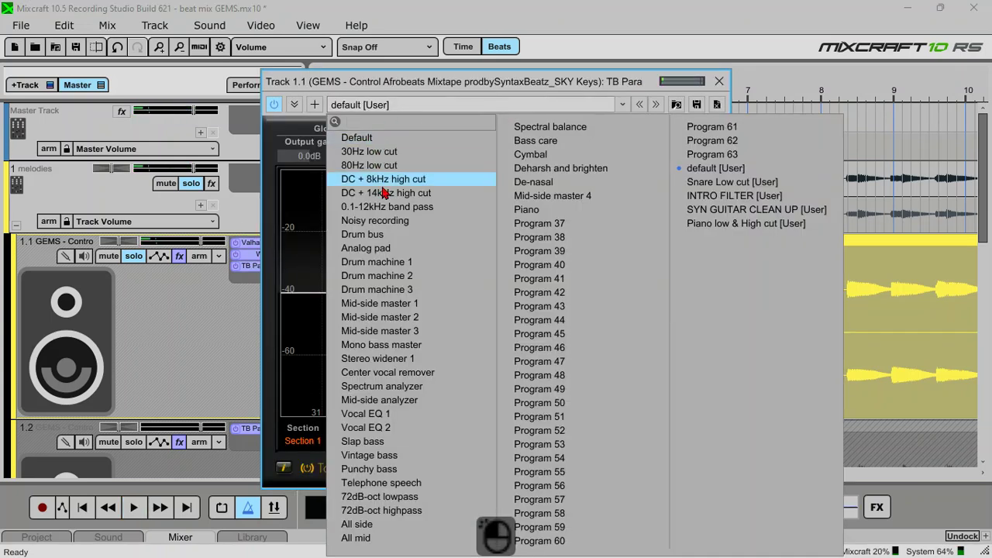
left_click(395, 194)
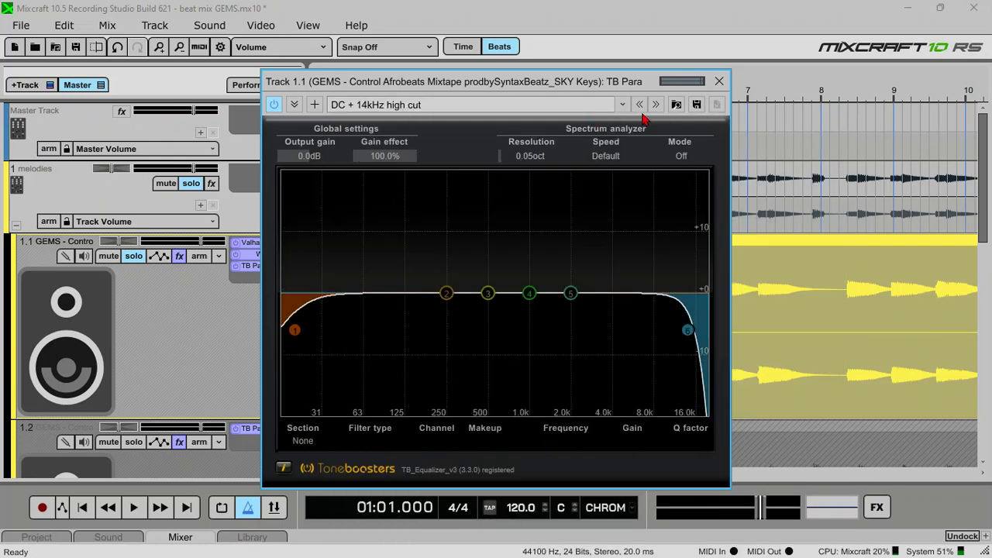
left_click(681, 155)
left_click(686, 193)
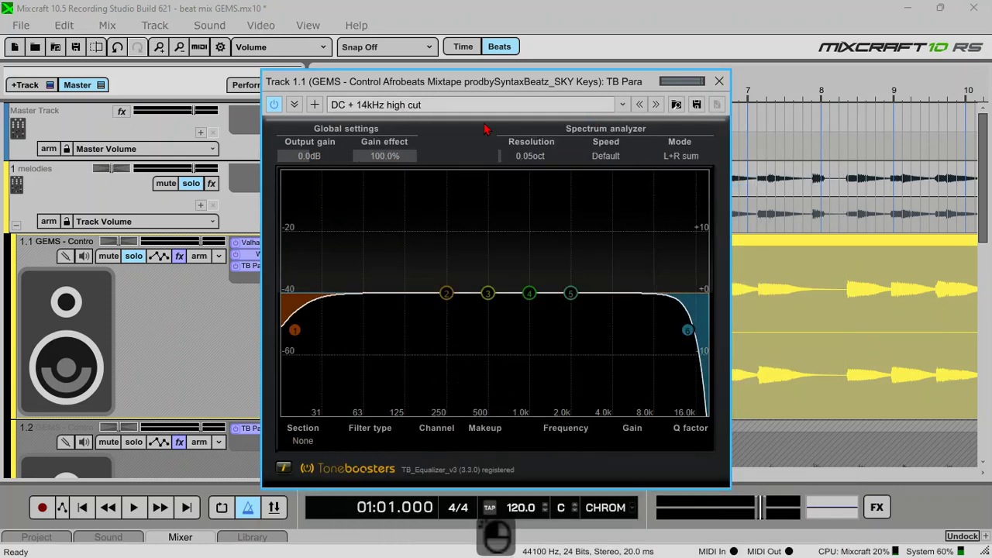
During playback, set the SKY Keys equalizer's low cut to about 91 Hz at -5.3 dB and its high cut to about 500 Hz
left_click_drag(297, 332, 324, 329)
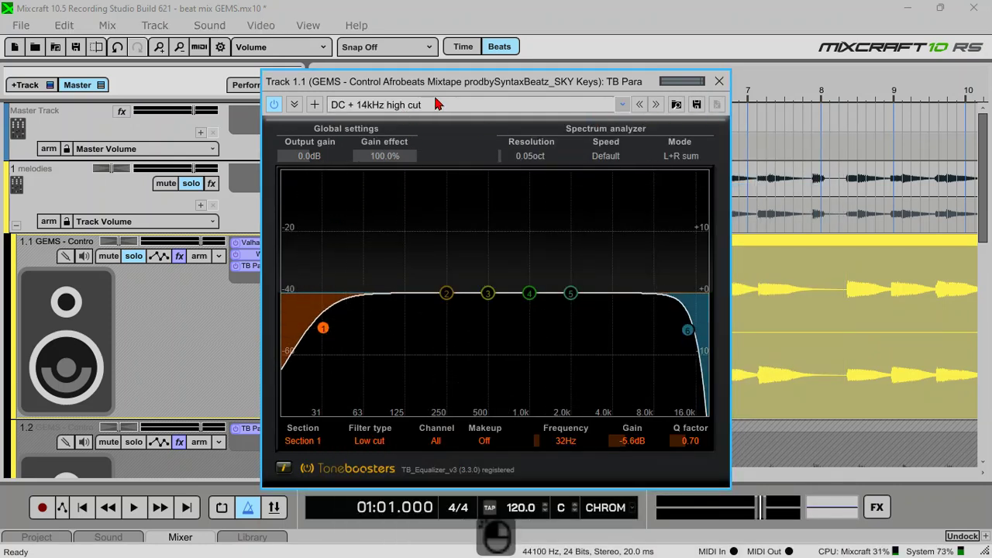
key("space")
left_click_drag(686, 331, 500, 358)
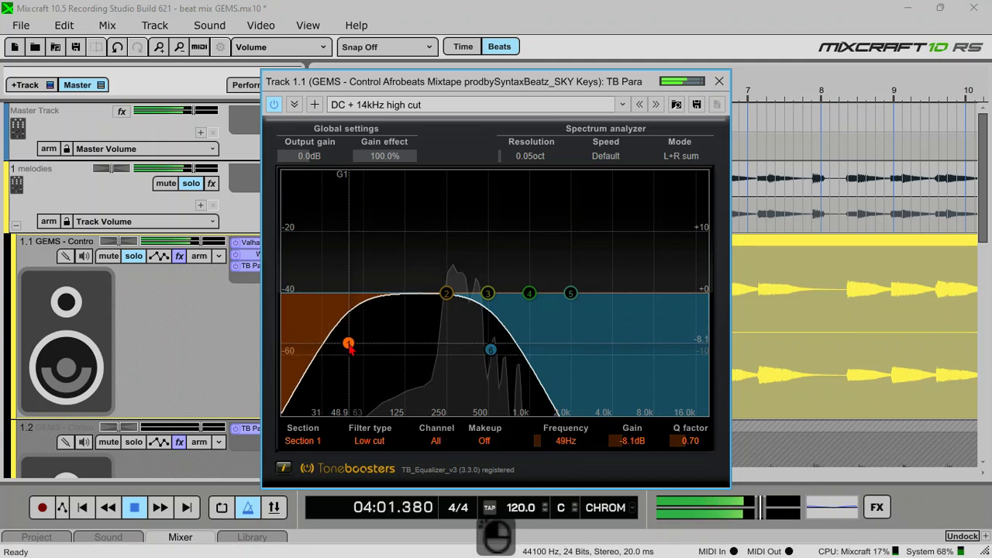
left_click_drag(345, 329, 373, 327)
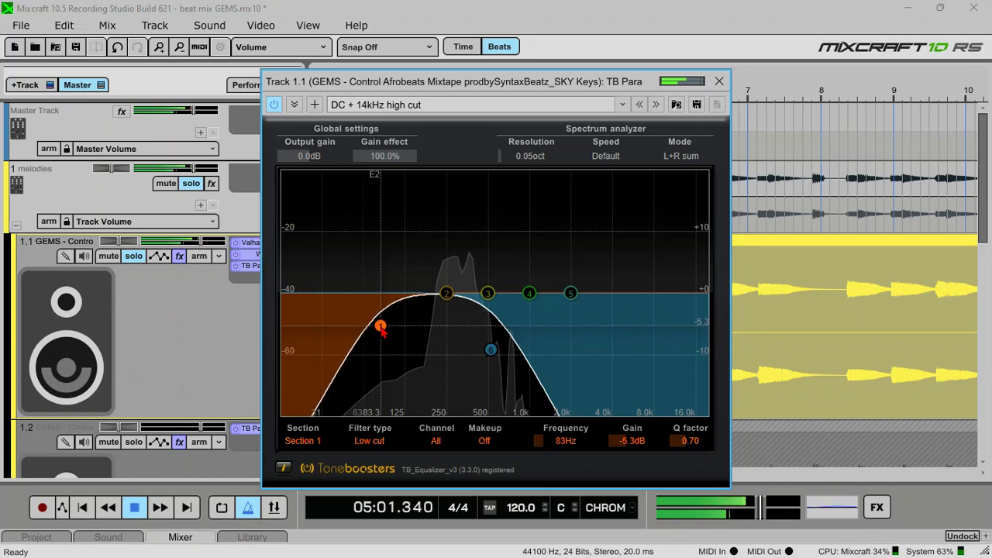
left_click_drag(377, 327, 385, 326)
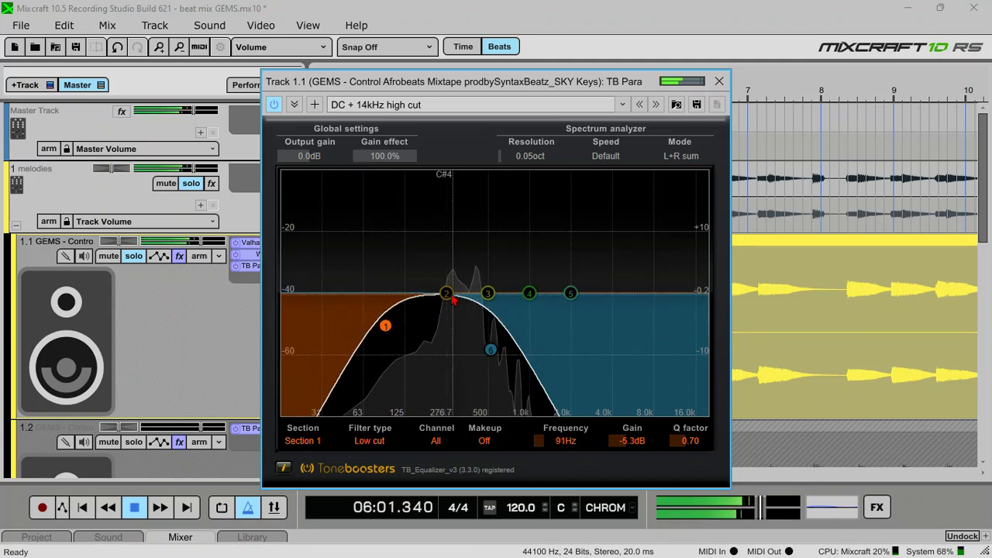
Dip section 2 of the SKY Keys equalizer to -1.5 dB at 267 Hz, close it, save the project and stop playback
left_click_drag(445, 293, 449, 302)
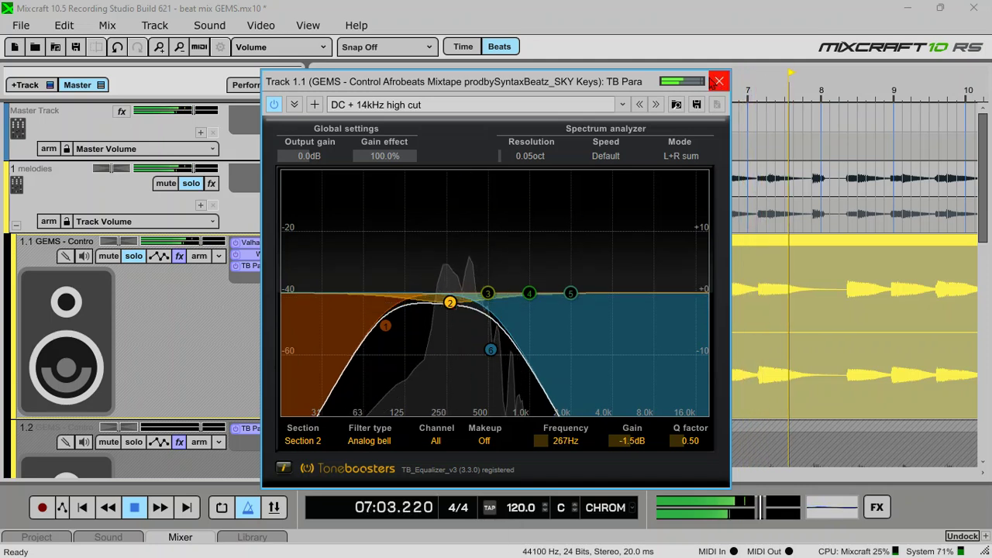
left_click(718, 81)
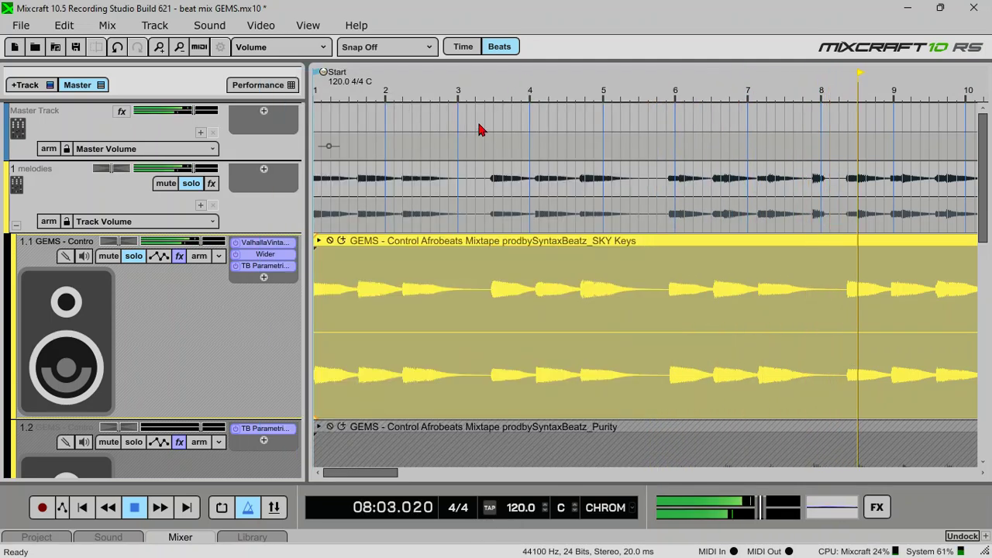
key("ctrl+s")
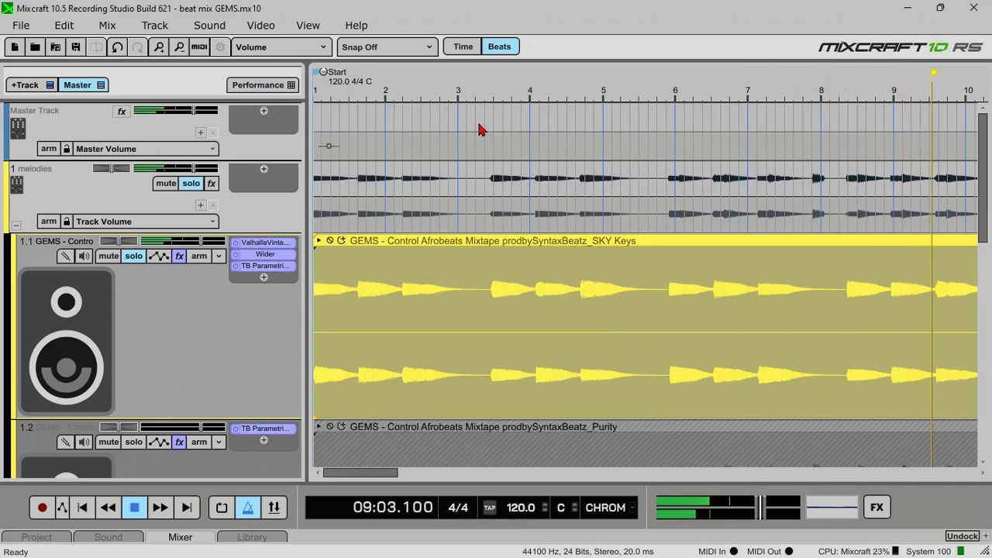
key("space")
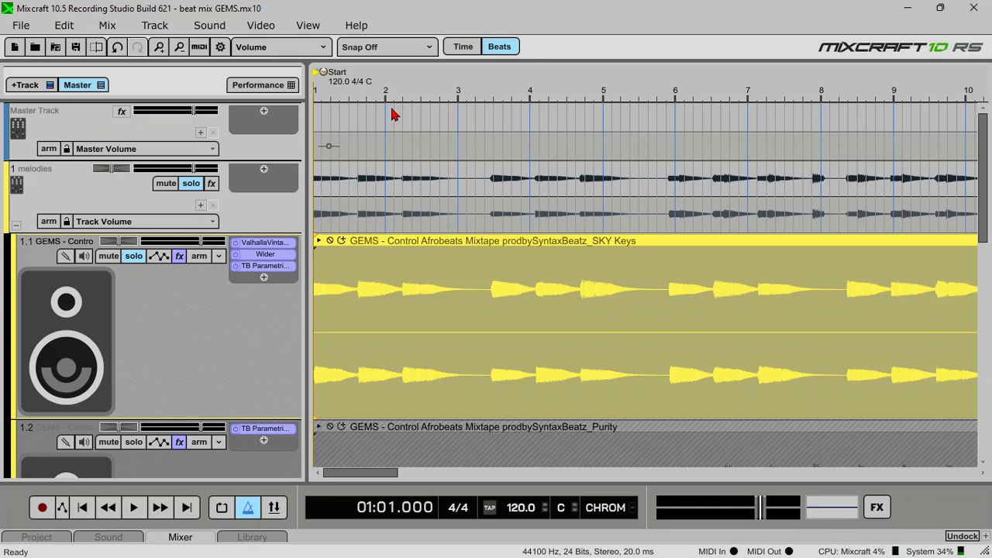
Solo the Purity track 1.2 along with SKY Keys and set the playback position just before bar 6, where its notes begin
scroll(202, 354, "down", 5)
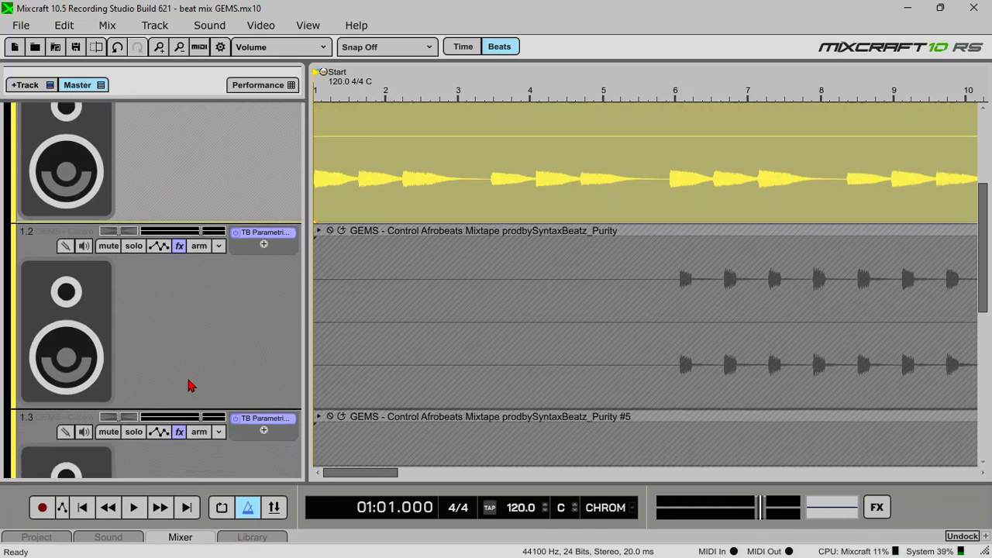
scroll(190, 385, "down", 6)
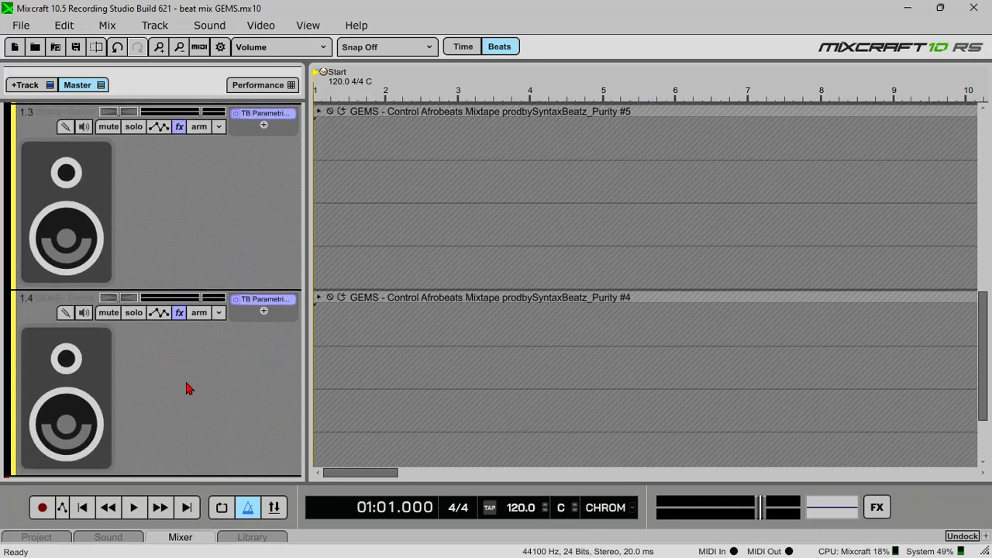
key("space")
scroll(173, 358, "up", 3)
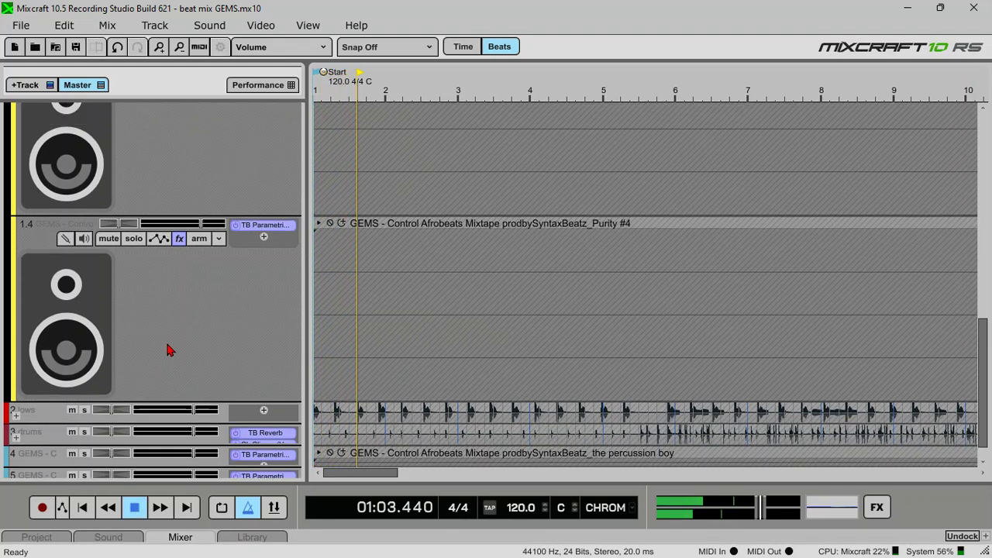
scroll(174, 357, "up", 5)
scroll(649, 348, "up", 5)
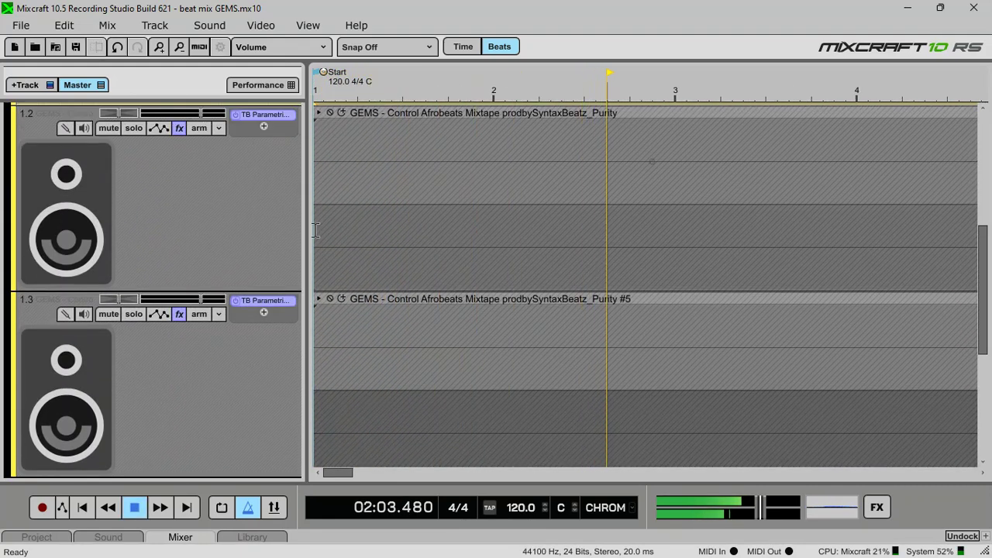
scroll(433, 104, "down", 8)
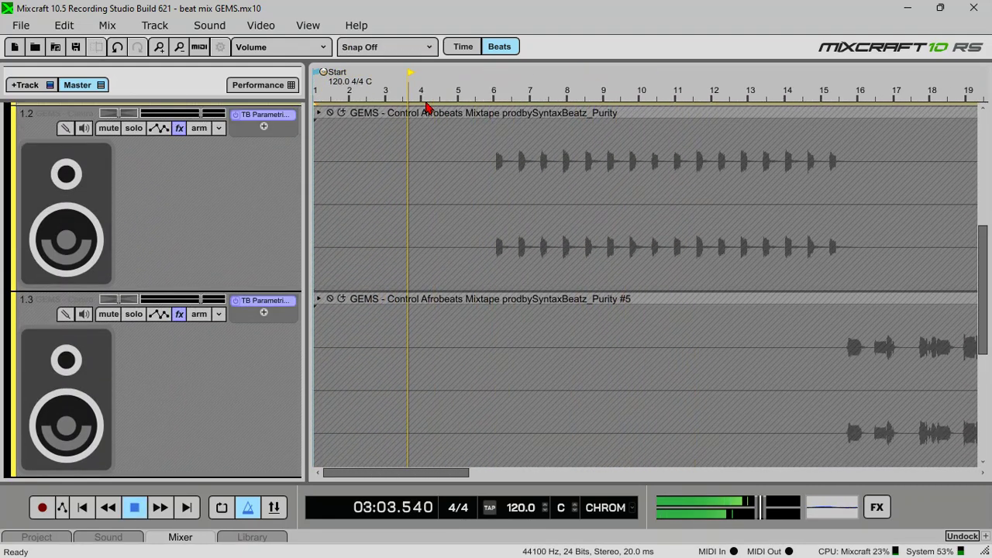
scroll(193, 259, "up", 3)
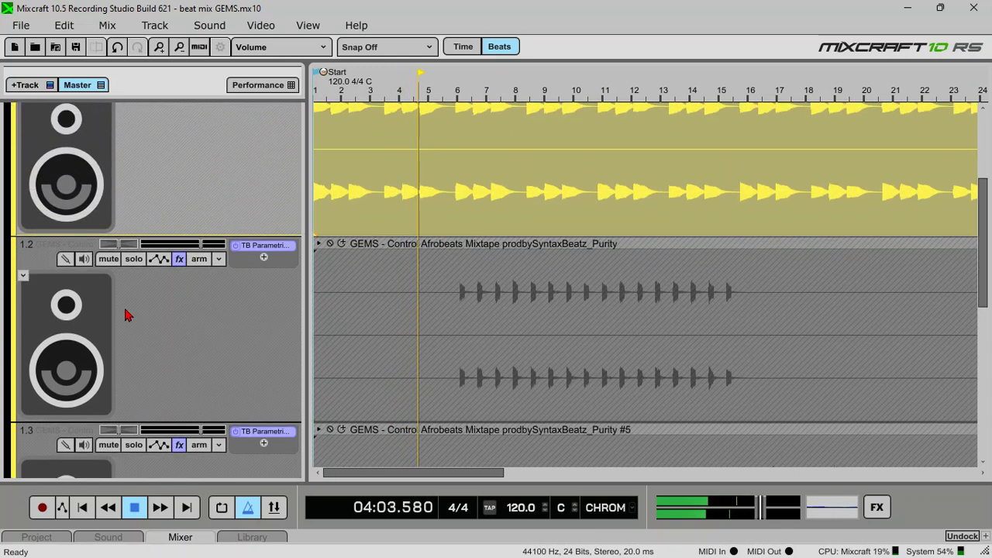
left_click(133, 258)
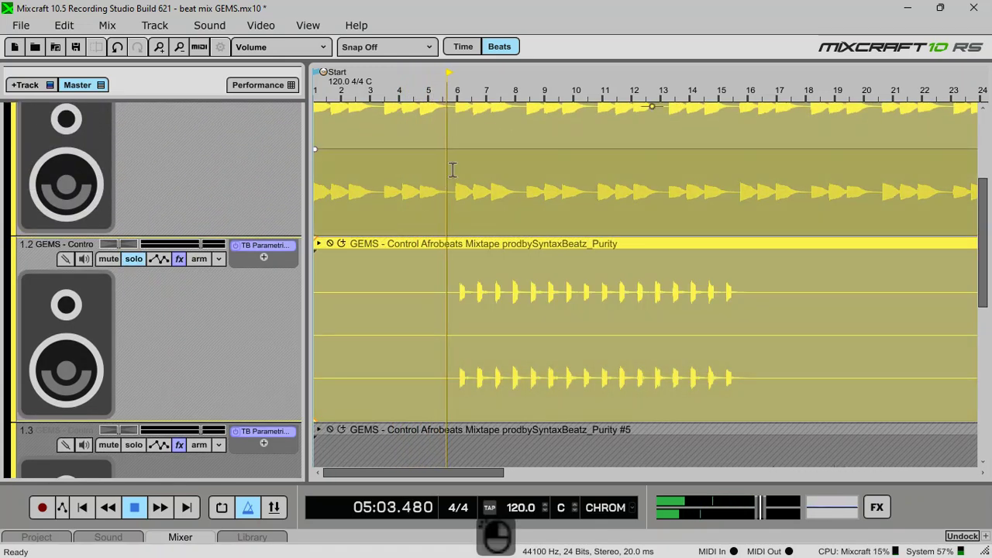
left_click(456, 94)
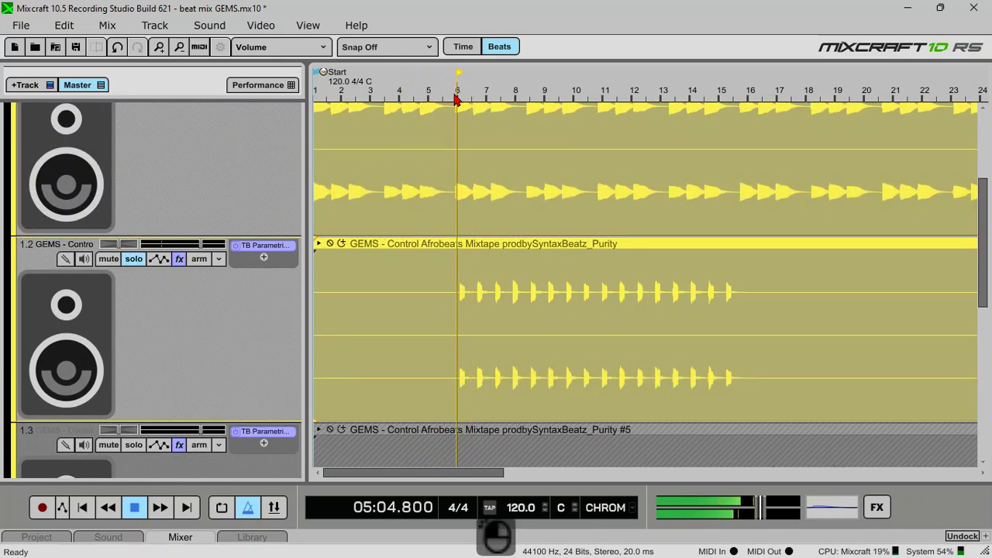
key("space")
Add the ValhallaDelay effect to the Purity track 1.2
left_click(264, 258)
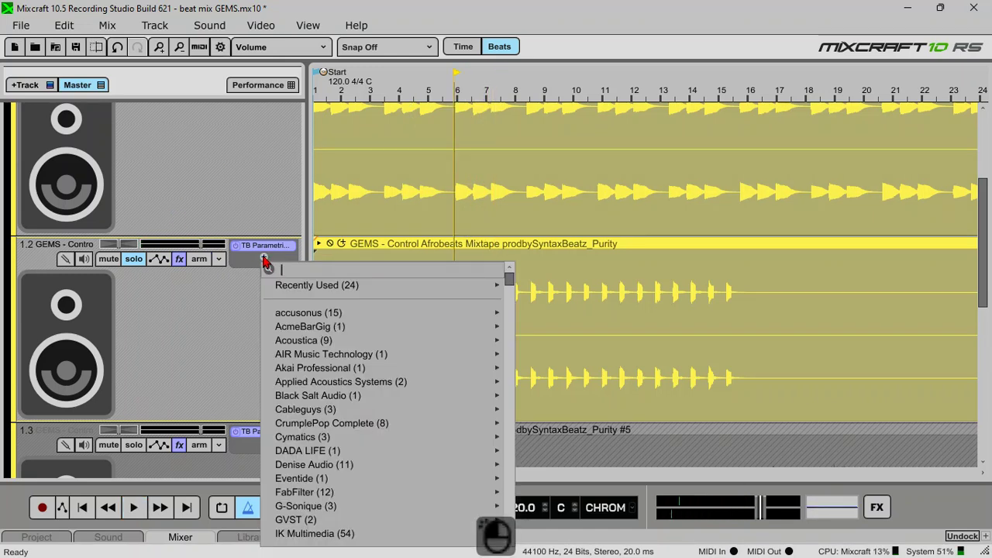
type("valh")
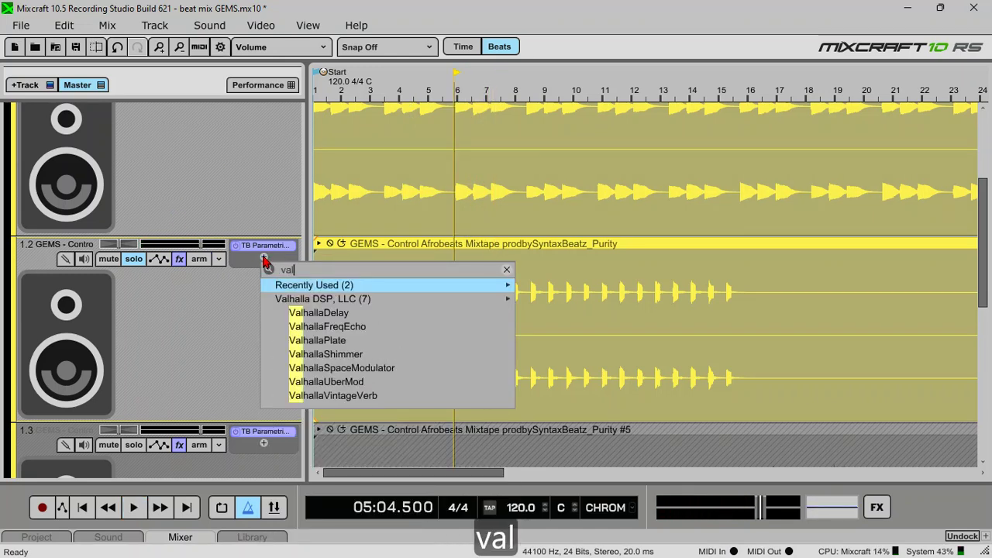
left_click(353, 313)
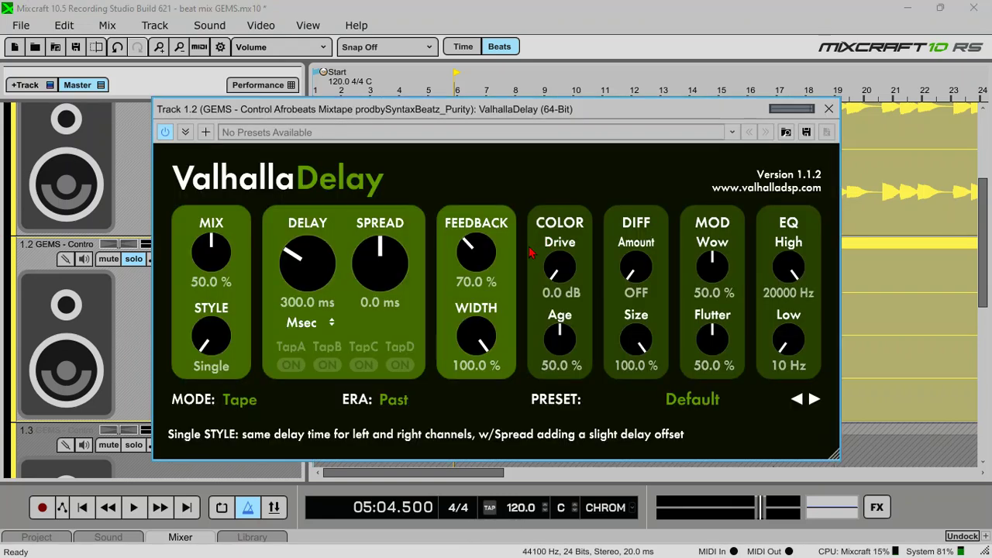
Set the Purity delay to 25.5% mix, 28% feedback and a 220 Hz low EQ, audition it from bar 6, and close it
scroll(192, 253, "down", 1)
scroll(192, 252, "down", 1)
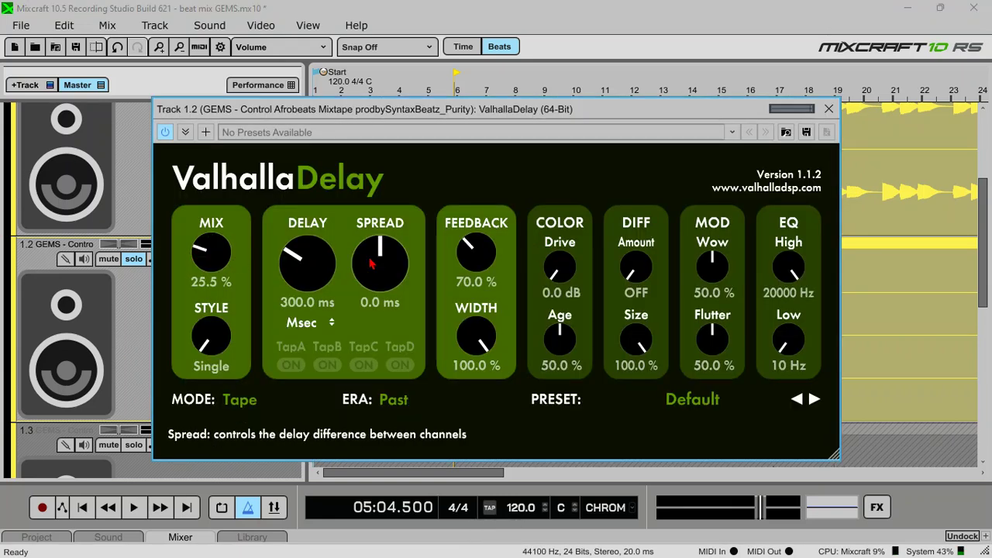
scroll(468, 263, "up", 1)
key("space")
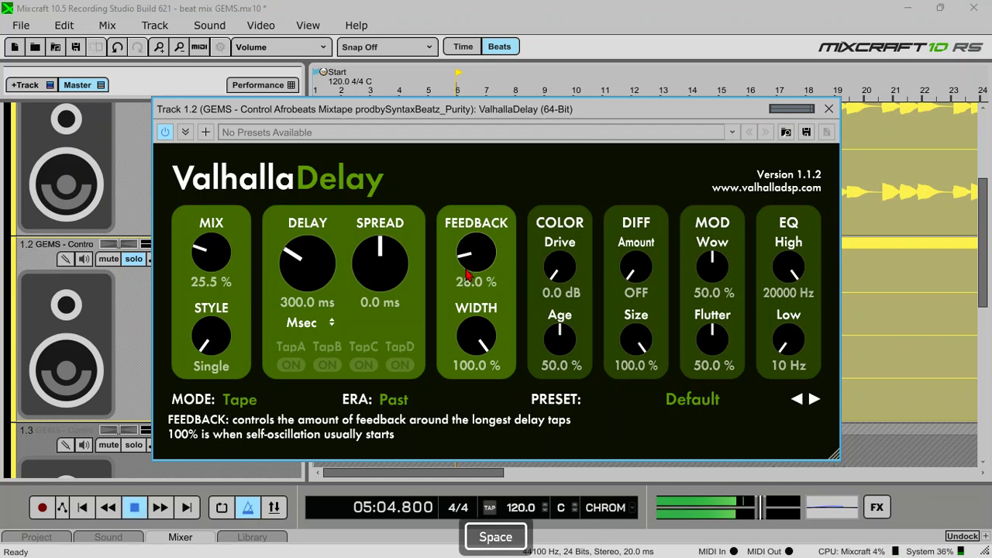
key("space")
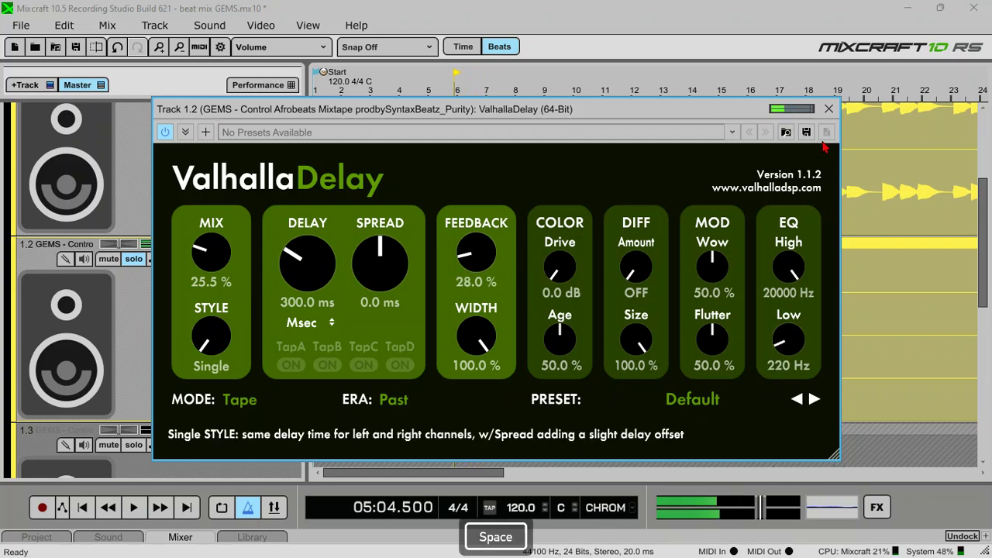
key("space")
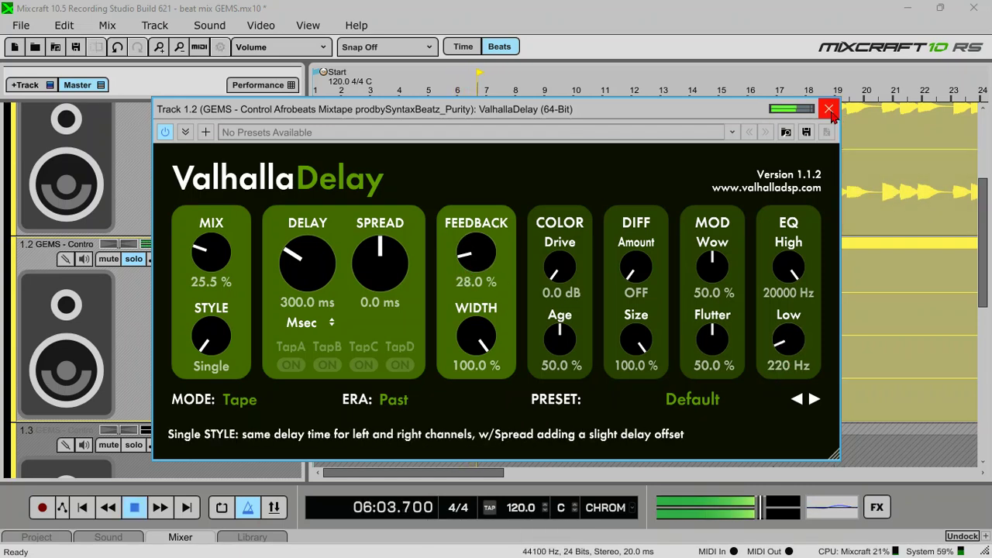
left_click(829, 110)
Move the Purity track's equalizer after ValhallaDelay in the effect chain, save the project, and open the equalizer
key("space")
key("space")
mouse_move(270, 251)
left_mouse_down()
mouse_move(279, 273)
mouse_move(267, 260)
left_mouse_up()
key("space")
double_click(263, 257)
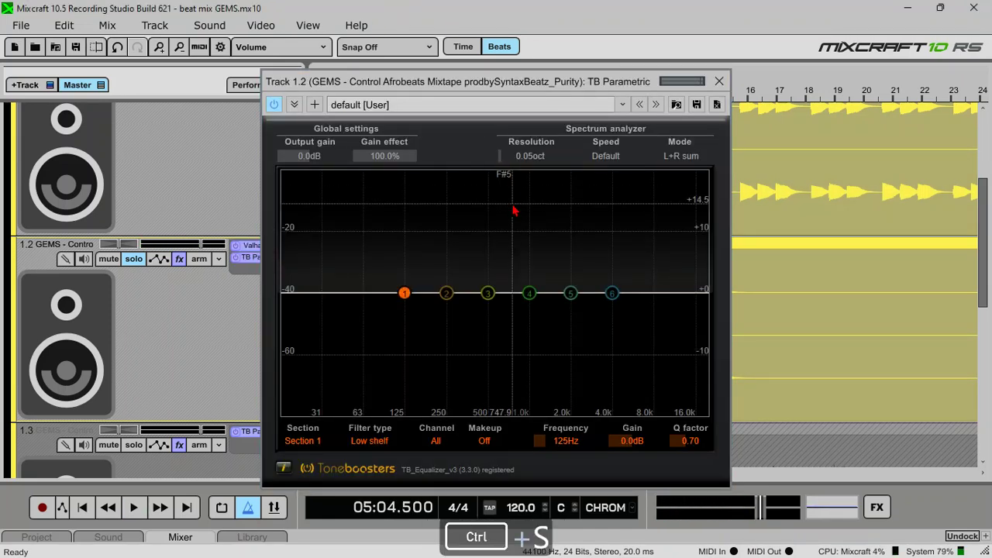
Load the "Snare Low cut" preset in the Purity equalizer and adjust its low cut frequency during playback
left_click(655, 104)
key("space")
left_click_drag(395, 293, 424, 293)
key("space")
Change section 6 of the Purity equalizer to a high cut and bring its frequency down to between 1 and 2 kHz
left_click(611, 294)
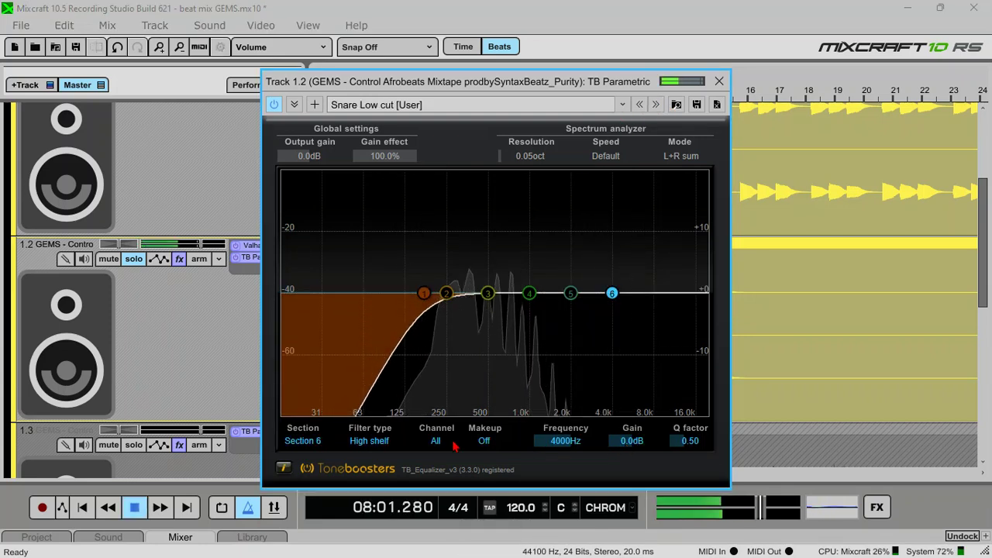
left_click(369, 440)
left_click(401, 293)
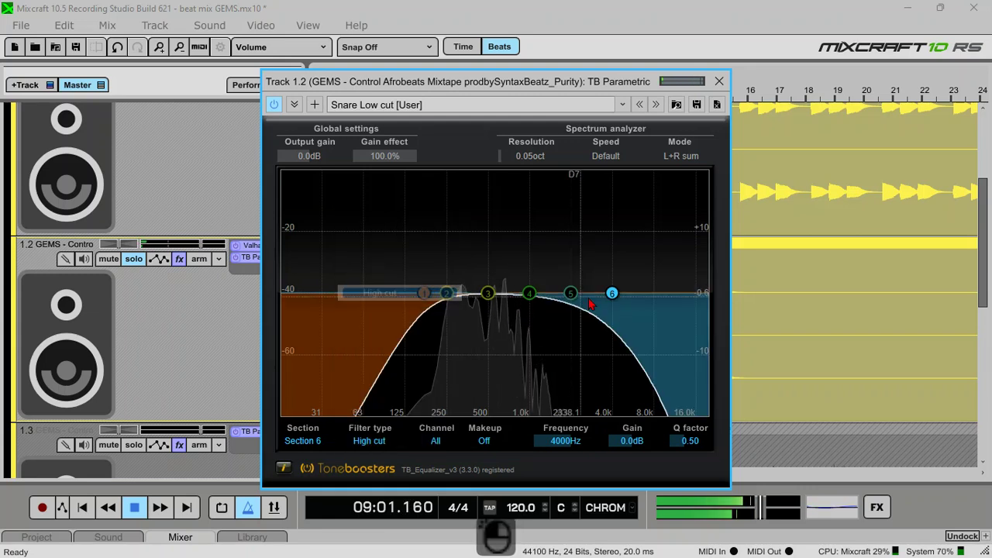
left_click(609, 298)
left_click_drag(611, 295, 550, 281)
Dip section 3 of the Purity equalizer to -1.4 dB at 501 Hz and close the equalizer
left_click(487, 301)
left_click_drag(488, 302, 488, 304)
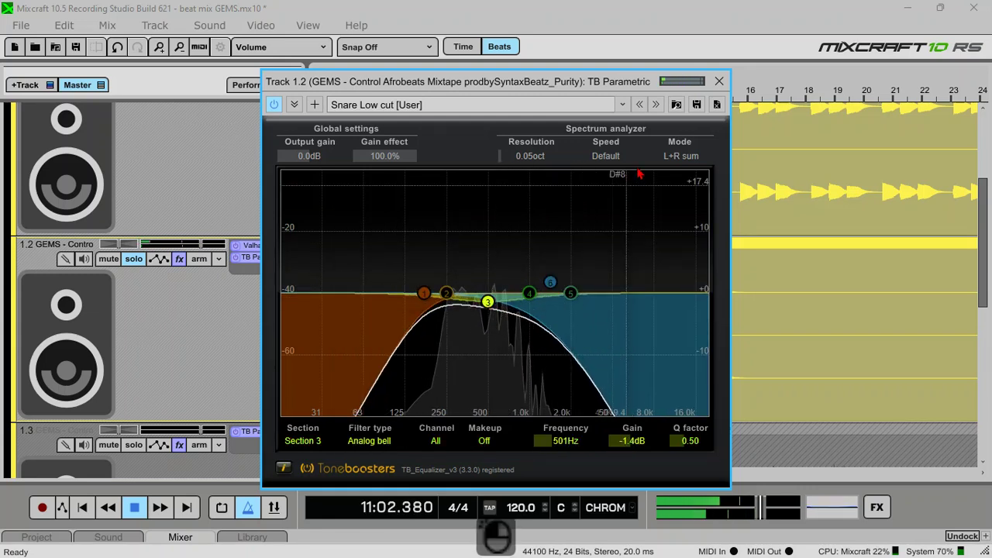
left_click(717, 82)
Audition the processed Purity track with SKY Keys from bar 6 and save the project
key("space")
key("space")
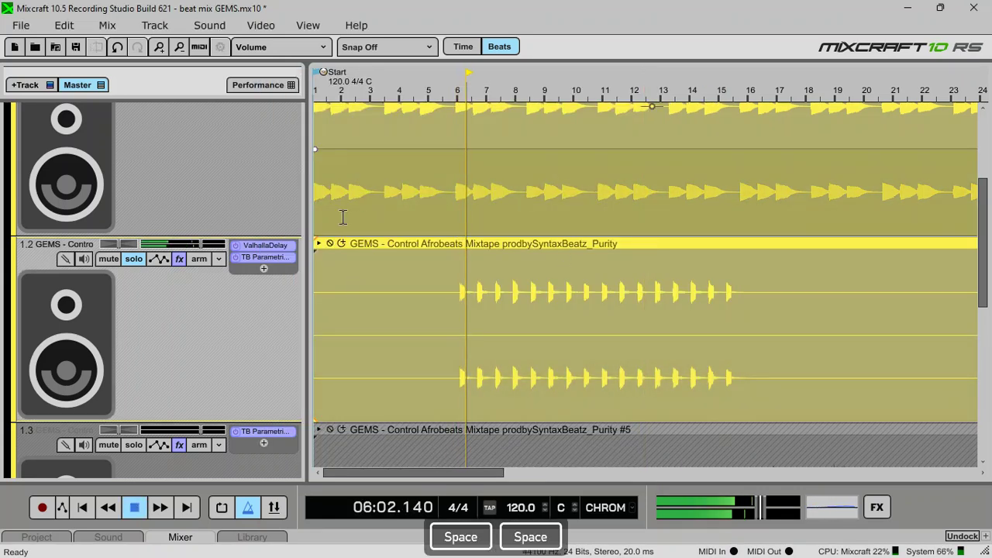
key("space")
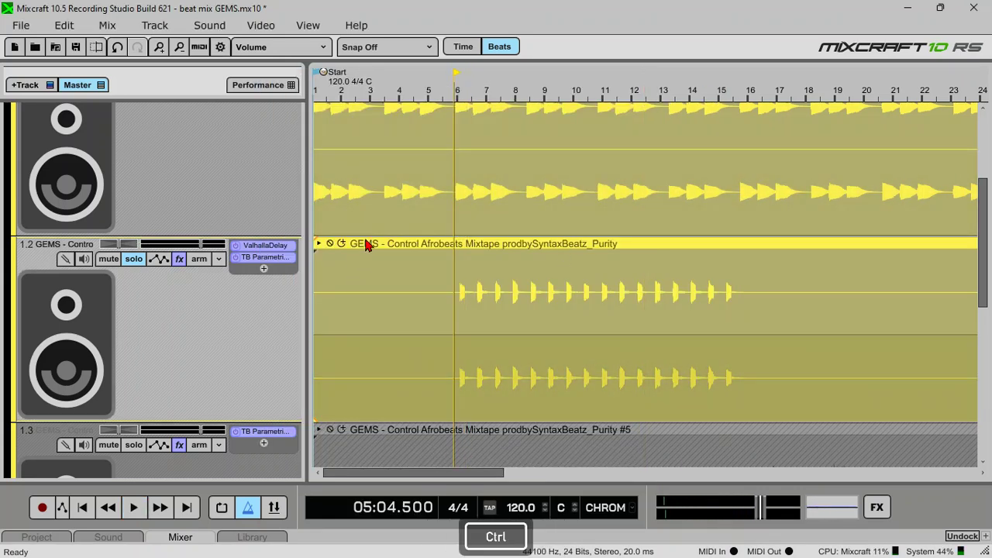
key("ctrl+s")
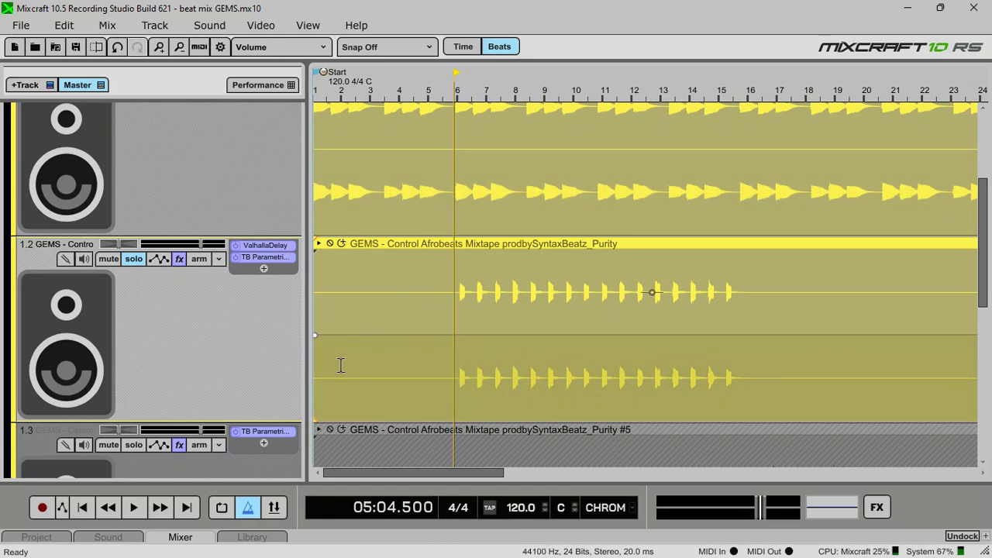
key("space")
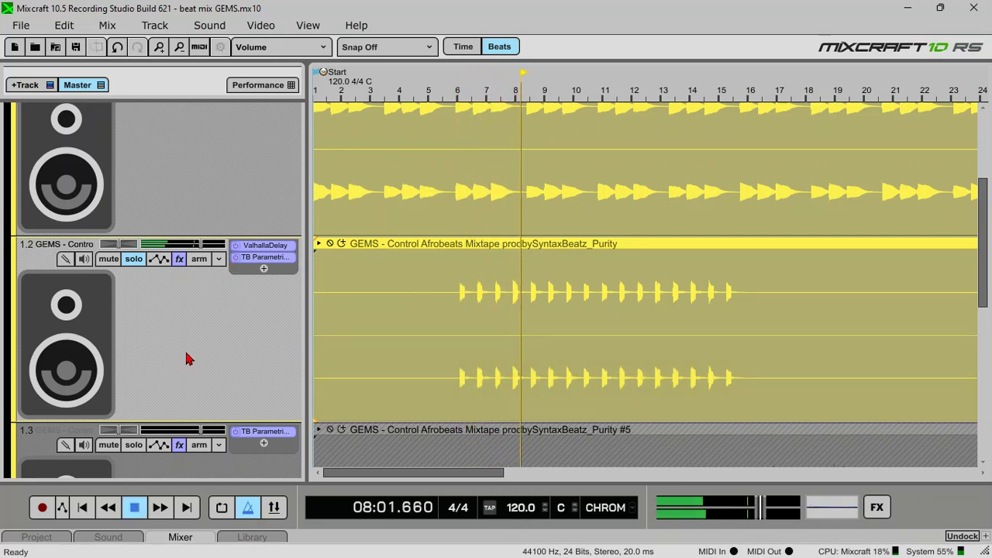
Solo the Purity #5 track as well and set the playback position just before bar 16, where its notes begin, with playback stopped
scroll(184, 349, "down", 3)
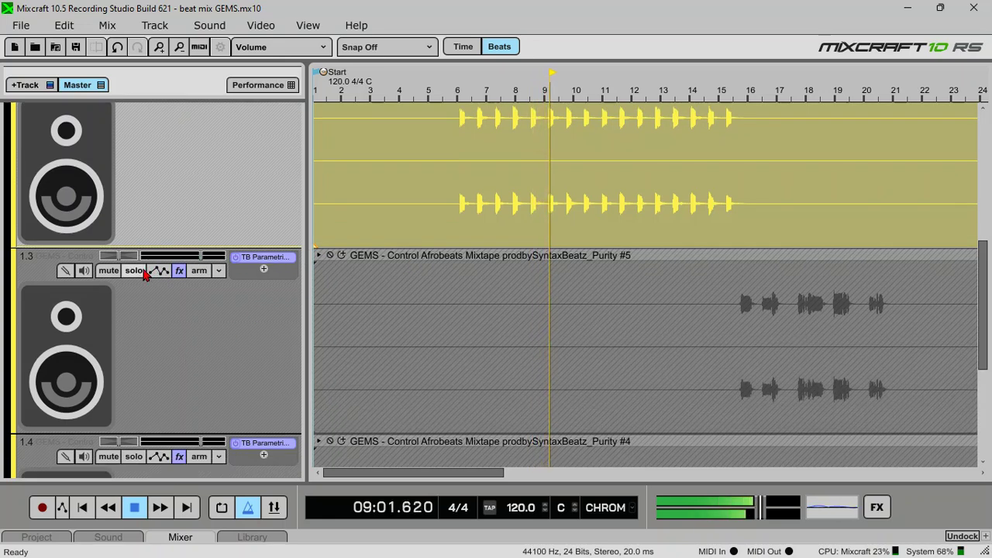
left_click(133, 271)
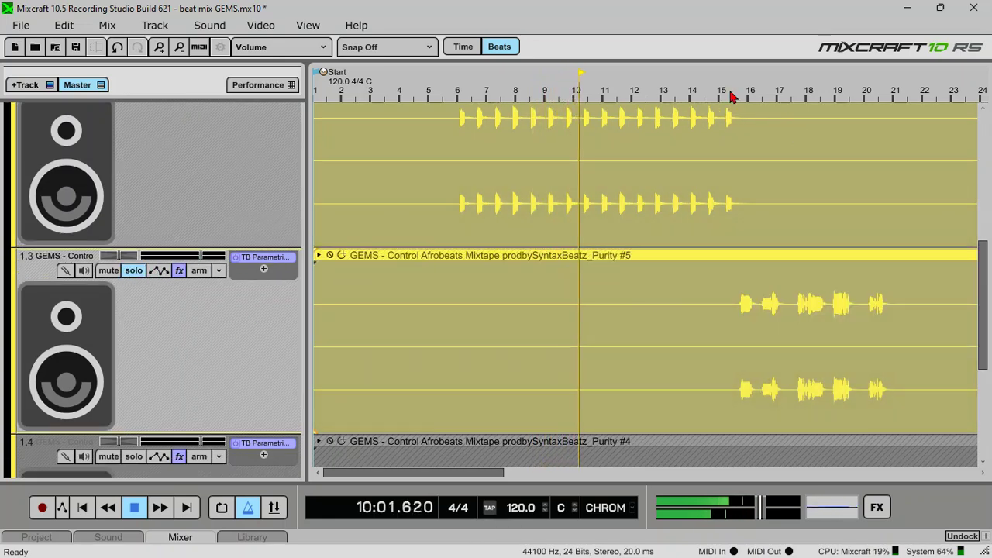
left_click(730, 353)
left_click_drag(502, 472, 570, 471)
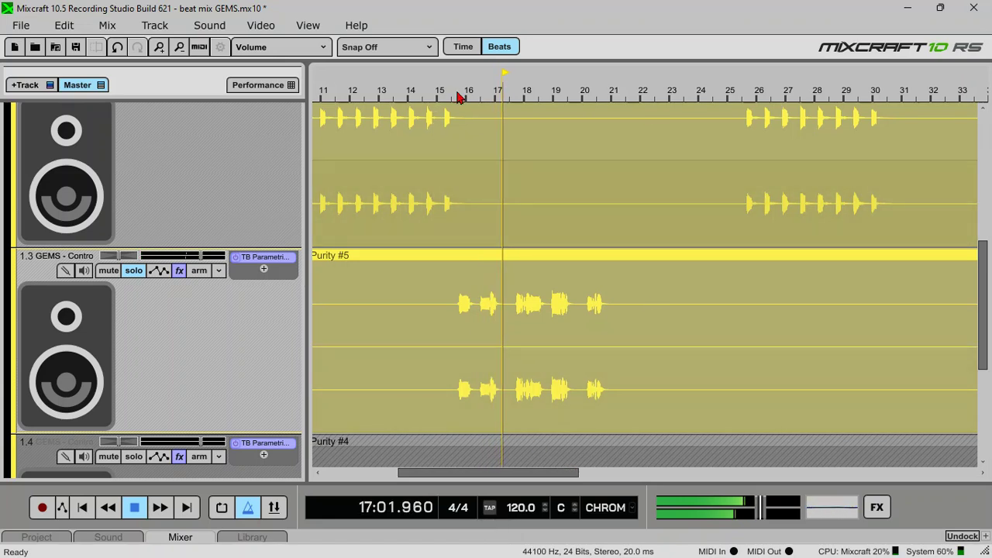
left_click(458, 92)
key("space")
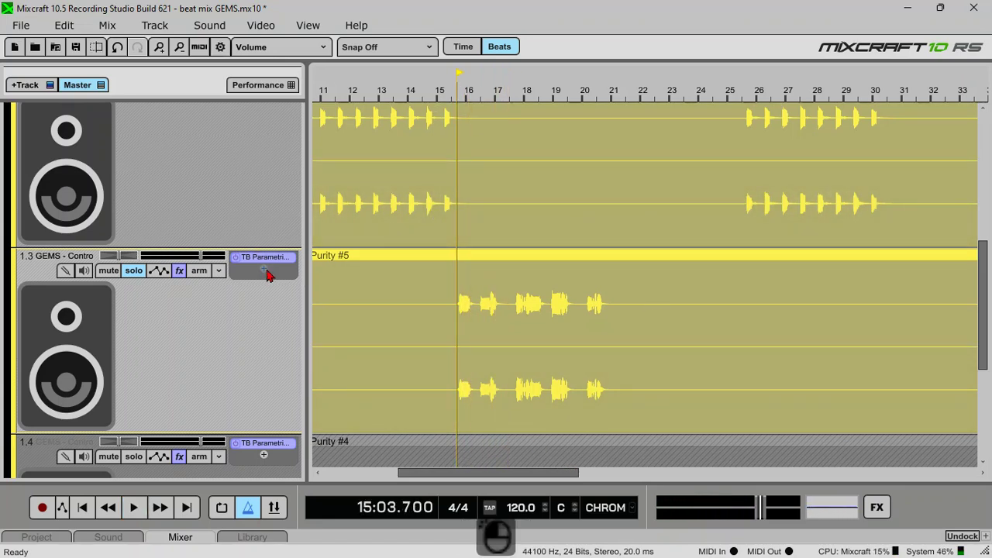
Add the ValhallaVintageVerb effect to the Purity #5 track from the recently used effects
left_click(264, 270)
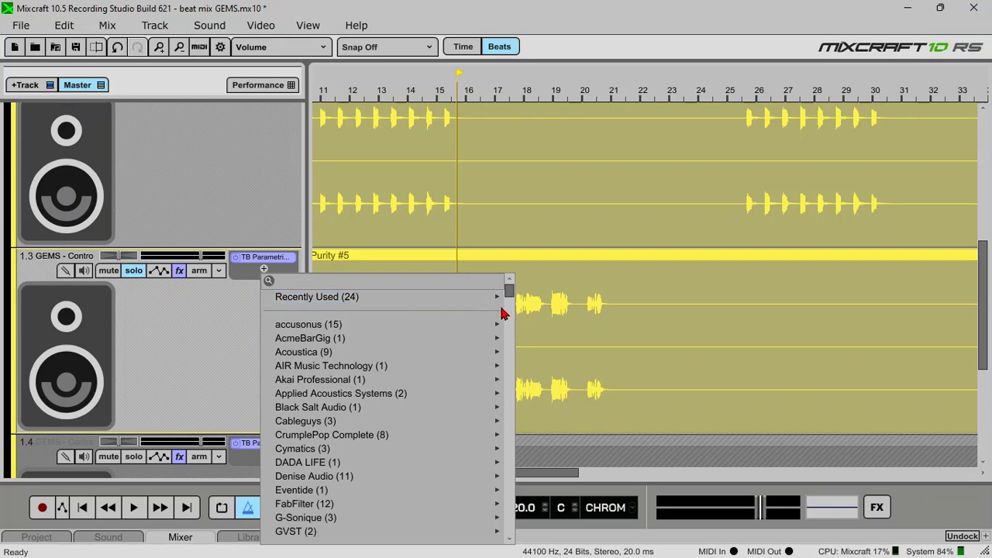
mouse_move(501, 301)
left_click(591, 257)
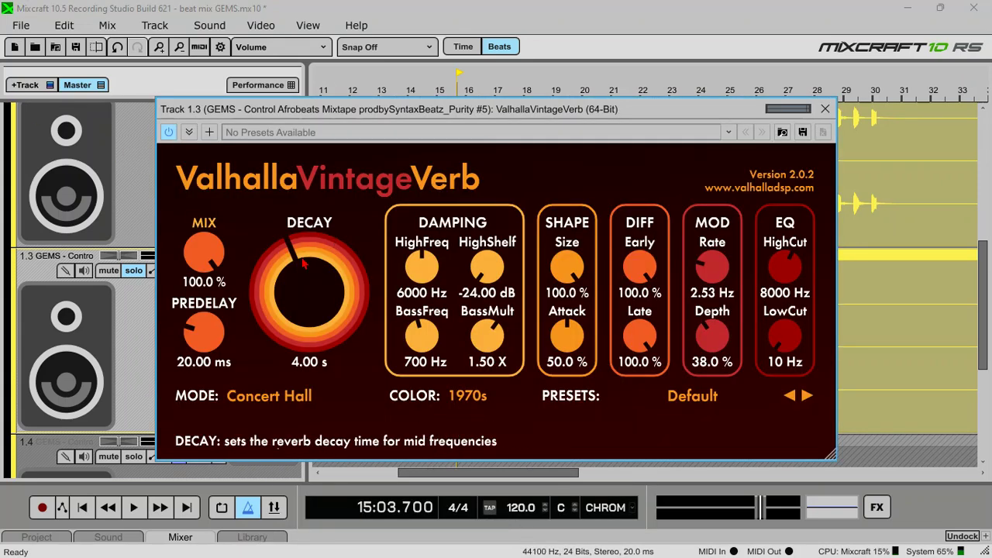
During playback, set the Purity #5 reverb to 30% mix, 5.65 ms predelay and a 270 Hz low cut
key("space")
left_click_drag(194, 264, 200, 327)
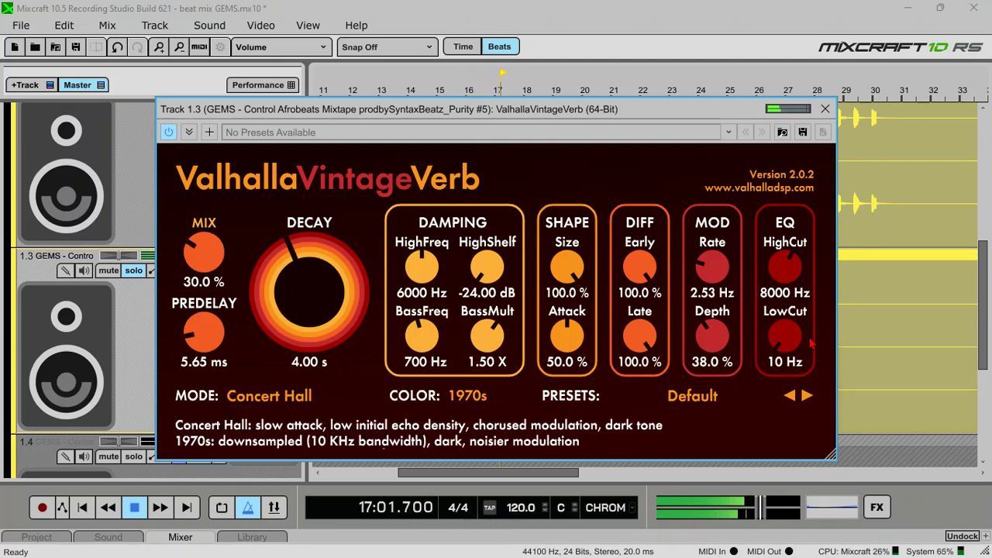
scroll(798, 341, "up", 4)
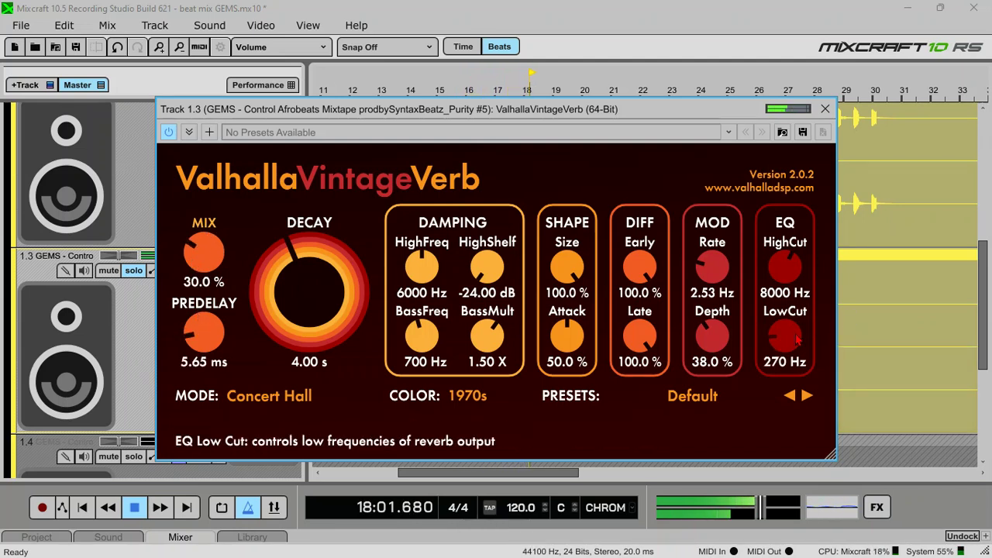
Set the Purity #5 reverb's low cut to 170 Hz, close the reverb and stop playback
scroll(788, 335, "down", 1)
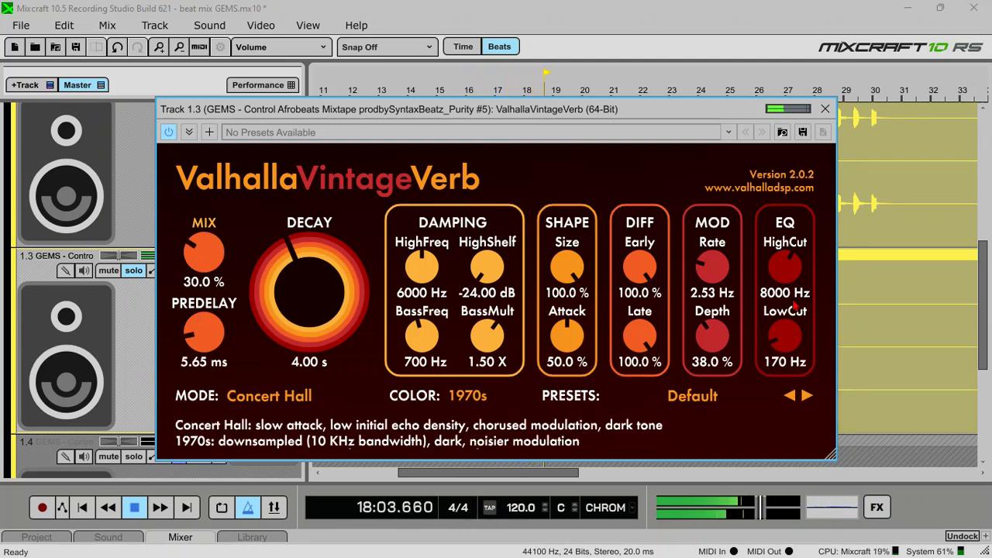
left_click(824, 113)
key("space")
Search the effects for "shaper" and add ShaperBox 3 (VST3) to the Purity #5 track
left_click(262, 282)
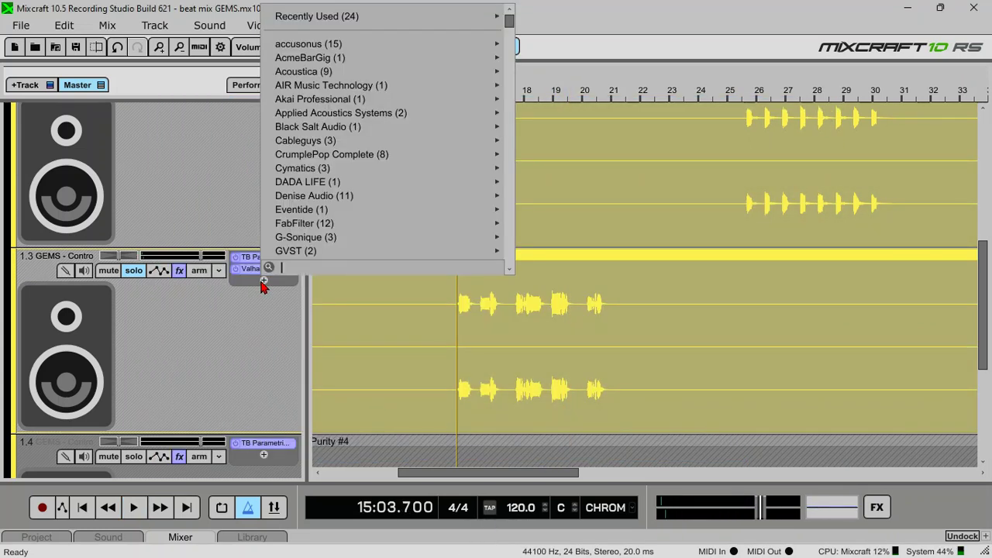
type("shap")
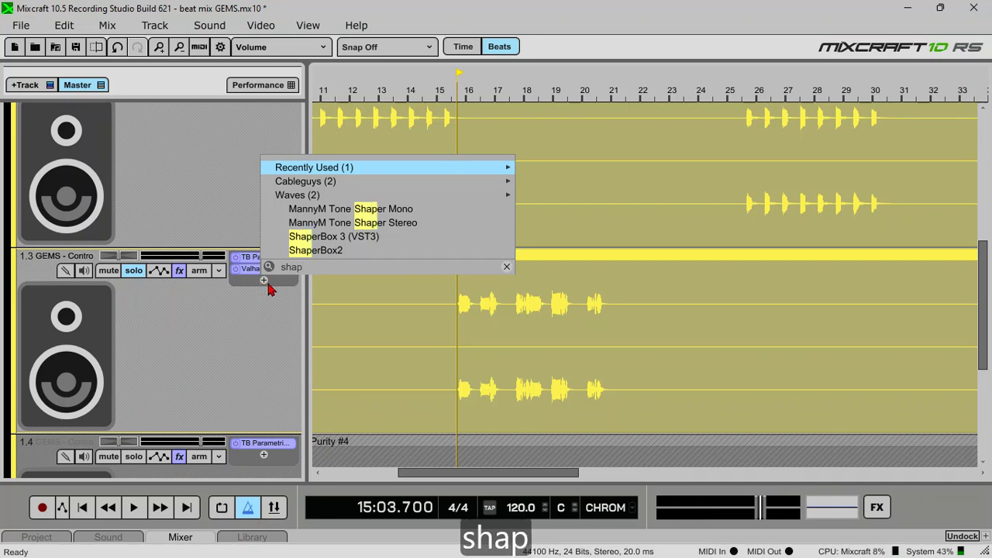
type("er")
left_click(349, 237)
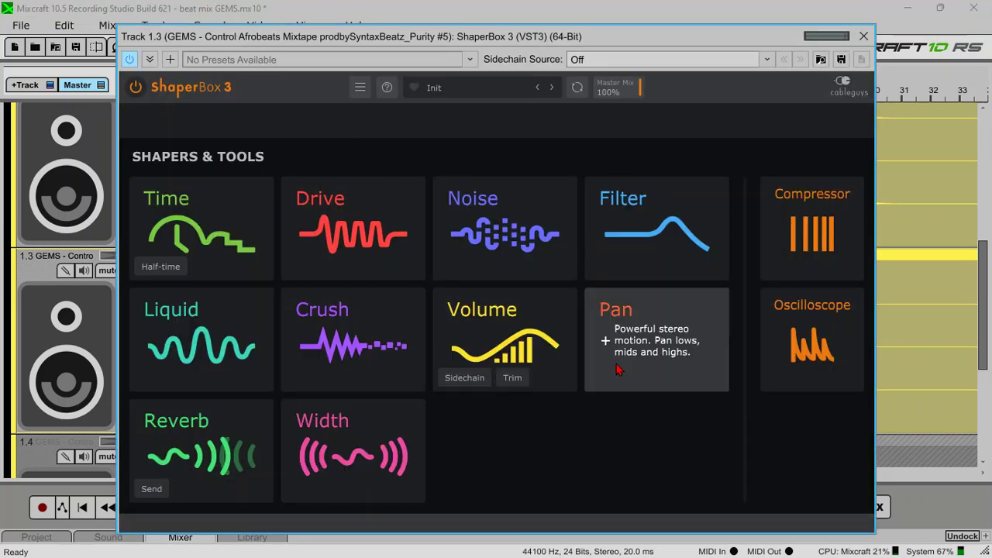
Add a Pan shaper with the basic Sine wave in ShaperBox 3, audition it and close the plugin
left_click(650, 345)
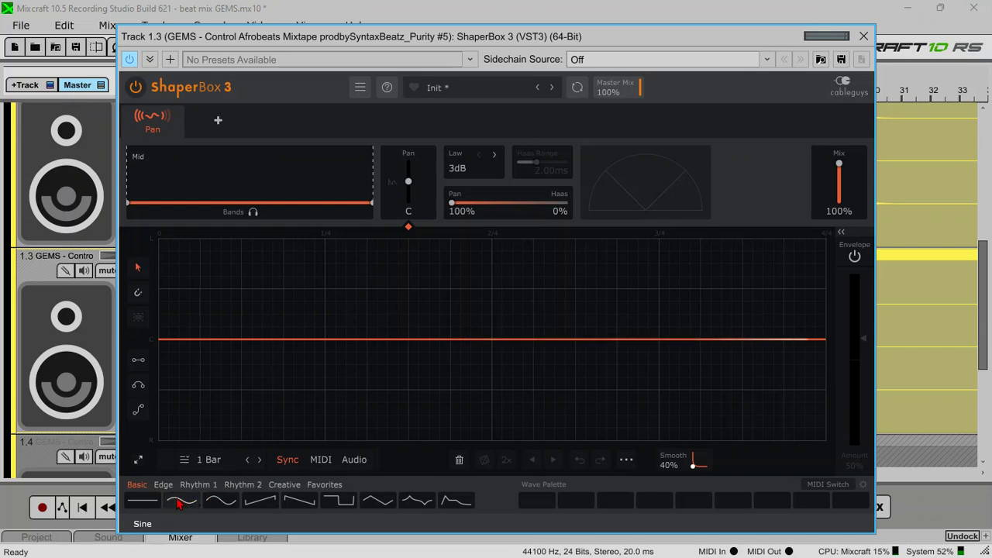
left_click(179, 501)
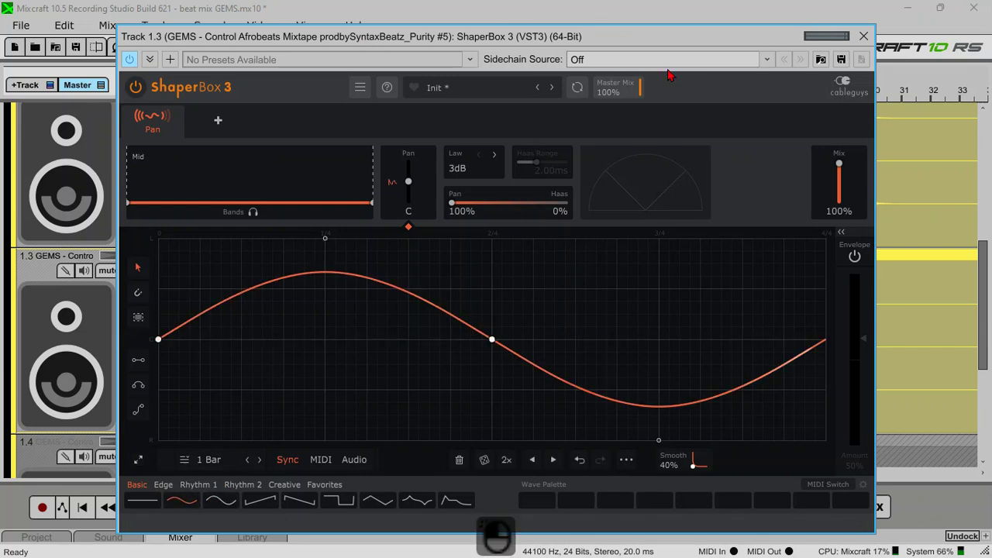
left_click_drag(648, 38, 675, 104)
key("space")
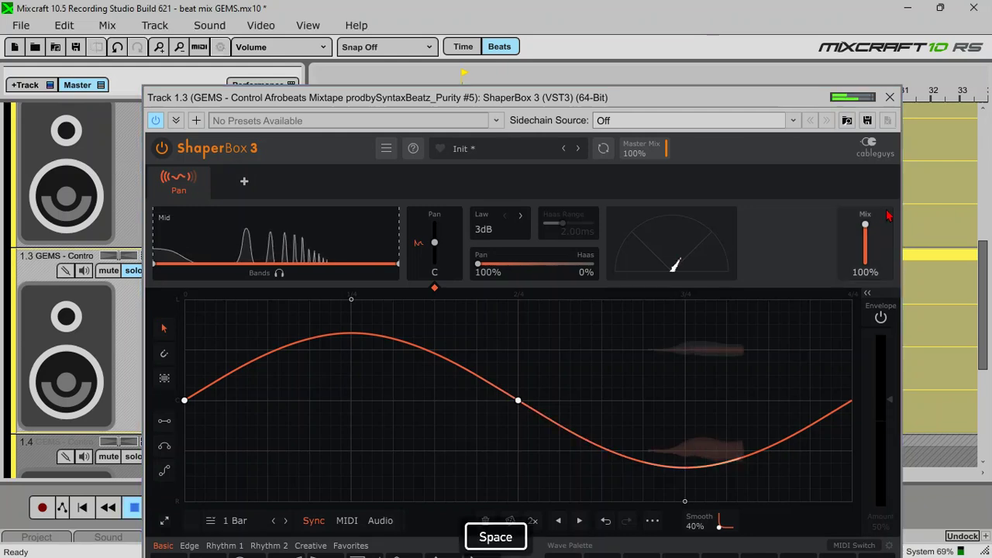
left_click(890, 97)
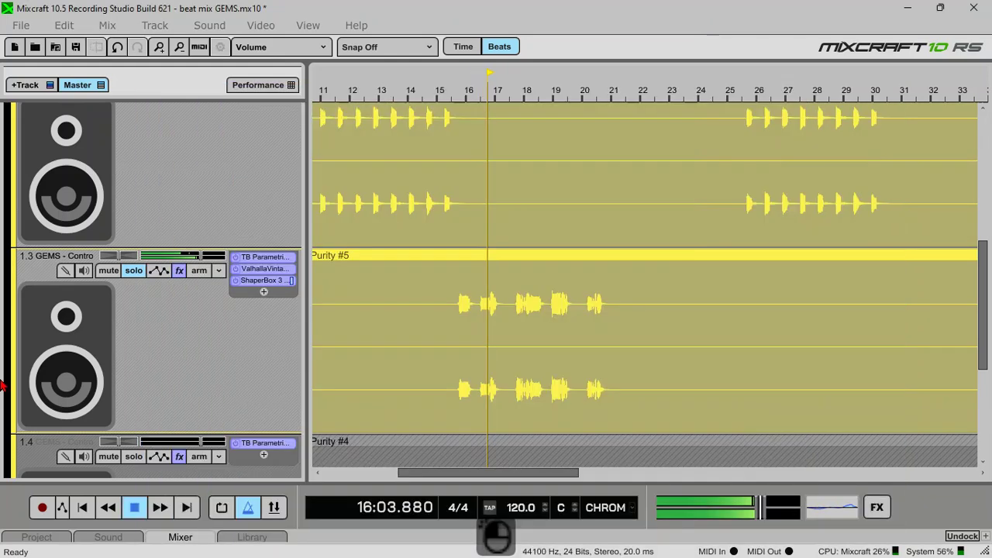
Reorder the Purity #5 effects to ShaperBox 3, ValhallaVintageVerb, TB Parametric, and set the reverb mix to 23%
mouse_move(266, 279)
left_mouse_down()
mouse_move(281, 258)
mouse_move(271, 258)
mouse_move(265, 283)
mouse_move(270, 275)
left_mouse_up()
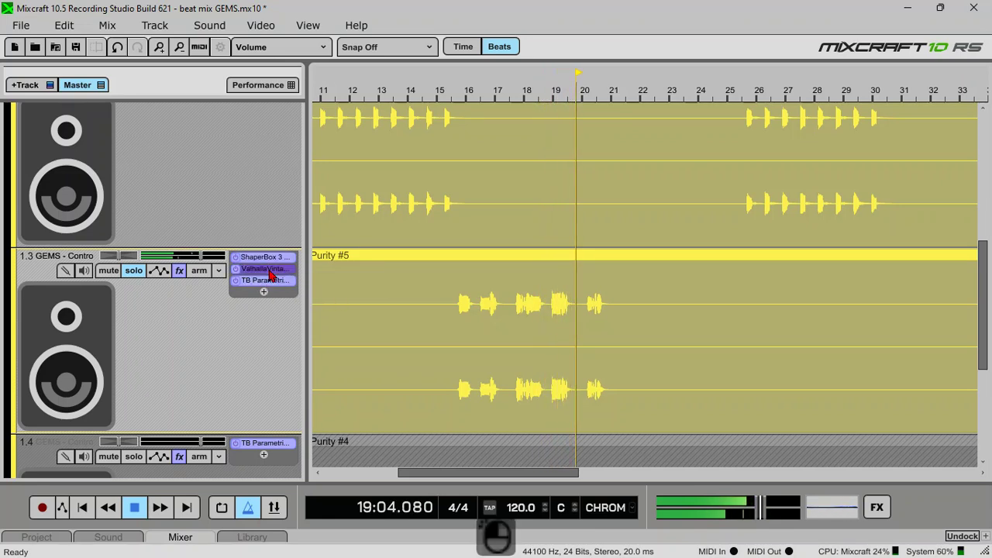
left_click(268, 271)
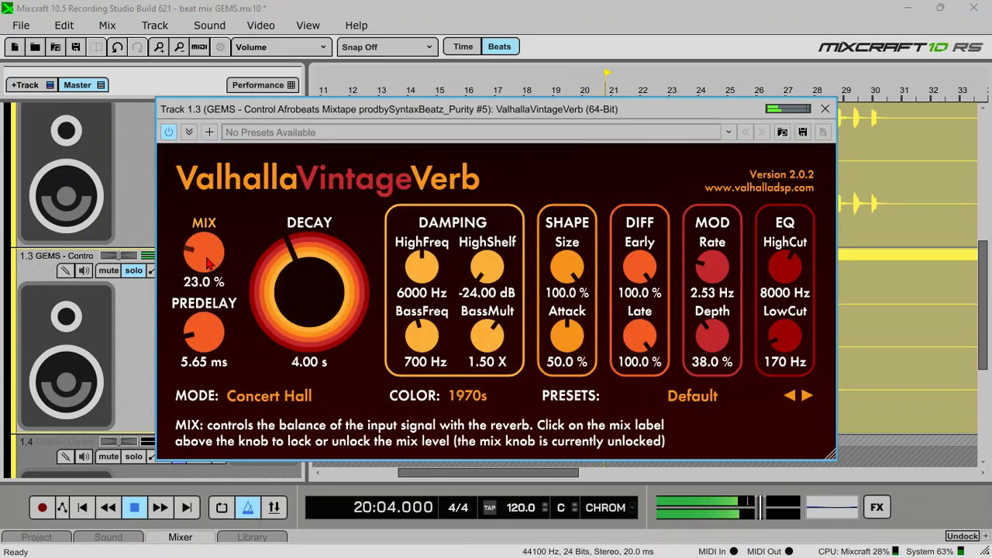
left_click(824, 112)
Restart playback and lower the Purity #5 track volume to about -5.7 dB
key("space")
key("space")
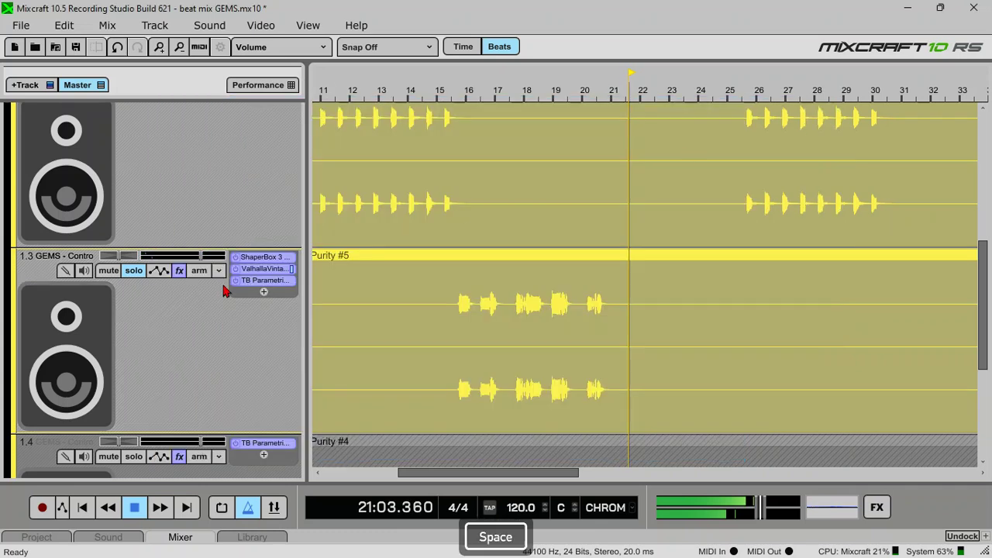
left_click_drag(202, 253, 189, 249)
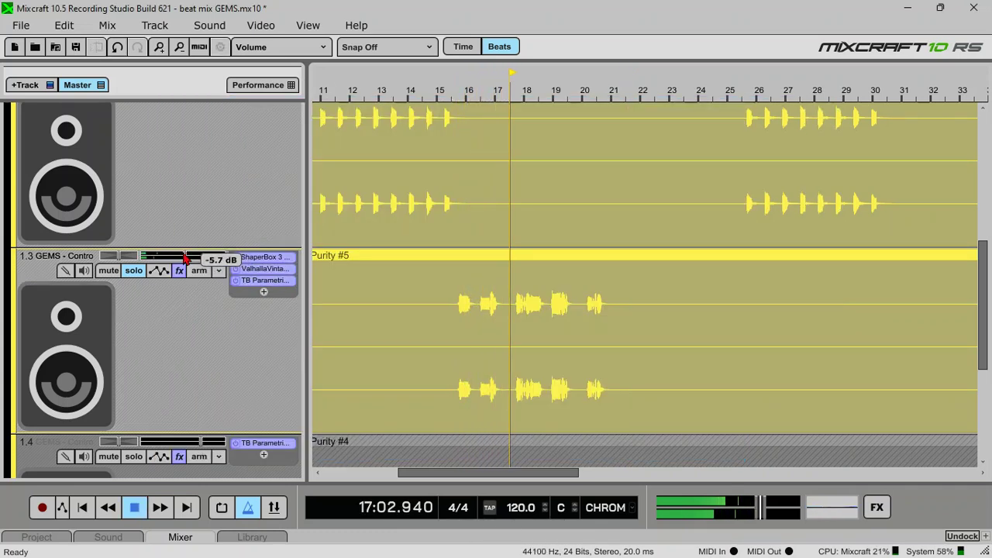
In the Purity #5 parametric equalizer, sweep section 4 with a Q factor of 10 and cut about 2.1 dB at 1275 Hz
left_click(266, 281)
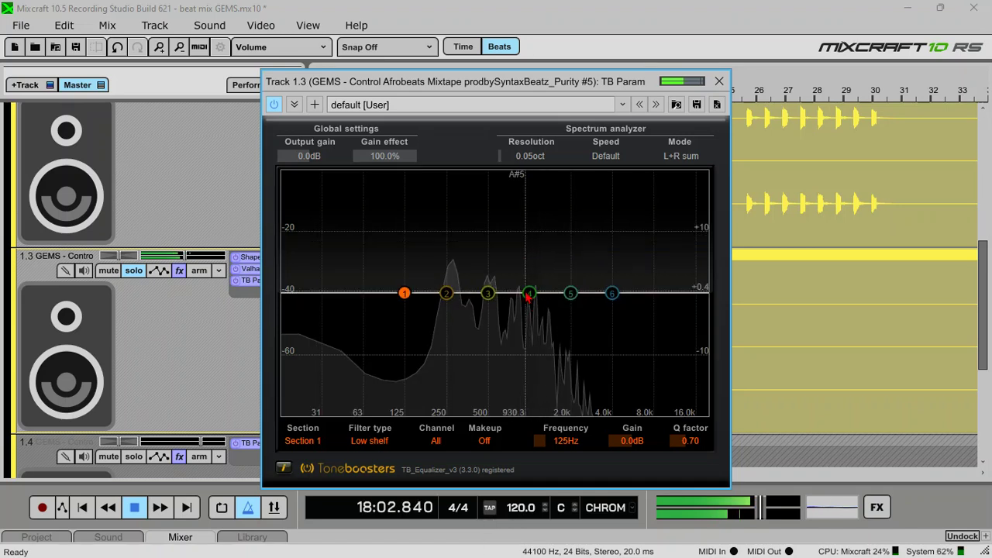
left_click_drag(538, 296, 535, 218)
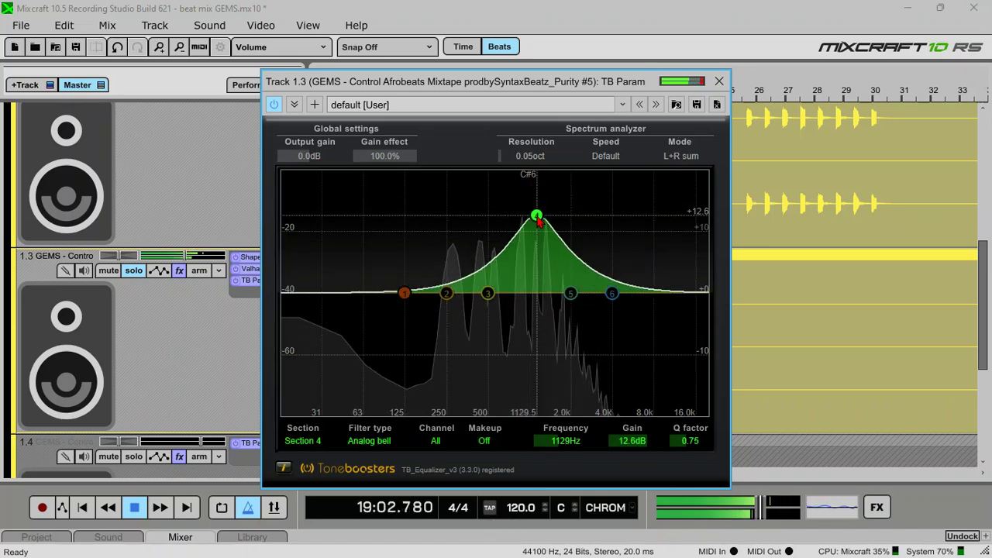
scroll(537, 220, "up", 5)
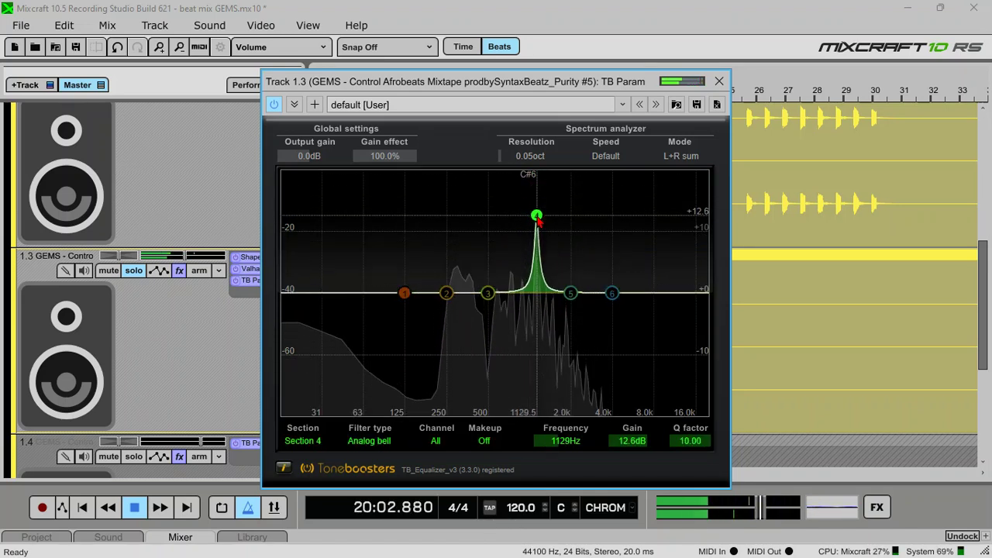
left_click_drag(538, 222, 545, 310)
key("space")
key("space")
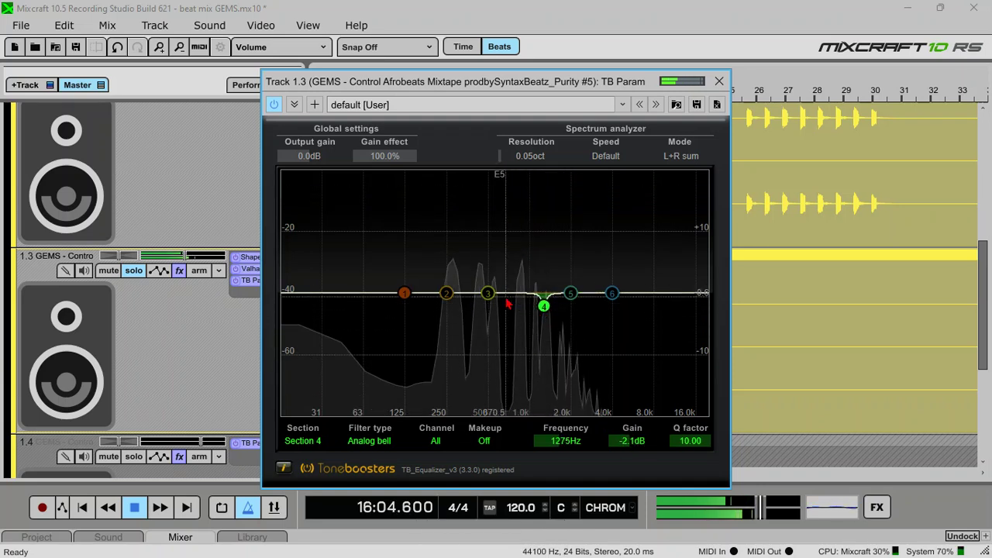
Sweep equalizer section 3 with a Q factor of 10 and cut about 3.1 dB at 844 Hz
left_click_drag(487, 293, 529, 207)
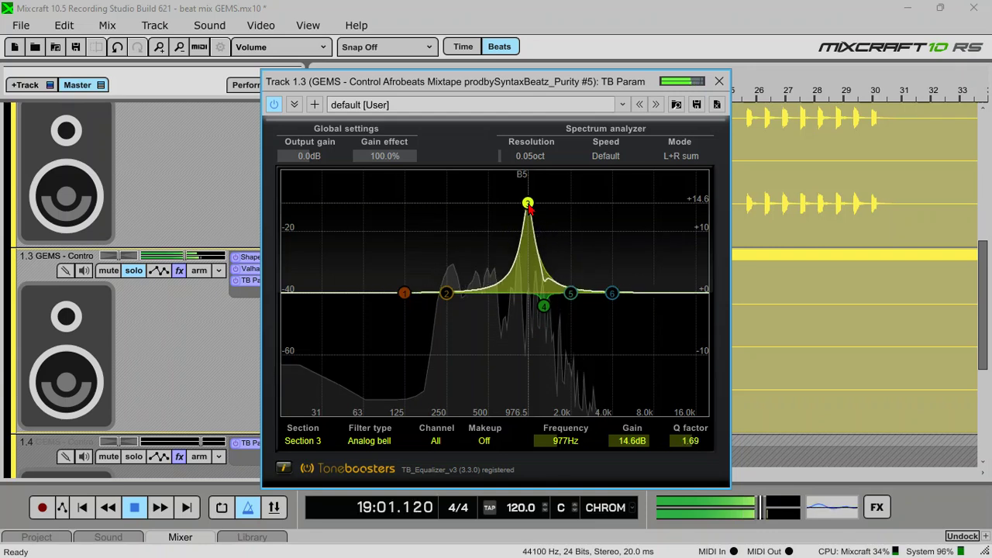
scroll(529, 207, "up", 5)
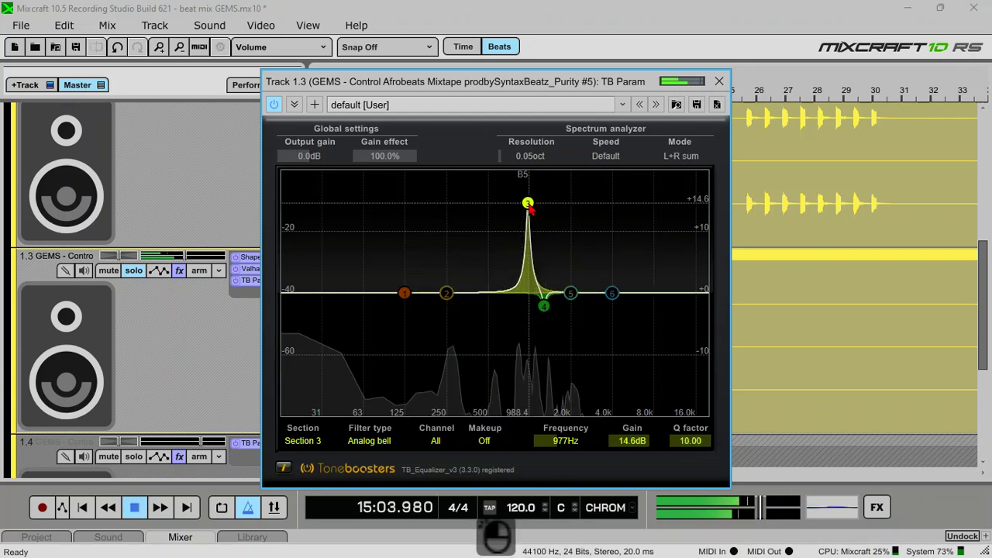
left_click_drag(529, 208, 575, 192)
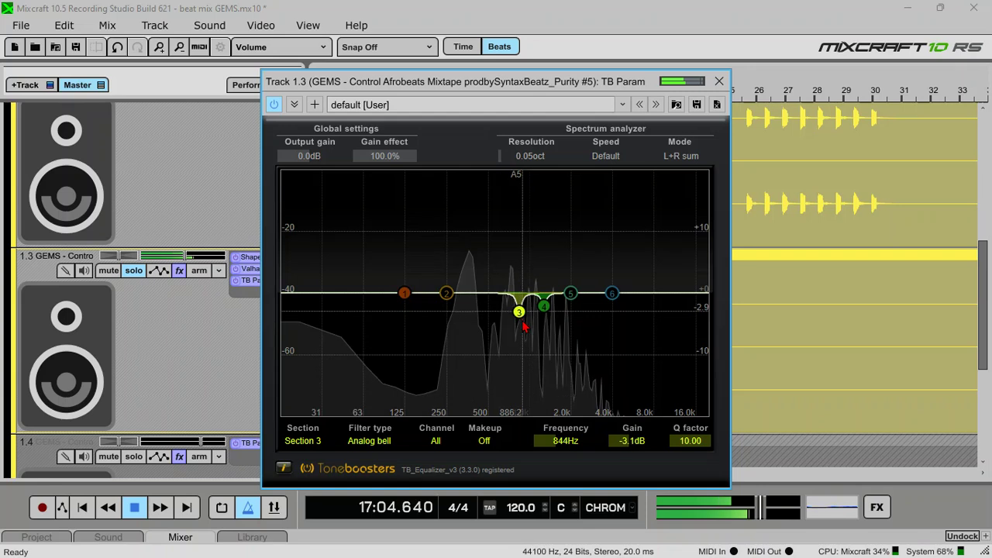
Set equalizer section 5 to a -1.1 dB cut at 413 Hz with a Q factor of 2.06, and close the equalizer
left_click_drag(571, 295, 477, 311)
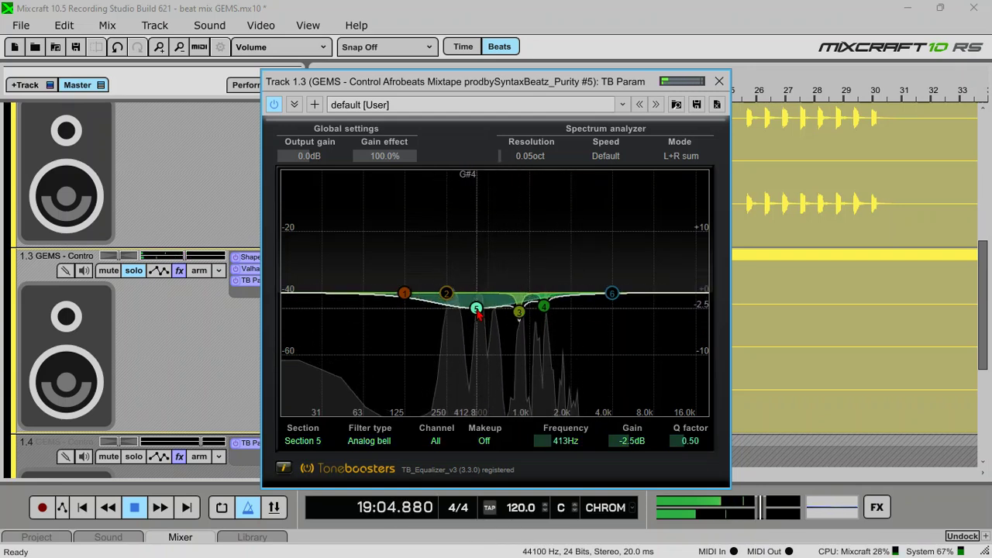
scroll(478, 311, "up", 3)
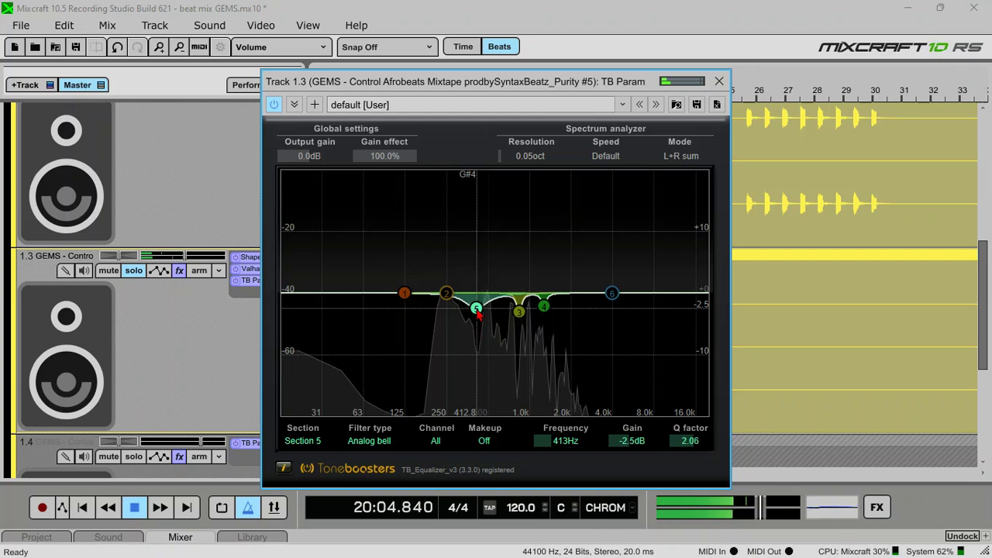
key("space")
key("space")
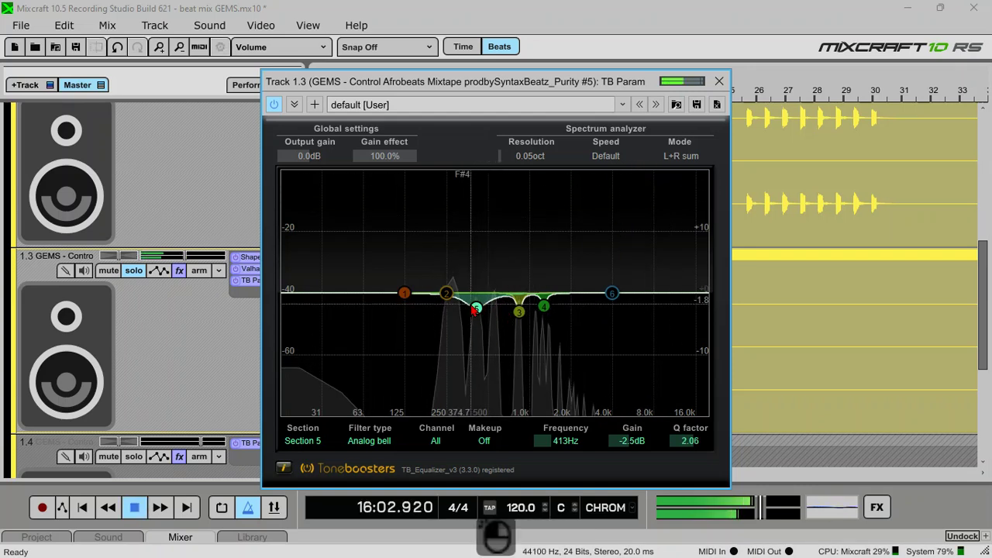
left_click_drag(474, 304, 477, 305)
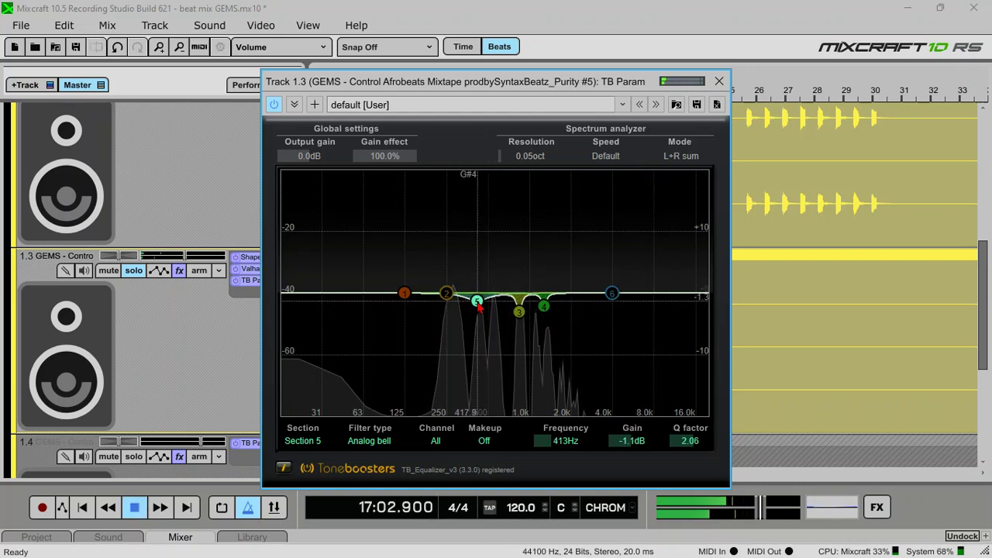
left_click(716, 83)
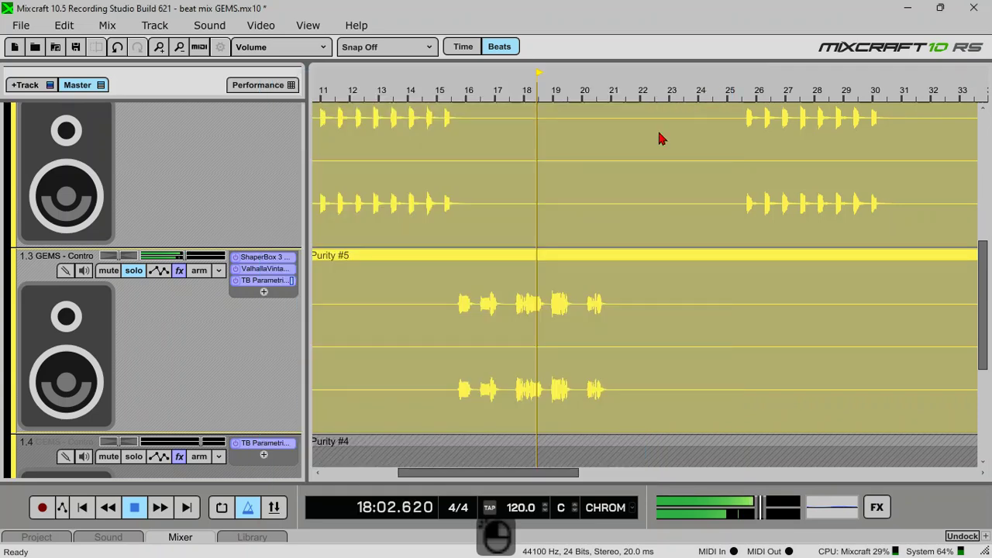
Solo the Purity #4 track as well and restart playback from just before bar 11, where its notes begin
scroll(392, 339, "down", 2)
scroll(395, 335, "down", 1)
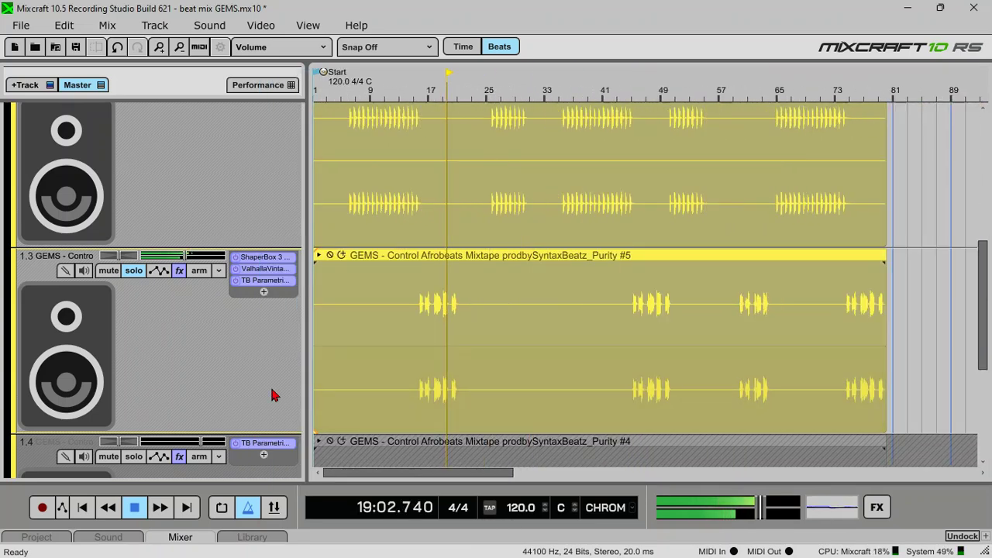
scroll(269, 384, "down", 3)
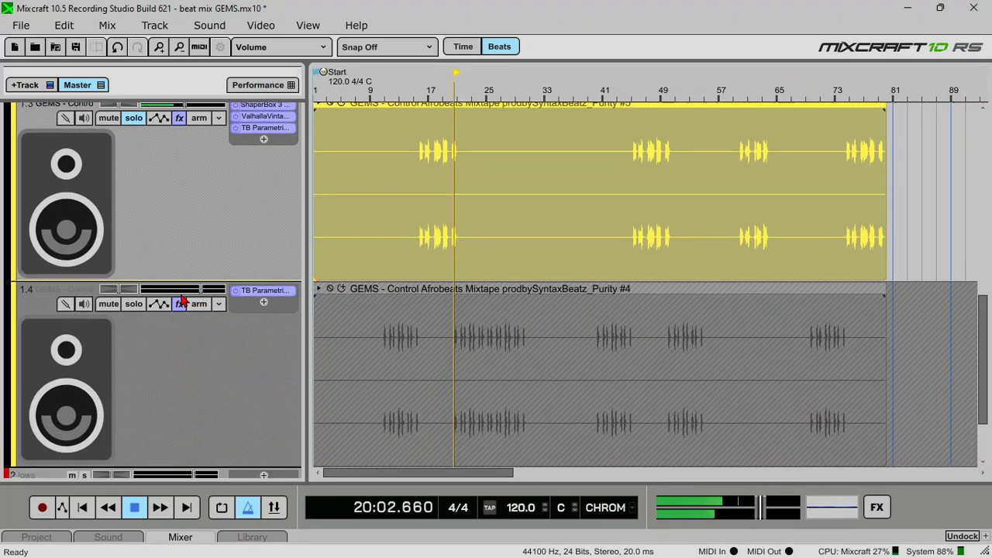
key("space")
key("space")
left_click(134, 309)
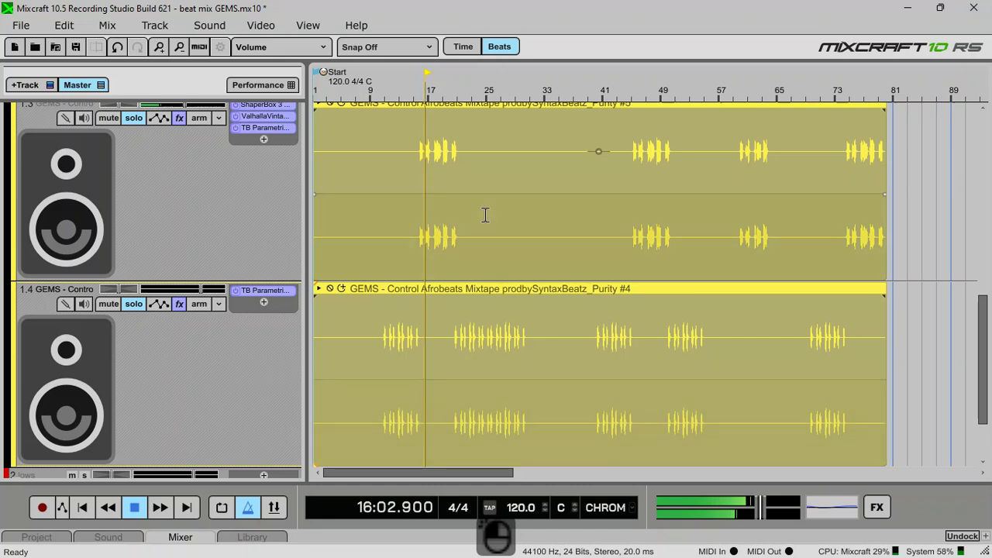
scroll(394, 103, "up", 1)
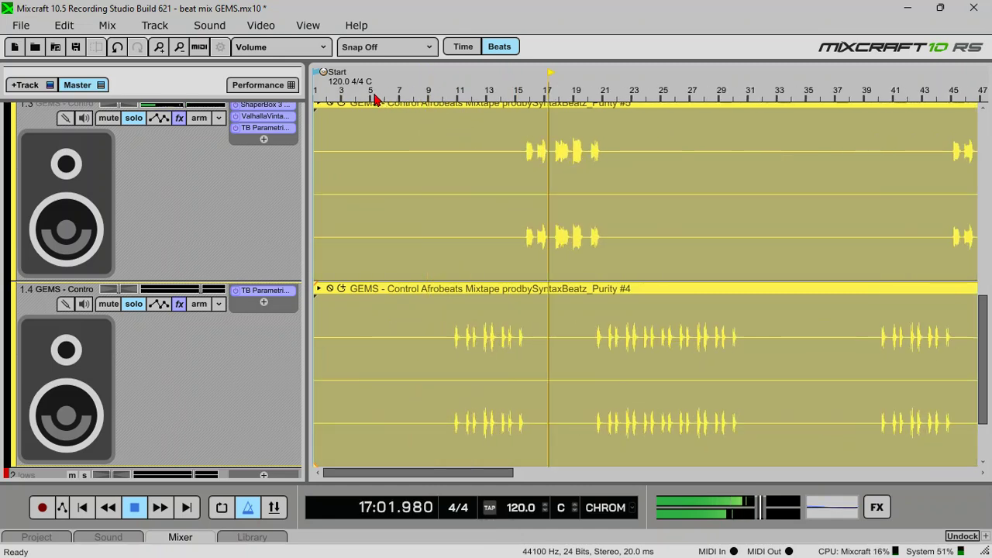
left_click(454, 99)
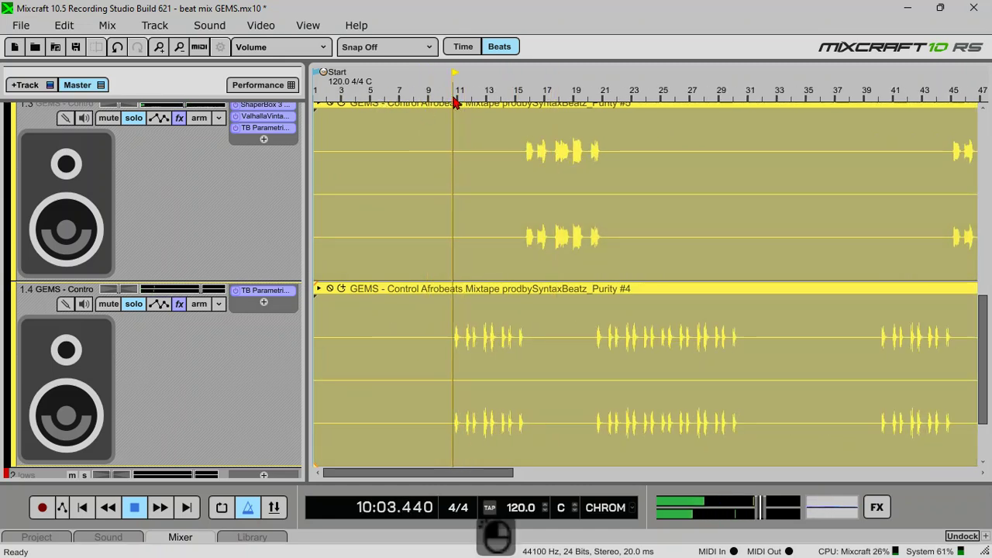
key("space")
key("space")
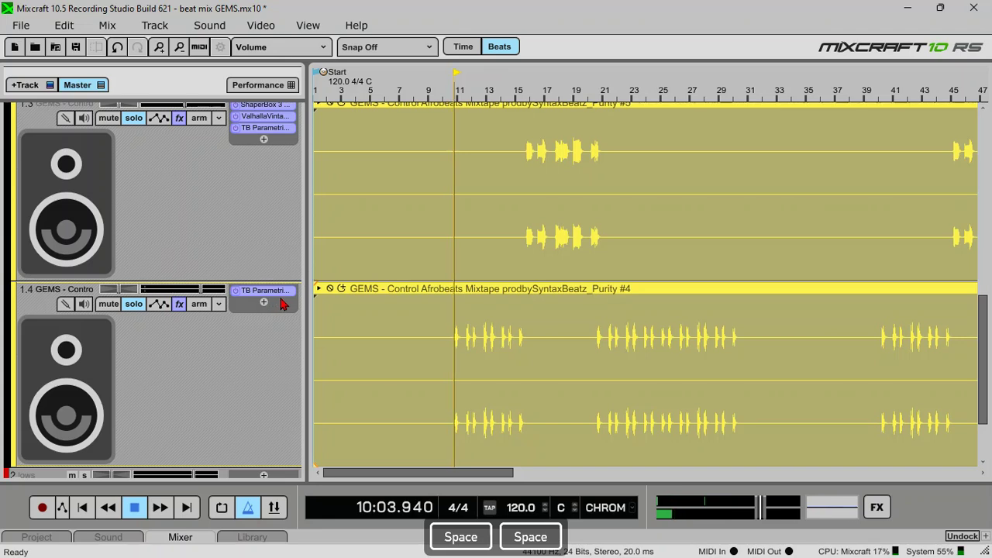
Open the Purity #4 track's parametric equalizer and load the "DC + 8kHz high cut" preset
left_click(271, 295)
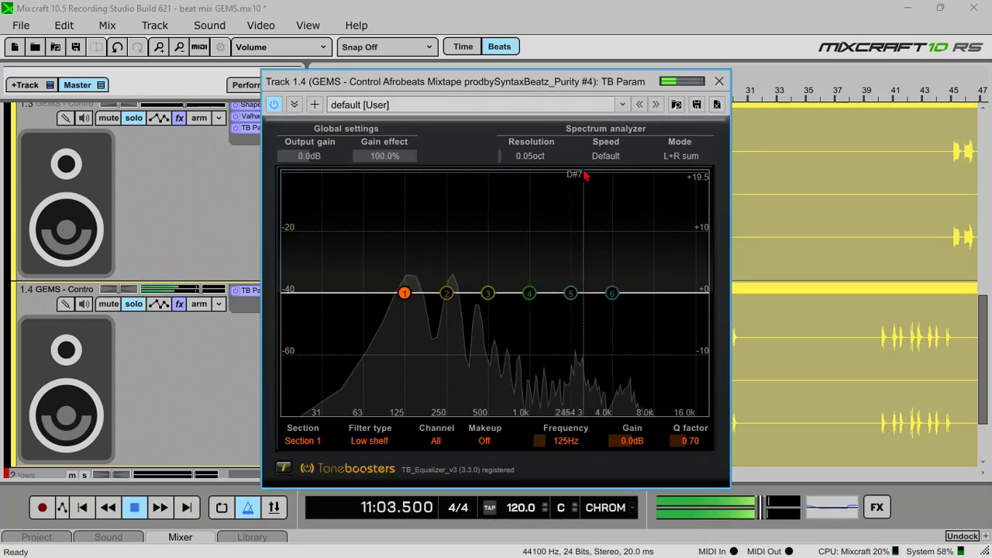
left_click(468, 105)
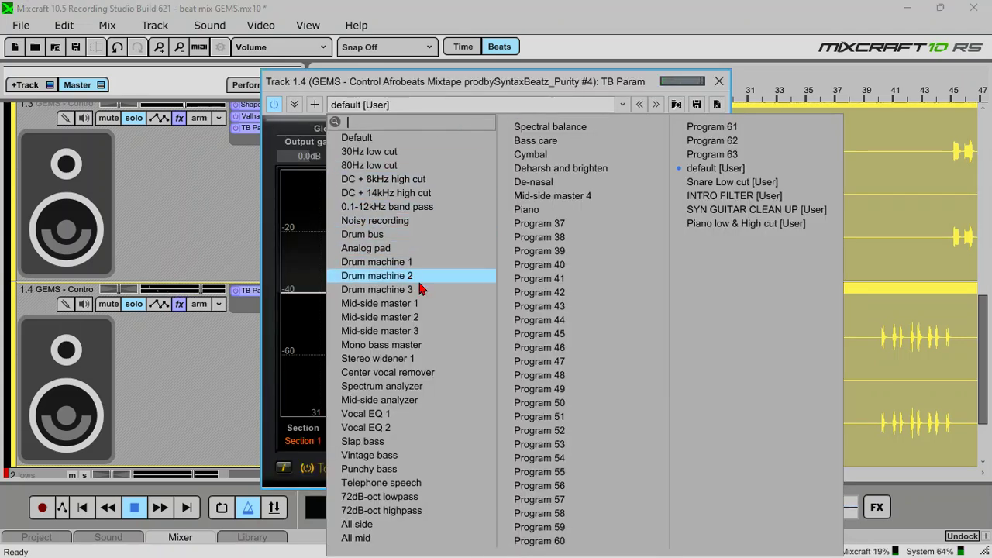
left_click(419, 183)
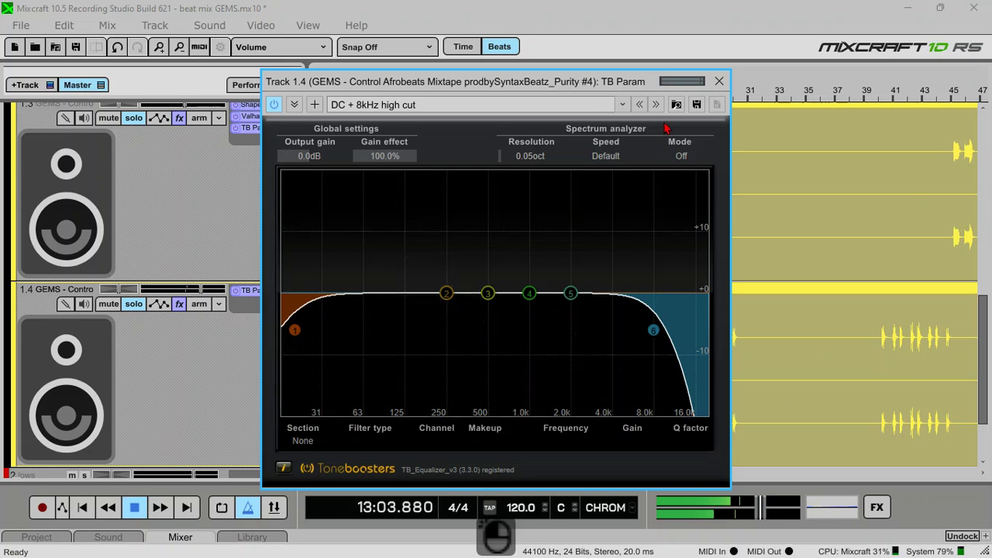
Restart playback and raise the low cut in the Purity #4 equalizer to about 54 Hz
key("space")
key("space")
left_click_drag(295, 331, 354, 327)
key("space")
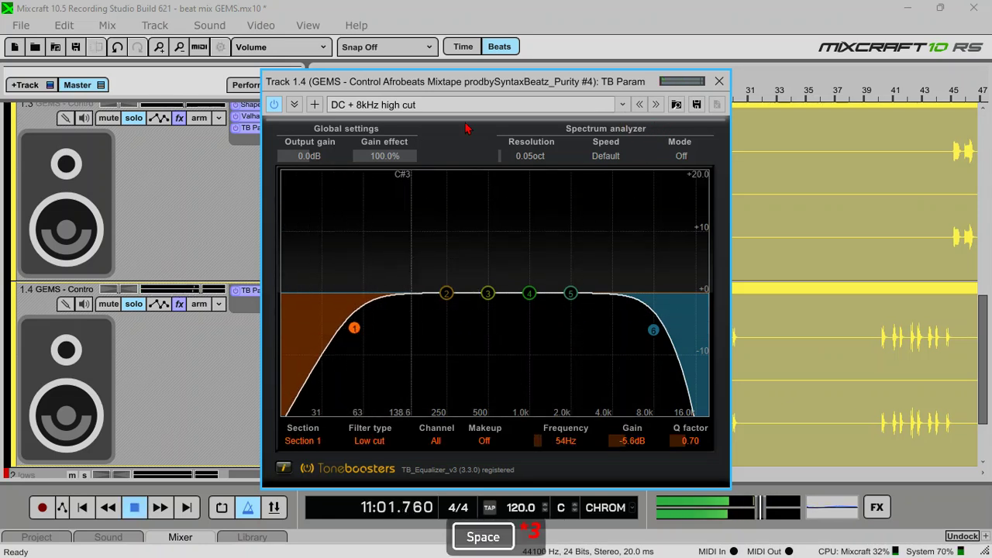
Set the equalizer's spectrum analyzer mode to L+R sum and lower the section 6 high cut to about 1769 Hz
left_click(681, 157)
left_click(693, 190)
left_click_drag(473, 82, 492, 57)
left_click_drag(672, 306, 585, 299)
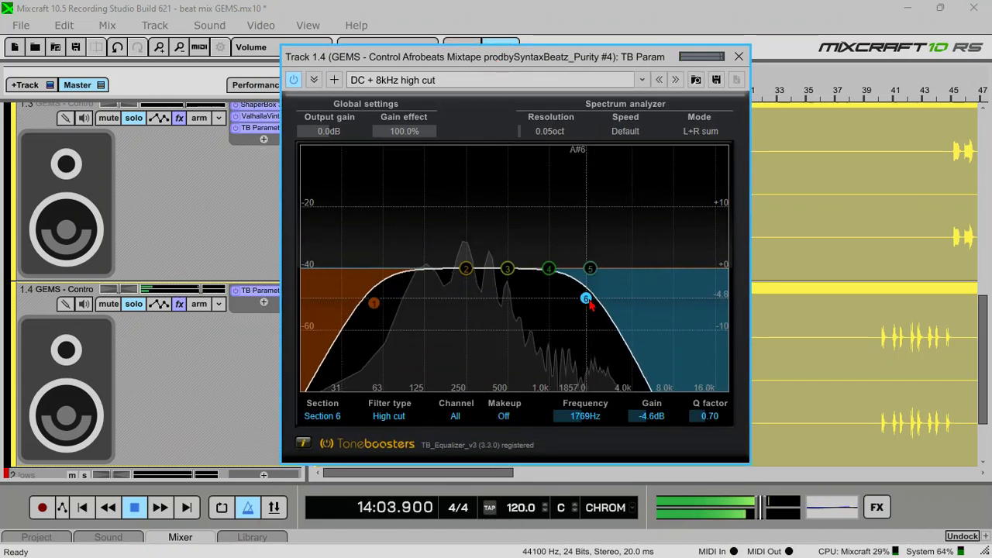
Raise the Purity #4 equalizer's high cut to about 2071 Hz, close the equalizer and save the project with playback stopped
left_click_drag(589, 303, 594, 301)
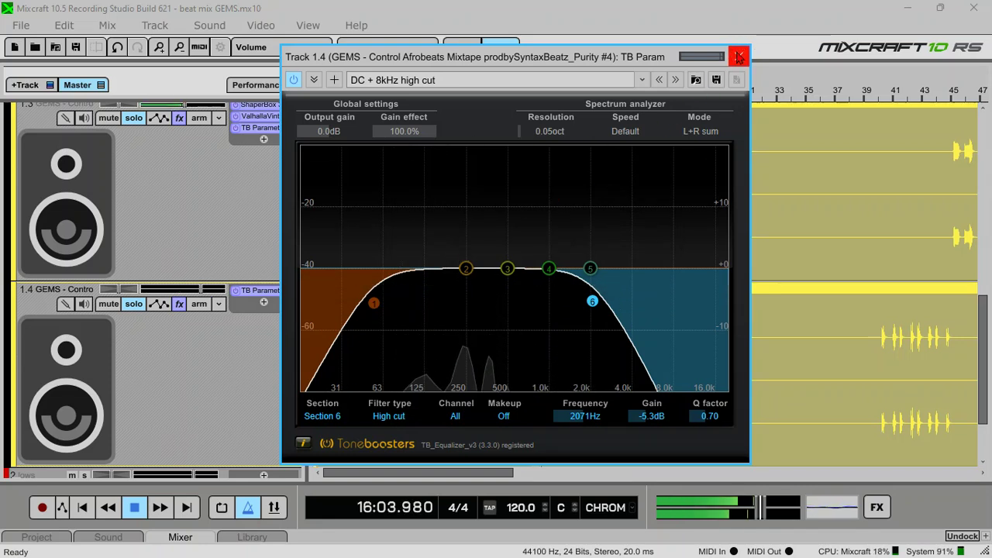
left_click(738, 57)
key("space")
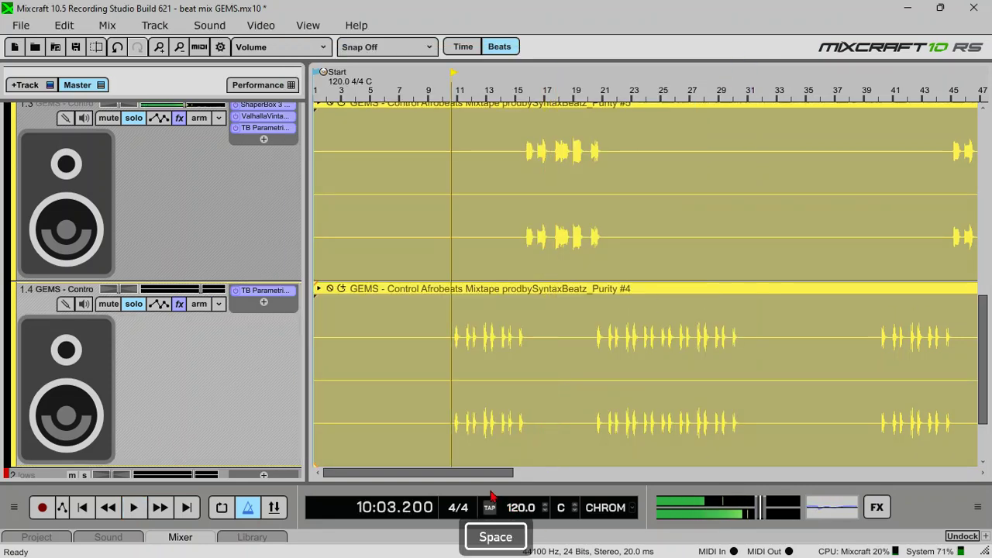
key("ctrl+s")
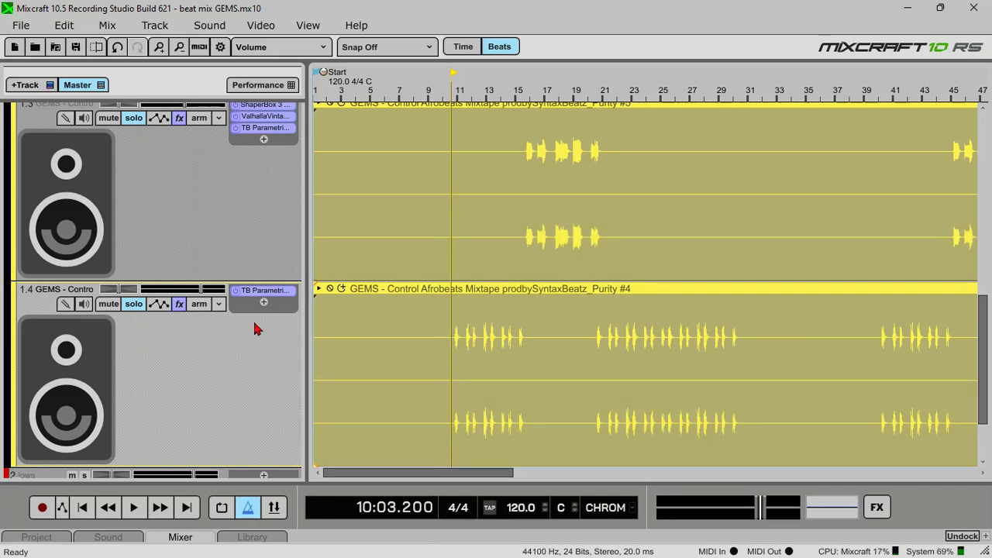
Add DADA LIFE's Sausage Fattener effect to the Purity #4 track
left_click(263, 302)
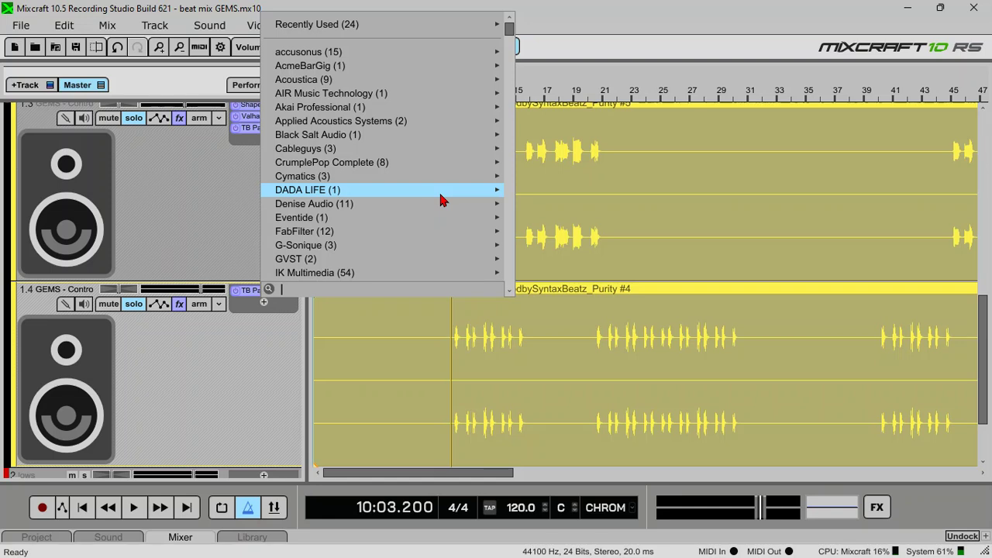
left_click(558, 199)
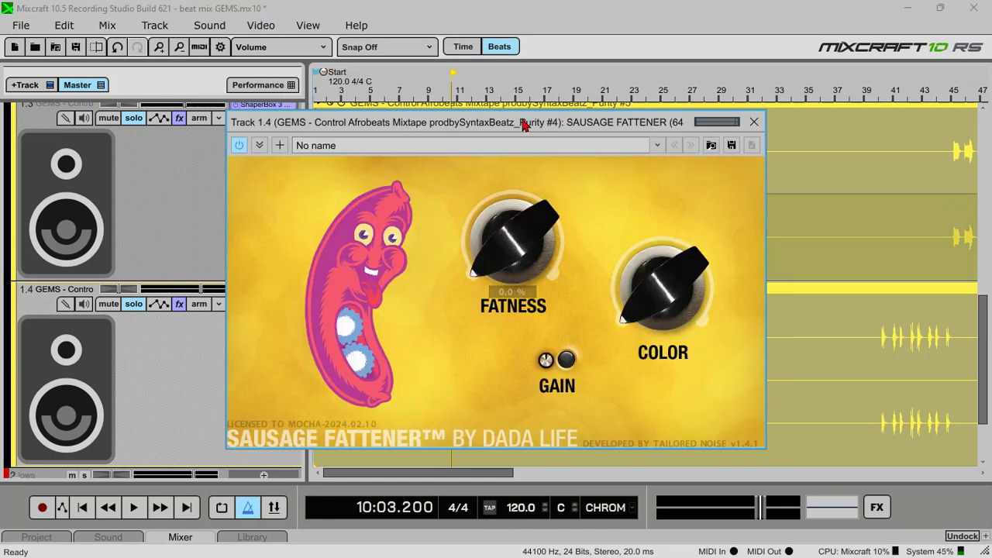
left_click_drag(523, 124, 536, 81)
During playback, set Sausage Fattener's Fatness to about 19% and turn Color up slightly, then close it and restart playback
key("space")
left_click_drag(511, 216, 510, 207)
left_click_drag(635, 260, 633, 252)
left_click_drag(507, 211, 506, 216)
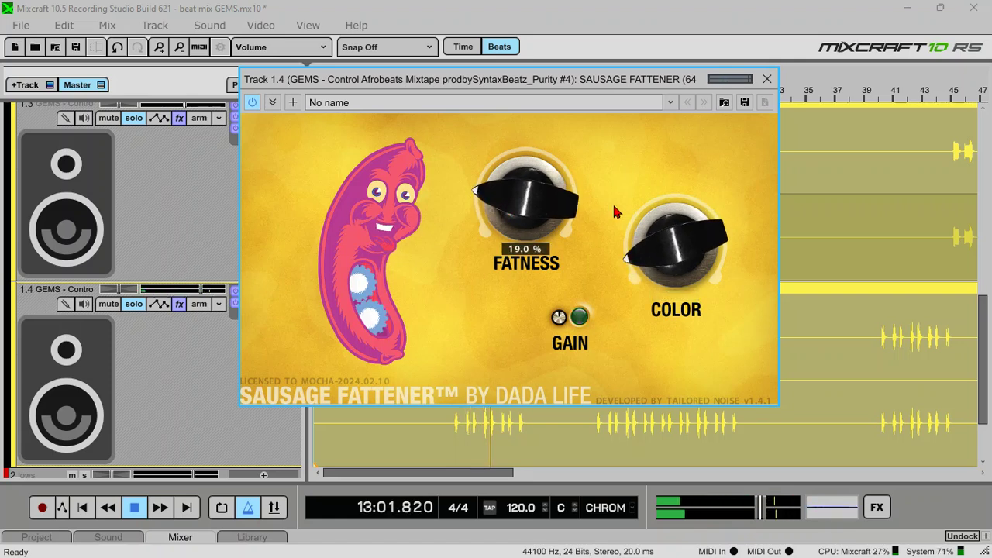
left_click(766, 78)
key("space")
key("space")
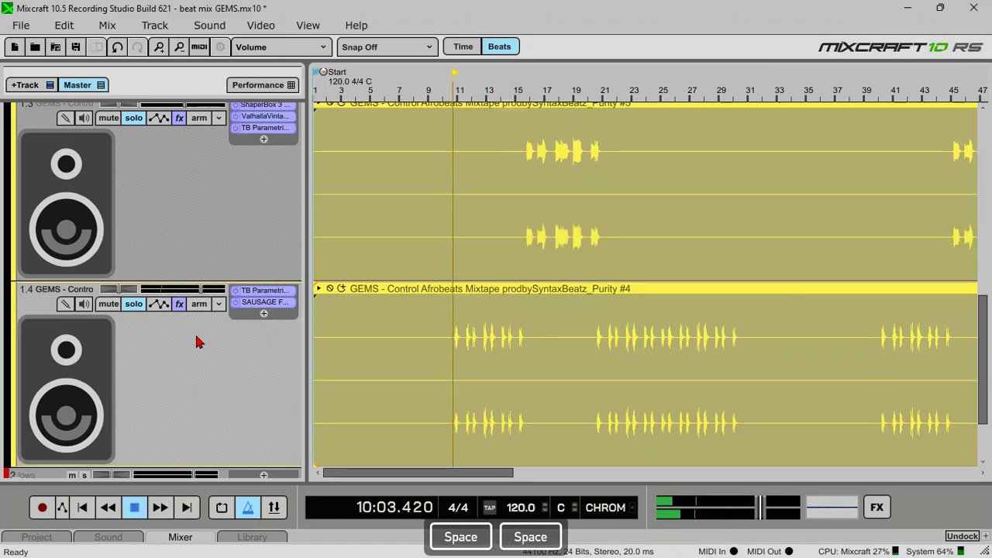
Lower the Purity #4 equalizer's high cut to about 1186 Hz and set section 5 to 0 dB at about 1116 Hz
left_click(267, 290)
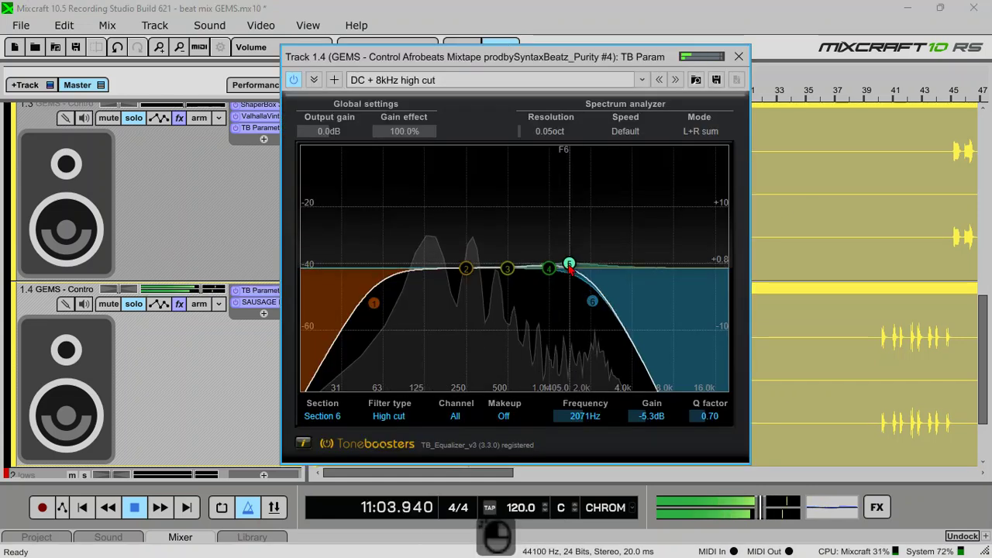
left_click_drag(570, 265, 550, 261)
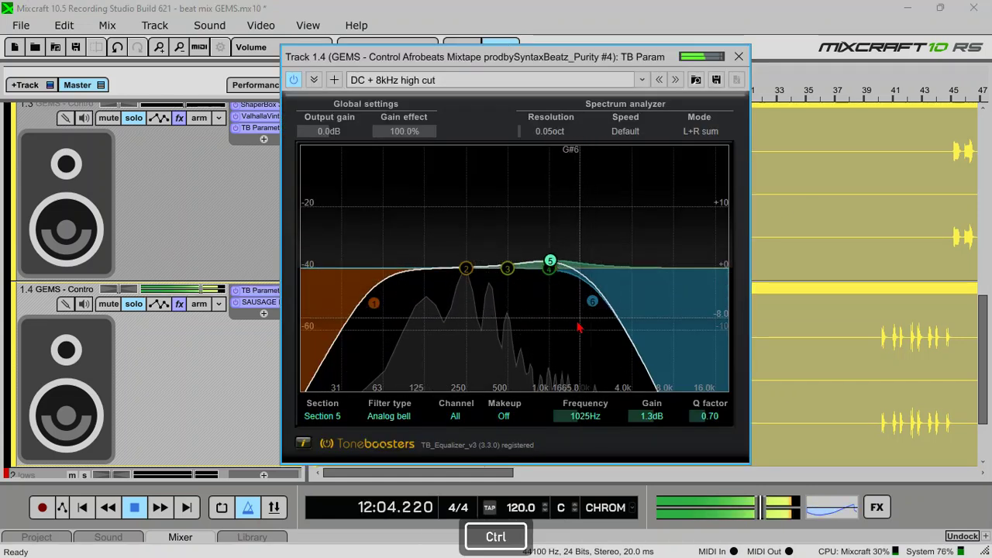
key("ctrl+z")
left_click_drag(592, 300, 559, 298)
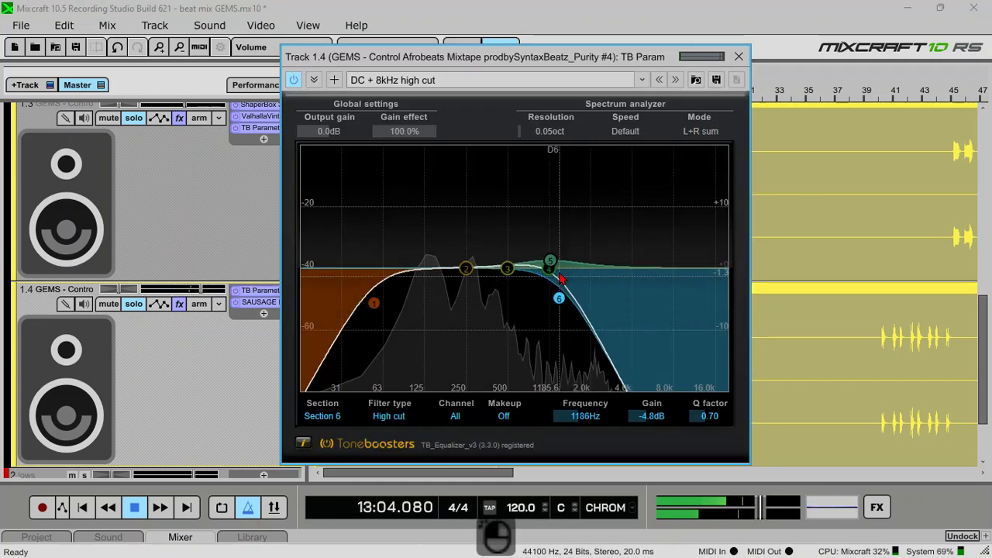
left_click_drag(550, 261, 555, 268)
Close the equalizer, replay from just before bar 11 and lower the Purity #4 track's volume
key("space")
key("space")
key("space")
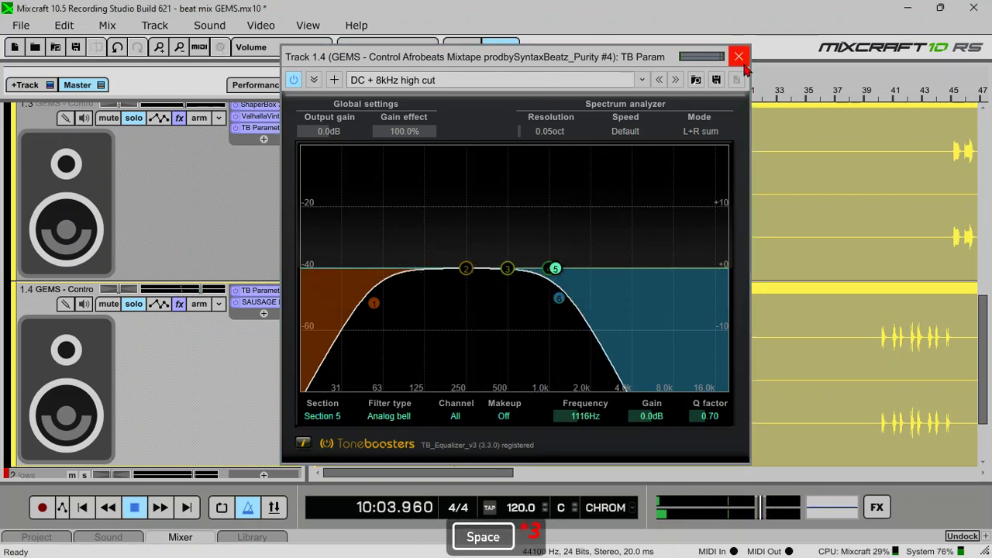
left_click(738, 56)
key("space")
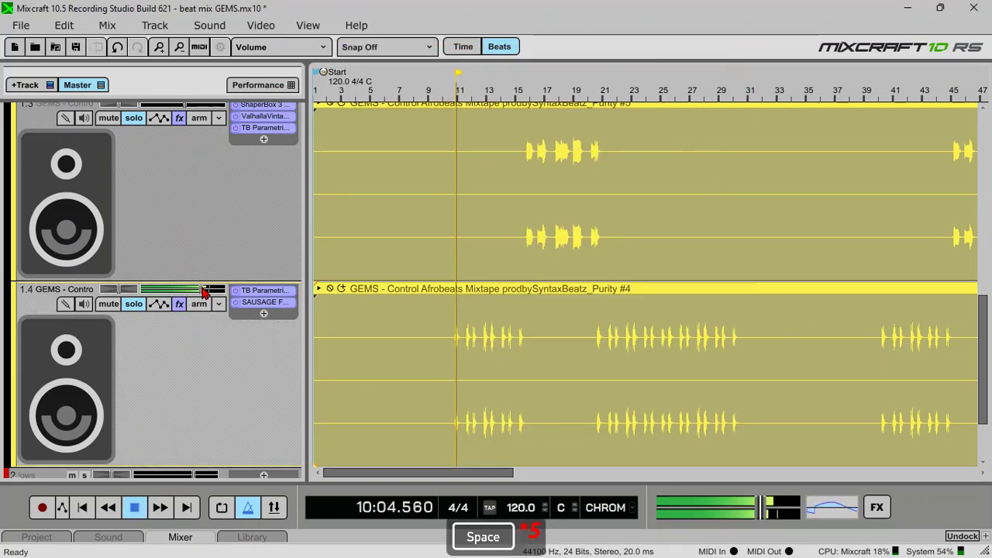
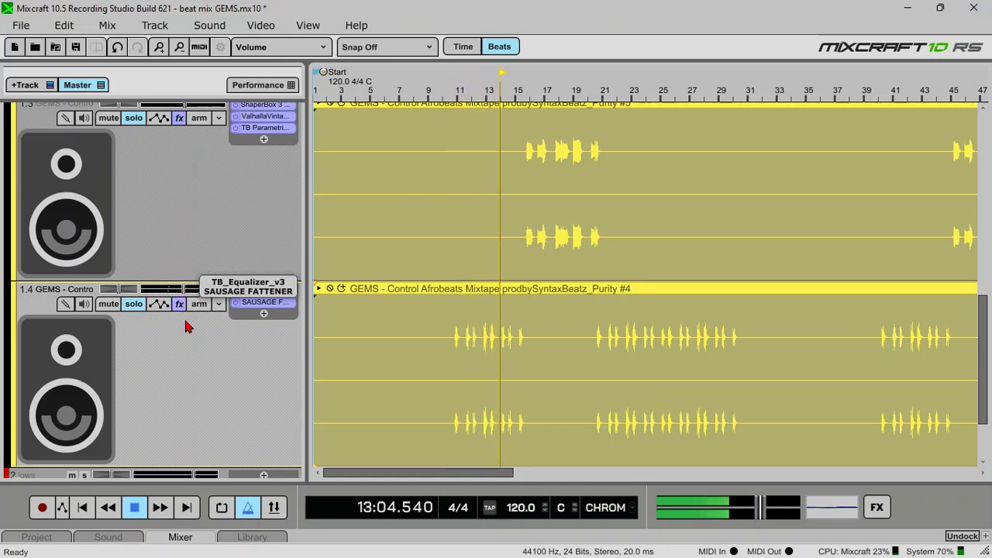
Turn off solo on the SKY Keys, Purity, Purity #5 and Purity #4 tracks and stop playback
scroll(202, 405, "down", 3)
scroll(200, 412, "up", 12)
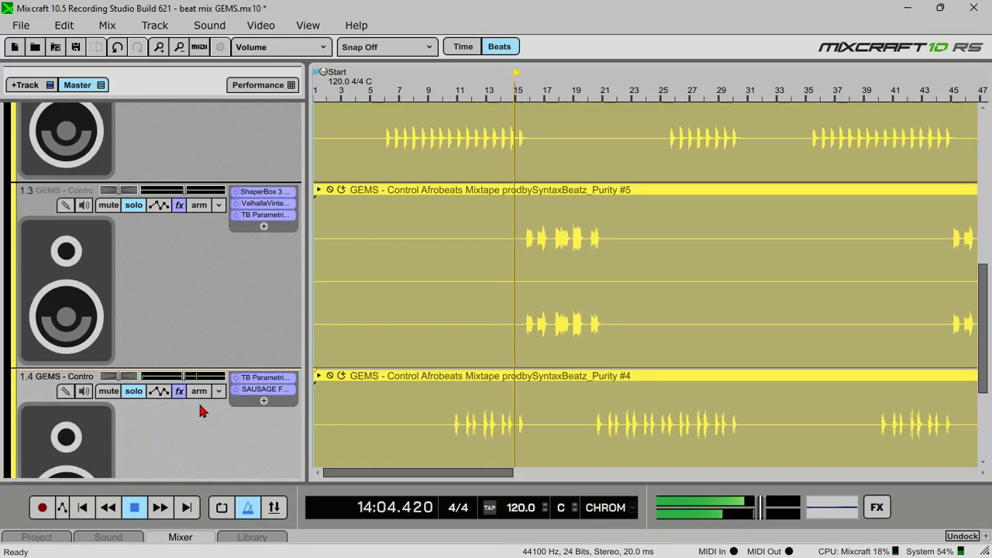
scroll(198, 407, "up", 2)
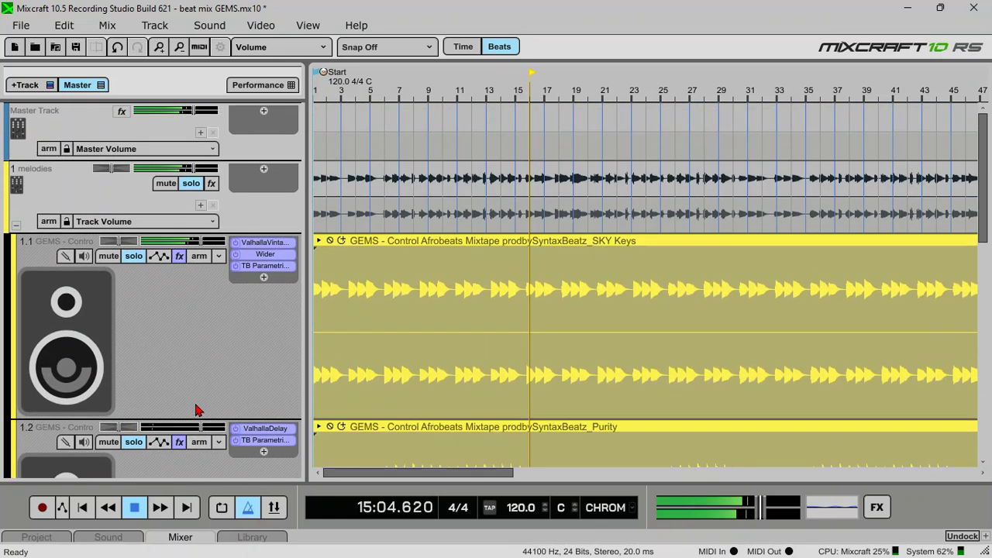
left_click(132, 257)
key("space")
key("space")
key("space")
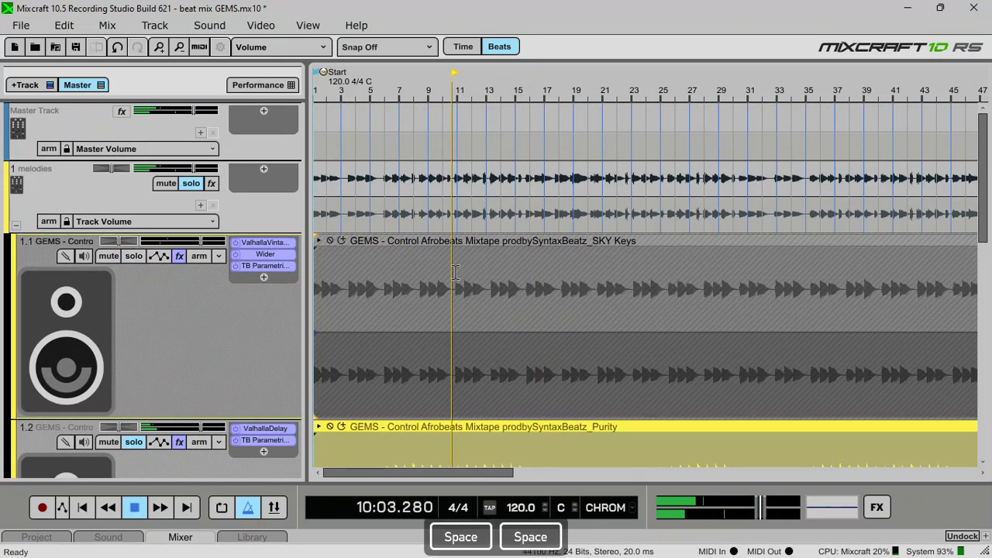
left_click(134, 441)
scroll(136, 411, "down", 5)
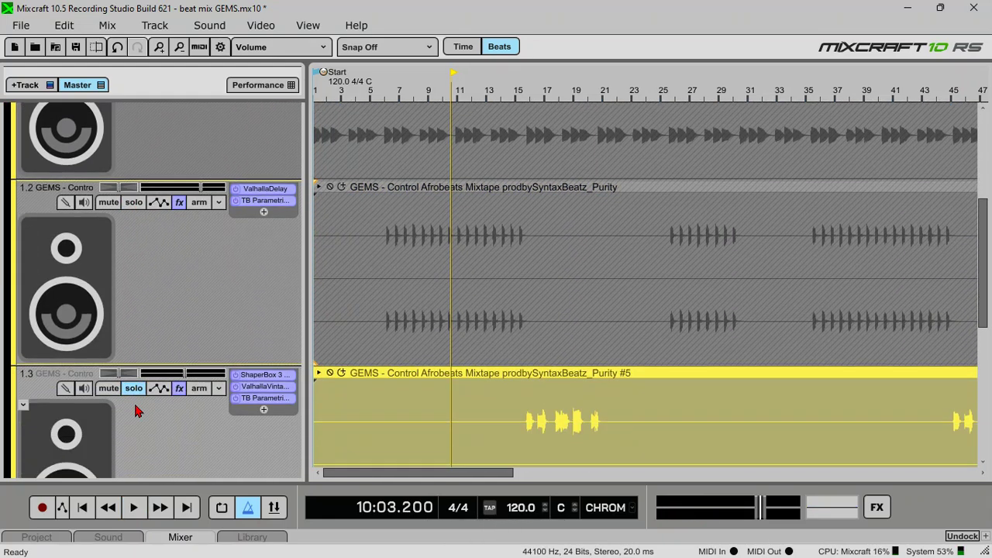
left_click(133, 388)
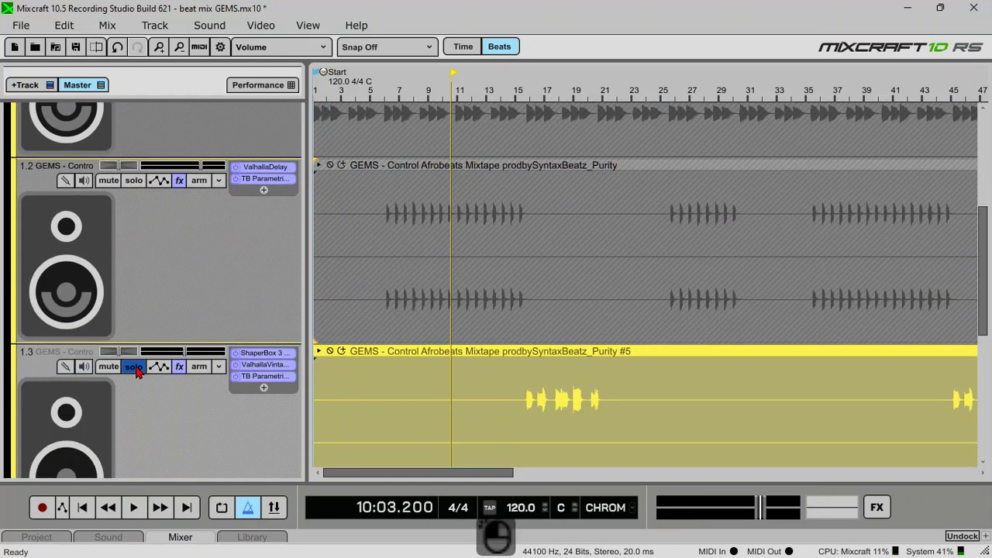
scroll(140, 406, "down", 3)
left_click(134, 359)
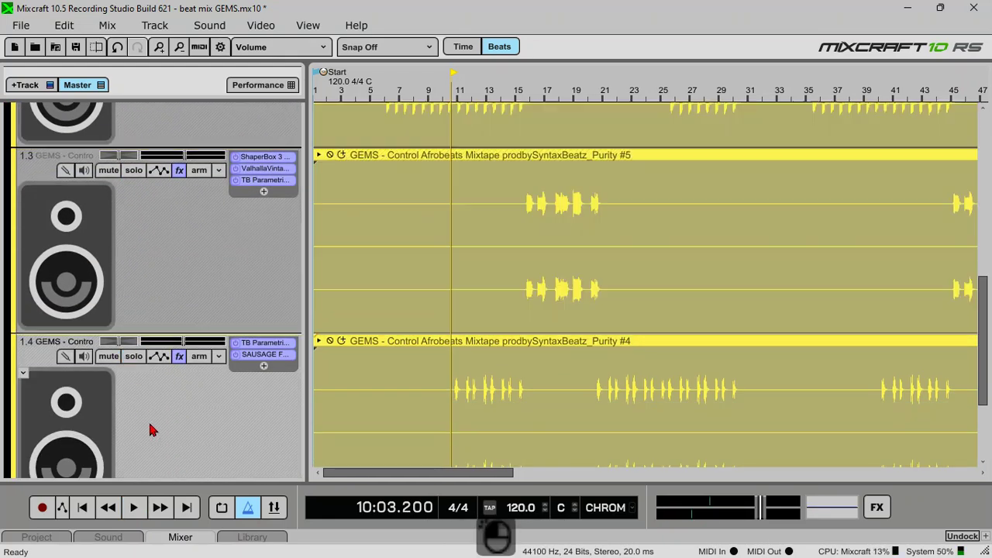
Play the full mix from just before bar 11 and collapse the four melody tracks to their smallest height
scroll(174, 463, "down", 4)
key("space")
scroll(186, 317, "up", 5)
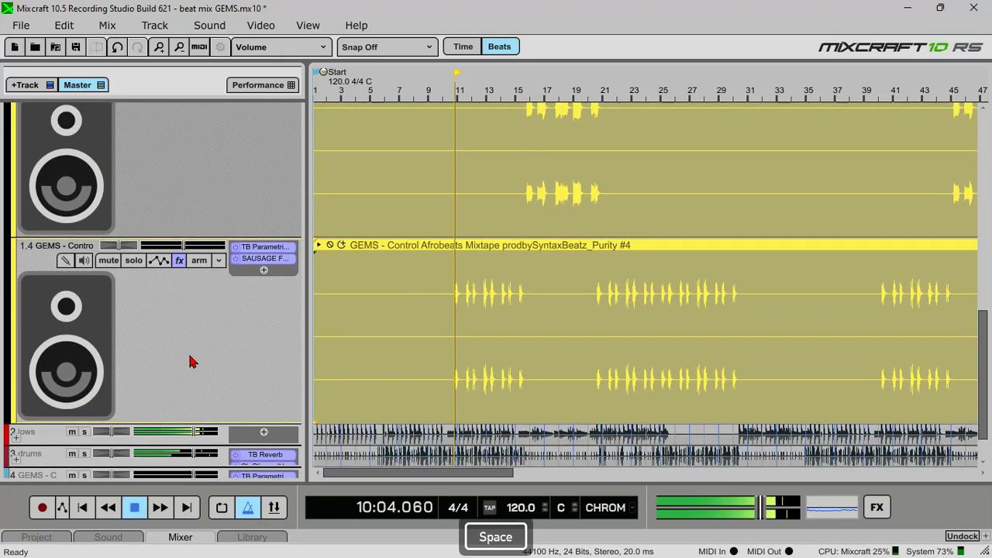
scroll(194, 357, "up", 5)
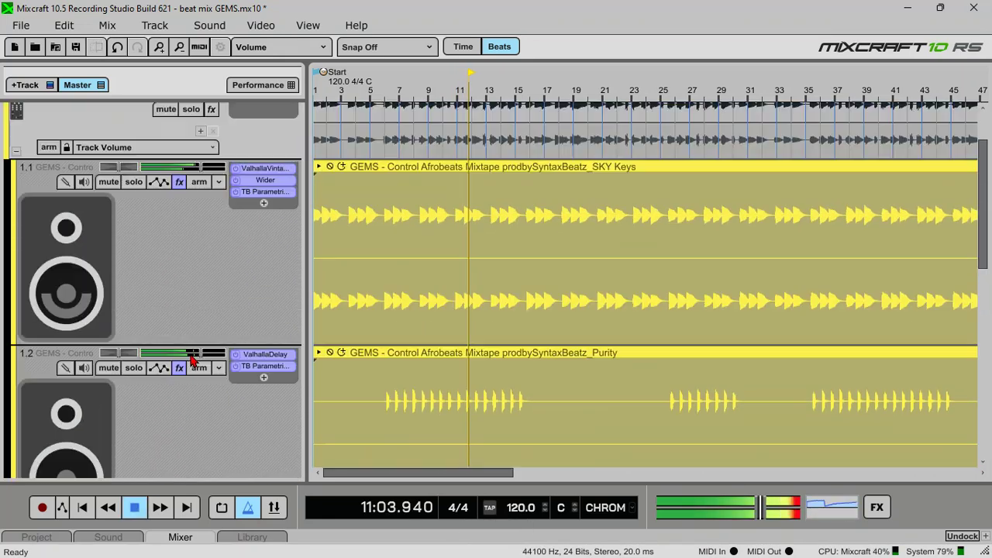
key("shift")
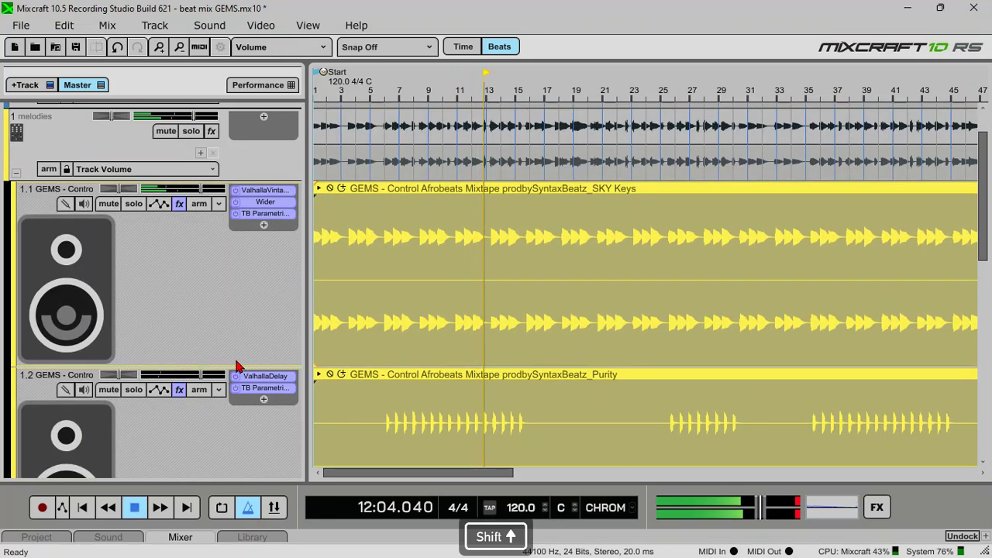
key("v")
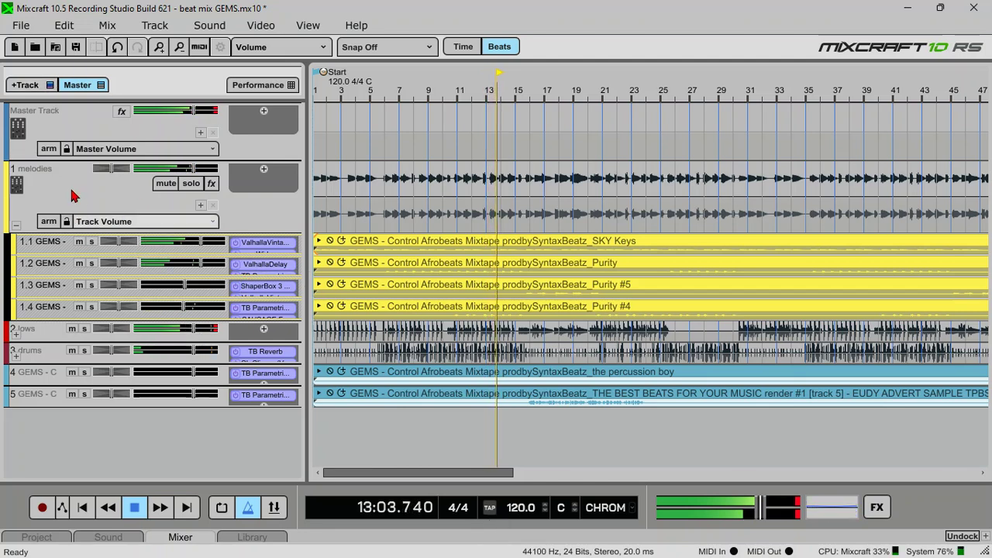
Select the melodies submix, stop playback and save the project
left_click(127, 185)
key("space")
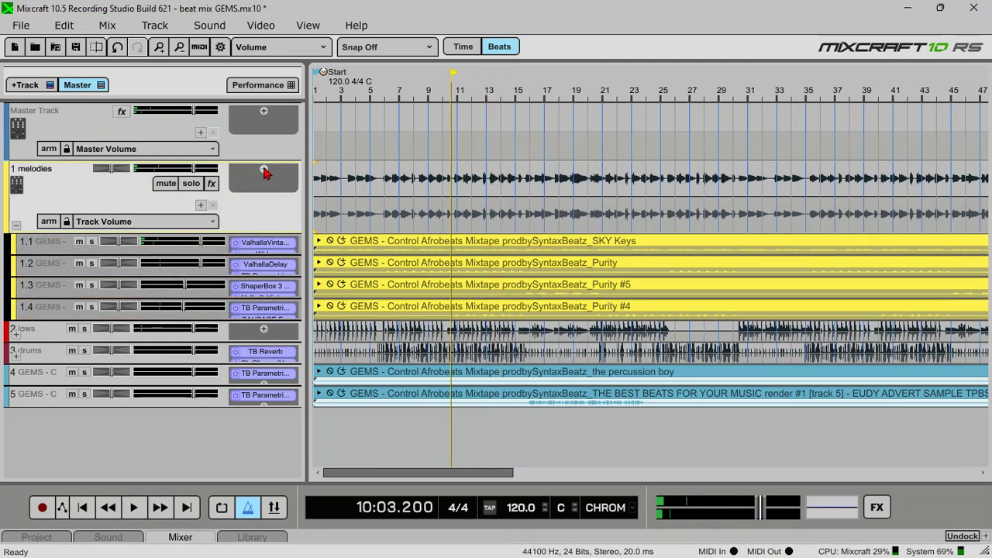
key("ctrl+s")
Find the Saturn 2 (VST3) effect by searching for "sat" and add it to the melodies submix
left_click(262, 174)
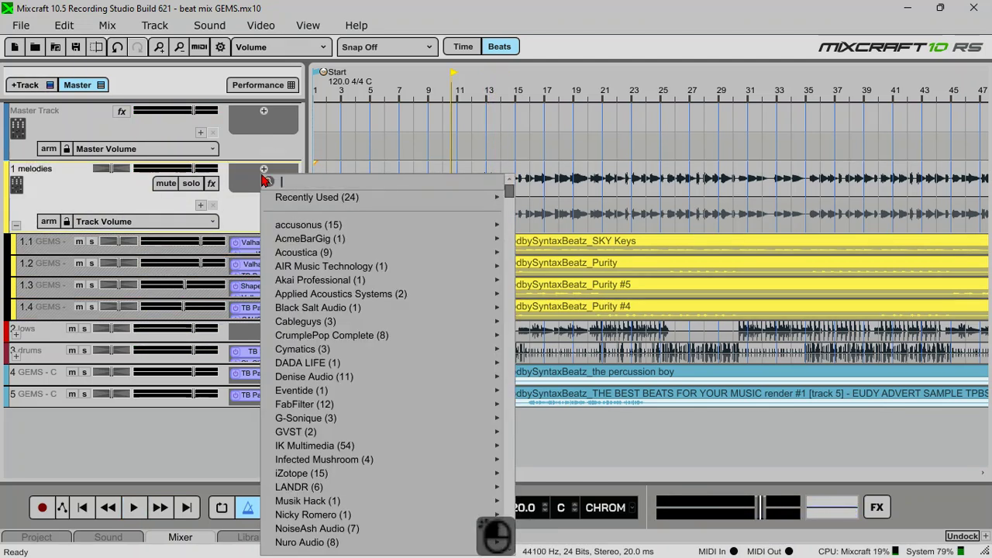
mouse_move(364, 393)
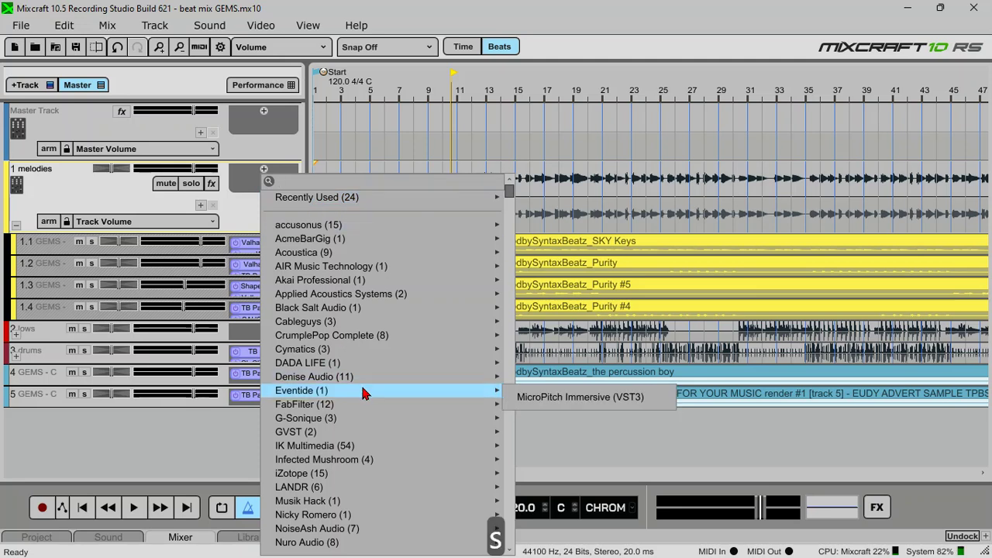
type("sat")
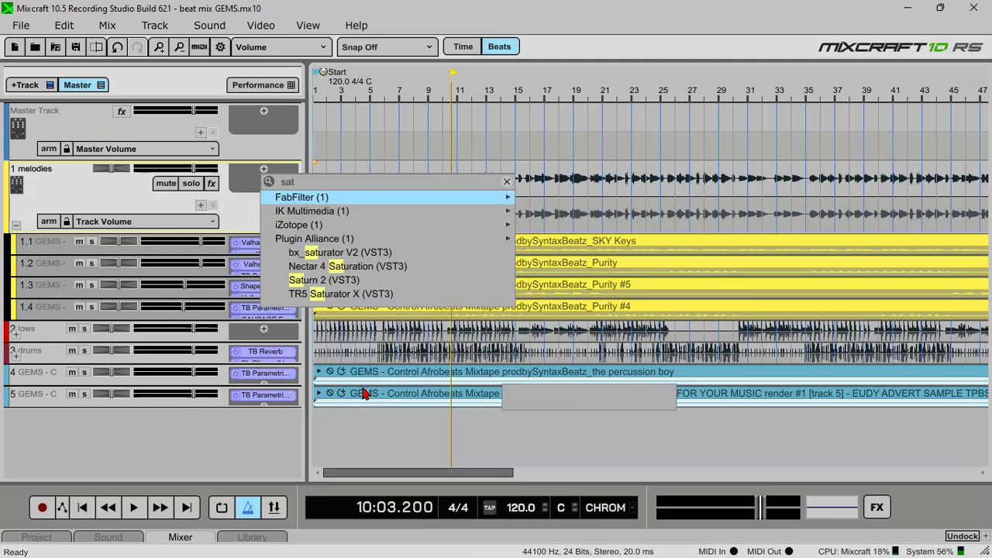
left_click(395, 280)
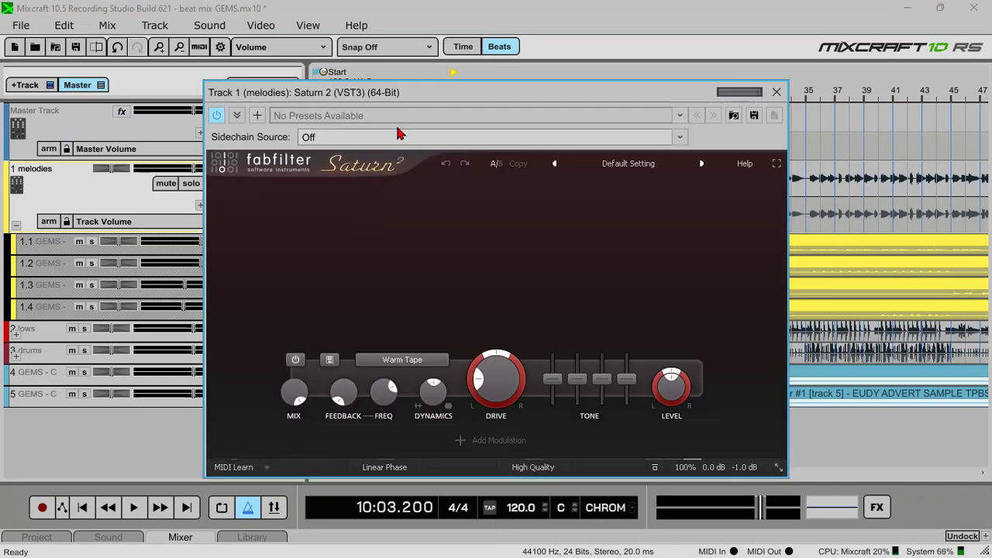
Play the mix and increase the Band 1 Drive in the melodies submix's Saturn 2, then close the plugin
left_click_drag(432, 101, 433, 73)
key("space")
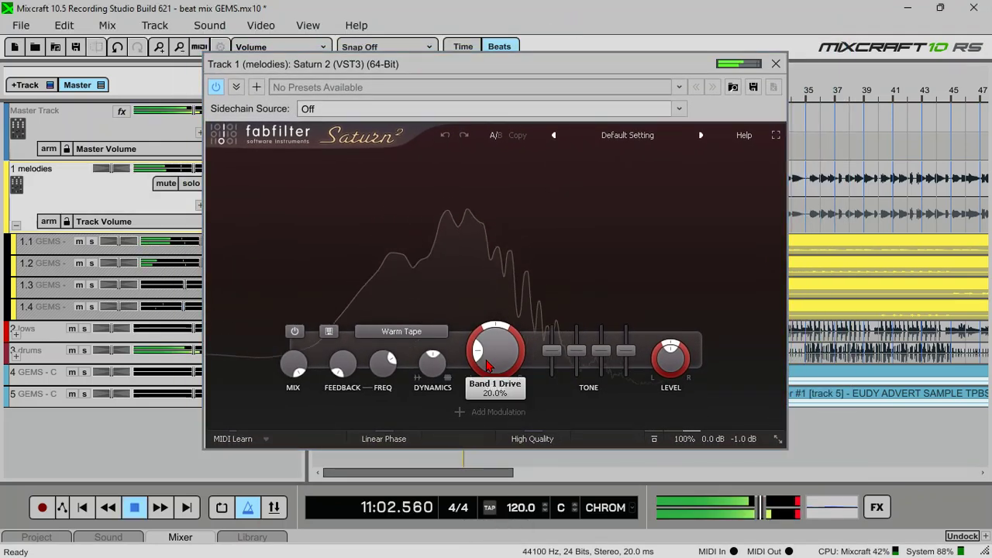
left_click_drag(488, 356, 560, 261)
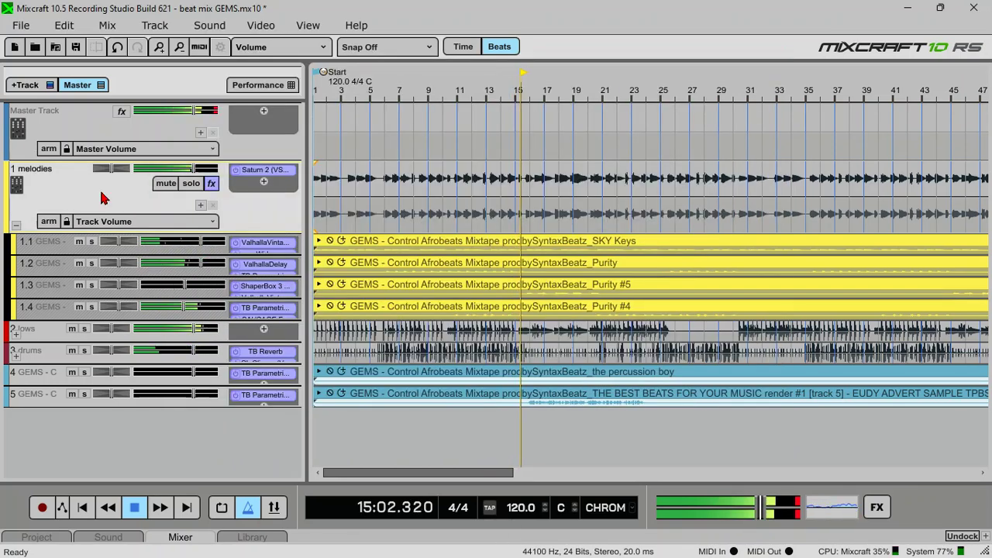
Shrink the melodies submix to its smallest track height and stop playback at its starting point before bar 11
left_click(68, 197)
key("w")
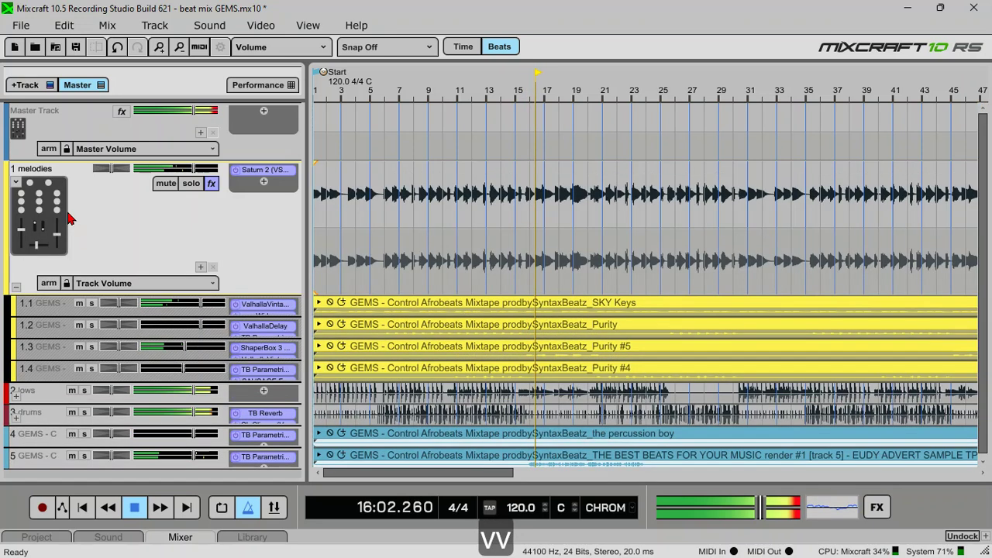
key("w")
key("space")
key("space")
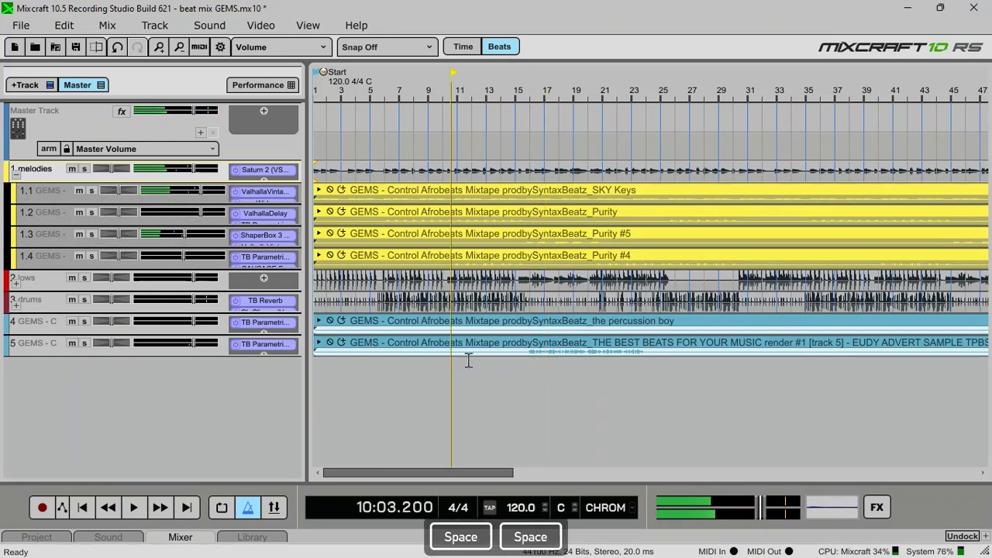
key("space")
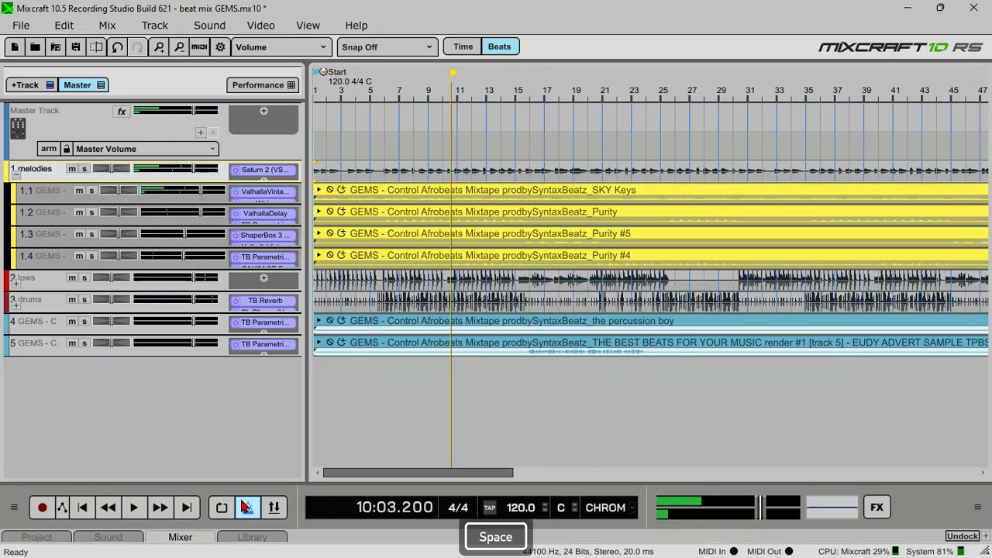
Return to the start of the project, play the full mix from the beginning and save the project
left_click(107, 507)
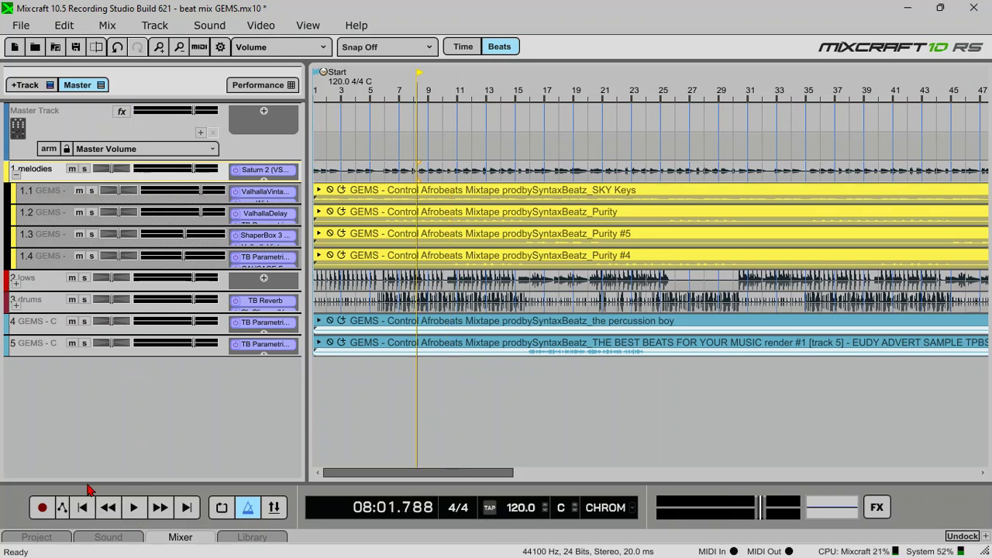
left_click(83, 507)
key("Home")
key("space")
key("ctrl")
key("ctrl+s")
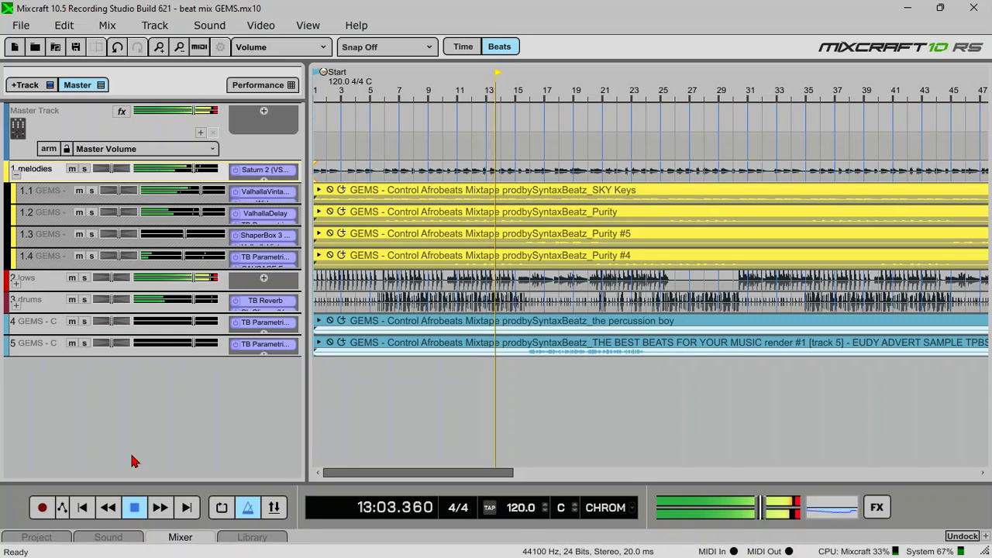
Stop playback and insert a new submix track above the collapsed melodies submix
key("space")
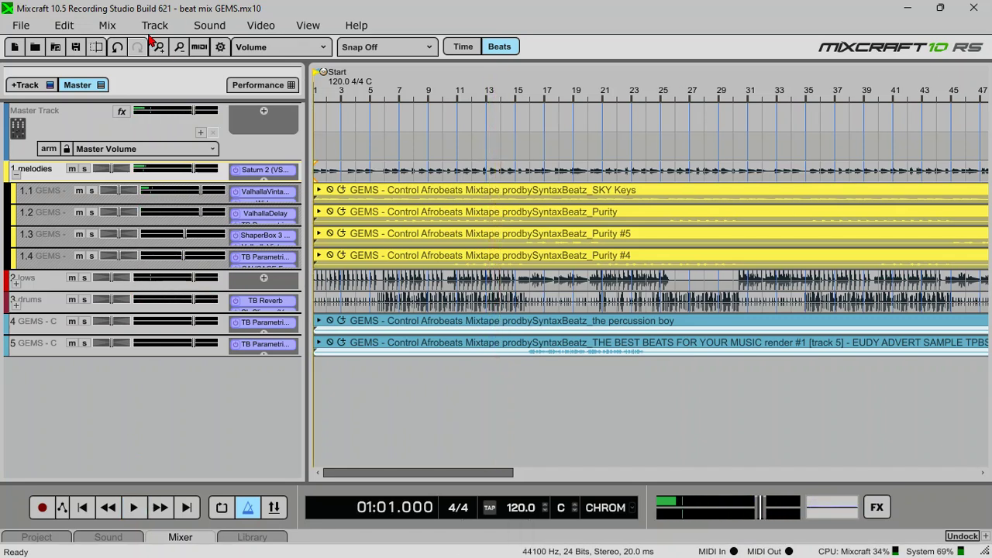
left_click(17, 176)
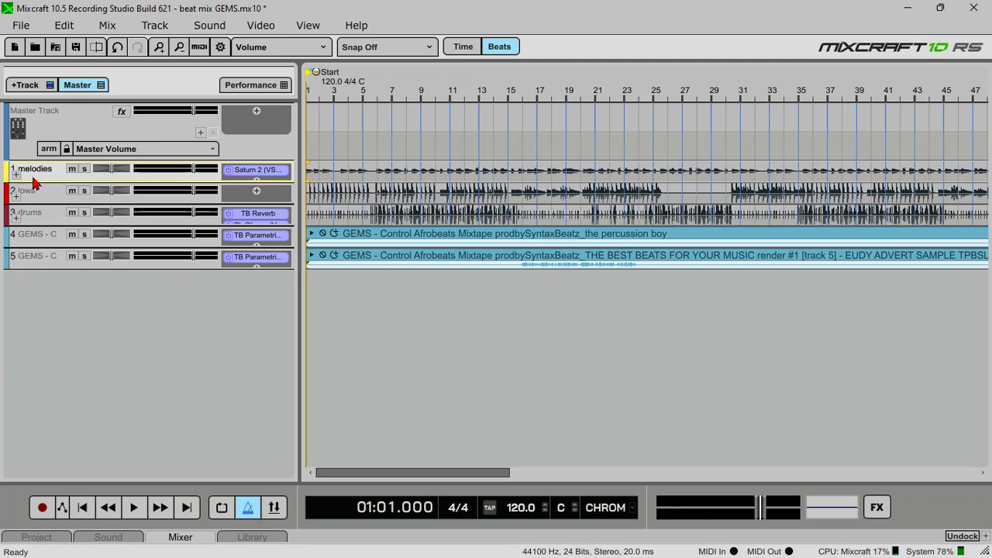
right_click(35, 178)
mouse_move(155, 187)
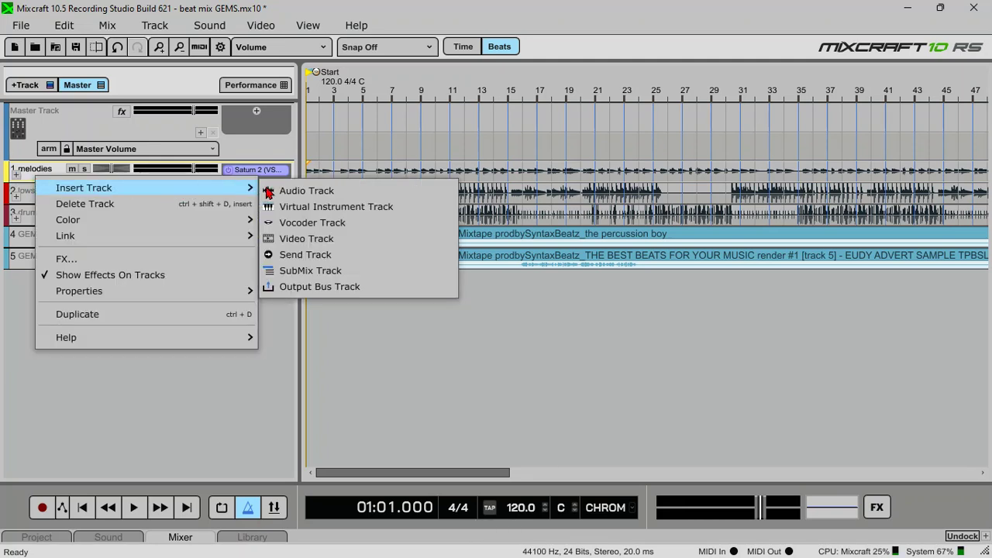
left_click(328, 270)
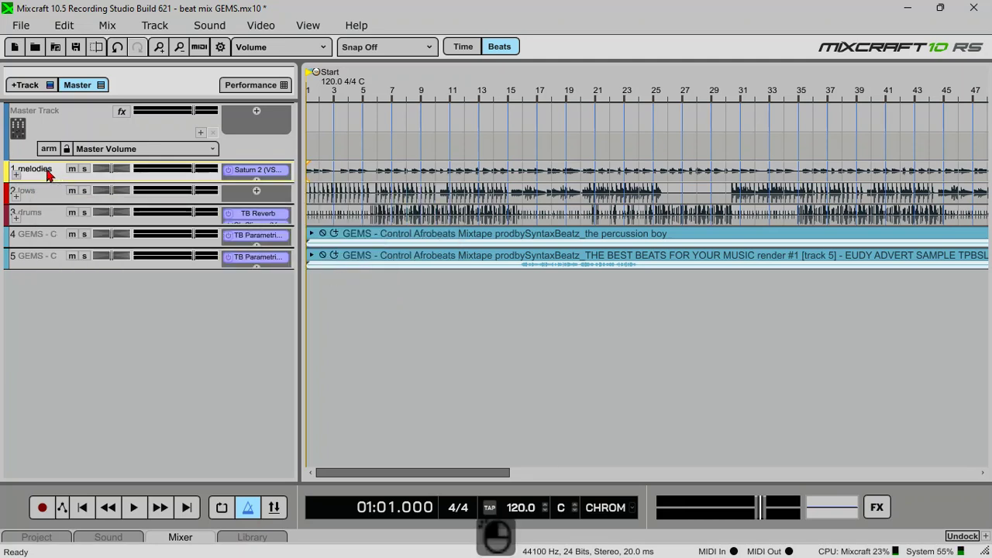
left_click_drag(48, 298, 43, 172)
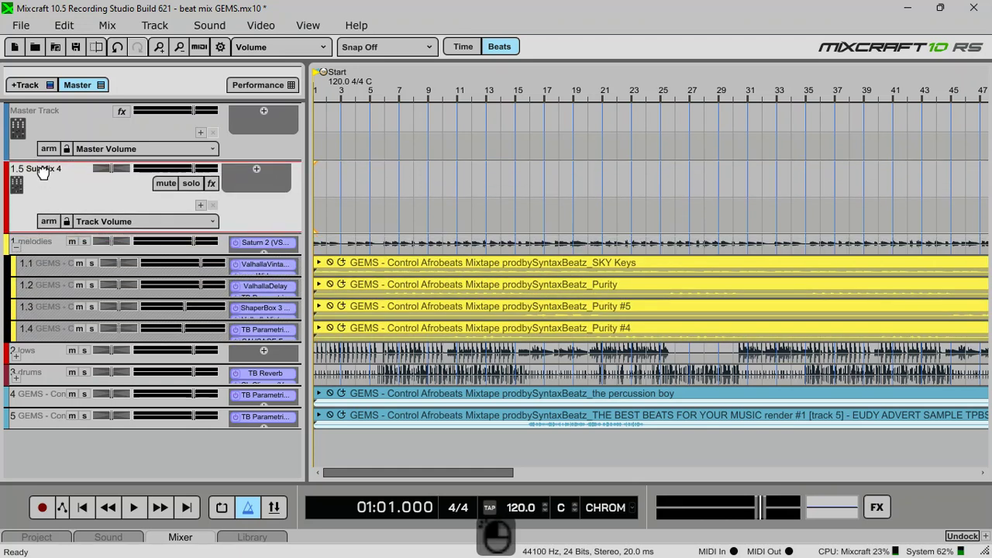
Rename the new submix "pre master" and nest the melodies, lows, drums and two remaining GEMS tracks inside it
mouse_move(38, 246)
left_mouse_down()
mouse_move(39, 228)
mouse_move(22, 242)
left_mouse_up()
left_click(23, 250)
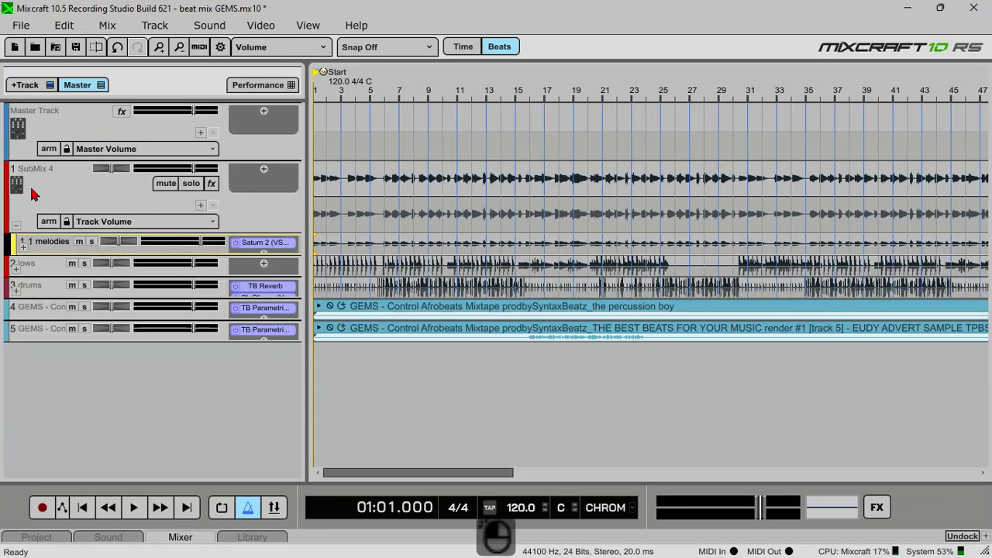
left_click(50, 175)
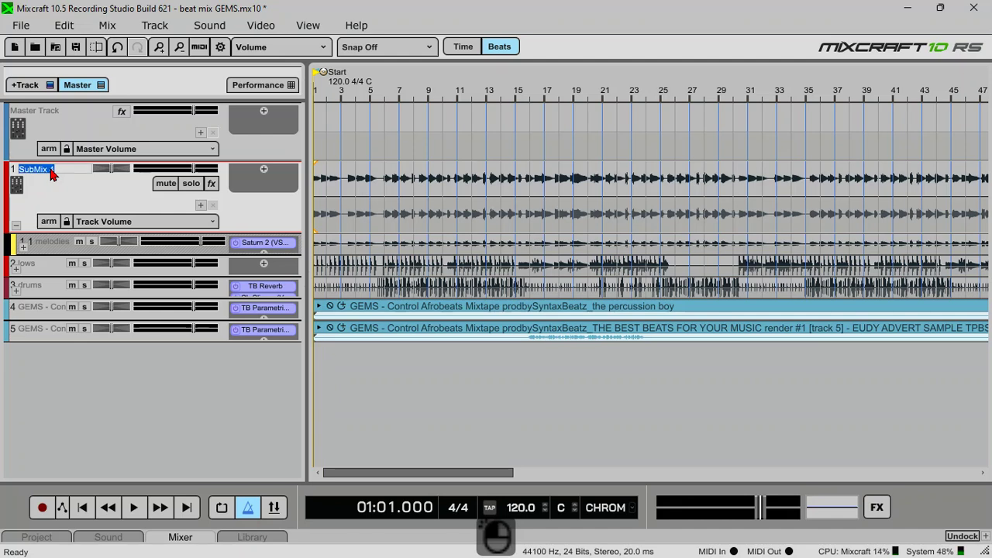
type("pre master")
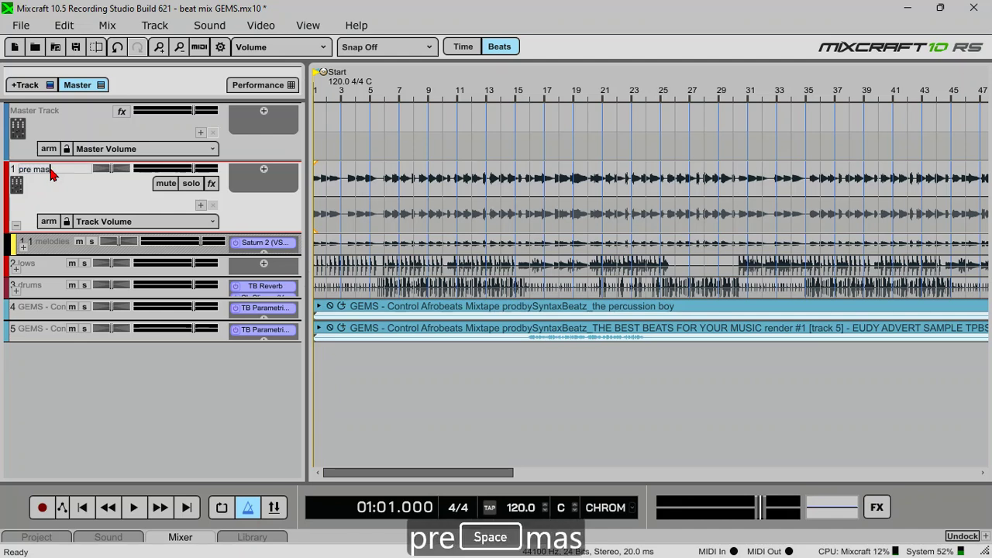
left_click(41, 193)
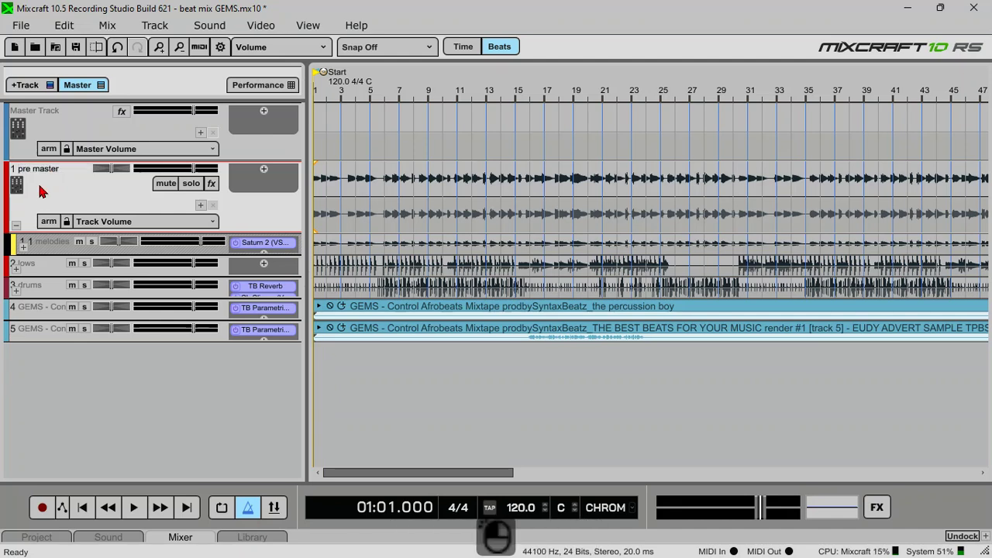
left_click_drag(43, 270, 57, 335)
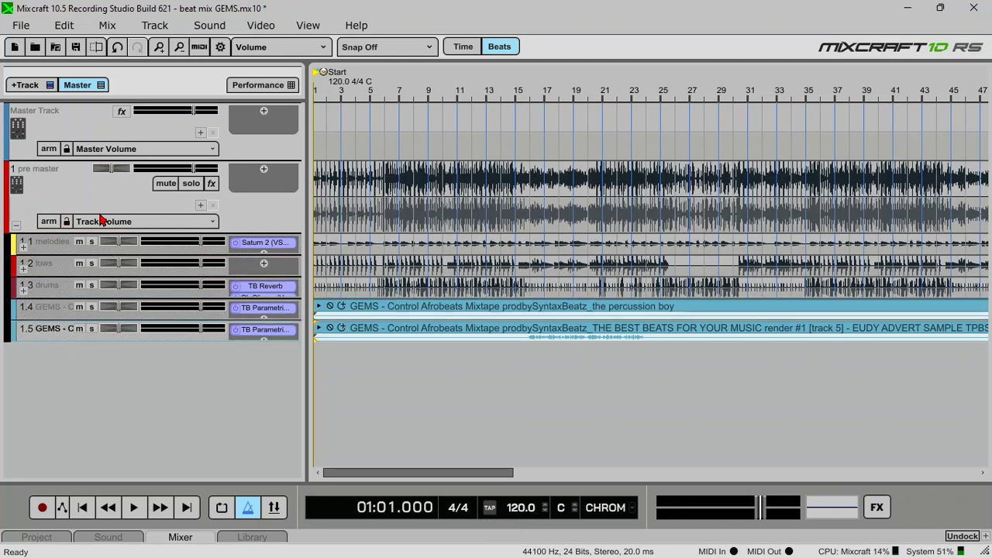
Set the playback start just before bar 6 and preview the mix through the pre master submix
key("space")
key("space")
scroll(385, 91, "up", 2)
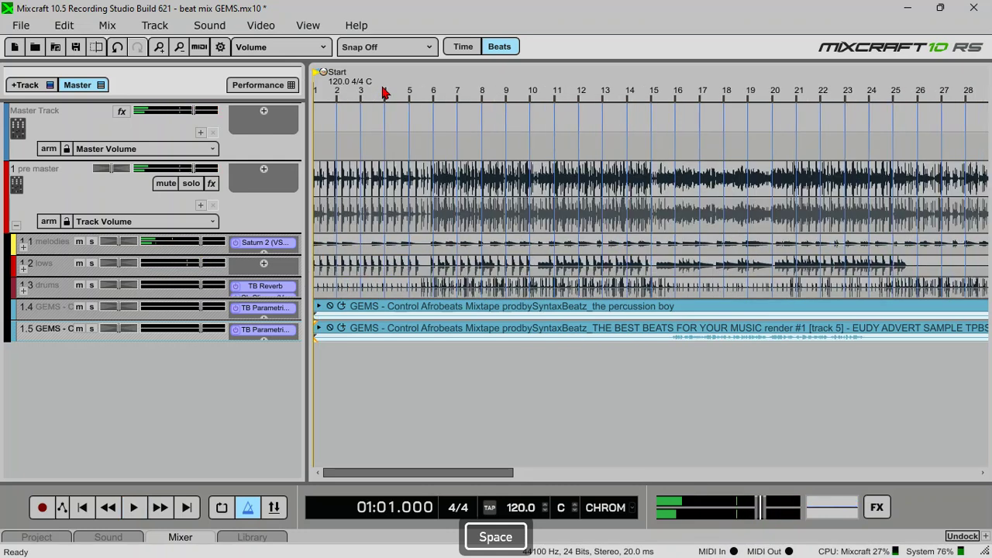
scroll(385, 92, "up", 1)
left_click(488, 96)
key("space")
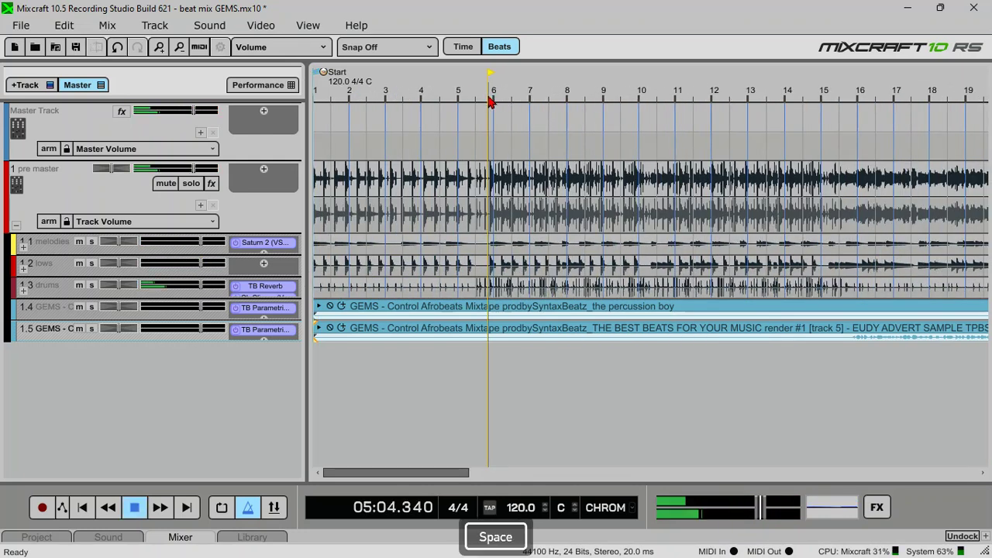
key("space")
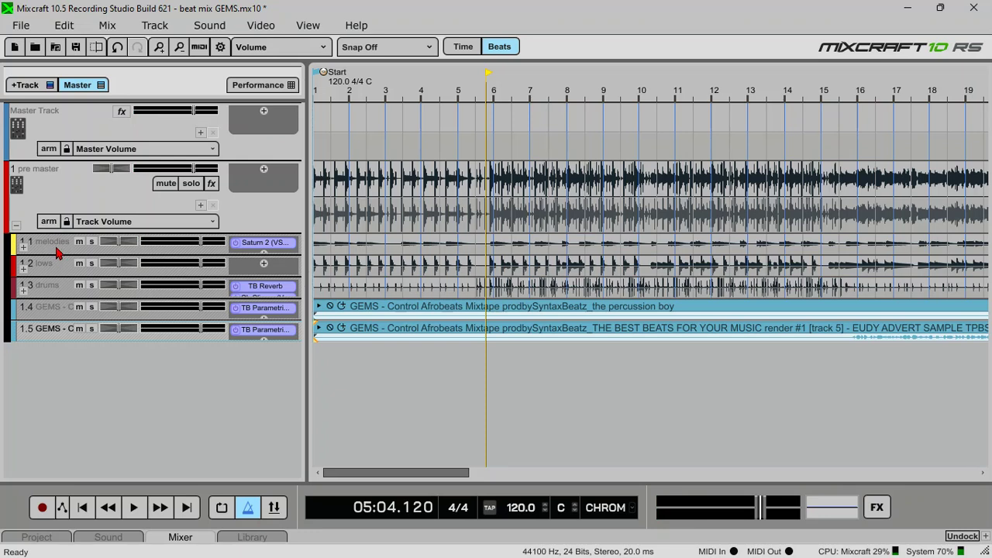
Lower the volume of all five tracks inside pre master together while the mix plays, and save the project
left_click(56, 250)
left_click(102, 327, "shift")
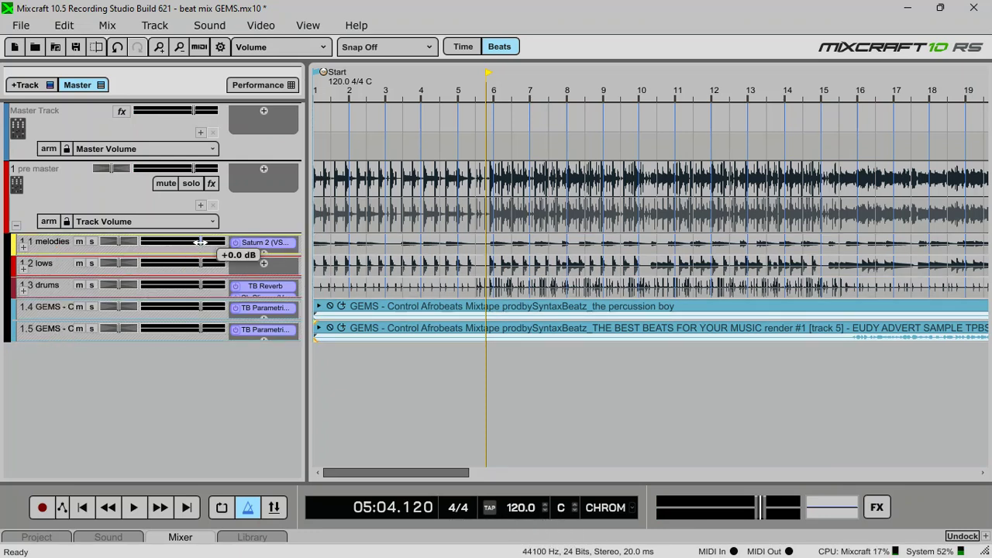
key("space")
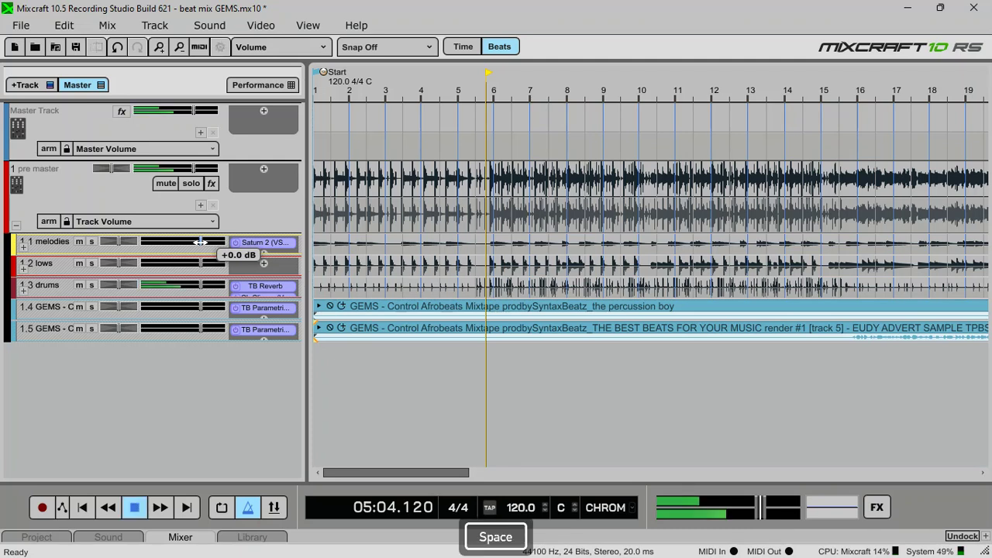
left_click_drag(200, 243, 165, 234)
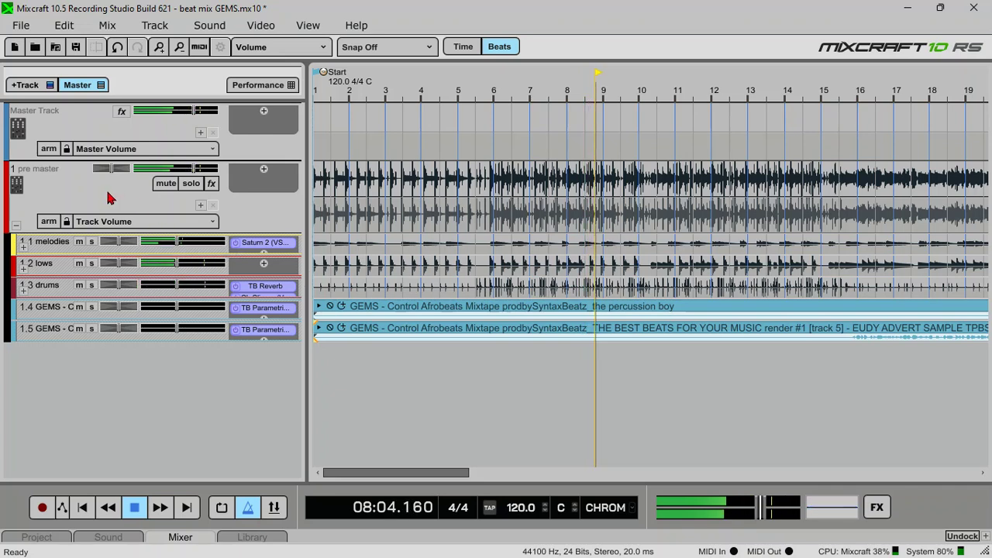
left_click(46, 195)
key("space")
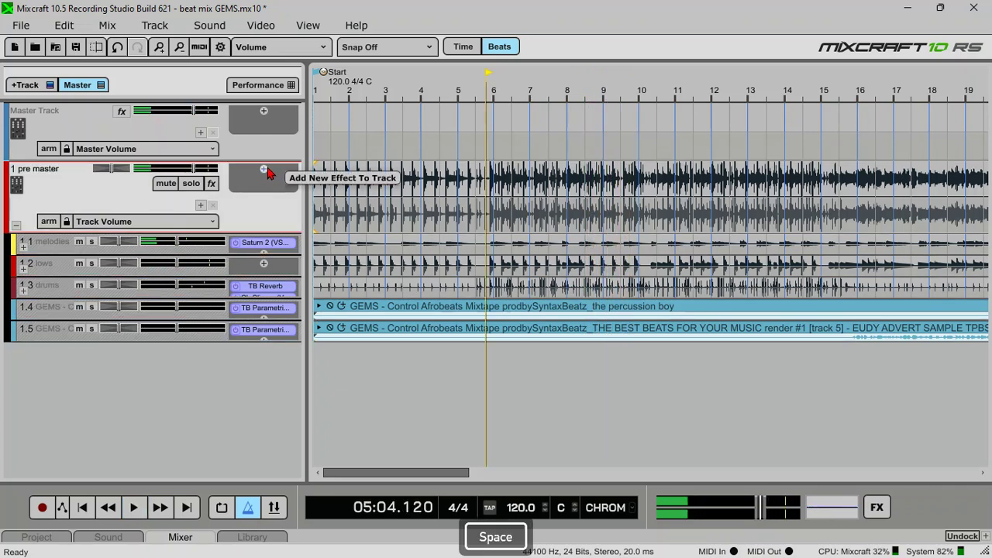
key("ctrl+s")
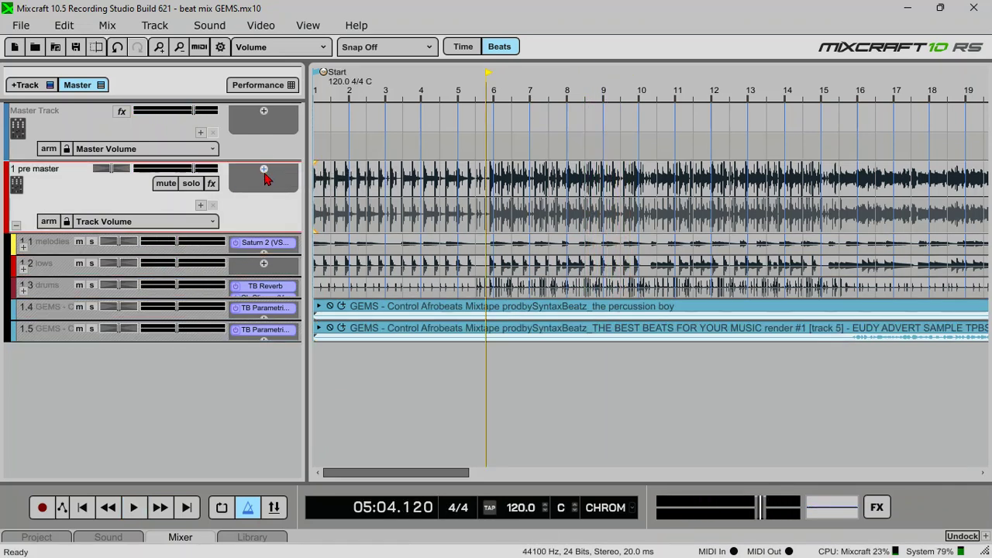
Find the TR5 Classic Clipper (VST3) effect by searching for "tr5" and add it to the pre master submix
left_click(263, 173)
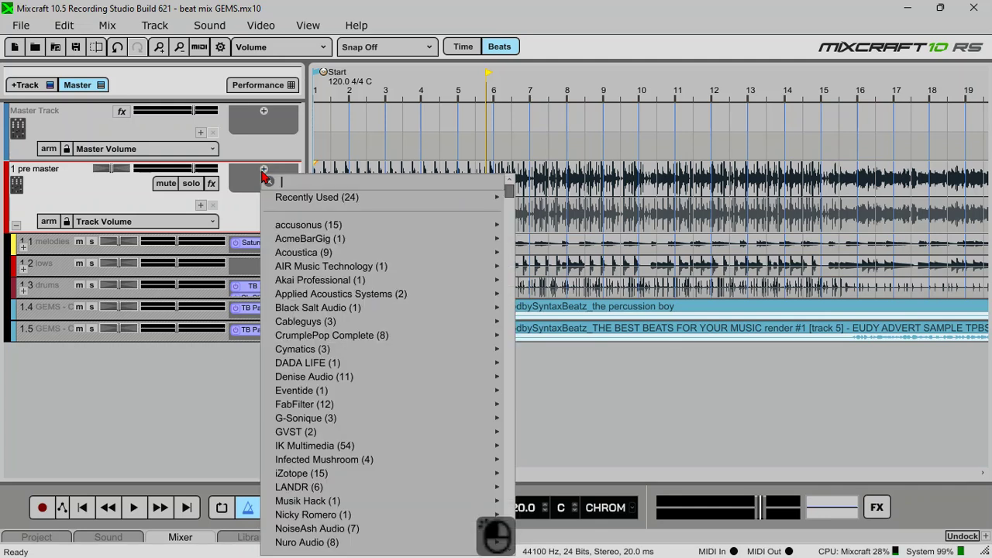
type("tr5")
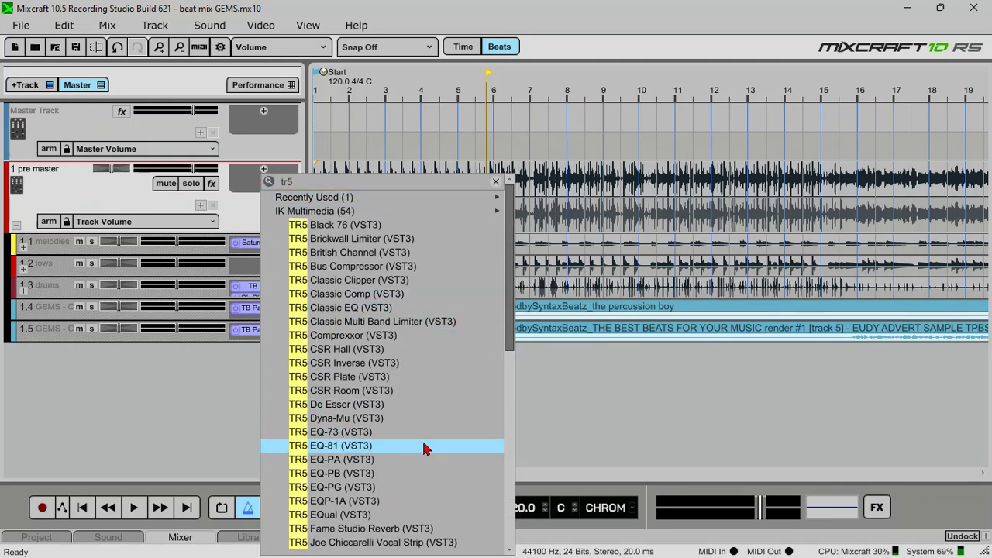
scroll(425, 447, "down", 3)
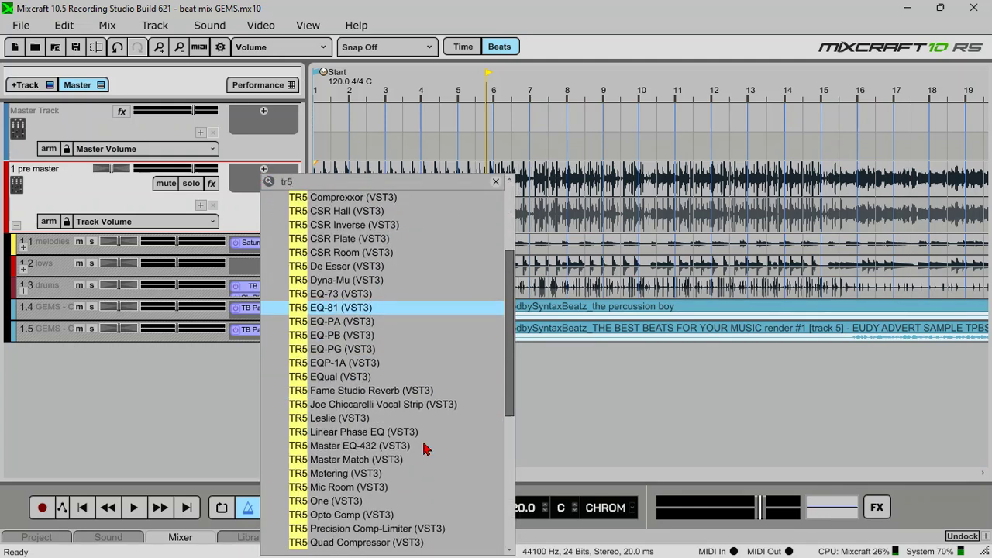
scroll(358, 332, "up", 3)
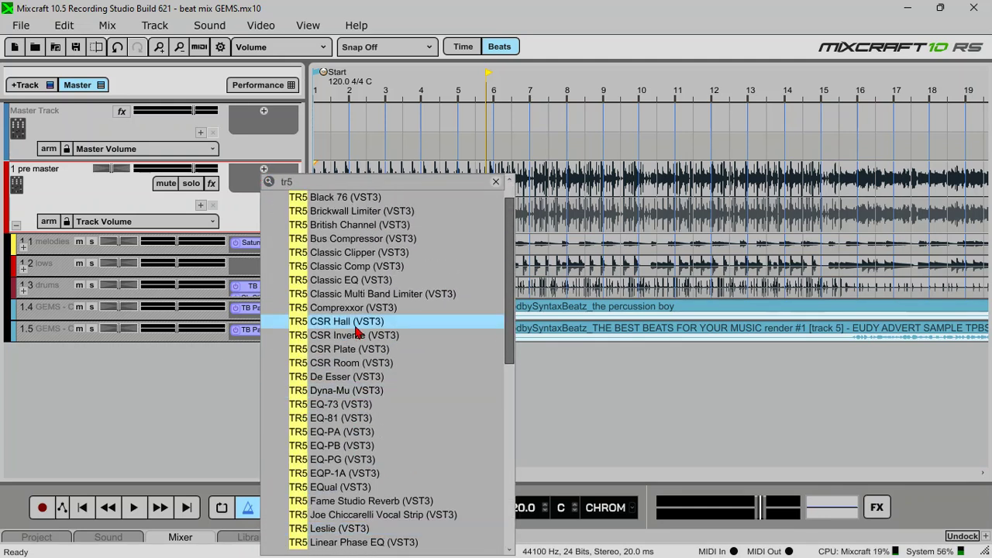
left_click(381, 253)
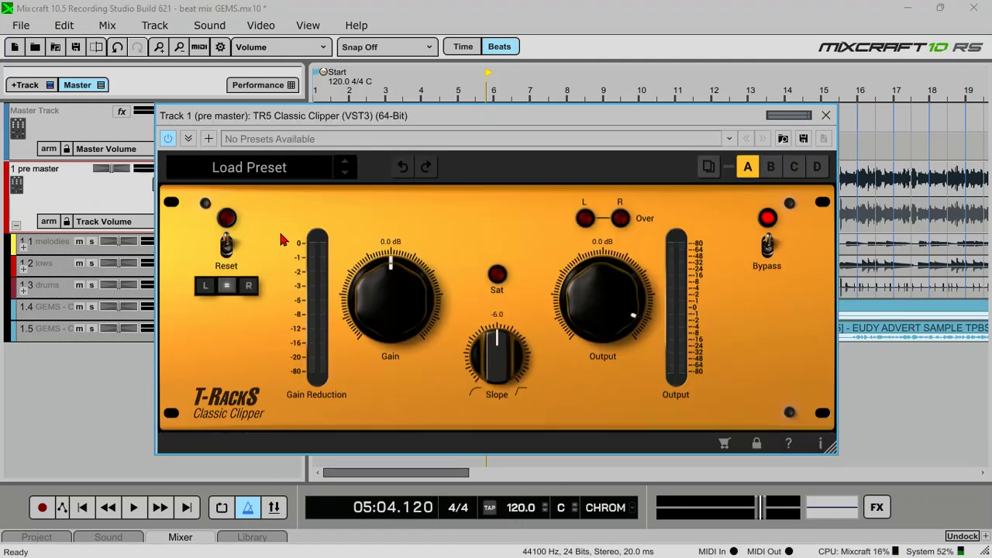
Load the Classic Clipper's Soft Overload preset, set its Gain to 5.1 dB during playback, close the plugin and save the project
left_click(282, 172)
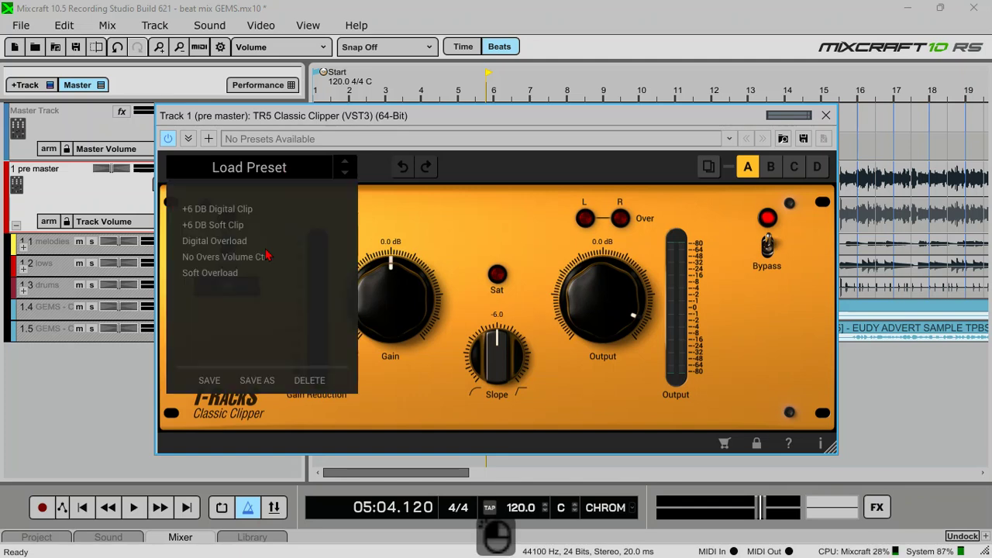
left_click(237, 275)
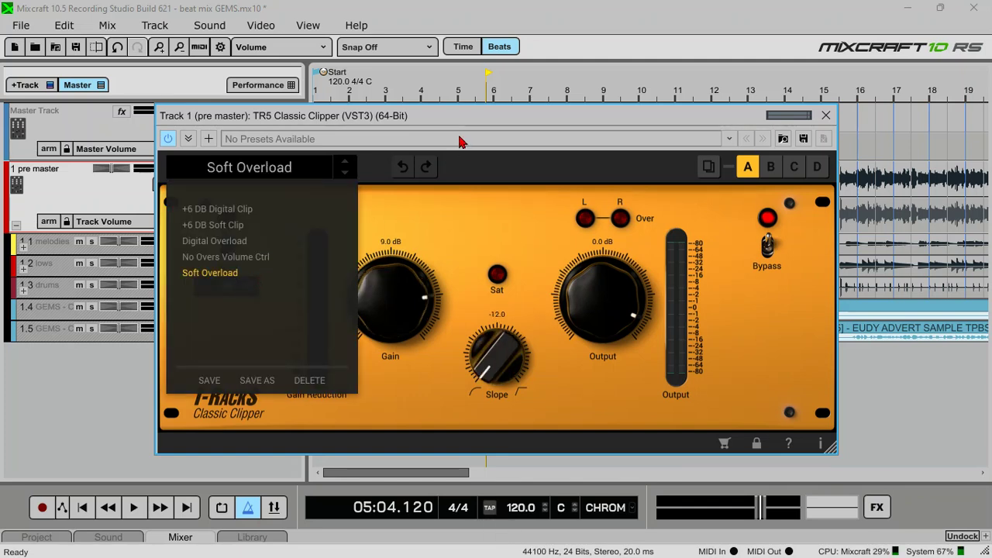
key("space")
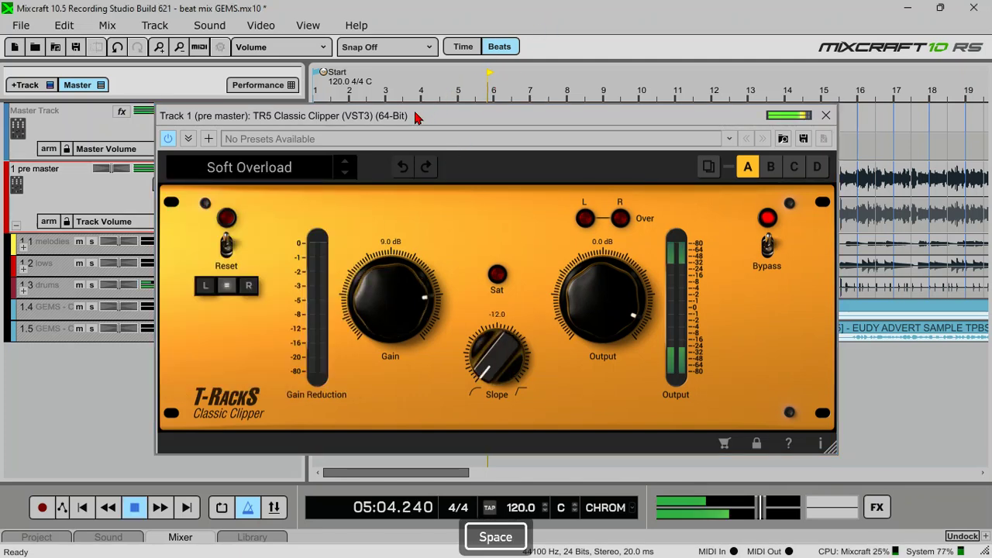
left_click(388, 294)
mouse_move(389, 298)
left_mouse_down()
mouse_move(393, 310)
mouse_move(382, 300)
left_mouse_up()
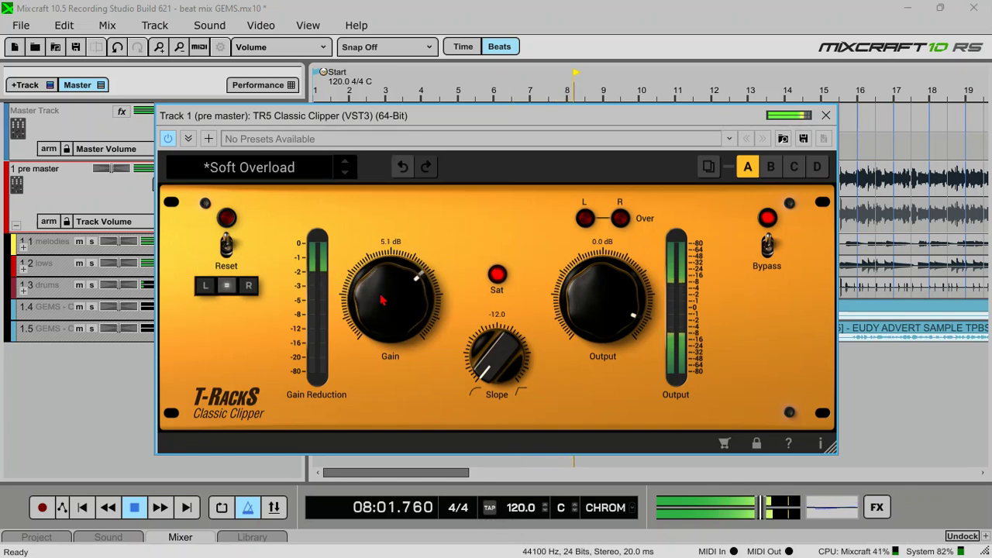
left_click(826, 116)
key("ctrl+s")
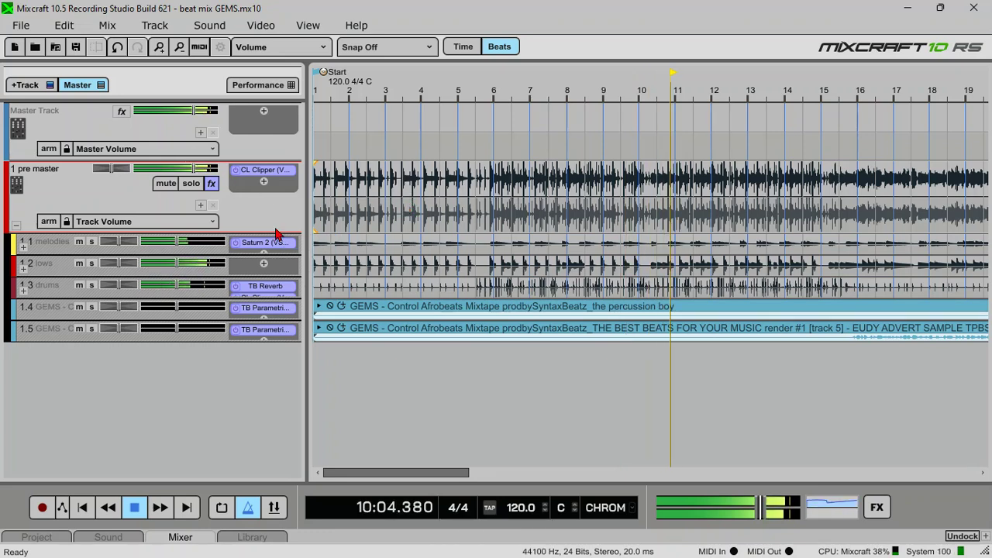
Stop playback and add the trueBalance (VST3) effect to the pre master submix by searching for "tru"
key("space")
left_click(264, 182)
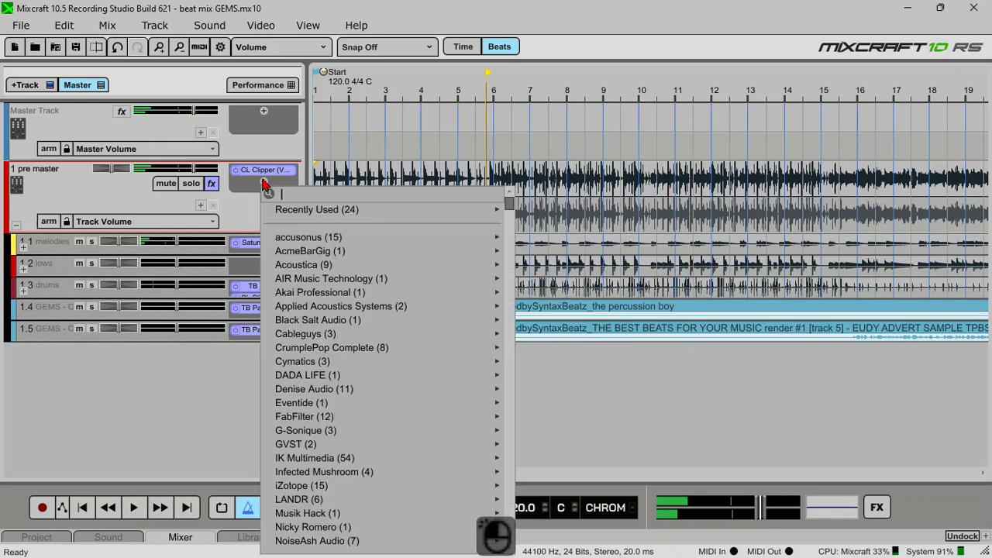
type("tru")
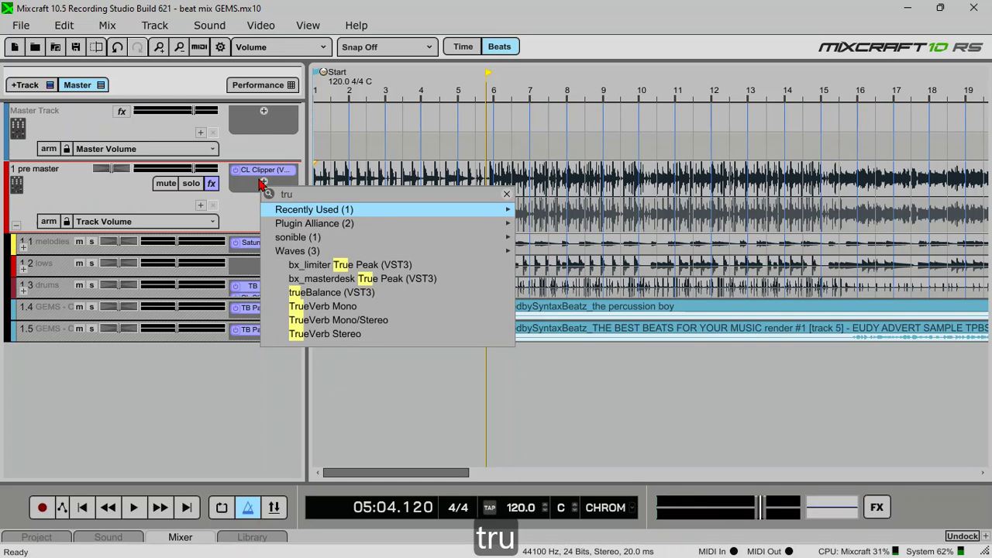
left_click(370, 299)
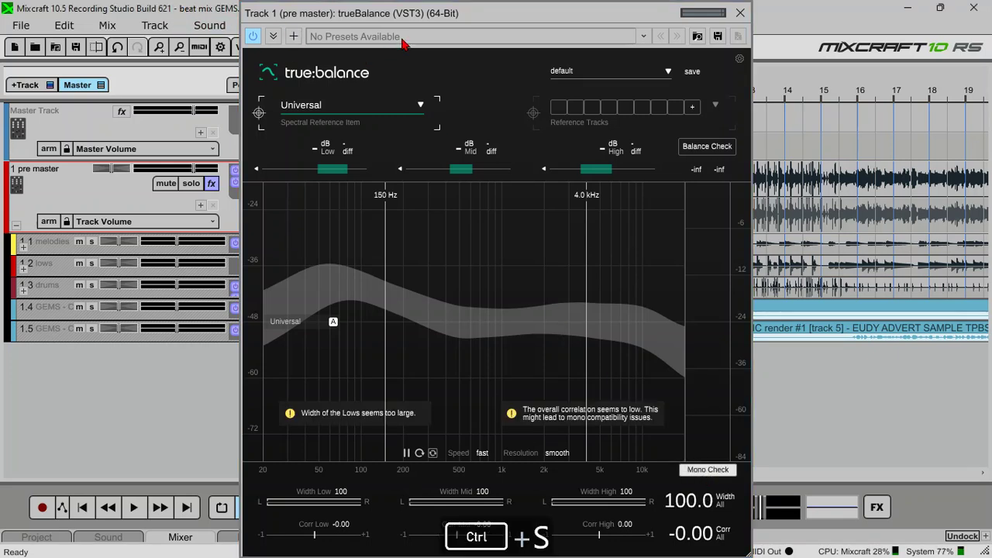
Play the mix to check its spectral balance and stereo width in trueBalance, and close the plugin
key("space")
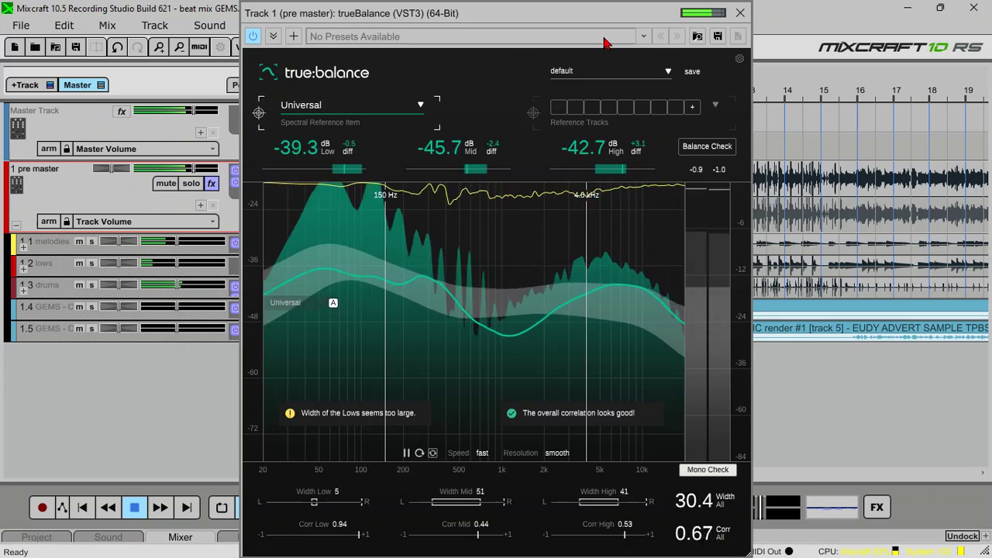
left_click(740, 13)
key("space")
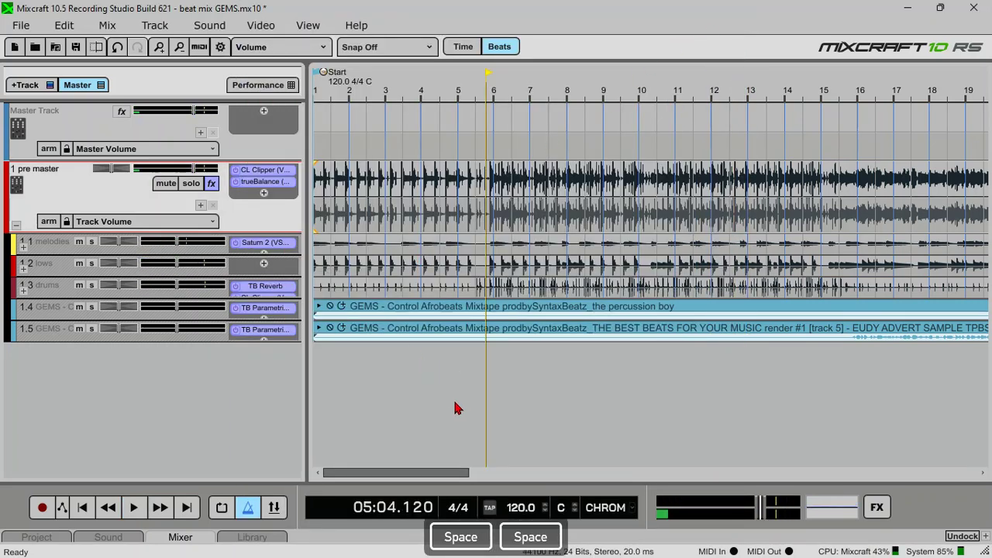
Replay the mix from just before bar 6 and open the mixer in its own window to examine the track levels
key("space")
key("space")
key("space")
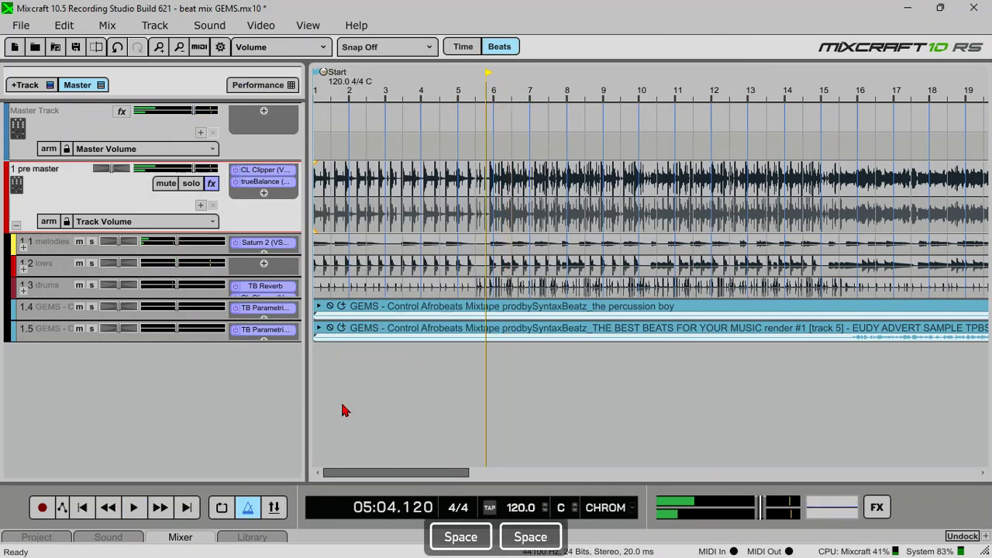
key("u")
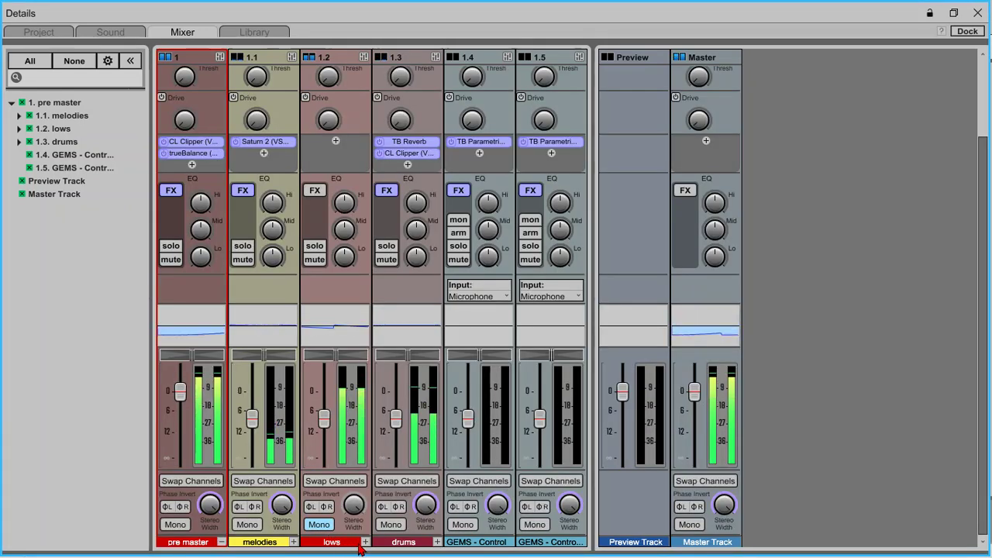
Expand the lows submix and add the bx_control V2 (VST3) effect to it by searching for "contr"
left_click(365, 542)
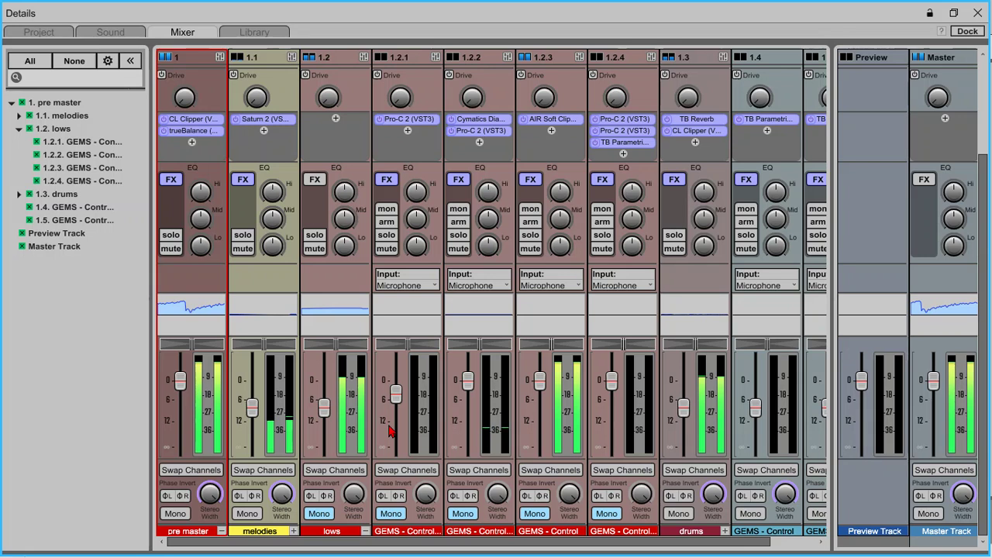
left_click(351, 129)
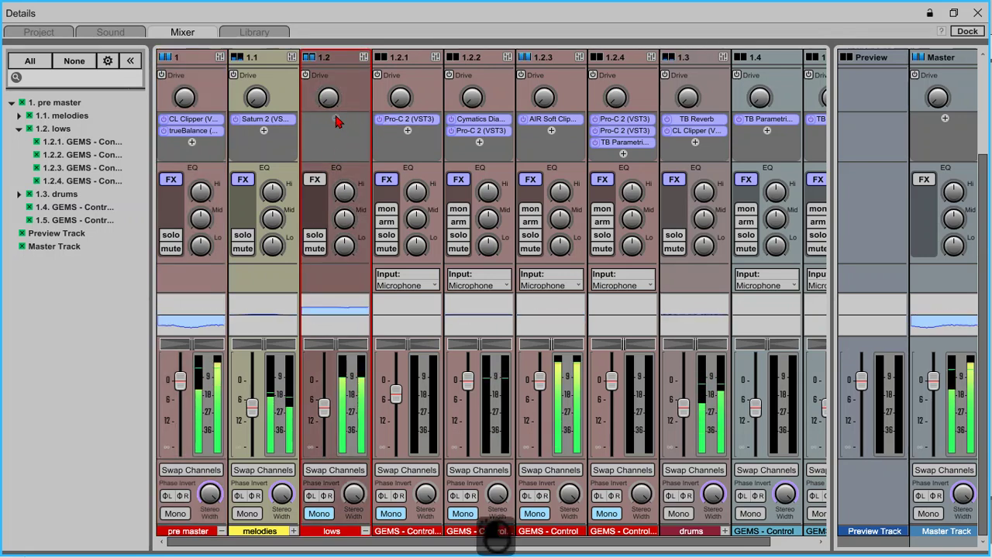
left_click(336, 119)
type("contr")
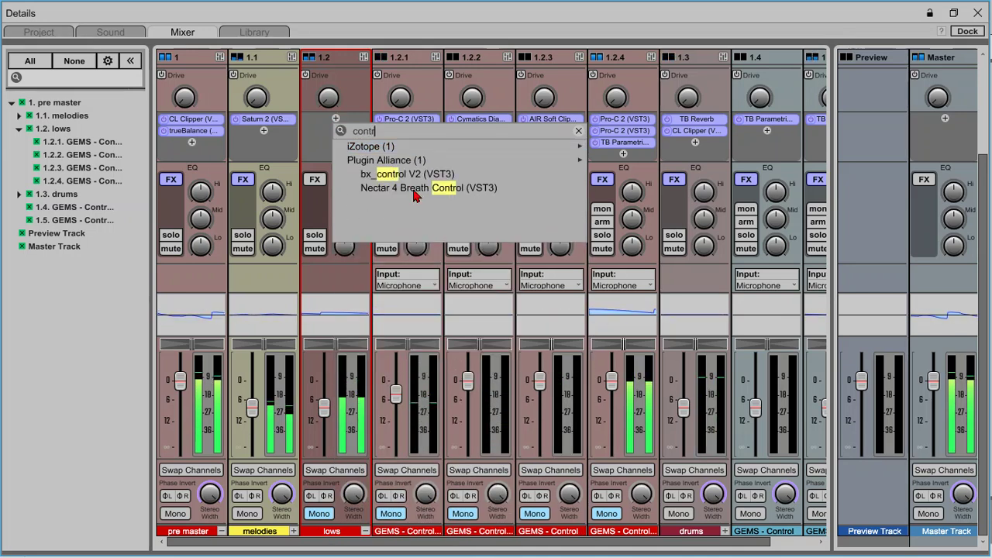
left_click(423, 179)
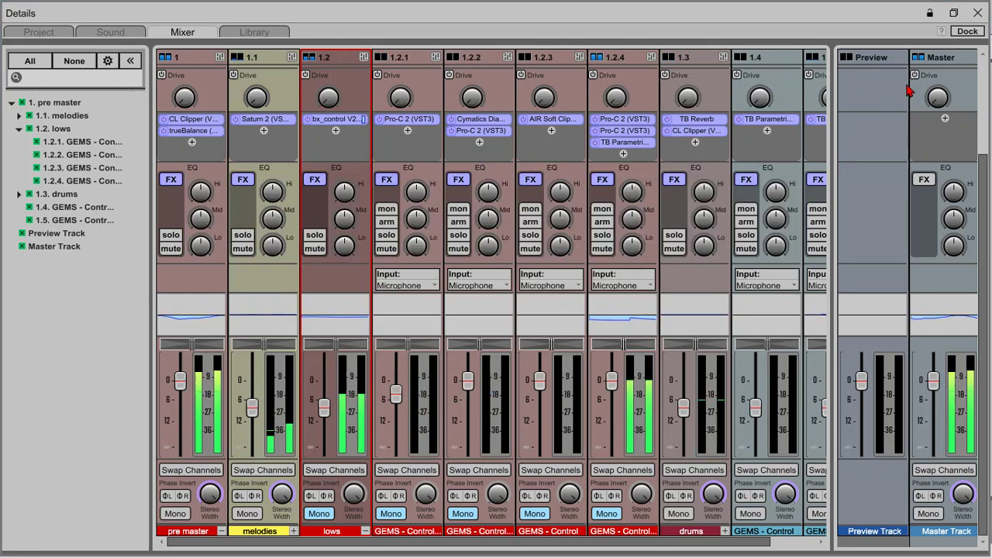
Stop playback, close the separate mixer window and save the project
key("space")
left_click(978, 13)
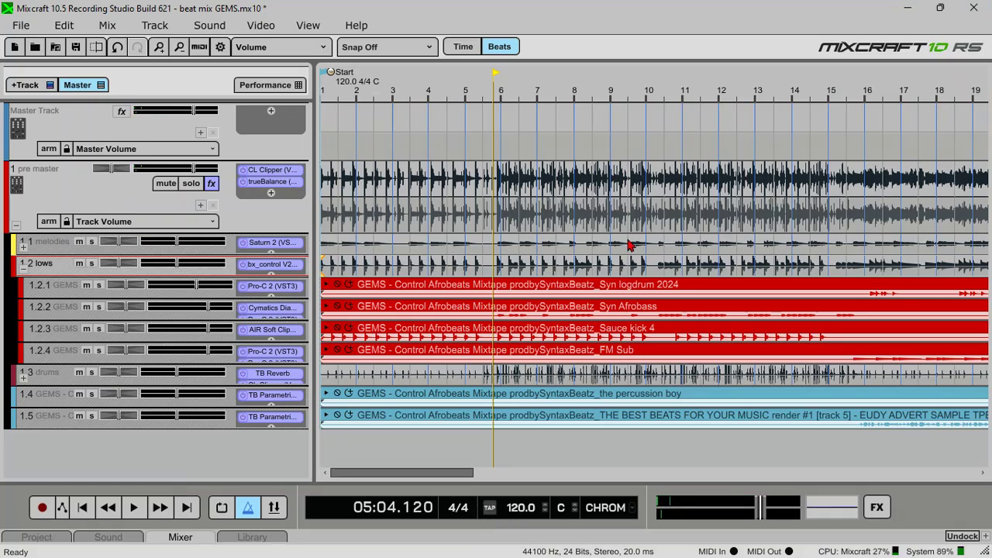
key("ctrl+s")
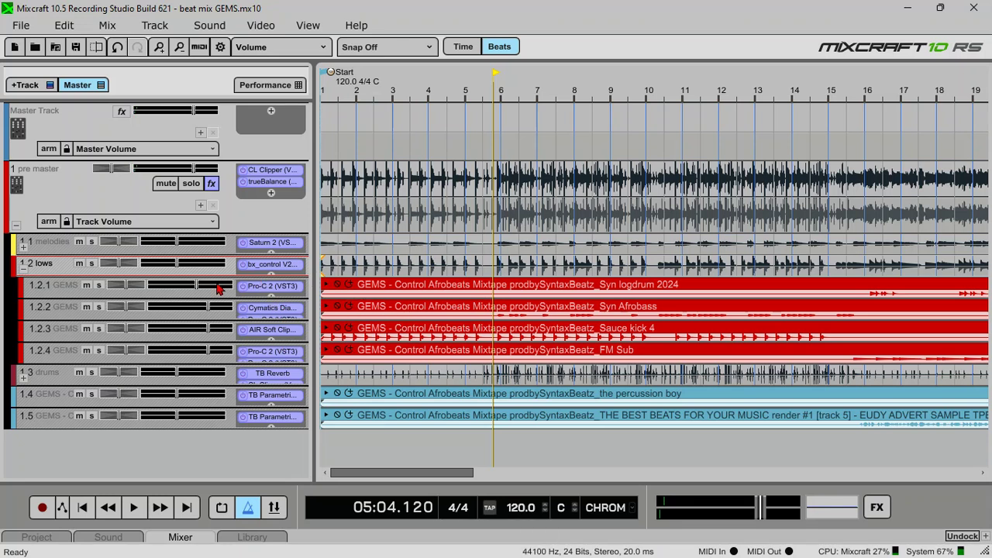
Play the mix through the pre master's trueBalance to examine balance and low-end width, toggling Mono Check, and close the plugin and save
left_click(288, 183)
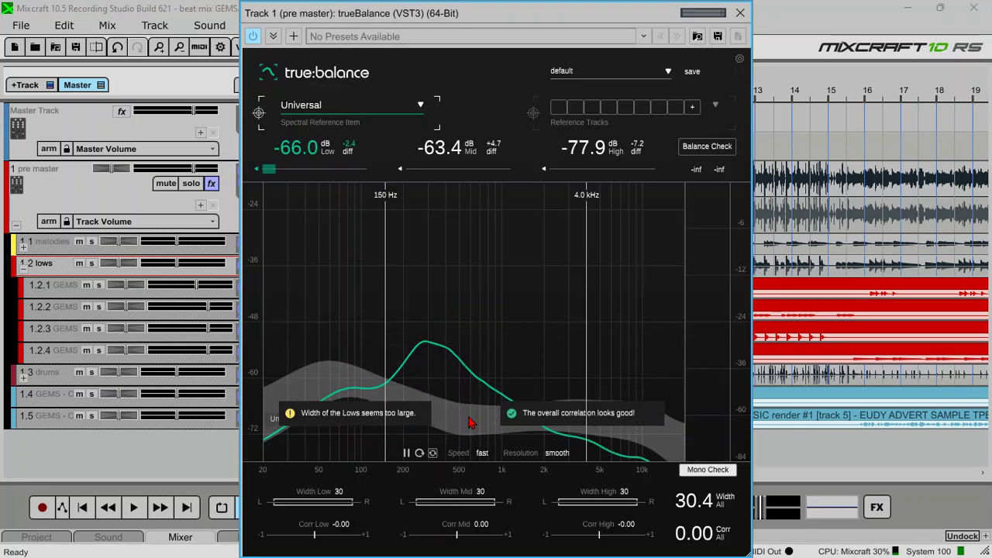
key("space")
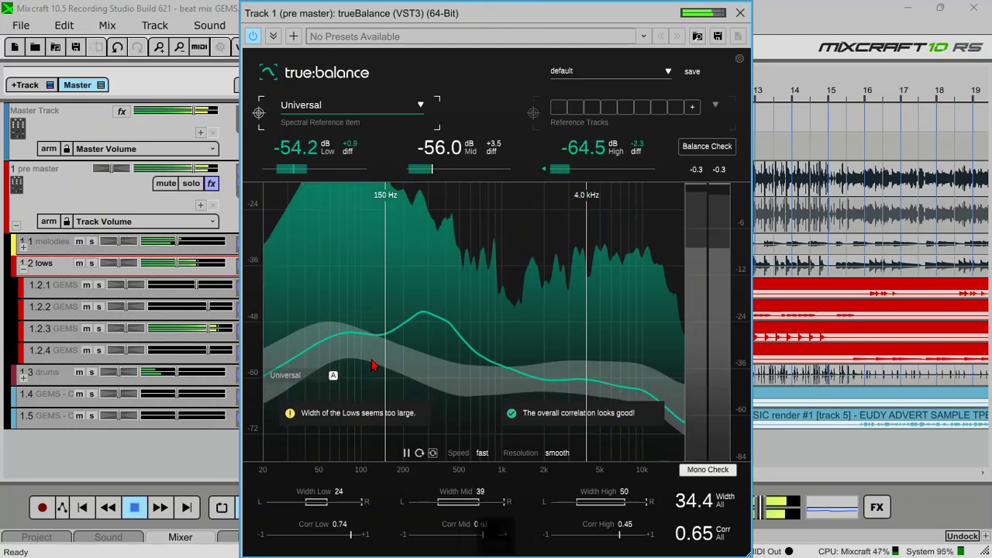
left_click(704, 472)
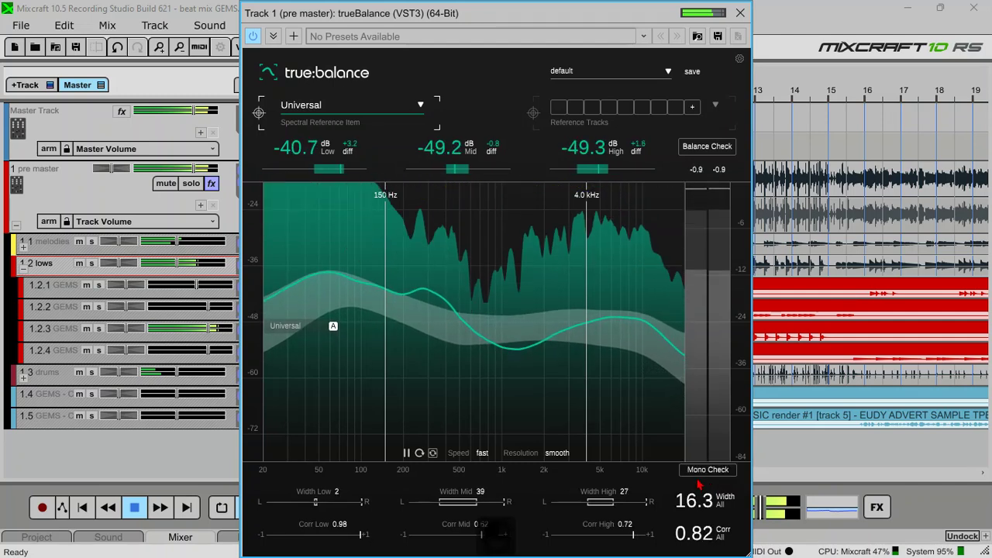
left_click(704, 472)
left_click(704, 472)
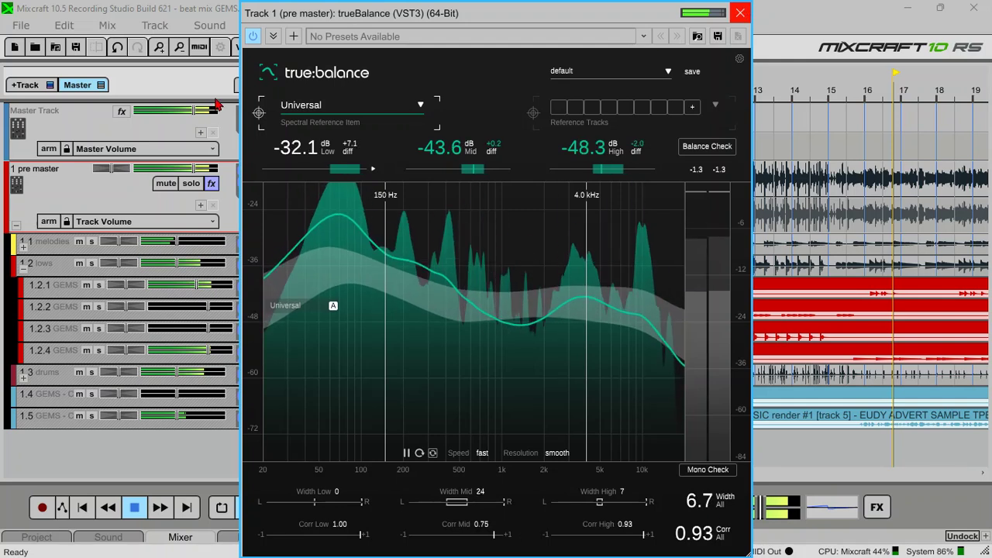
left_click(740, 12)
key("space")
key("ctrl+s")
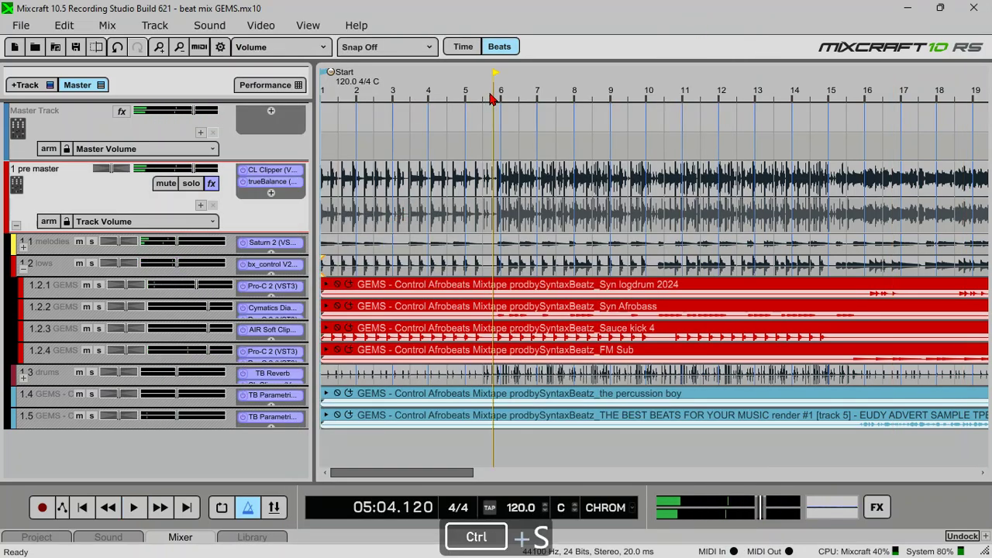
Play the whole arrangement from the beginning, bypass trueBalance on the pre master submix during playback and save the project
scroll(553, 94, "down", 5)
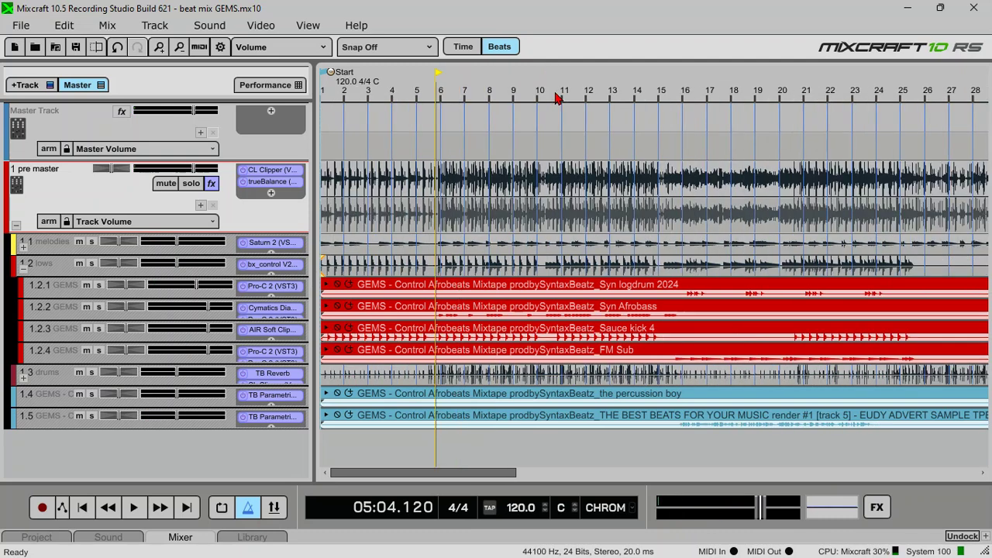
scroll(557, 98, "down", 2)
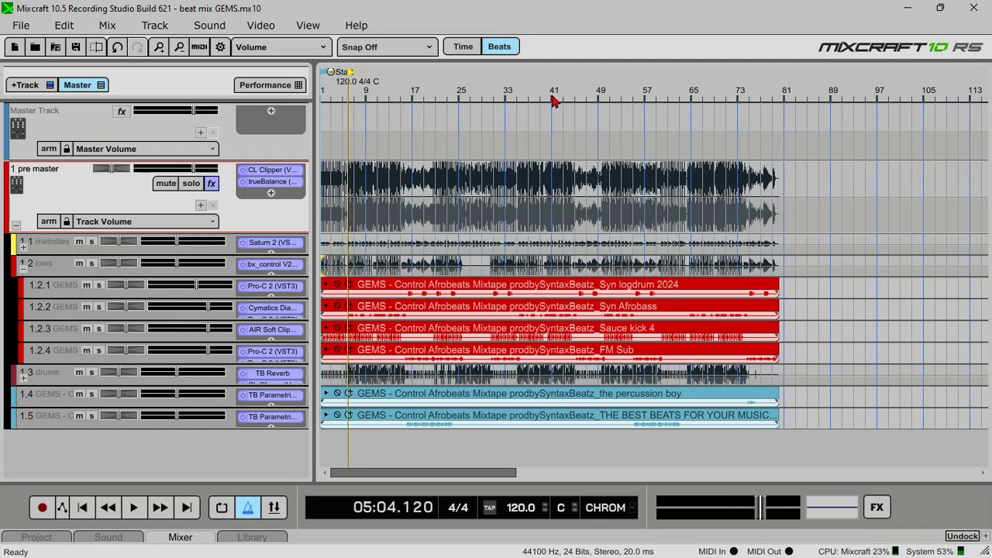
key("ctrl+s")
key("Home")
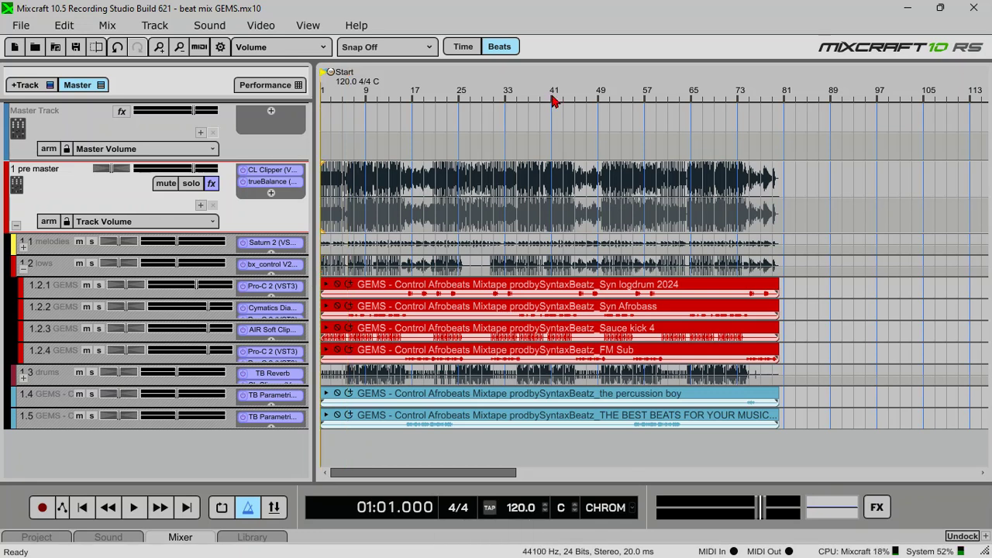
key("space")
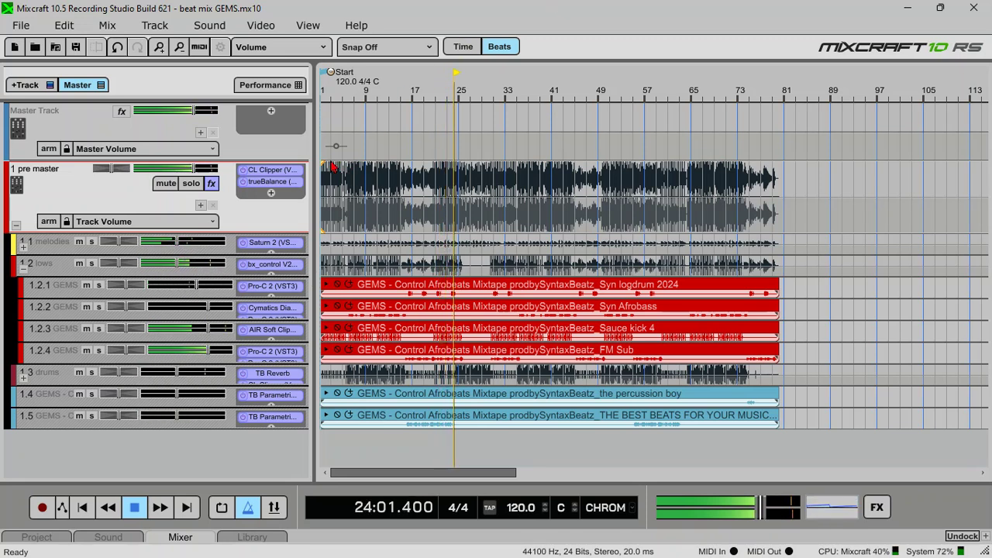
left_click(242, 183)
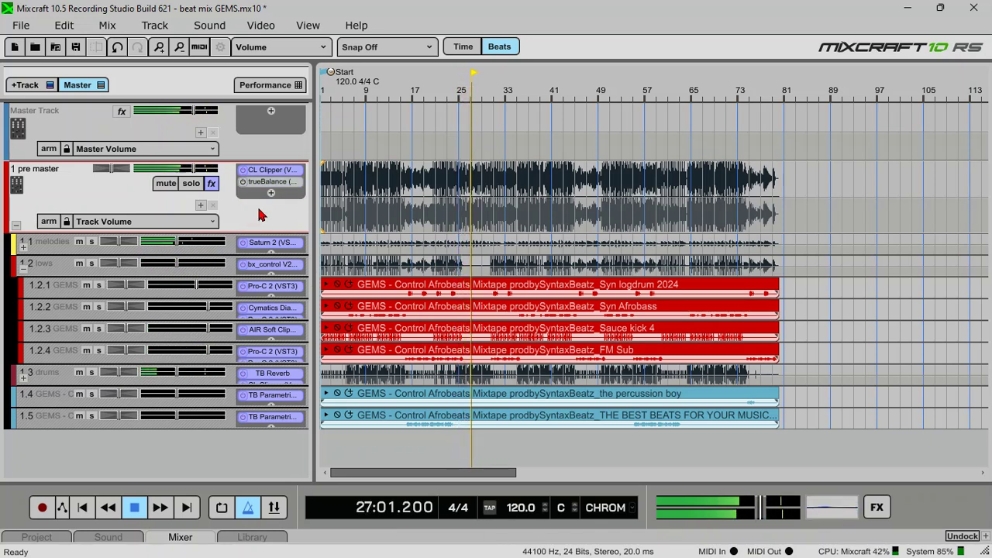
key("ctrl+s")
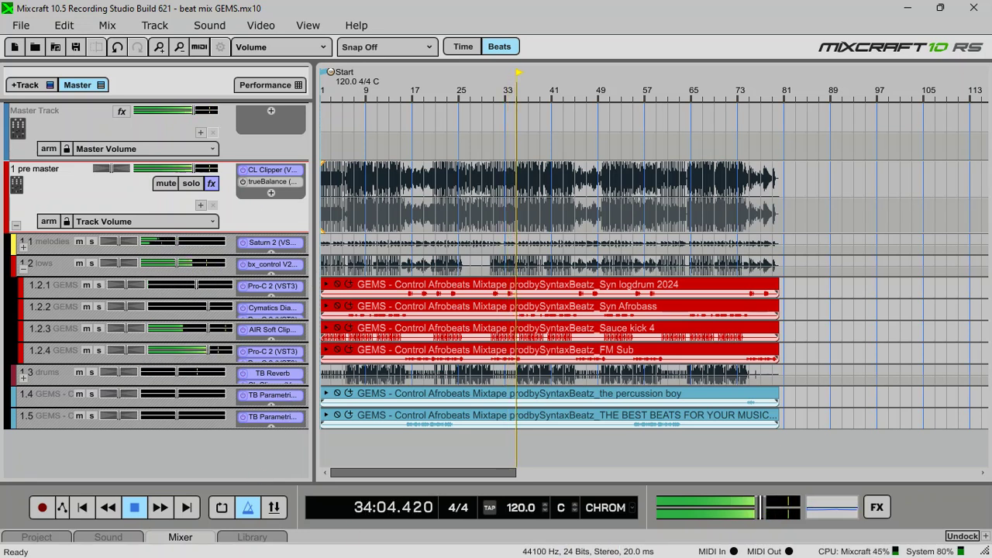
key("super")
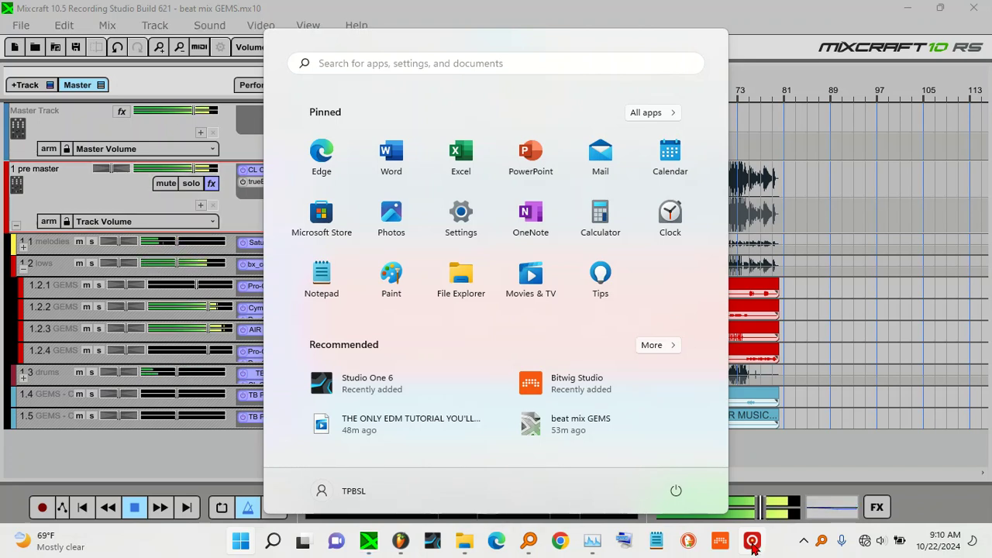
key("super")
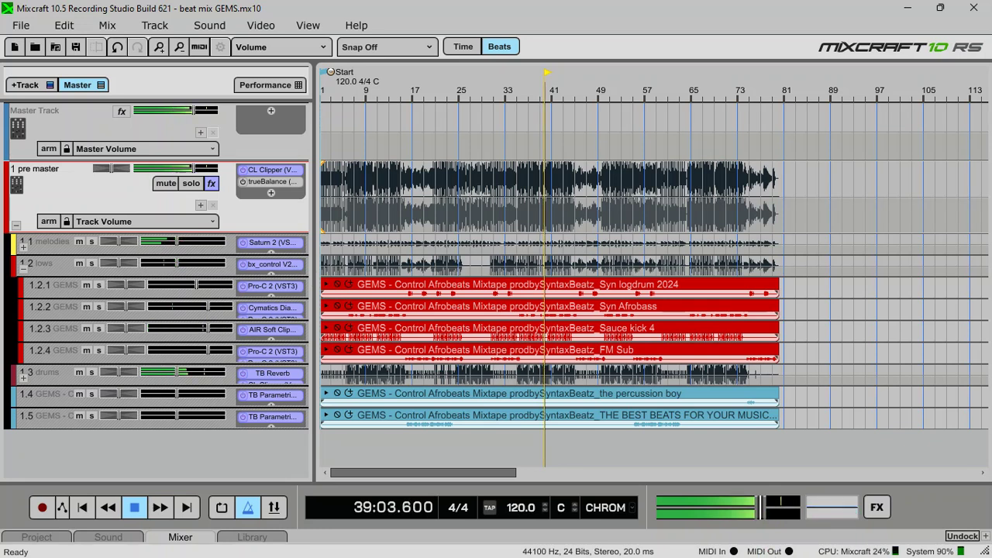
key("super")
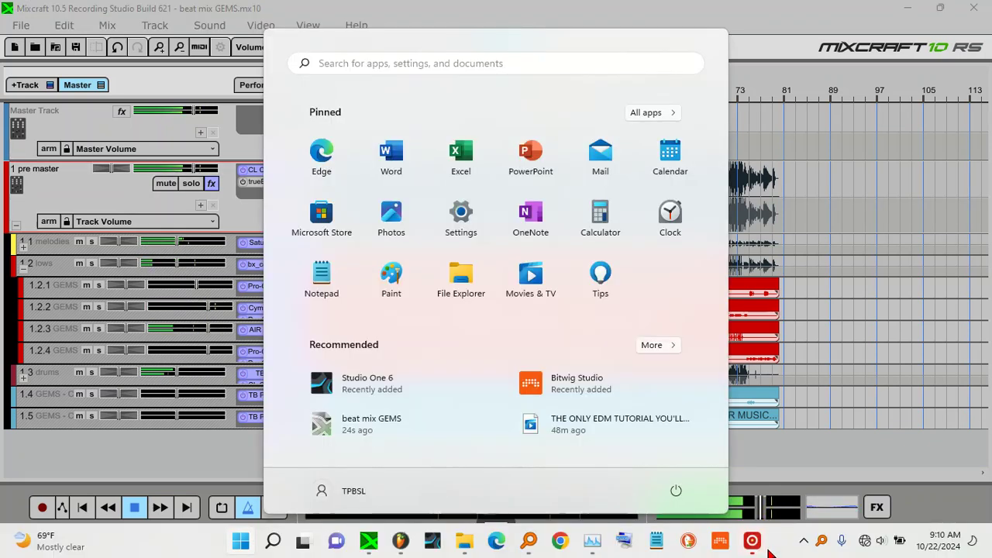
key("super")
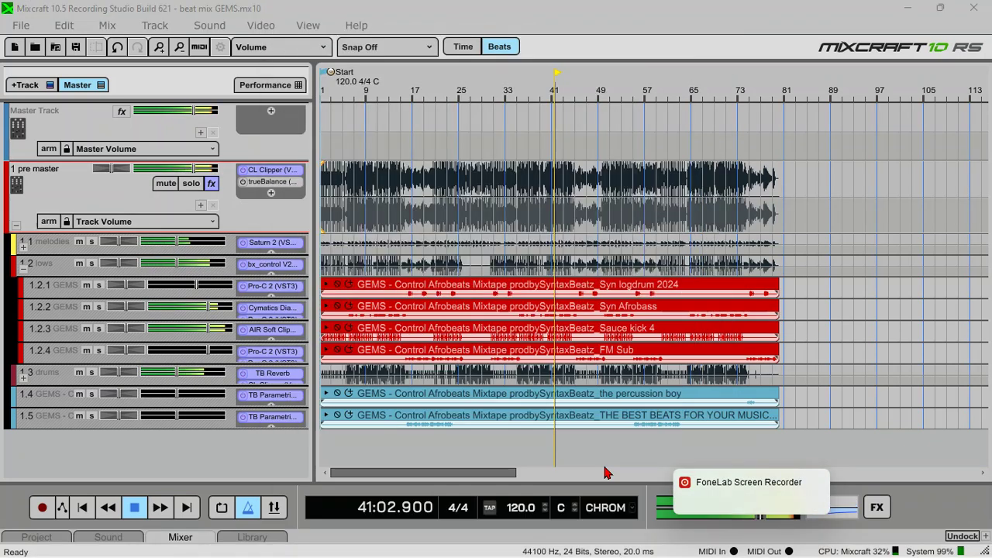